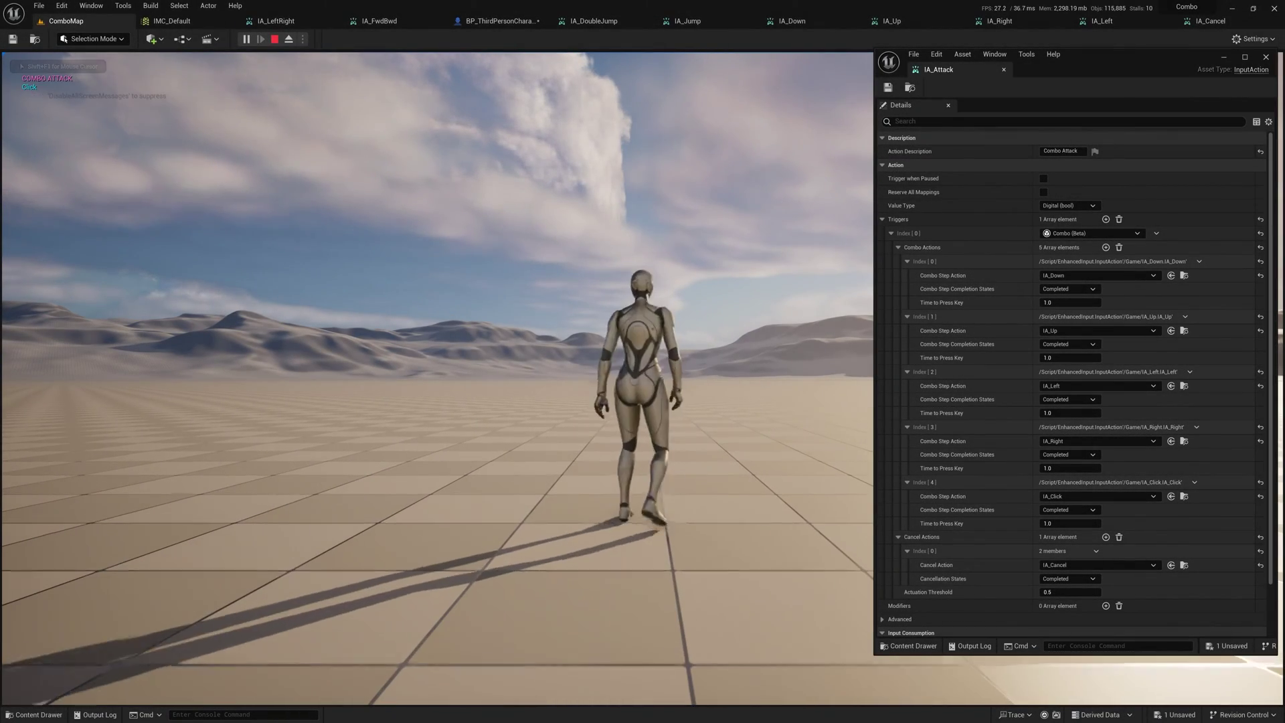
Step: Test the combo attack in the running game by performing the down, up, left, right and click sequence
key(Down)
key(Up)
key(Left)
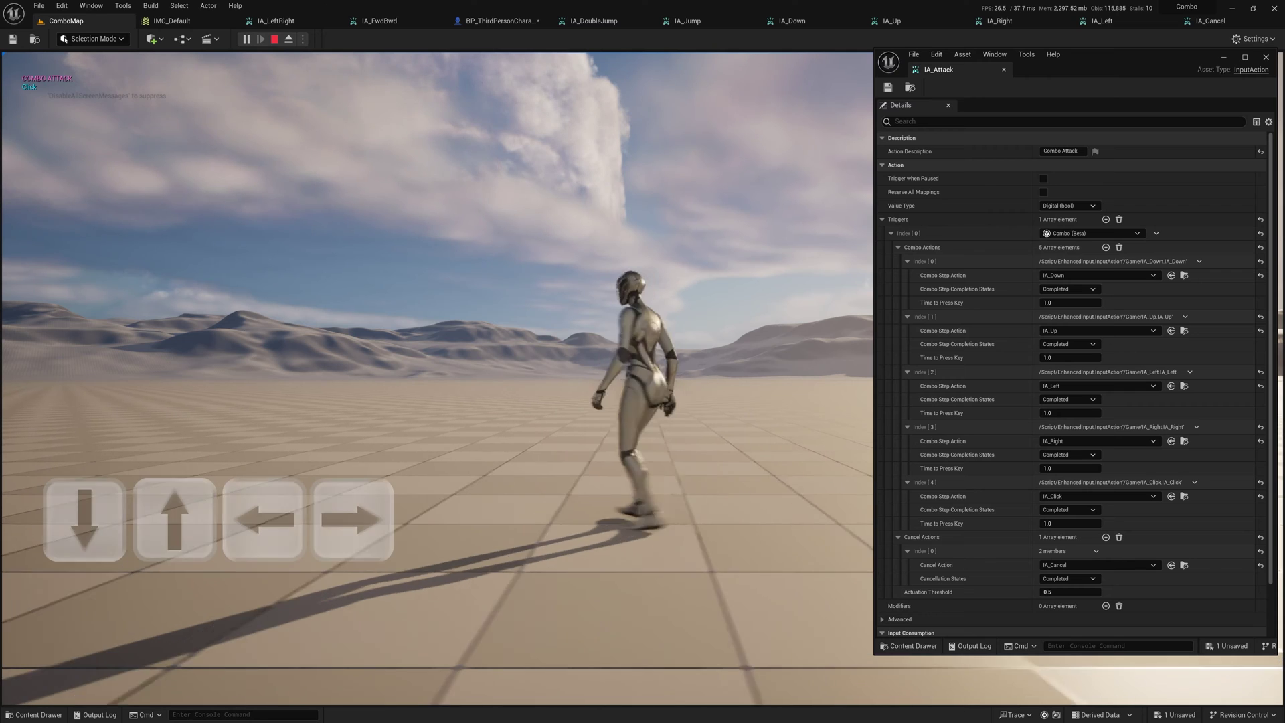
key(Down)
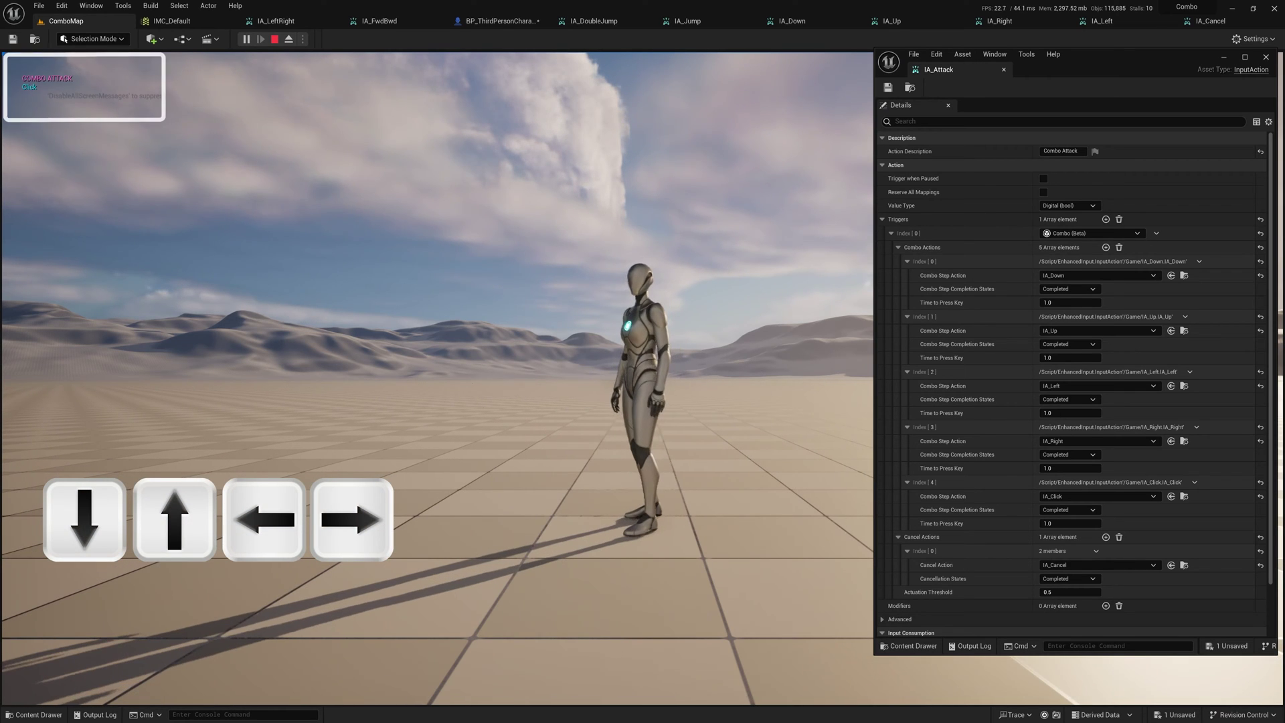
click(643, 379)
key(Down)
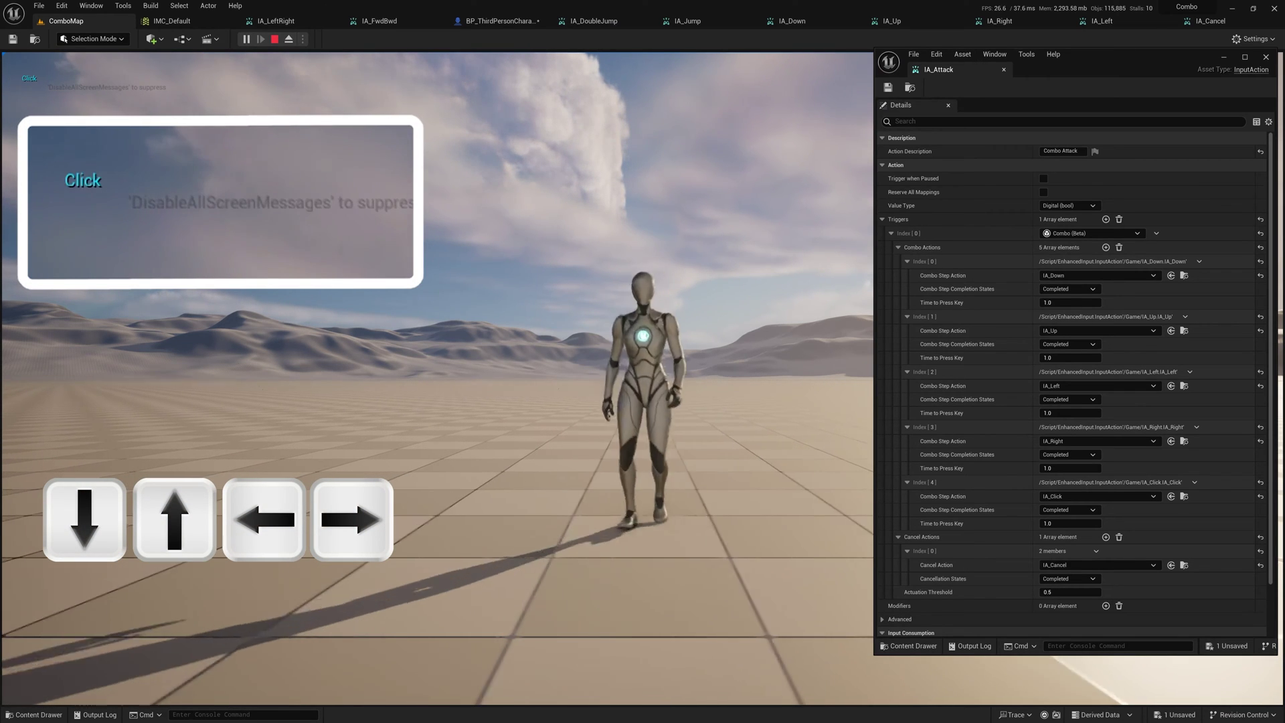
key(Up)
key(Left)
key(Right)
click(642, 379)
click(643, 378)
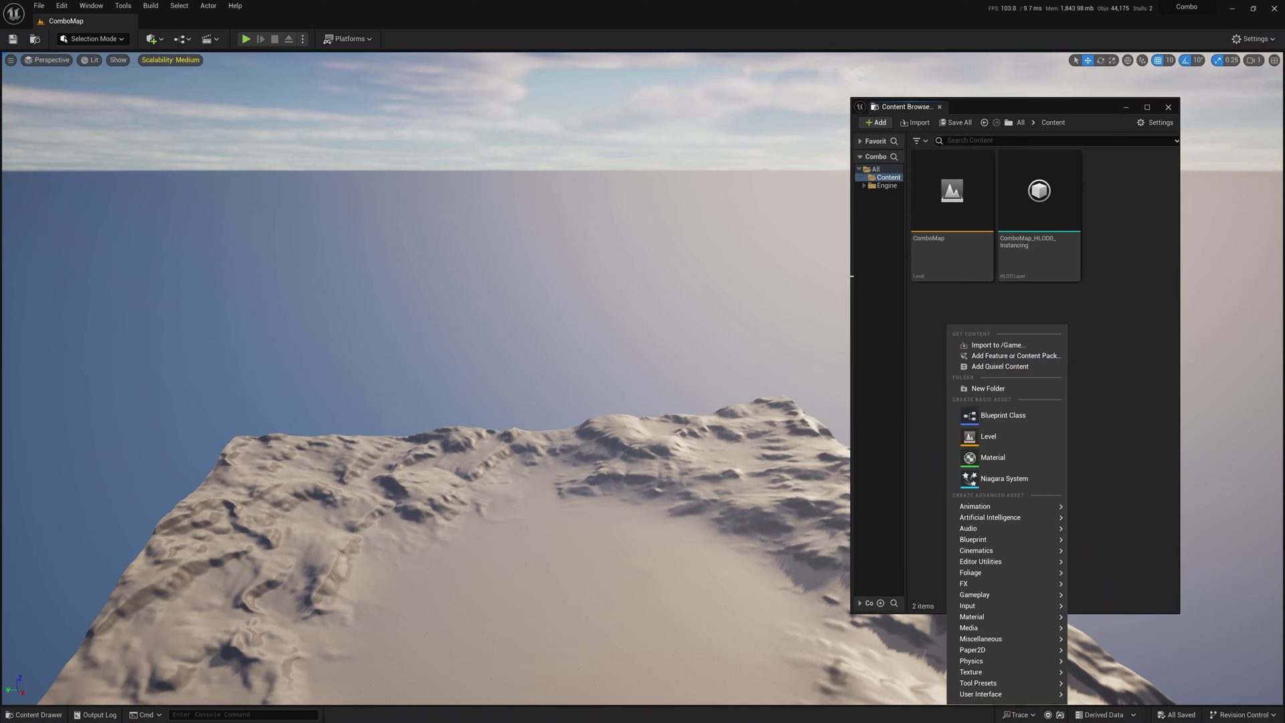
Step: Widen the content browser and create an input action named IA_Click in the Content folder
drag(852, 275, 696, 270)
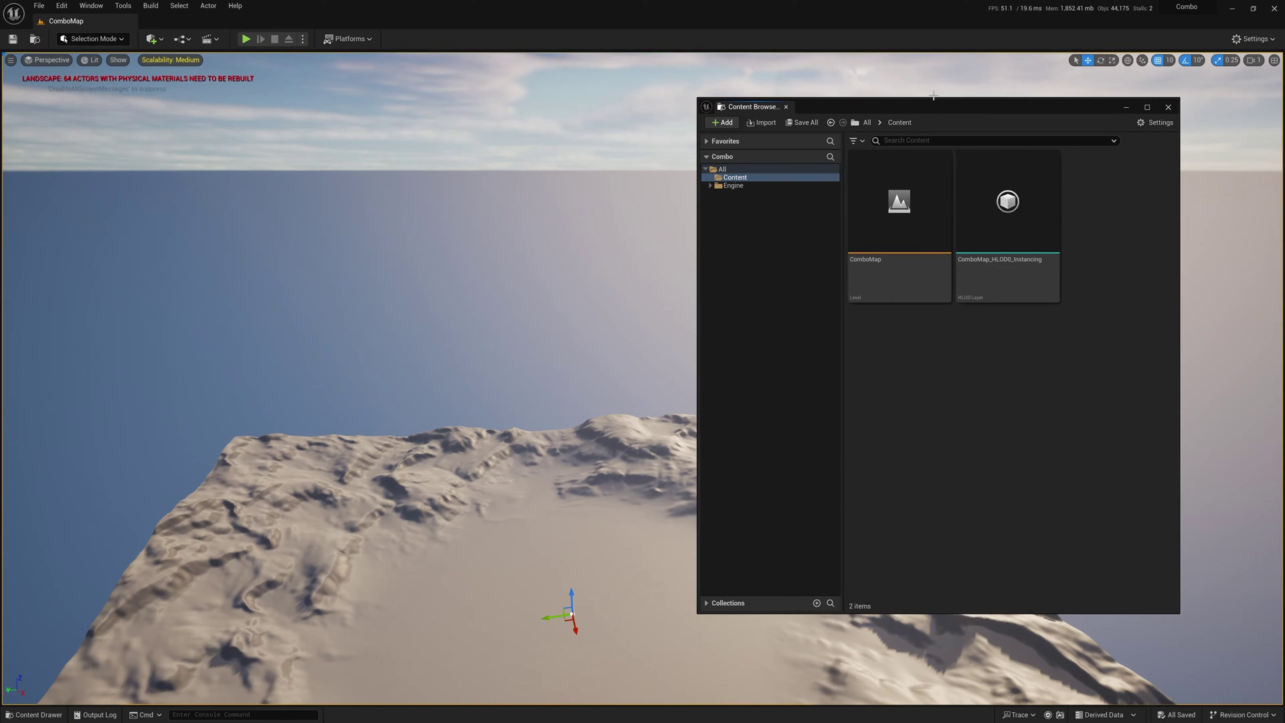
right_click(1016, 179)
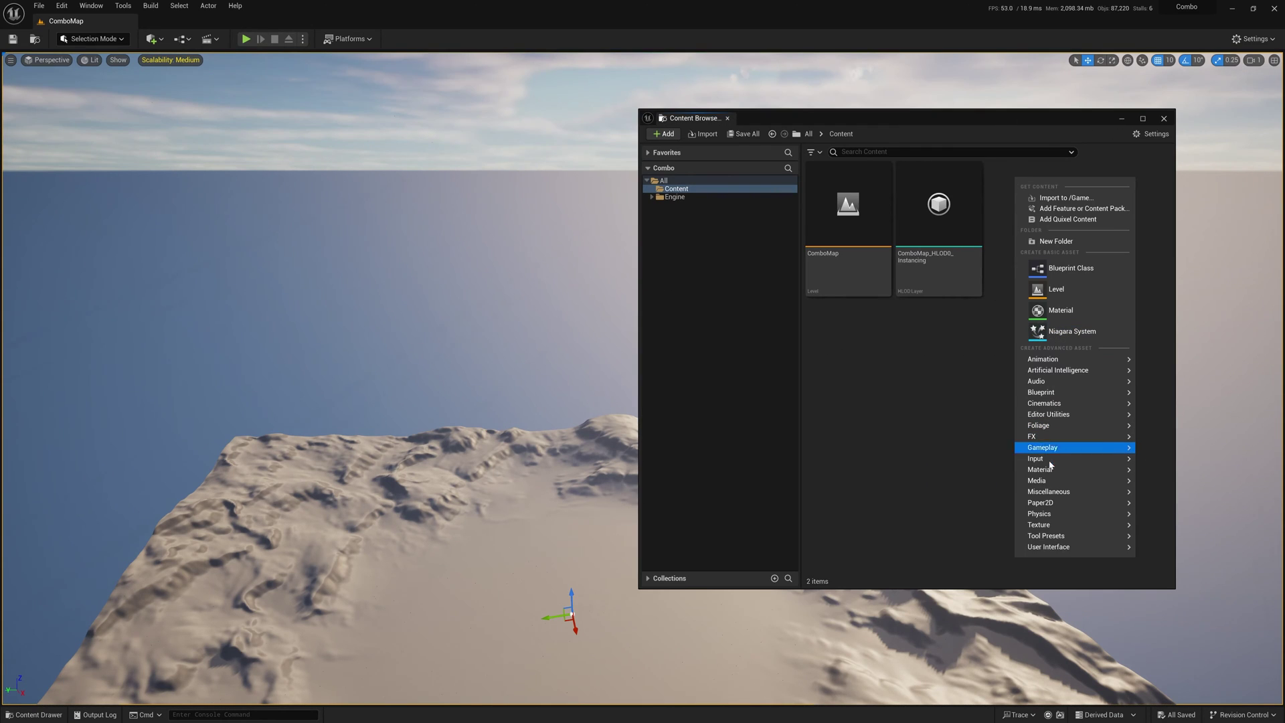
mouse_move(1036, 458)
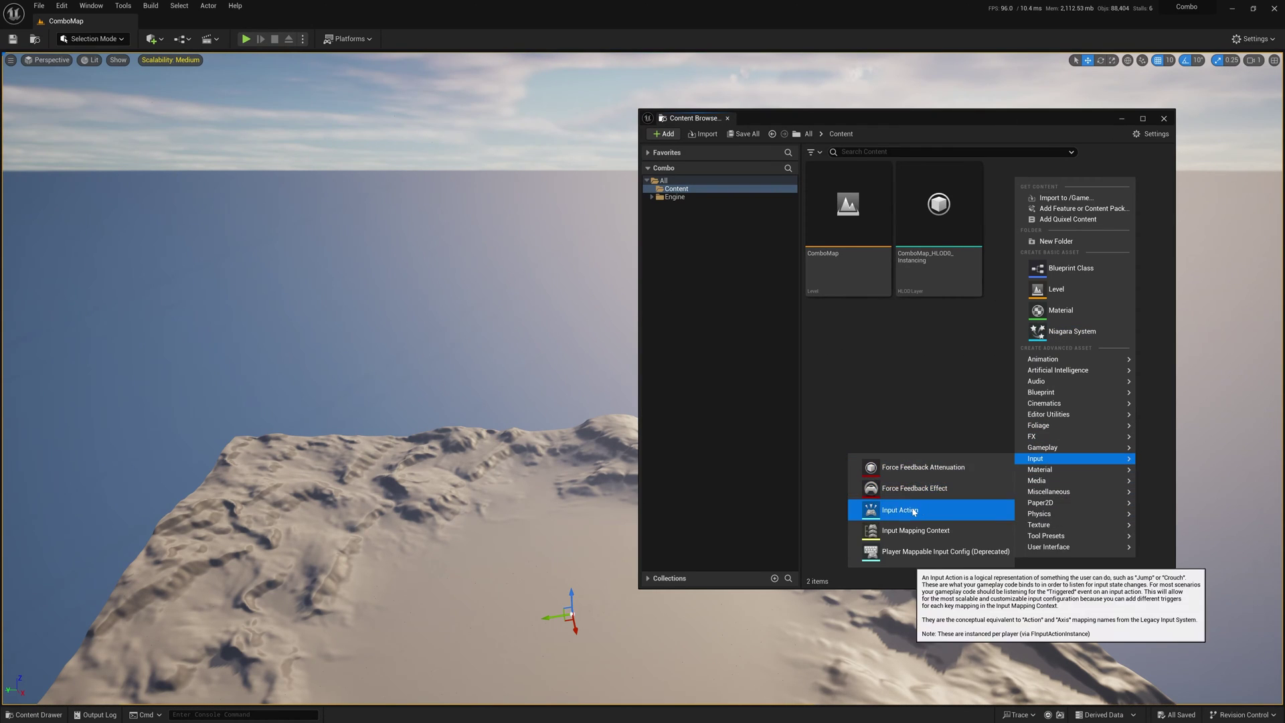
click(915, 512)
text(IA_)
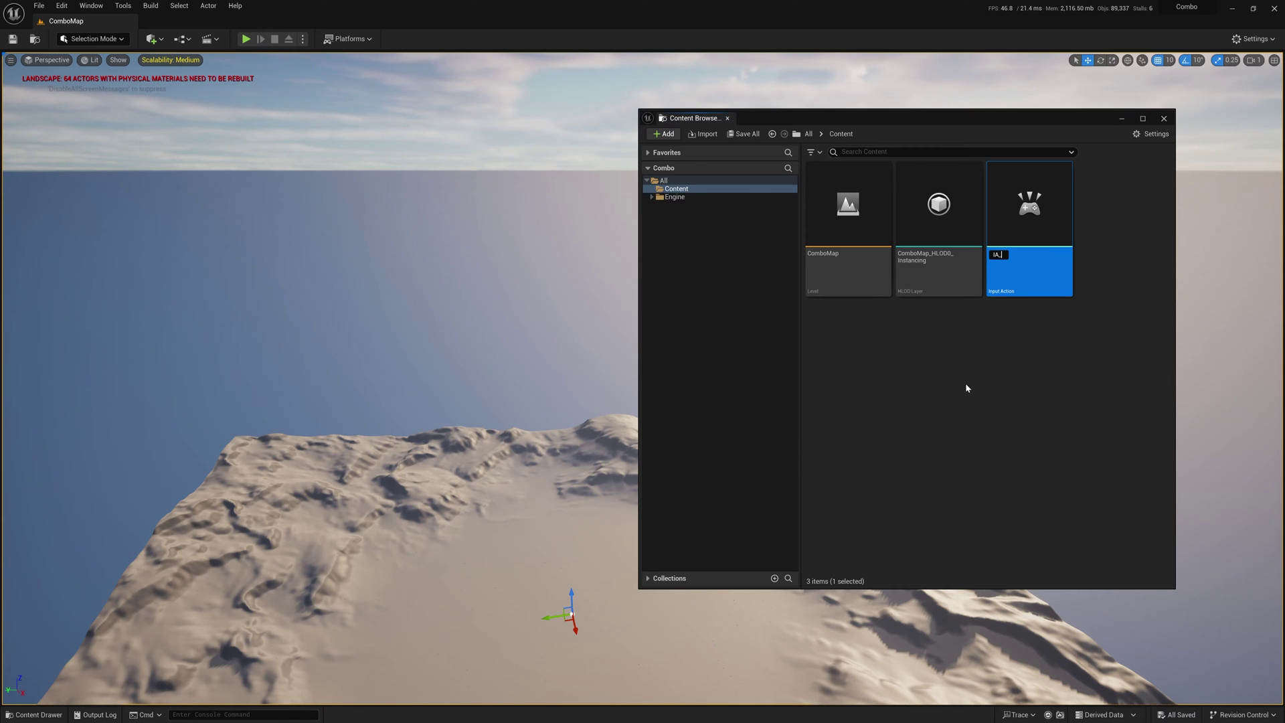
text(Click)
key(Return)
click(991, 346)
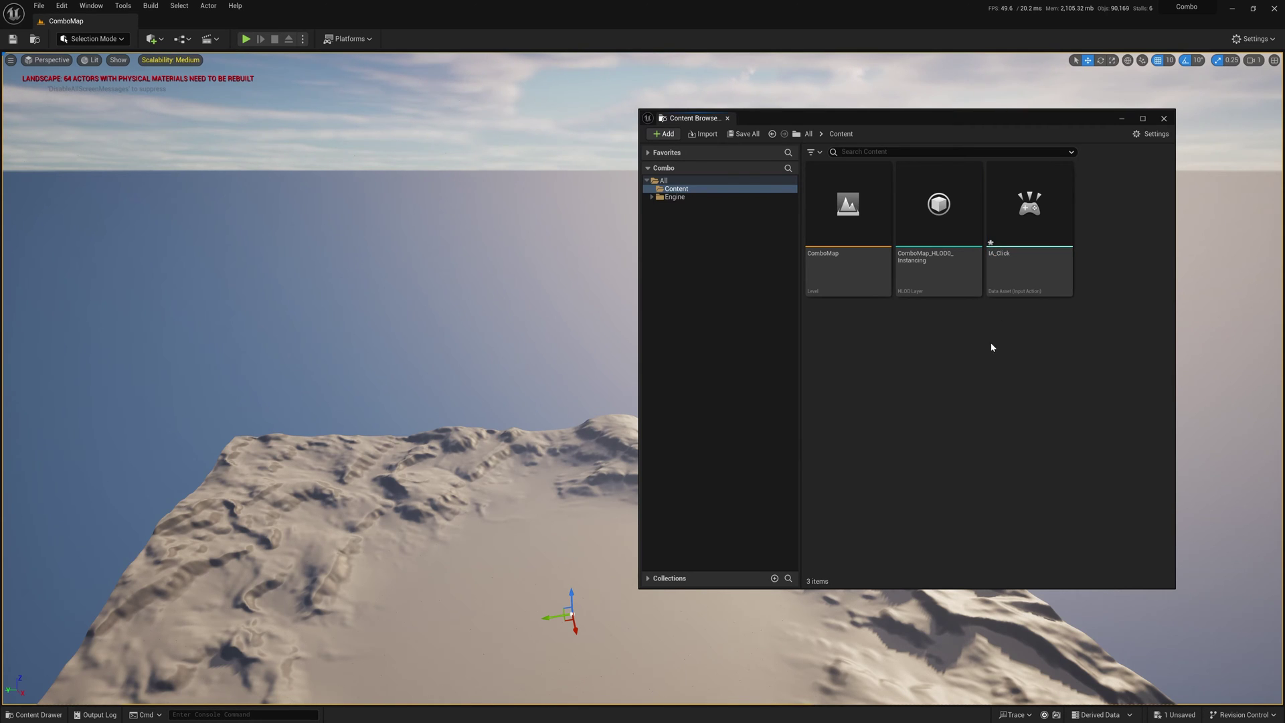
Step: Create a second input action named IA_FwdBwd in the Content folder
right_click(957, 342)
click(911, 370)
right_click(1012, 201)
click(1046, 275)
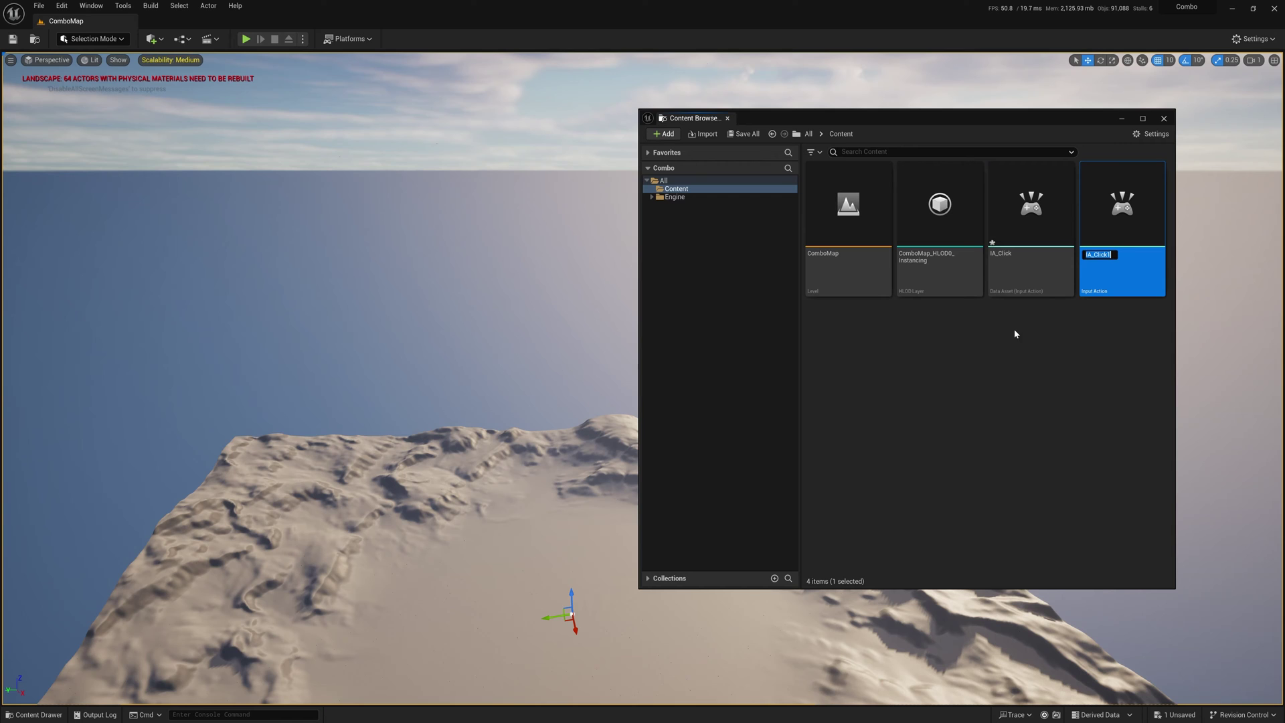
text(IA_FwdBwd)
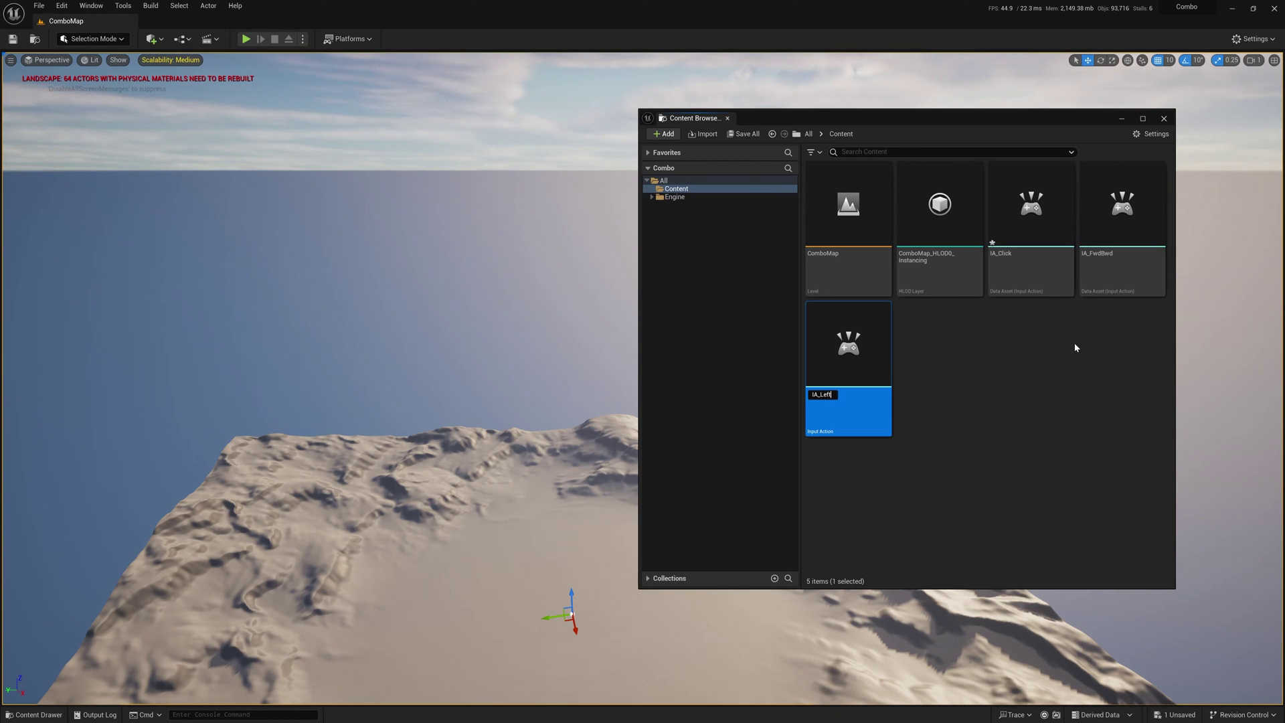
Step: Create input actions named IA_LeftRight and IA_Jump in the Content folder and save all assets
text(Right)
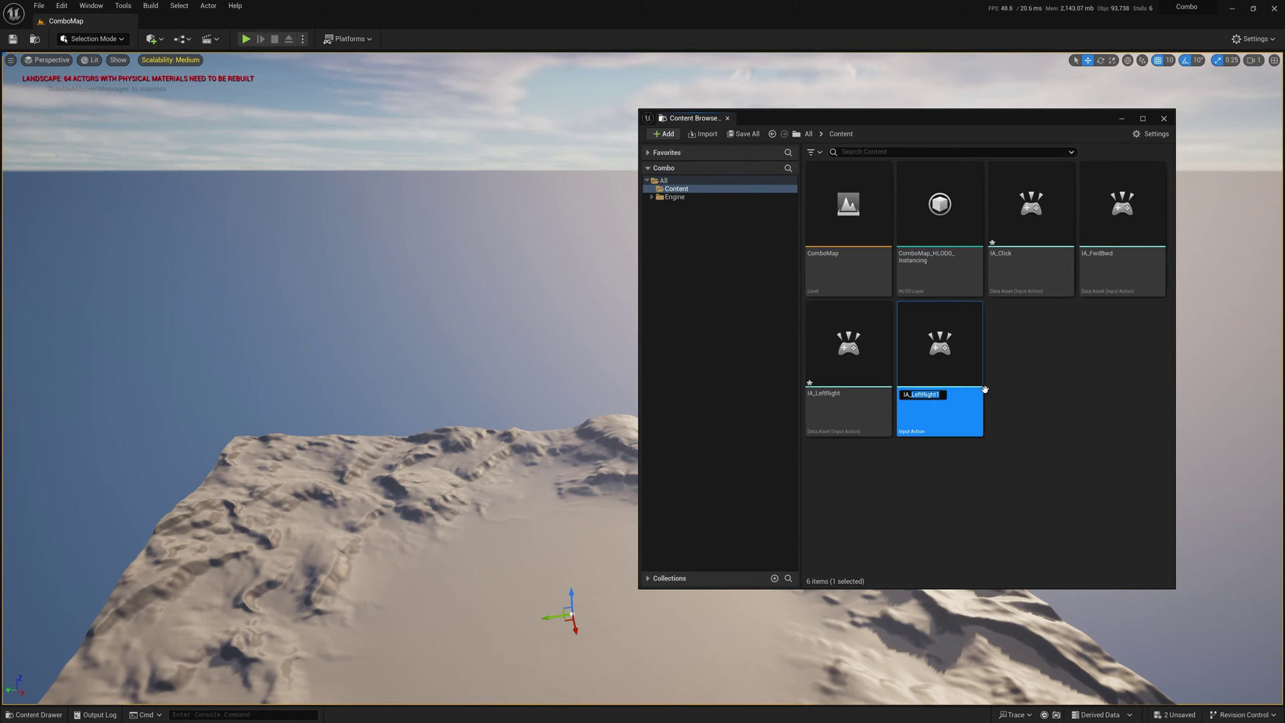
text(IA_)
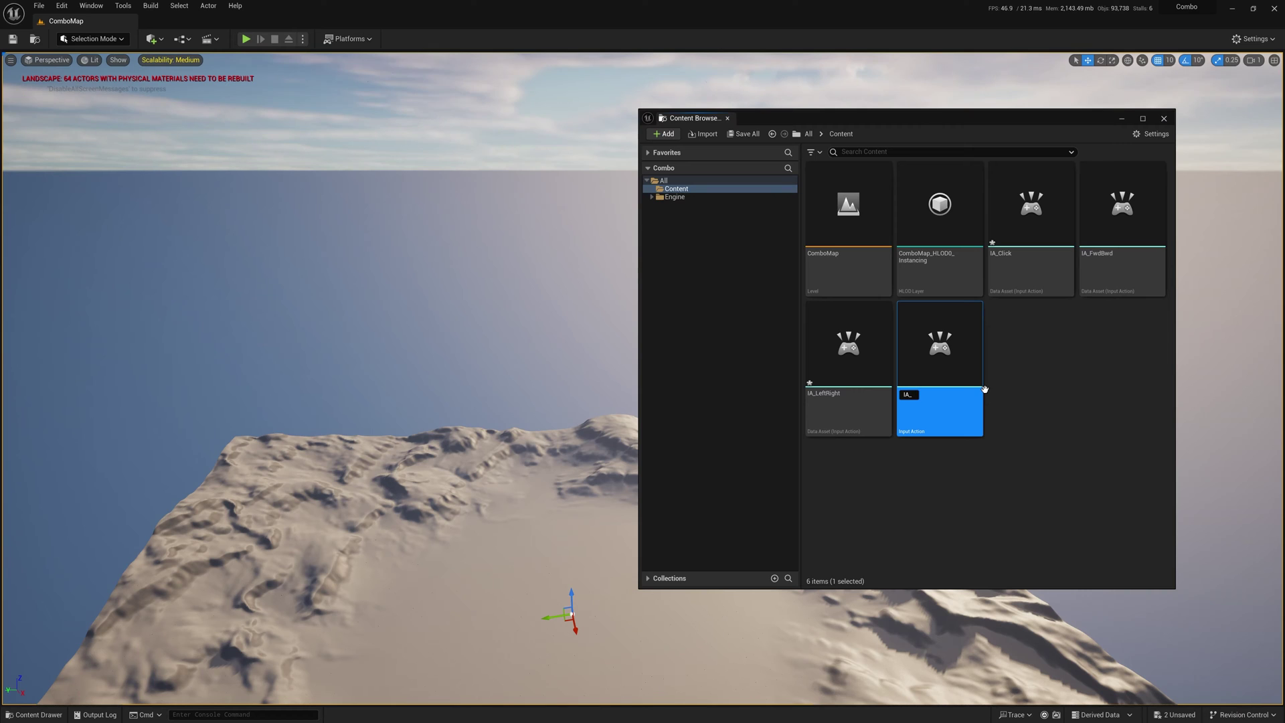
text(Rump)
key(Return)
click(1070, 372)
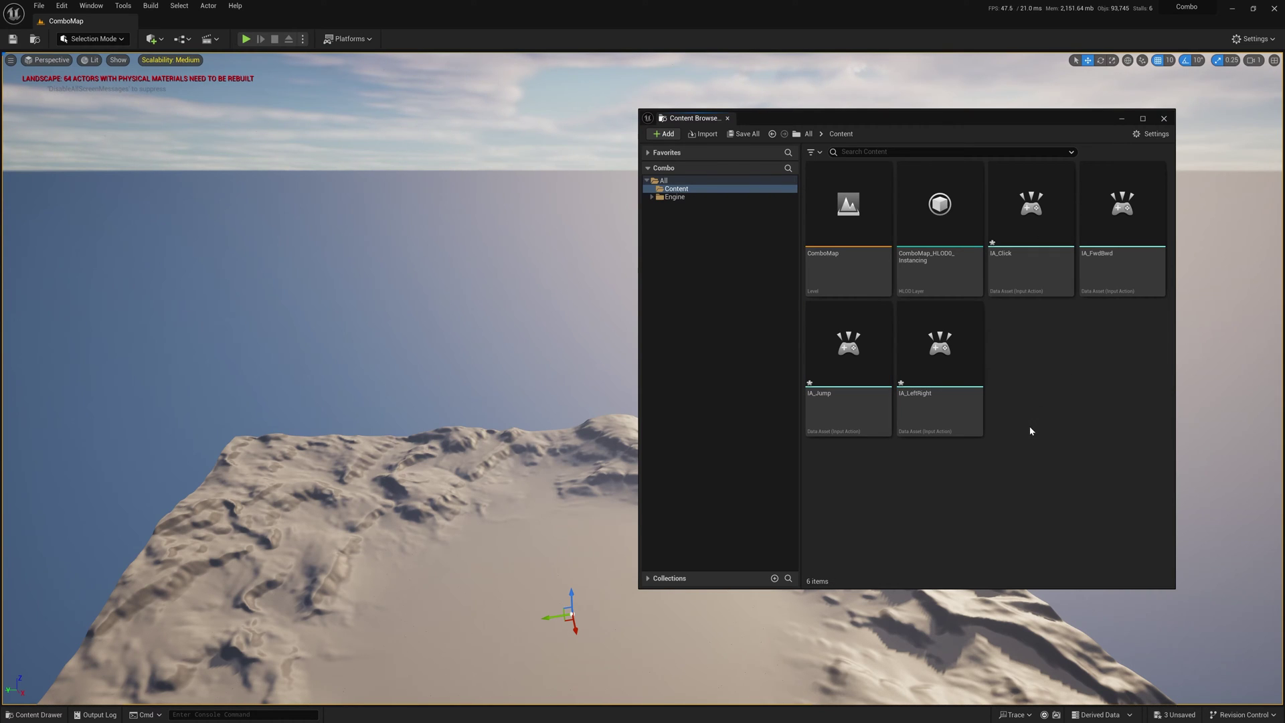
key(ctrl+shift+s)
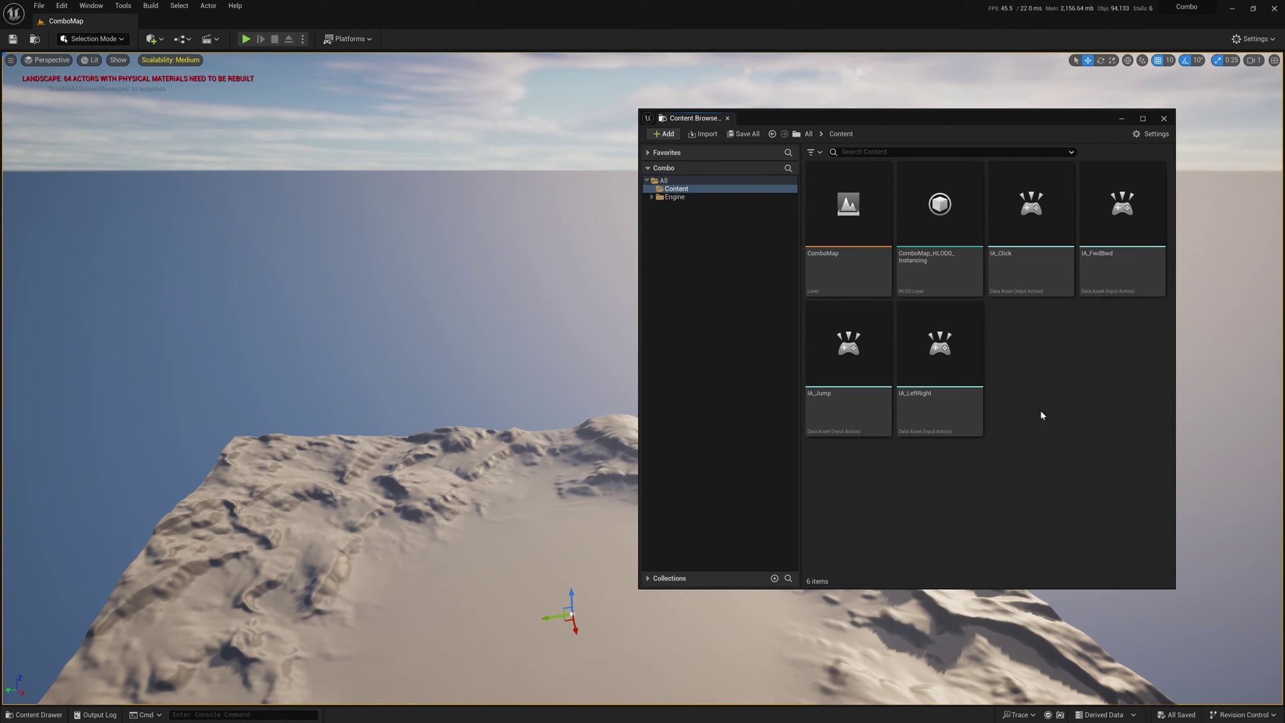
Step: Create an input mapping context named IMC_Default in the Content folder
right_click(1026, 343)
mouse_move(1059, 608)
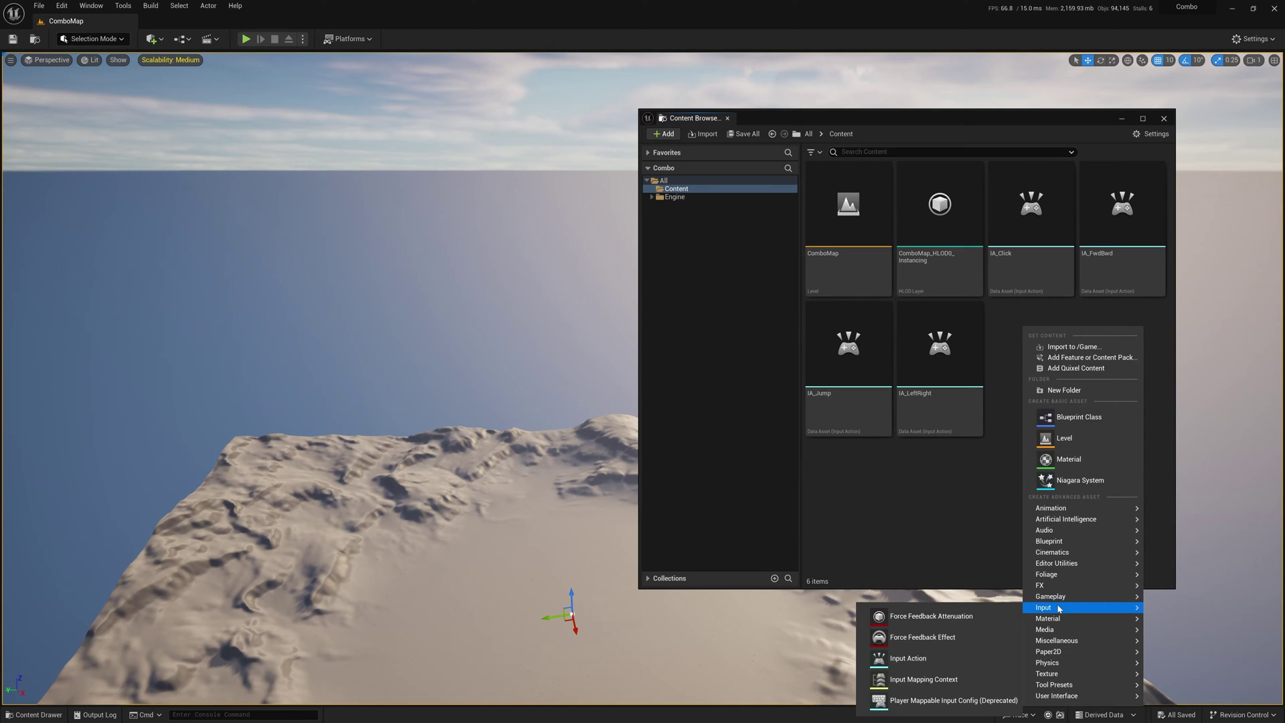
click(910, 680)
click(1059, 433)
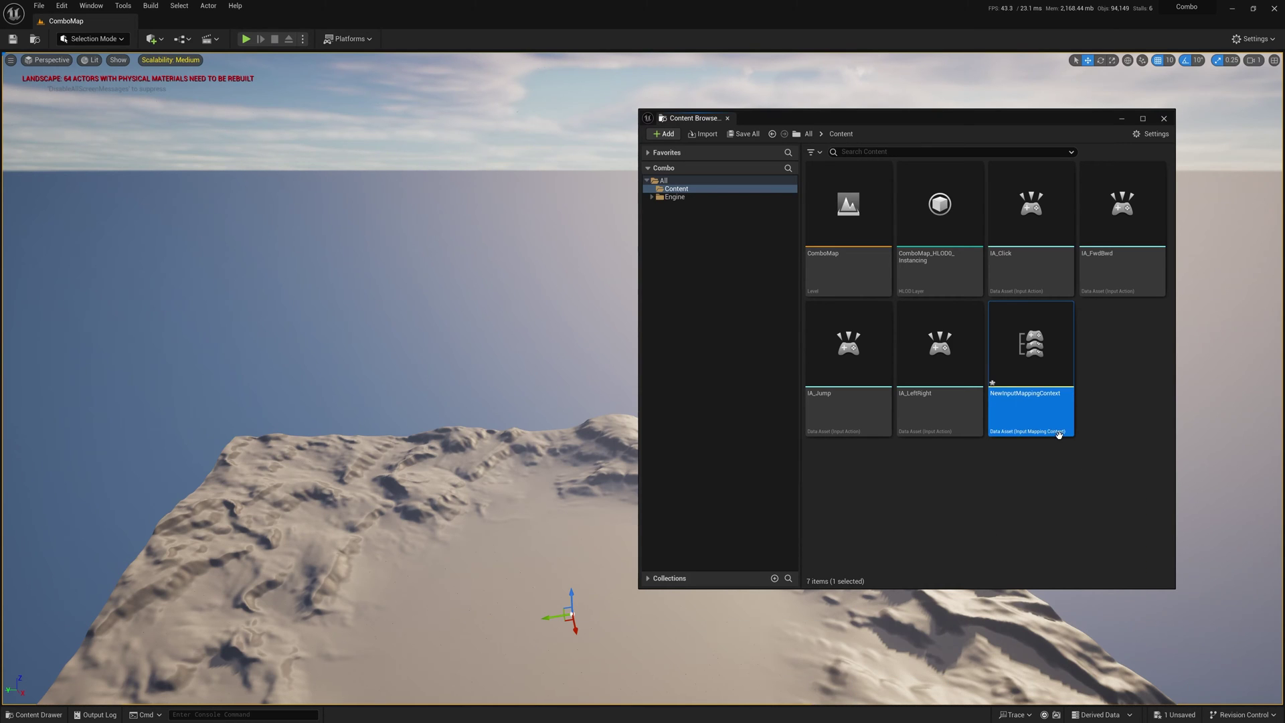
key(F2)
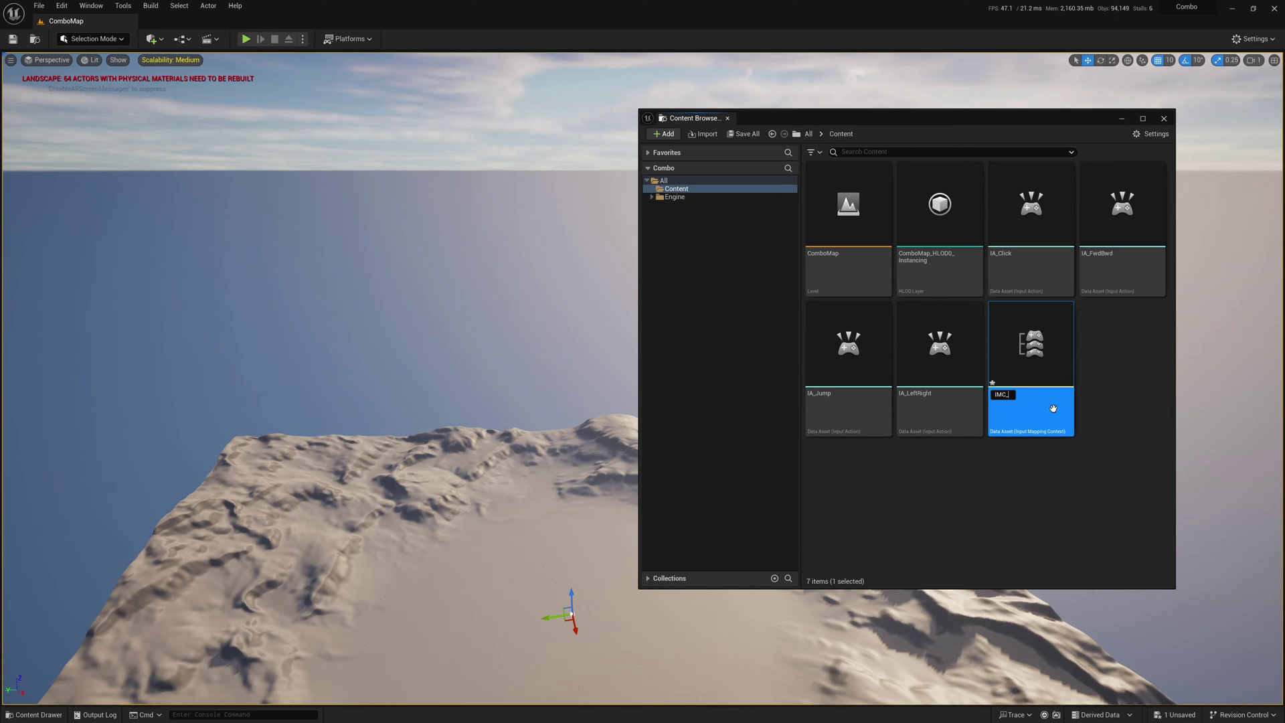
key(Return)
Step: Open IMC_Default and add mappings for IA_Click and IA_FwdBwd
double_click(1056, 413)
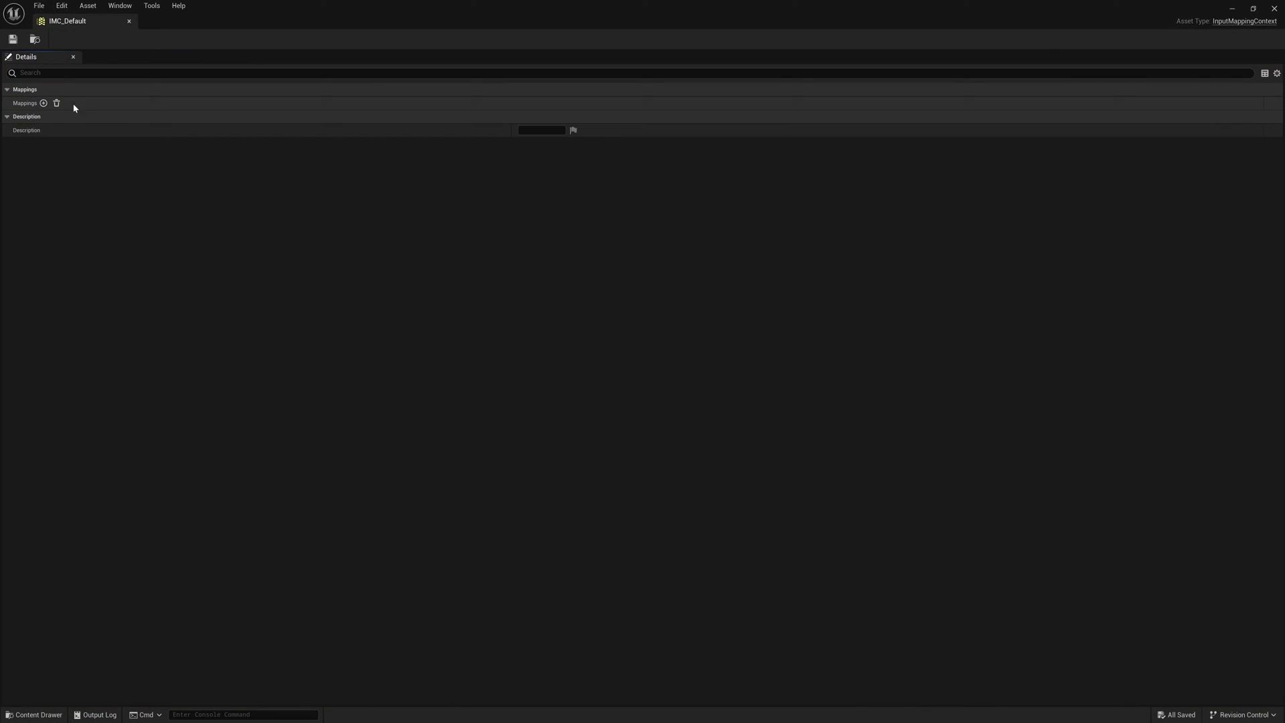
click(44, 103)
click(67, 116)
click(100, 249)
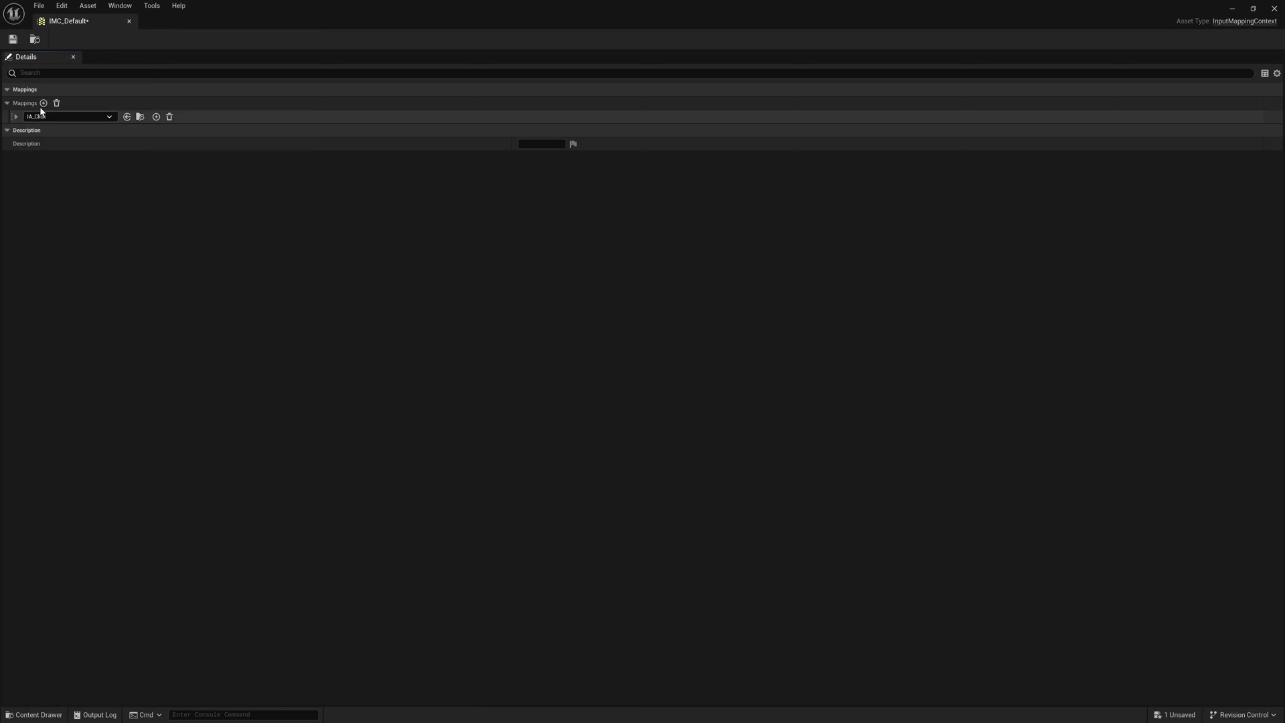
click(43, 104)
click(67, 130)
click(101, 301)
Step: Add two more mappings to IMC_Default for IA_Jump and IA_LeftRight
click(43, 103)
click(67, 143)
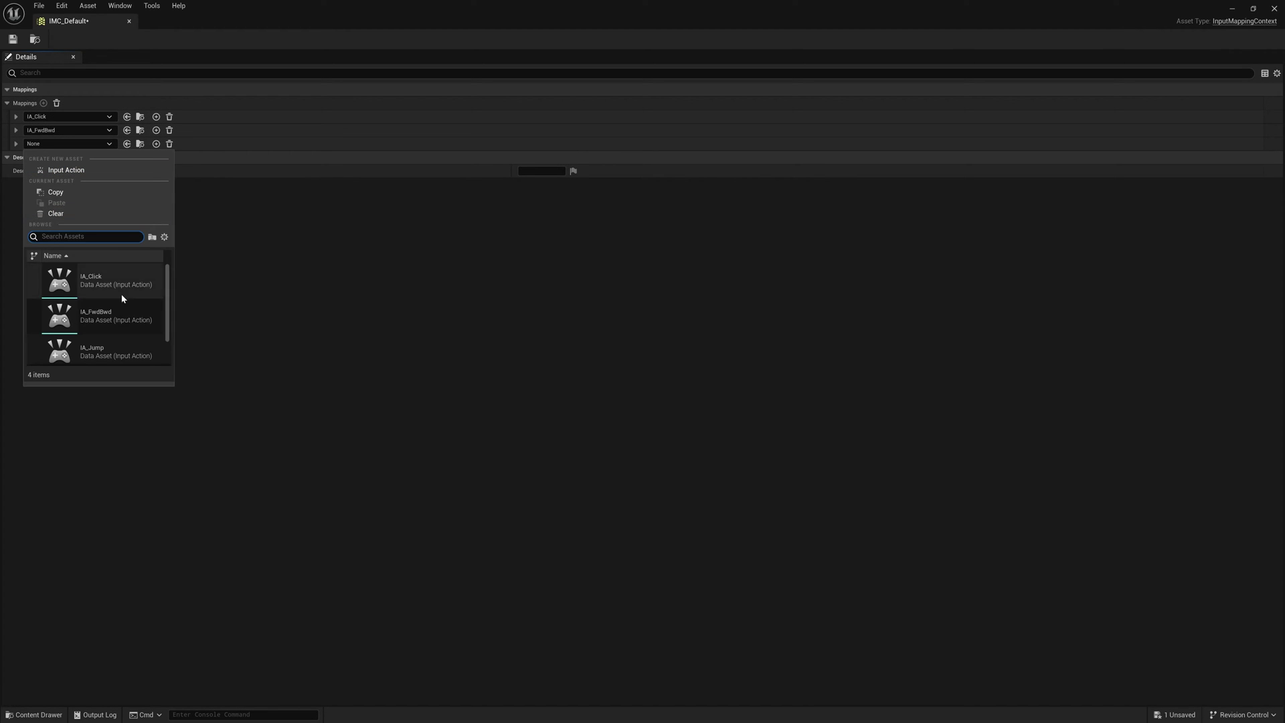
click(119, 347)
click(43, 103)
click(69, 157)
scroll(108, 356, down, 2)
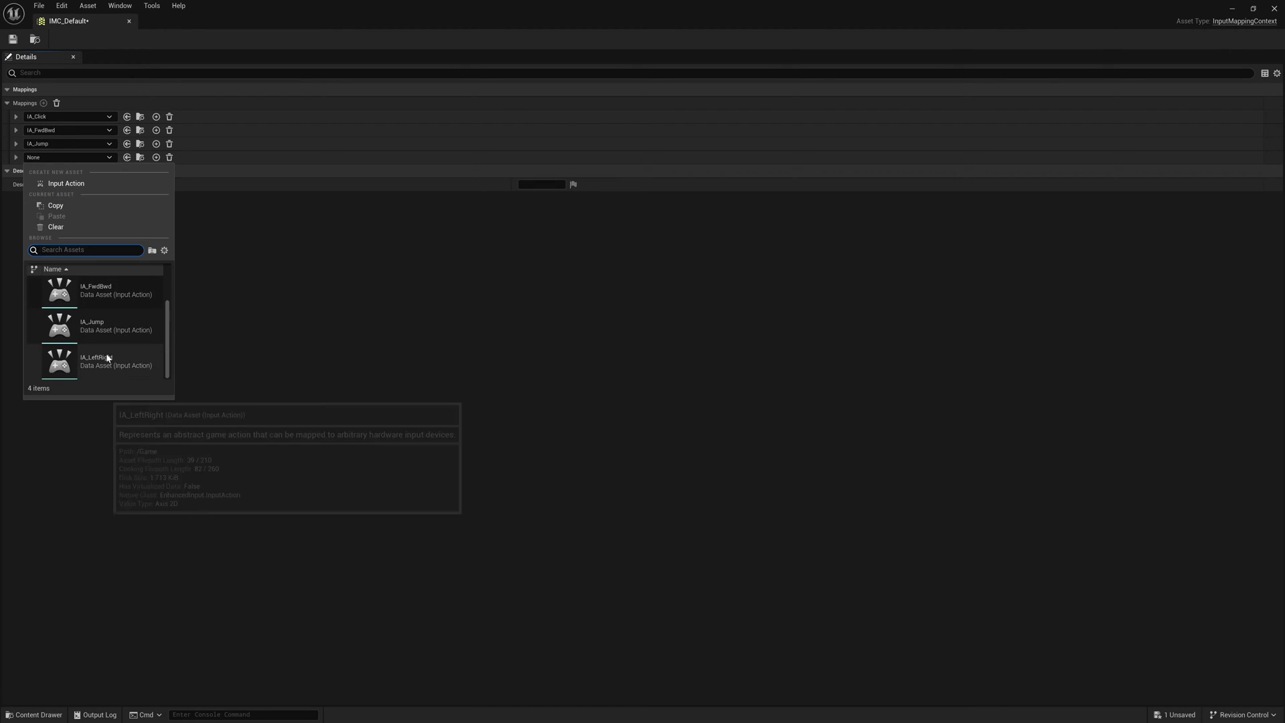
click(108, 357)
Step: Reorder the mappings to IA_FwdBwd, IA_LeftRight, IA_Click, IA_Jump, and bind W to IA_FwdBwd
mouse_move(12, 130)
mouse_down()
mouse_move(13, 116)
mouse_move(16, 127)
mouse_up()
click(15, 116)
click(24, 130)
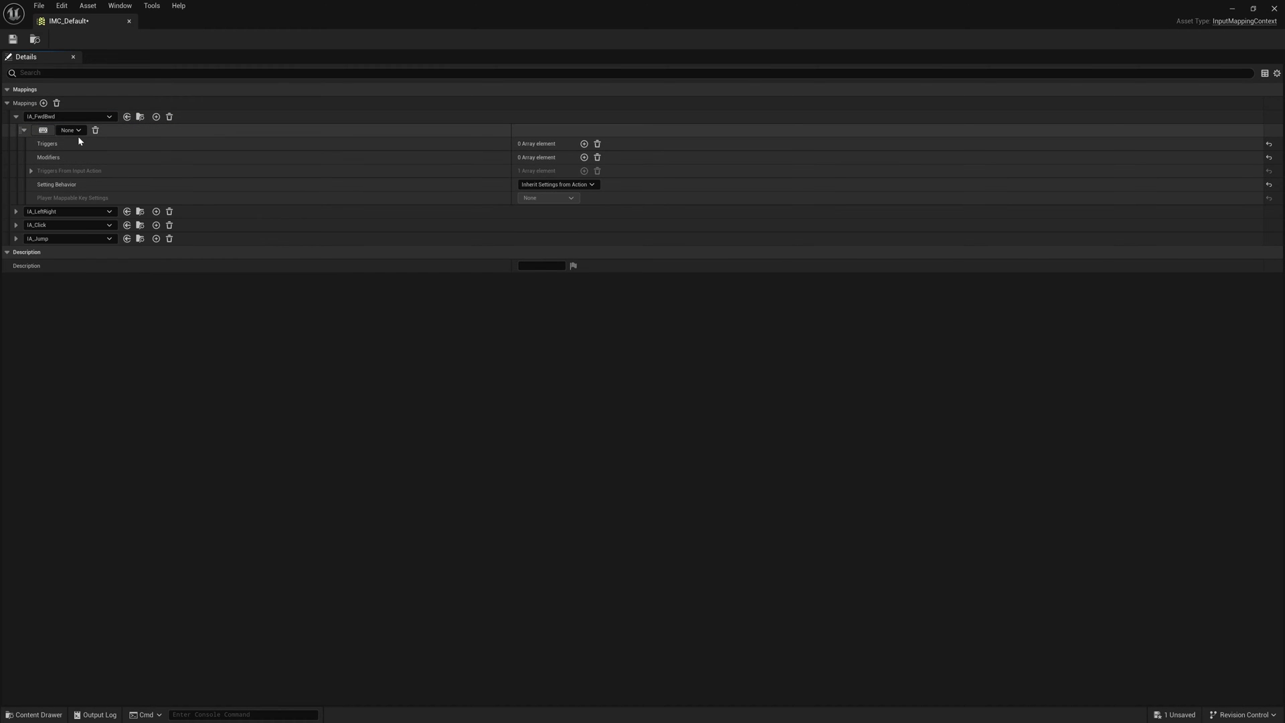
click(79, 131)
text(w)
click(95, 176)
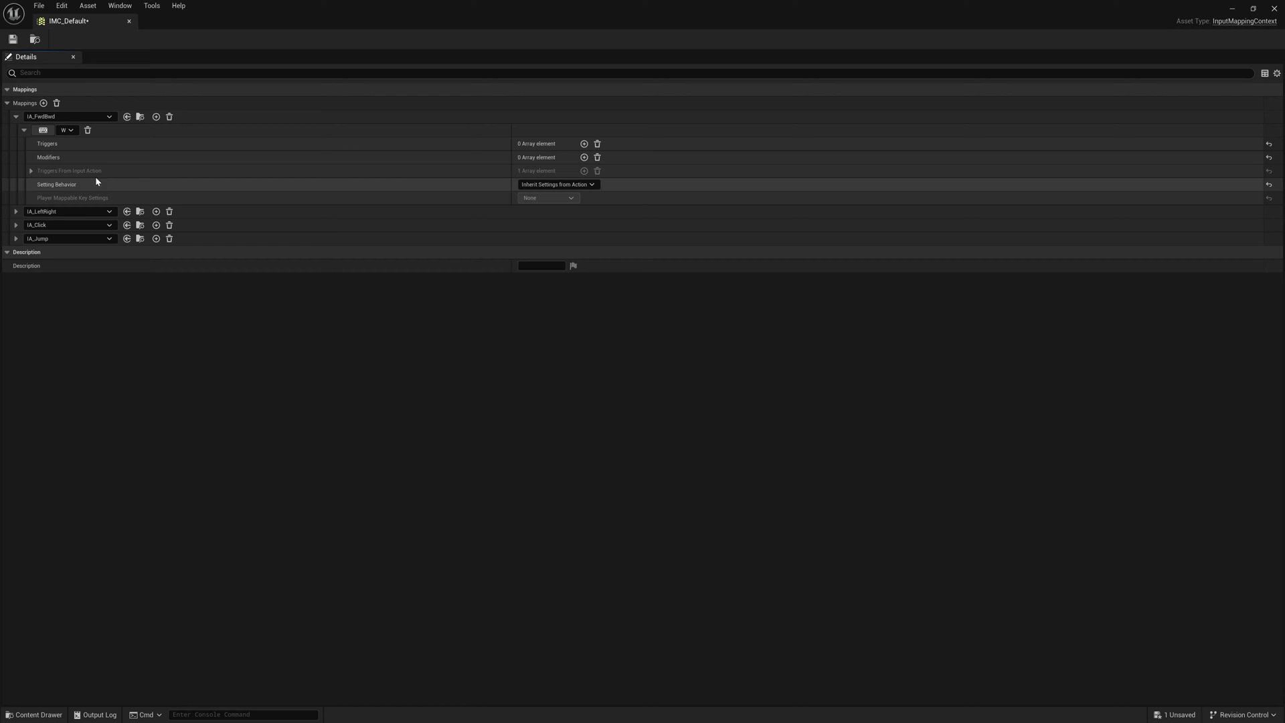
Step: Bind S to IA_FwdBwd, D and A to IA_LeftRight, Left Mouse Button to IA_Click and Space Bar to IA_Jump; save and close IMC_Default
click(156, 116)
click(71, 212)
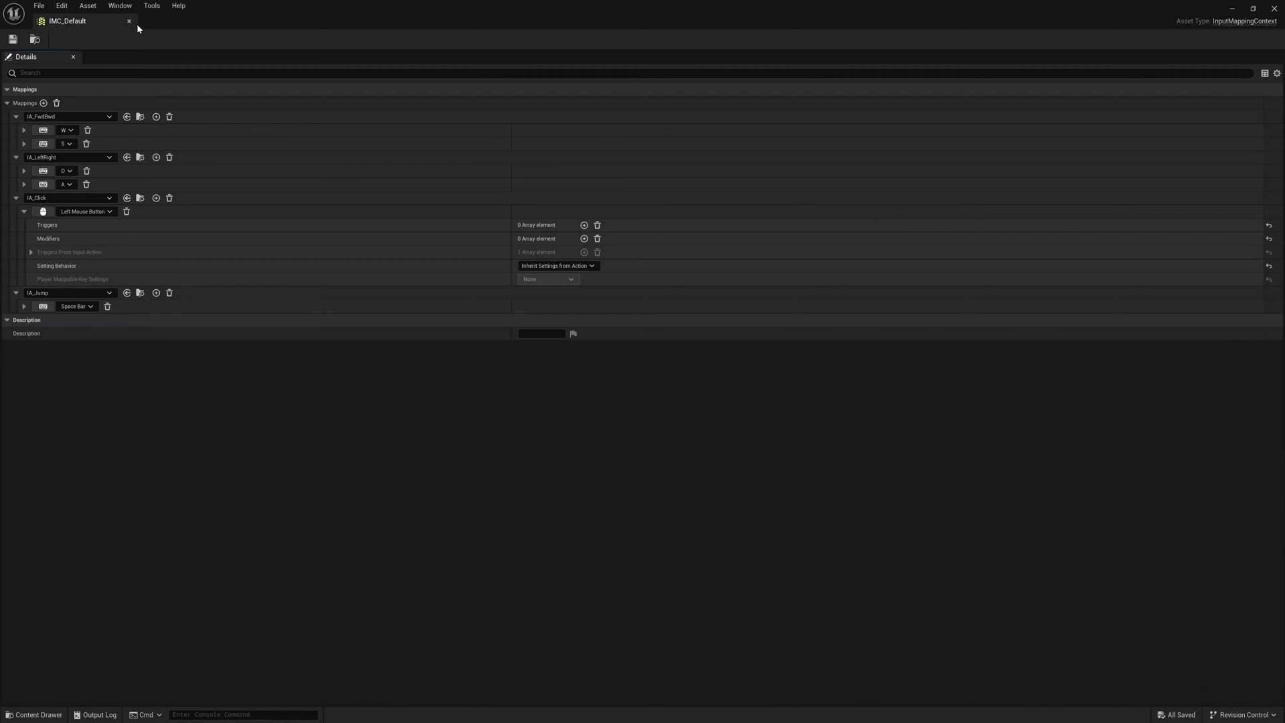
click(129, 21)
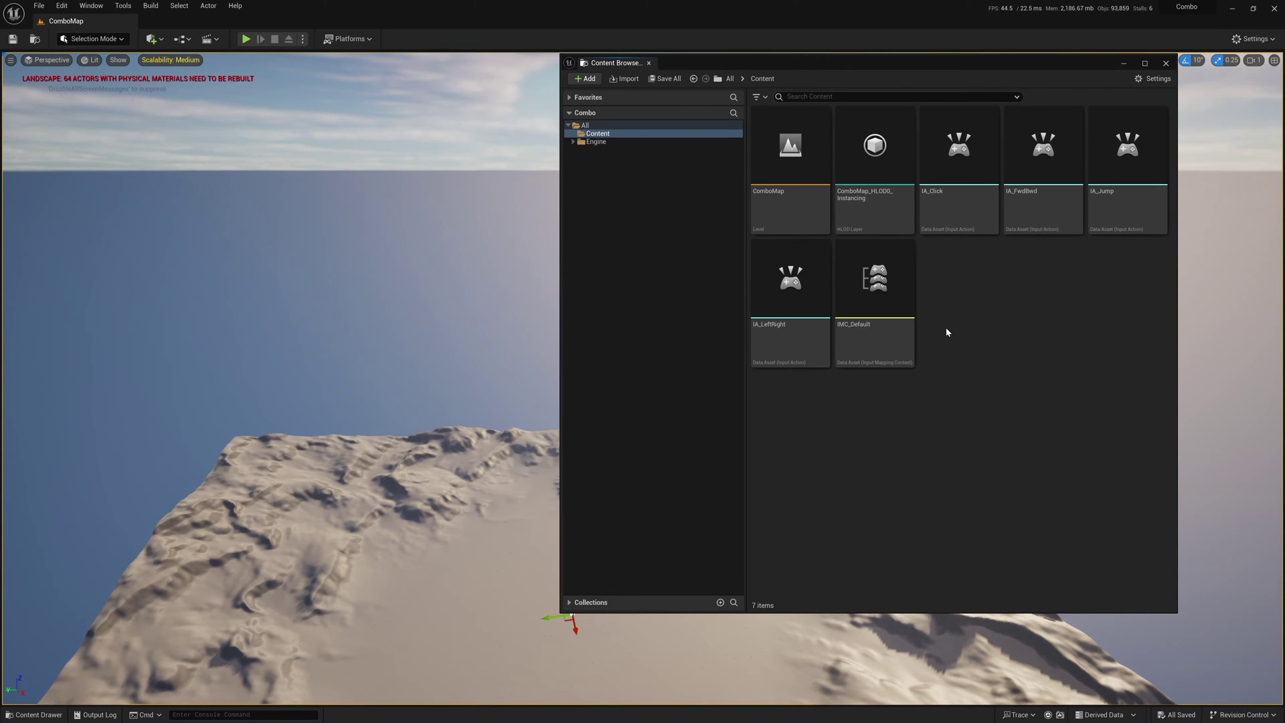
Step: Create a Blueprint class with PlayerController as its parent and name it PC_Controller
right_click(946, 327)
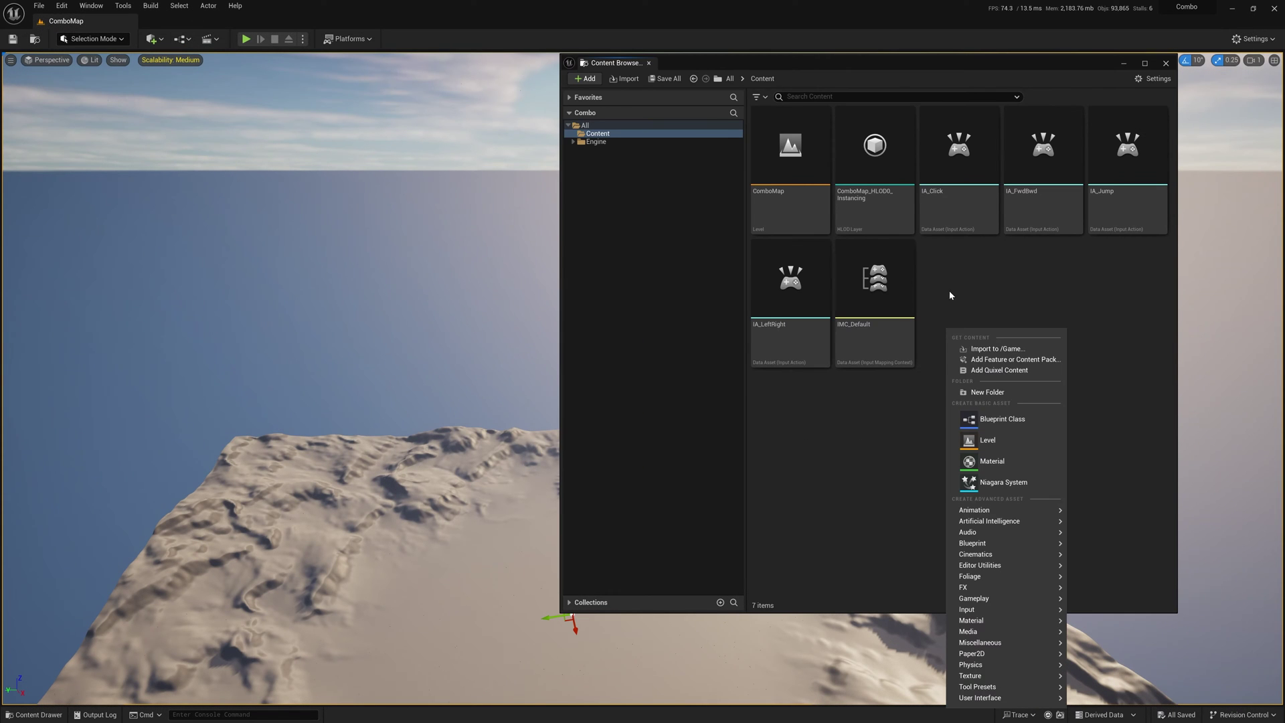
click(1002, 419)
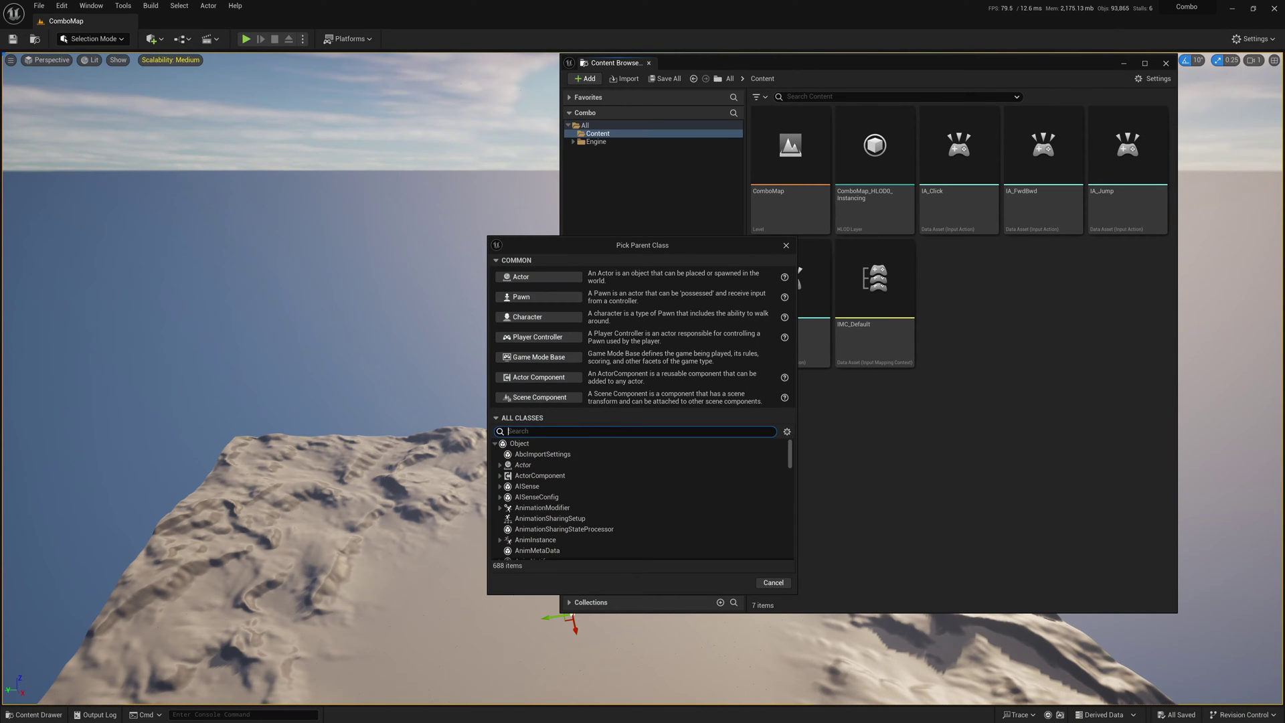
text(playerc)
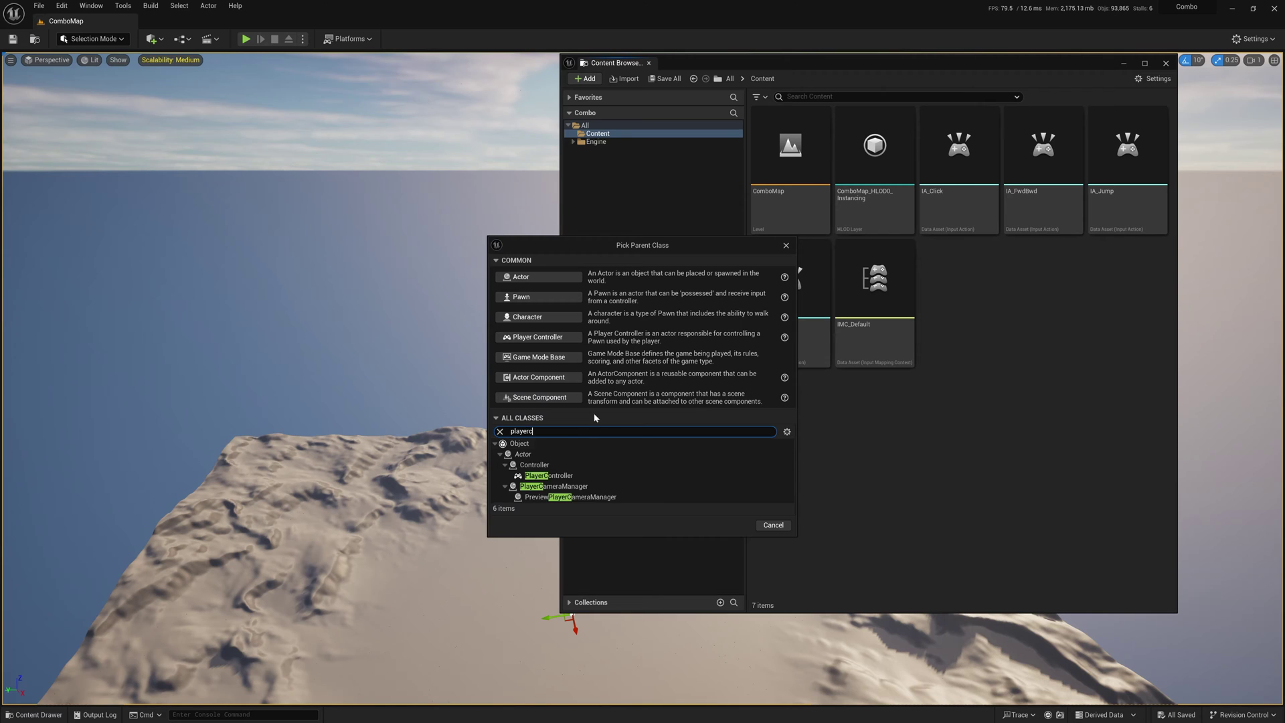
click(547, 475)
click(736, 525)
text(PC_Controller)
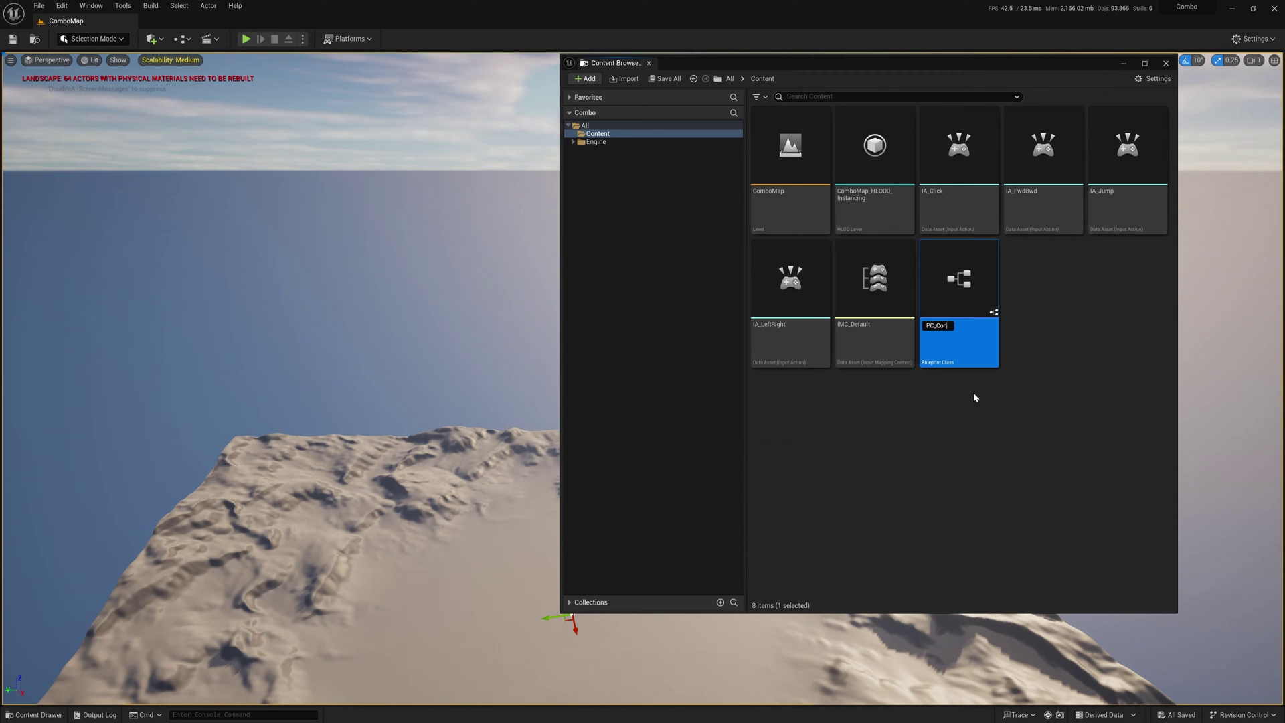
key(Return)
Step: Open PC_Controller's event graph and delete the Event Tick node, keeping Event BeginPlay
double_click(964, 345)
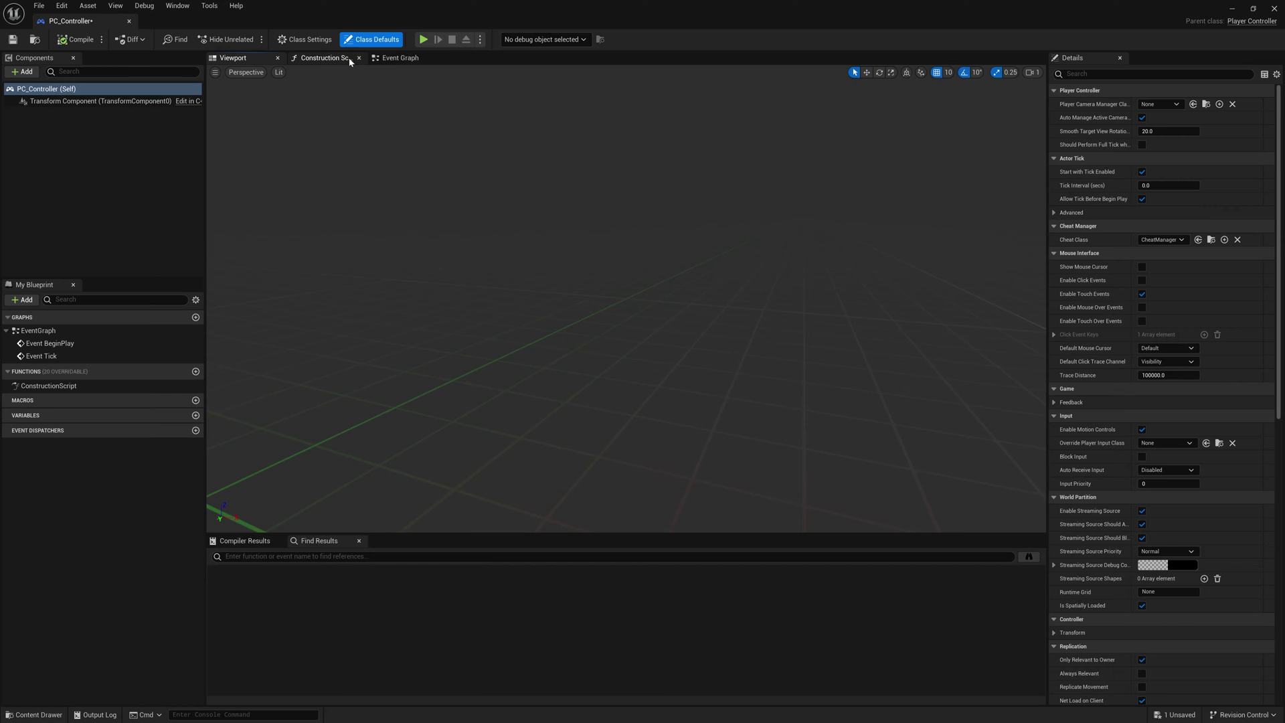
click(399, 58)
key(Delete)
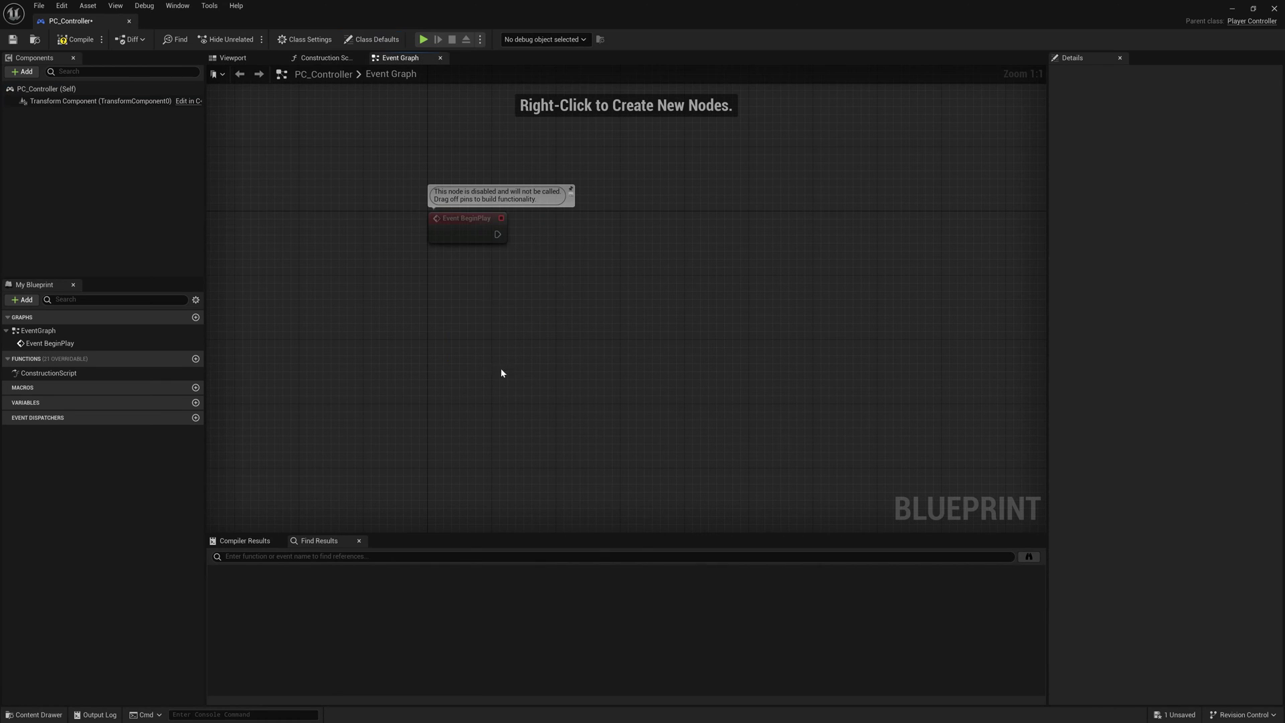
Step: Add an Enhanced Input Local Player Subsystem node below Event BeginPlay in the event graph
right_click(490, 347)
text(enhan)
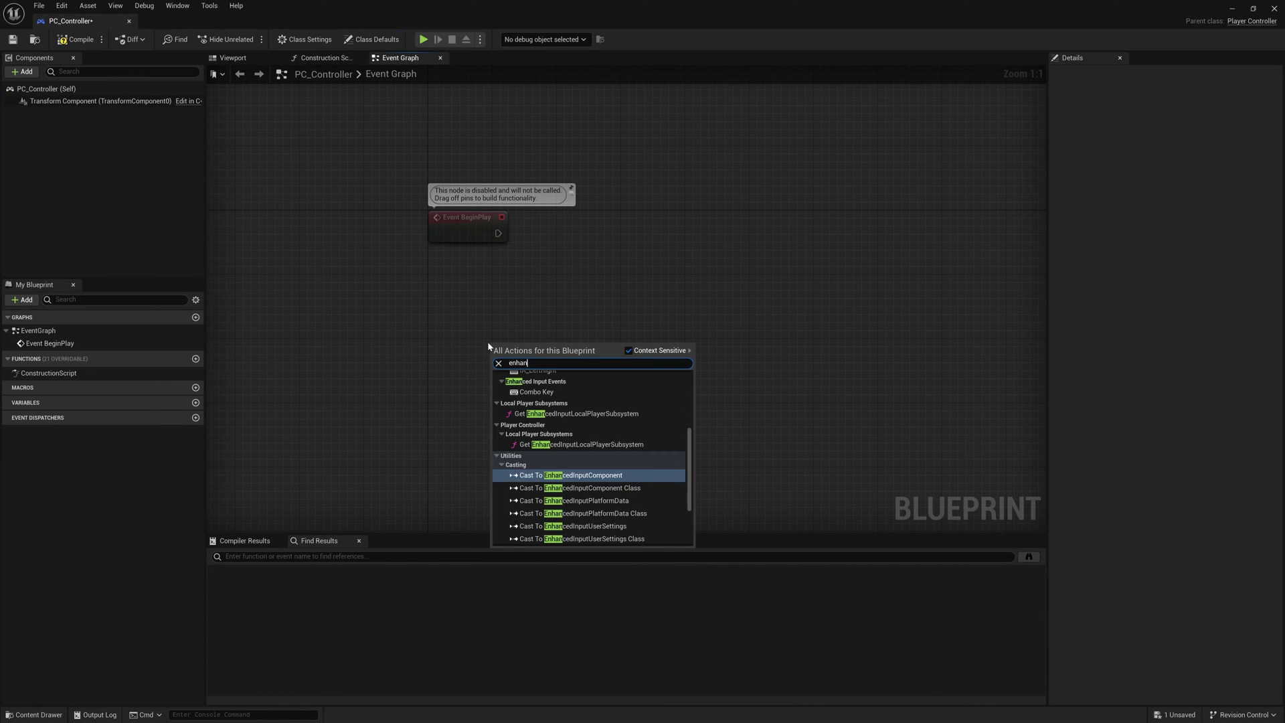
text(ced i)
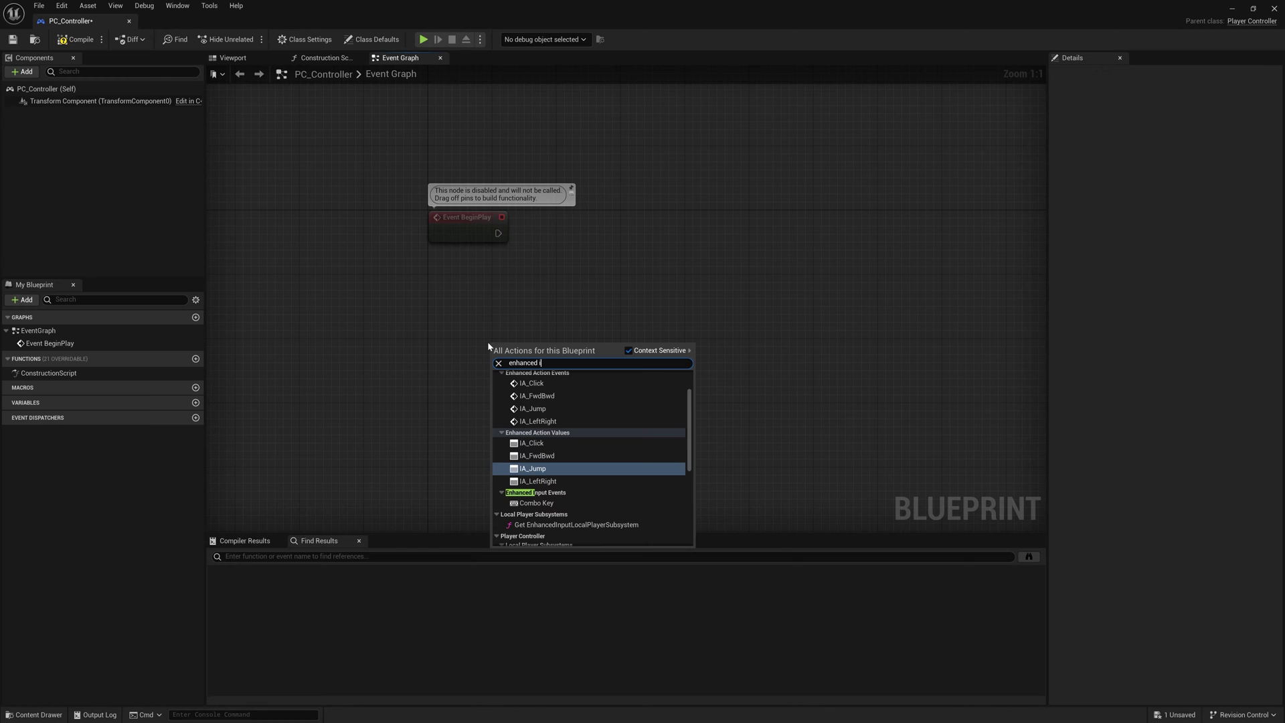
click(603, 525)
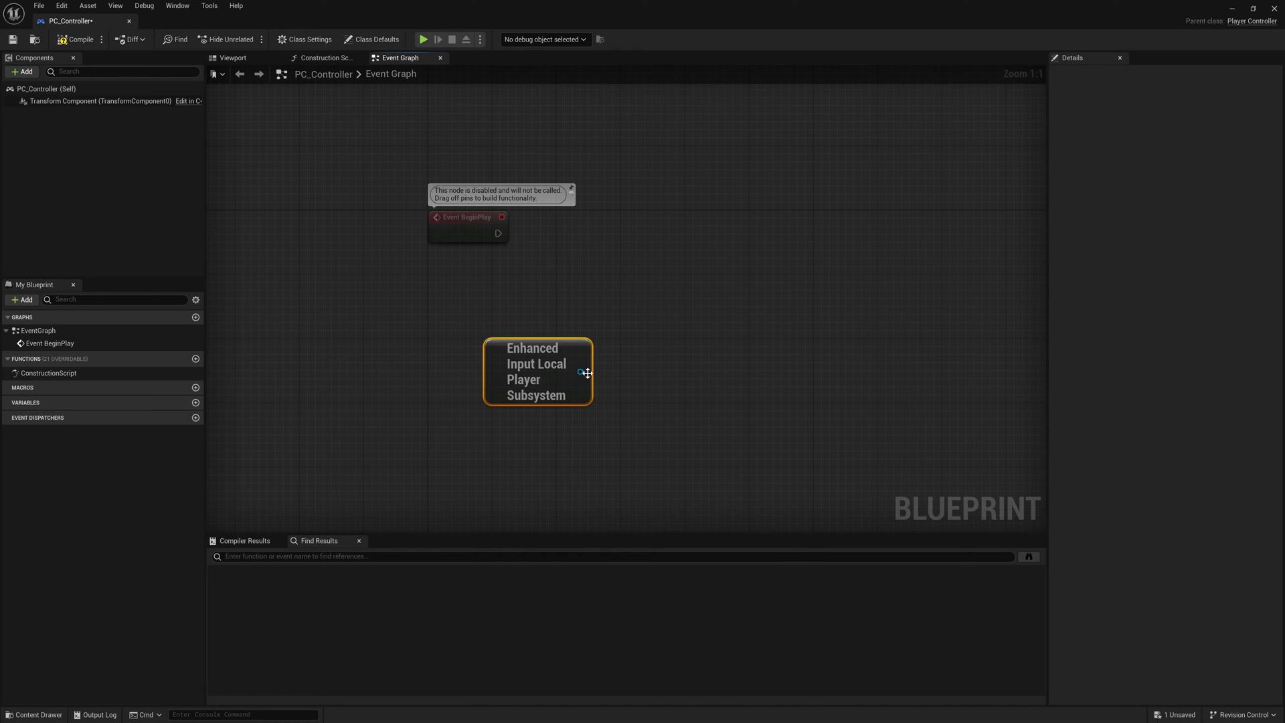
Step: Add an Add Mapping Context node fed by the Enhanced Input Local Player Subsystem reference, and arrange the nodes beside Event BeginPlay
drag(587, 373, 530, 324)
drag(526, 323, 620, 313)
text(add mapp)
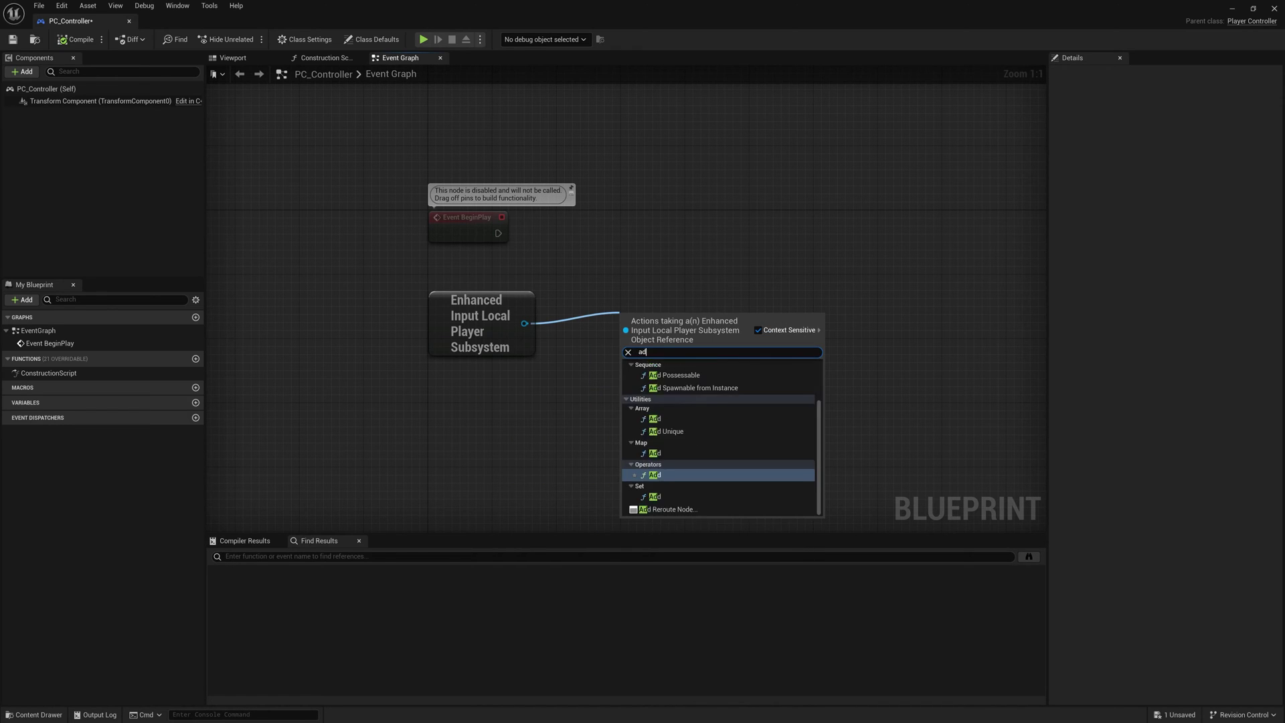
click(767, 331)
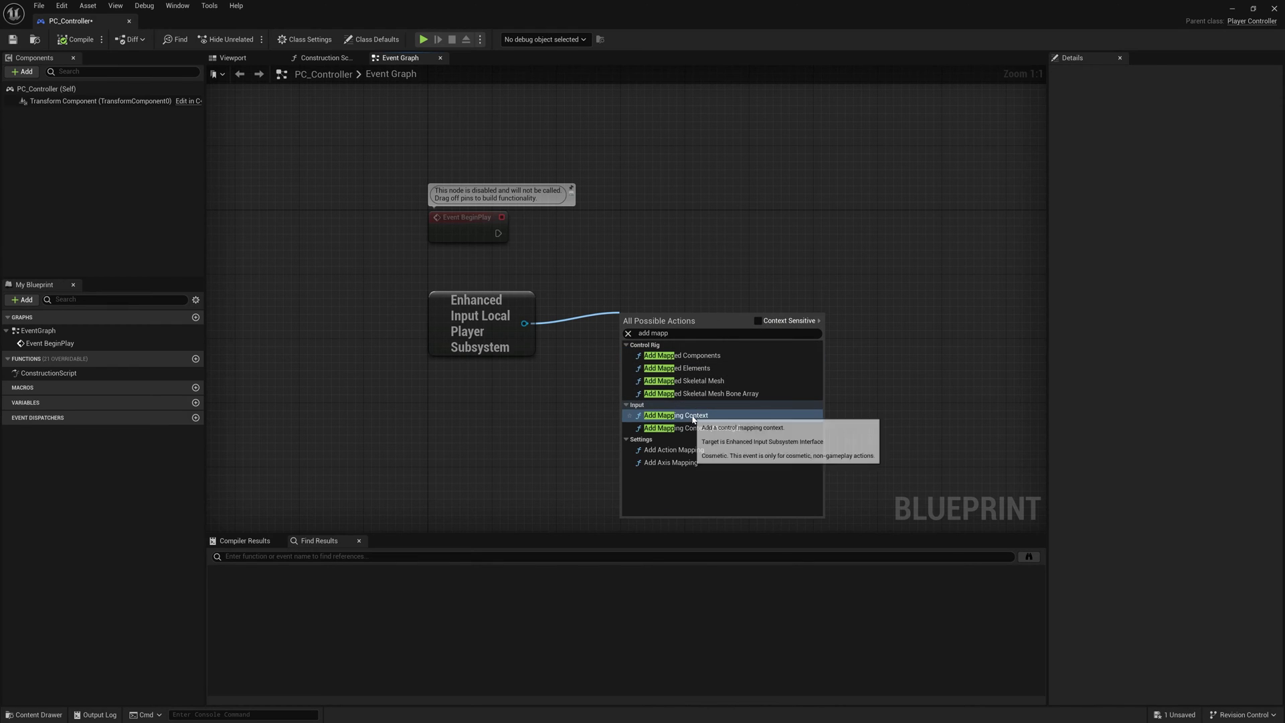
click(689, 415)
drag(690, 325, 695, 226)
drag(460, 296, 453, 344)
click(590, 275)
right_drag(590, 274, 567, 226)
drag(469, 310, 477, 309)
click(630, 306)
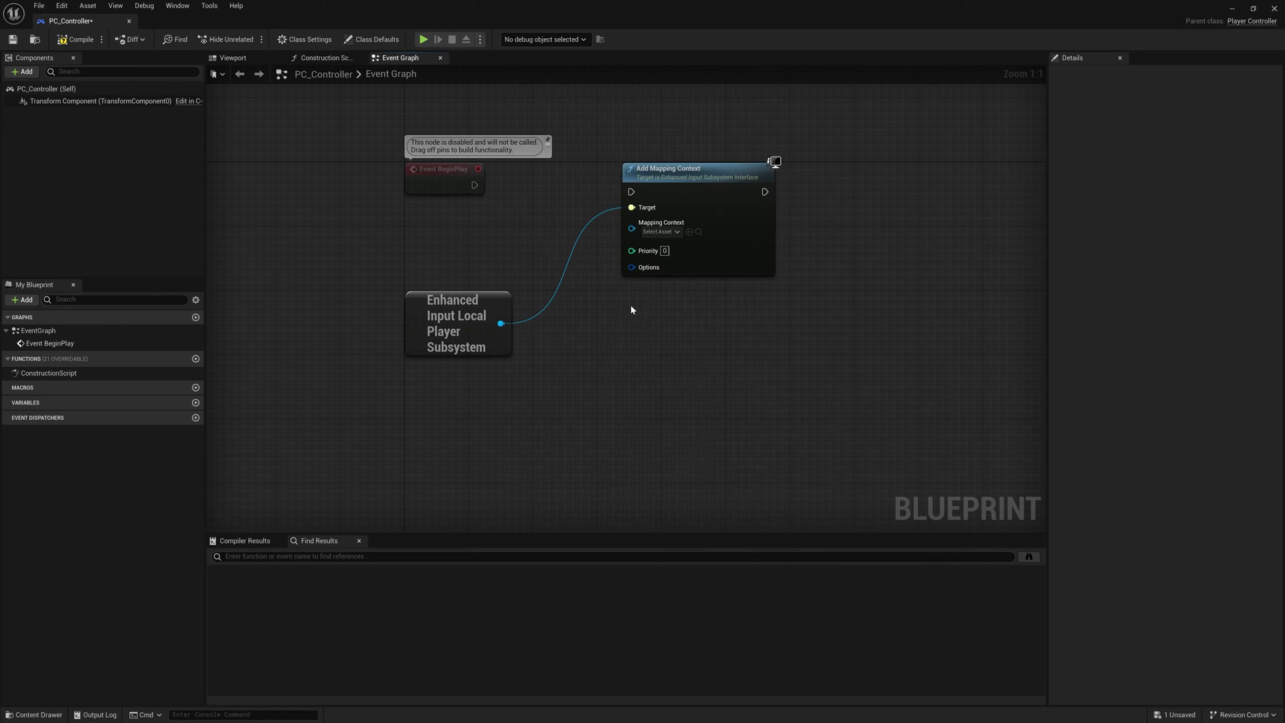
Step: Set the Add Mapping Context node's Mapping Context to IMC_Default and feed its Options from a Make ModifyContextOptions node
click(659, 232)
click(730, 305)
drag(608, 310, 608, 310)
click(652, 368)
mouse_move(717, 313)
mouse_down()
mouse_move(709, 296)
mouse_move(701, 304)
mouse_up()
click(552, 288)
Step: Connect Event BeginPlay's execution output to the Add Mapping Context node and tidy up the node positions
drag(463, 303, 455, 294)
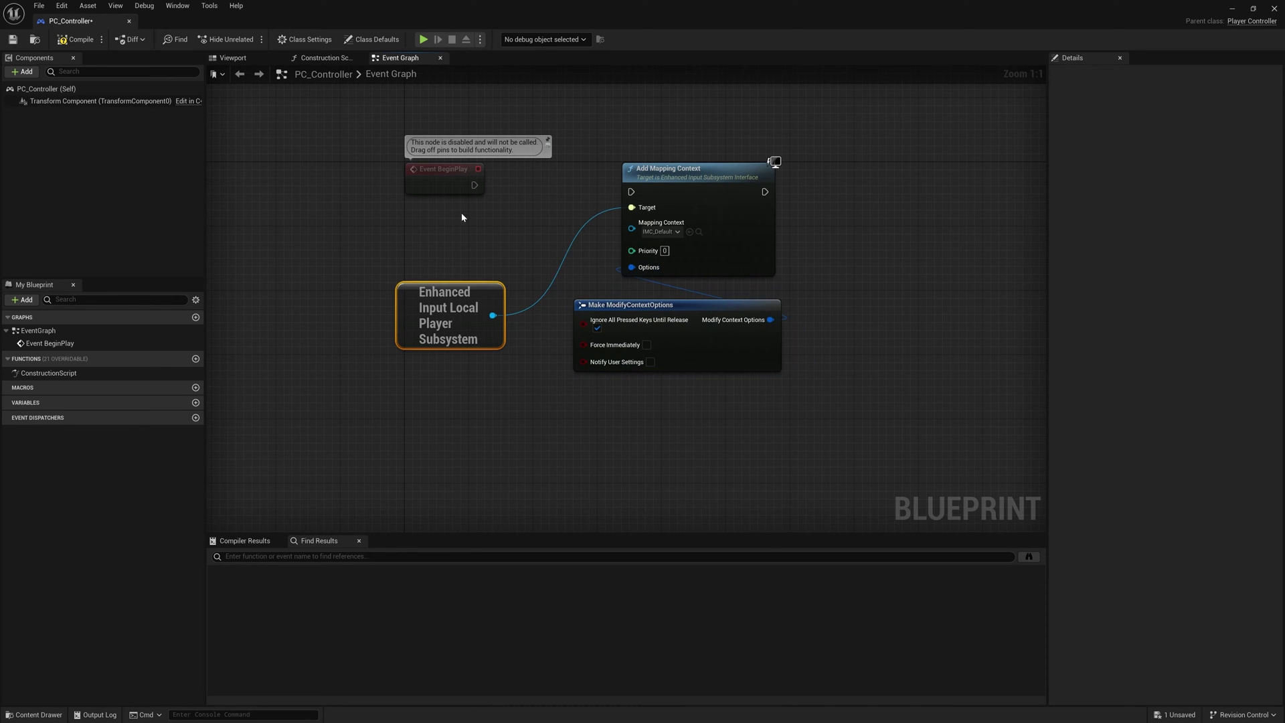
drag(475, 185, 631, 192)
drag(683, 174, 683, 166)
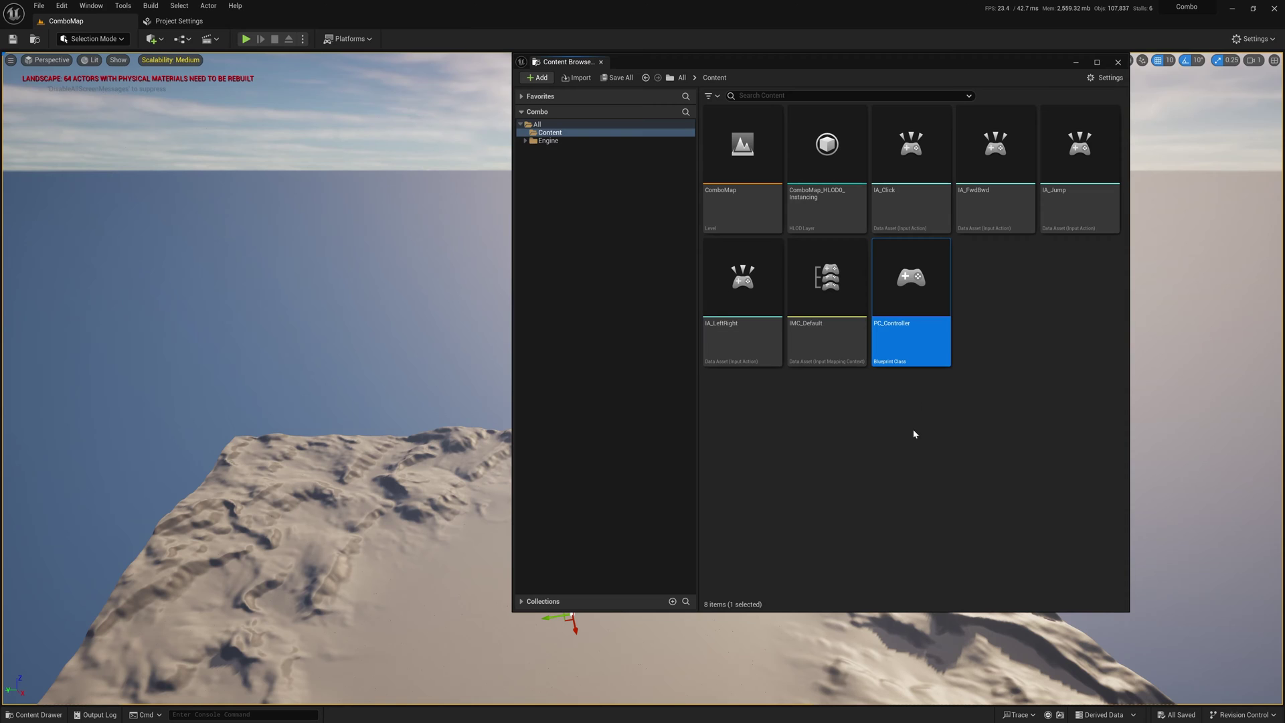
Step: Create a Blueprint class with GameModeBase as its parent in the Content folder and name it GM_Gamemode
right_click(832, 493)
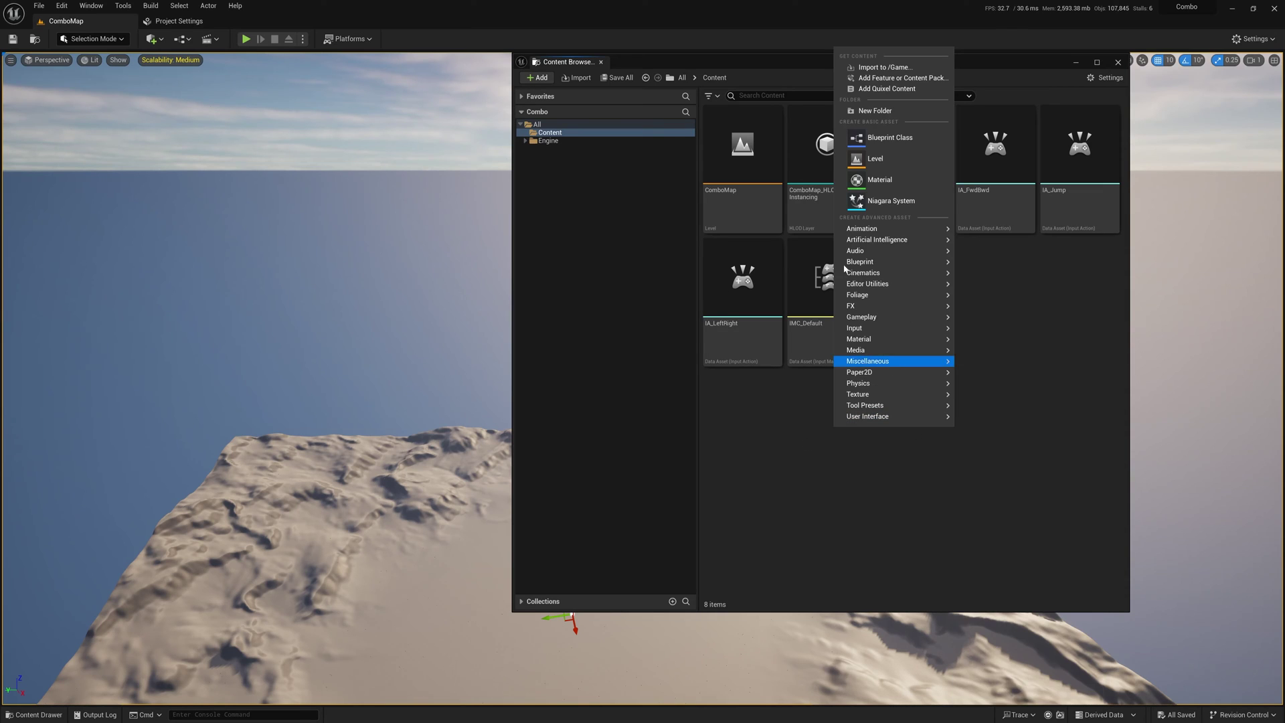
click(887, 137)
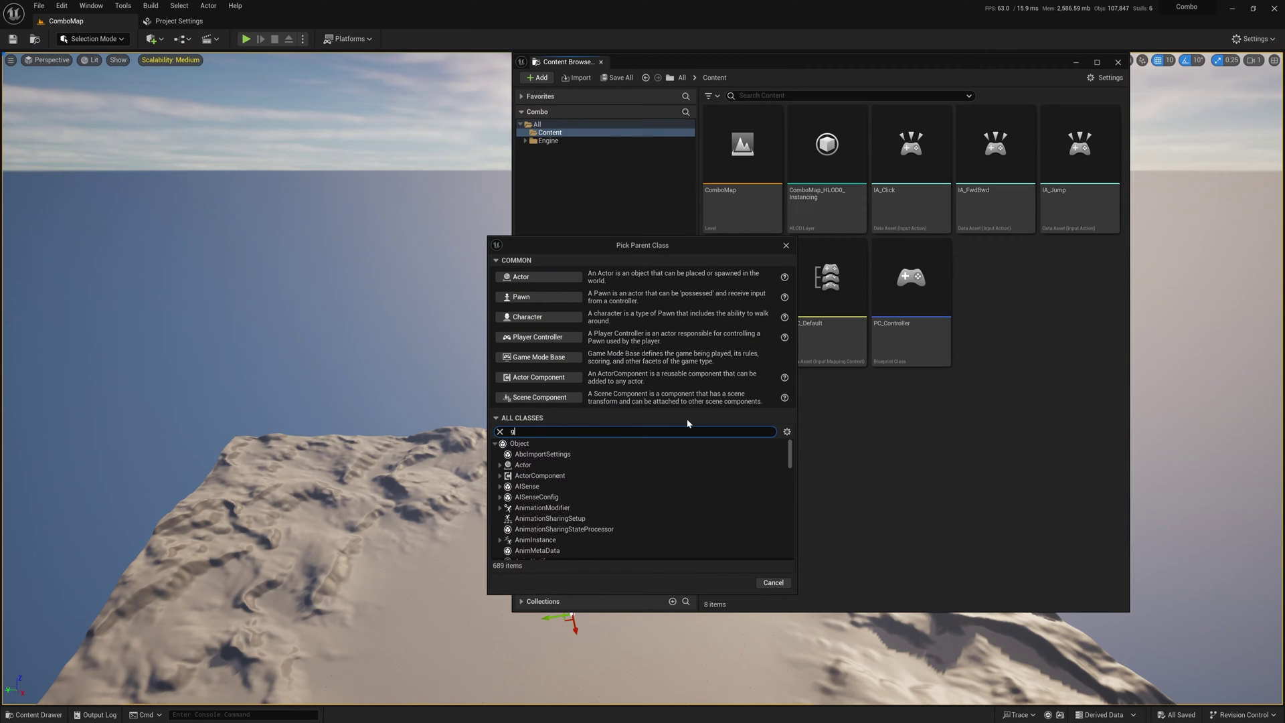
text(gamemode)
click(551, 476)
click(736, 525)
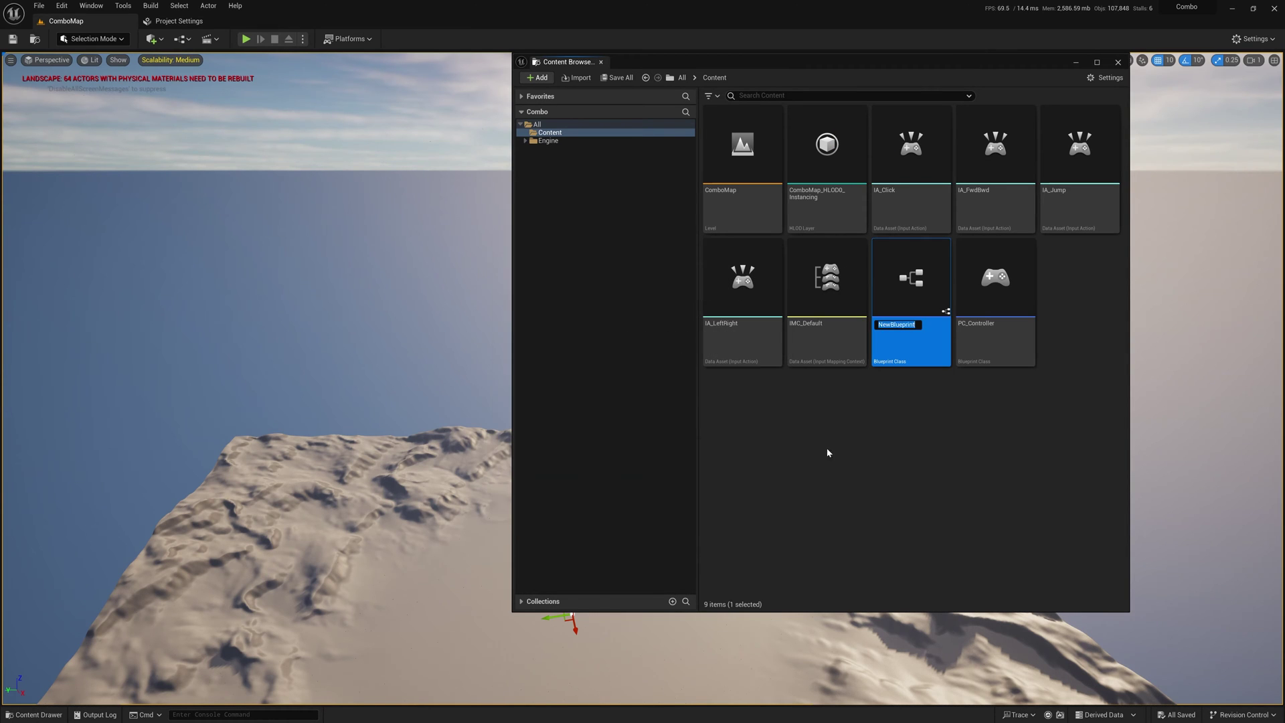
text(GameMode_Combo)
key(Return)
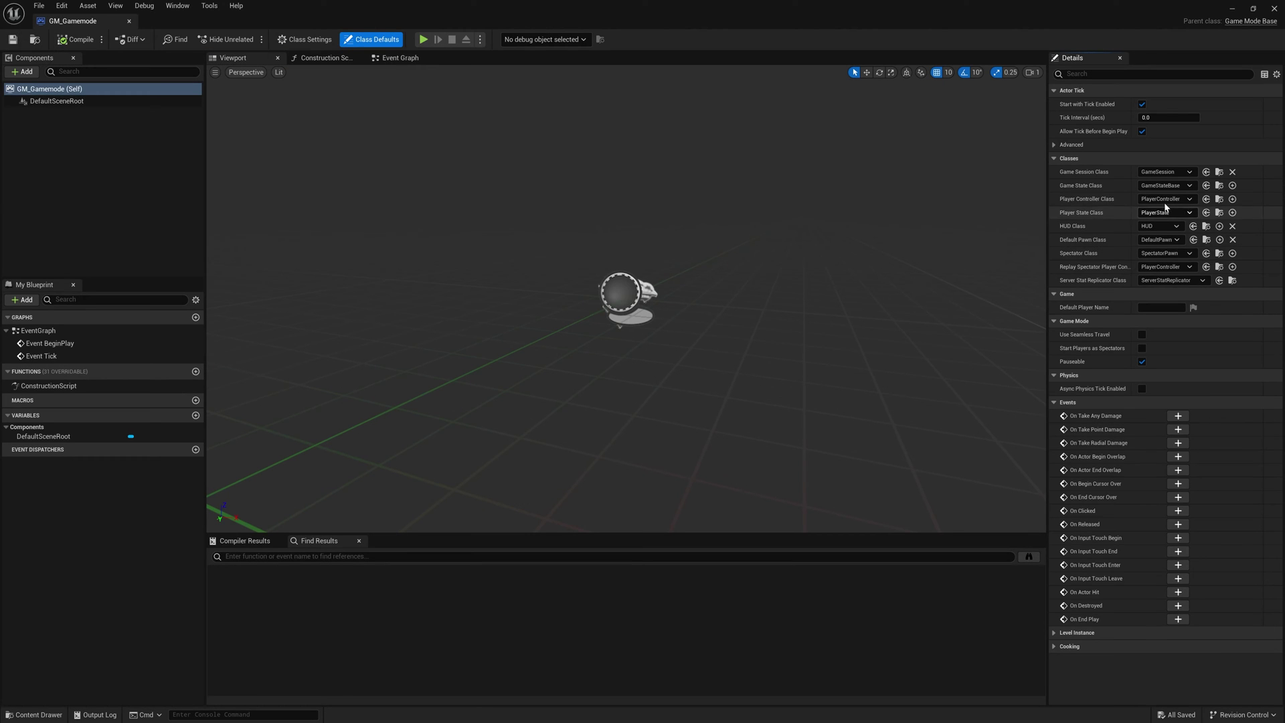
Step: Set GM_Gamemode's Player Controller Class to PC_Controller and close the blueprint
click(1168, 199)
click(1200, 238)
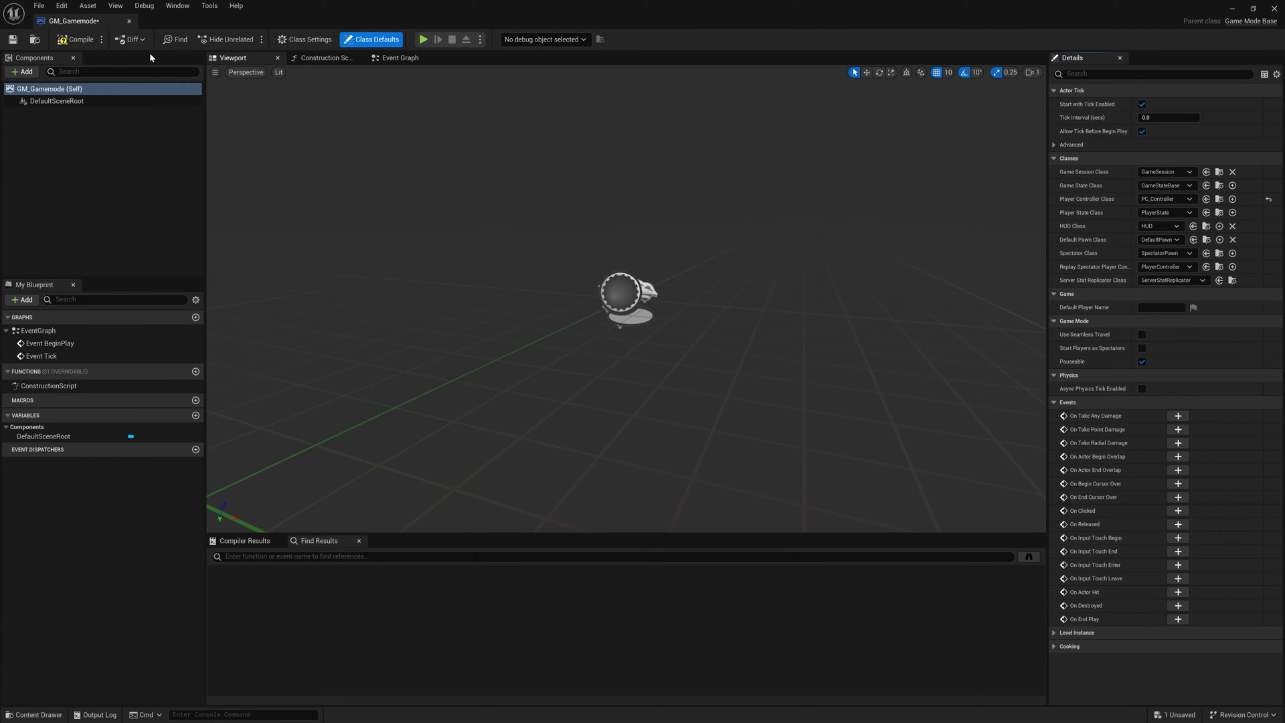
click(130, 20)
Step: Set the project's Default GameMode to GM_Gamemode under Maps & Modes and close the project settings
click(62, 6)
click(73, 153)
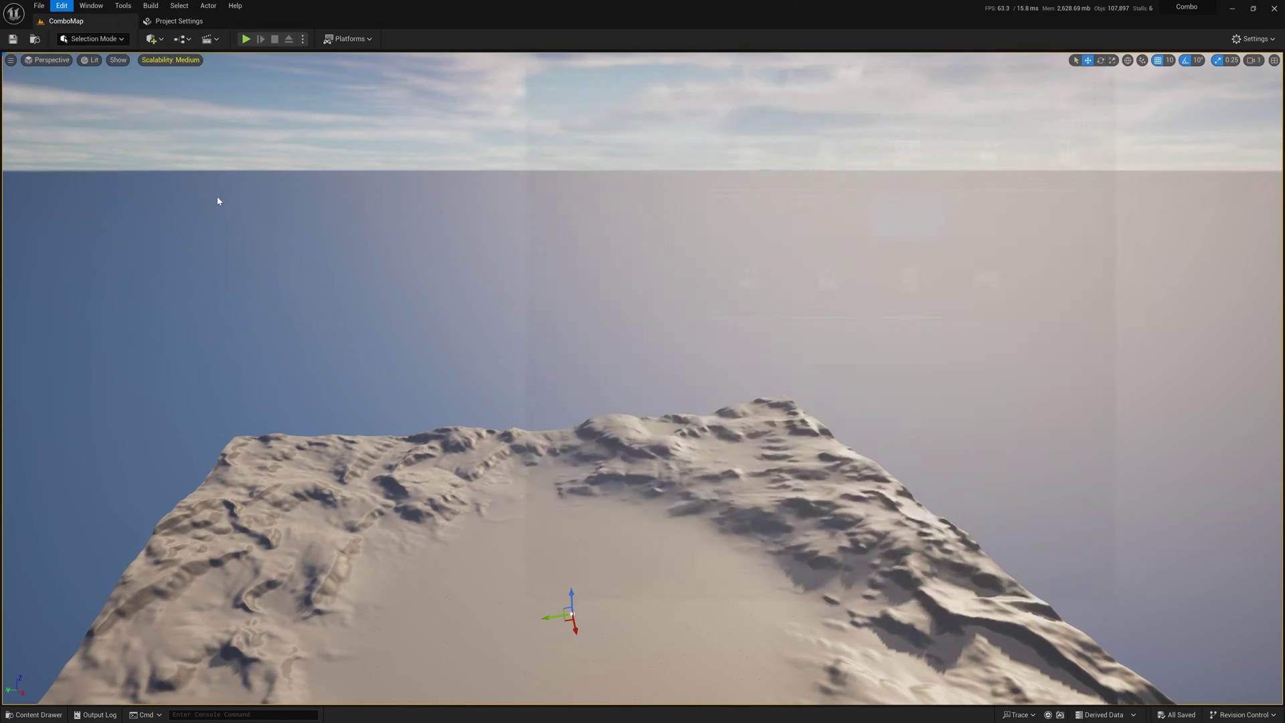
click(40, 118)
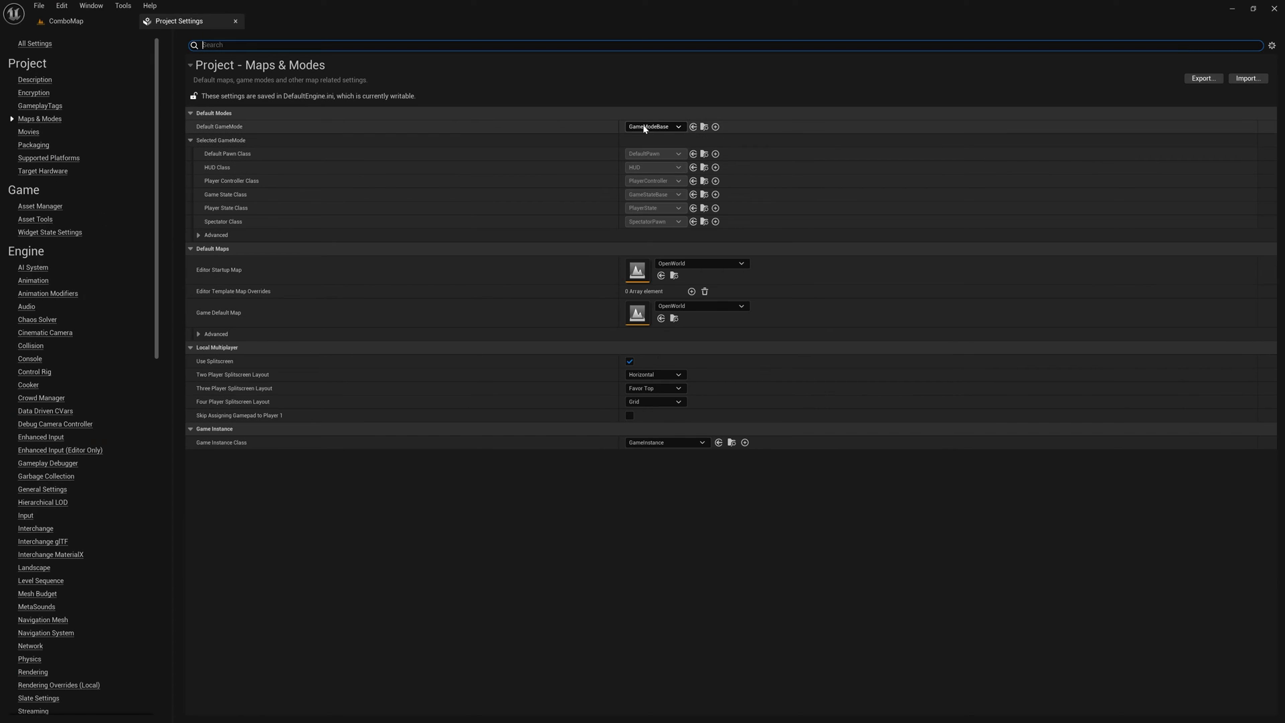
click(678, 127)
click(668, 183)
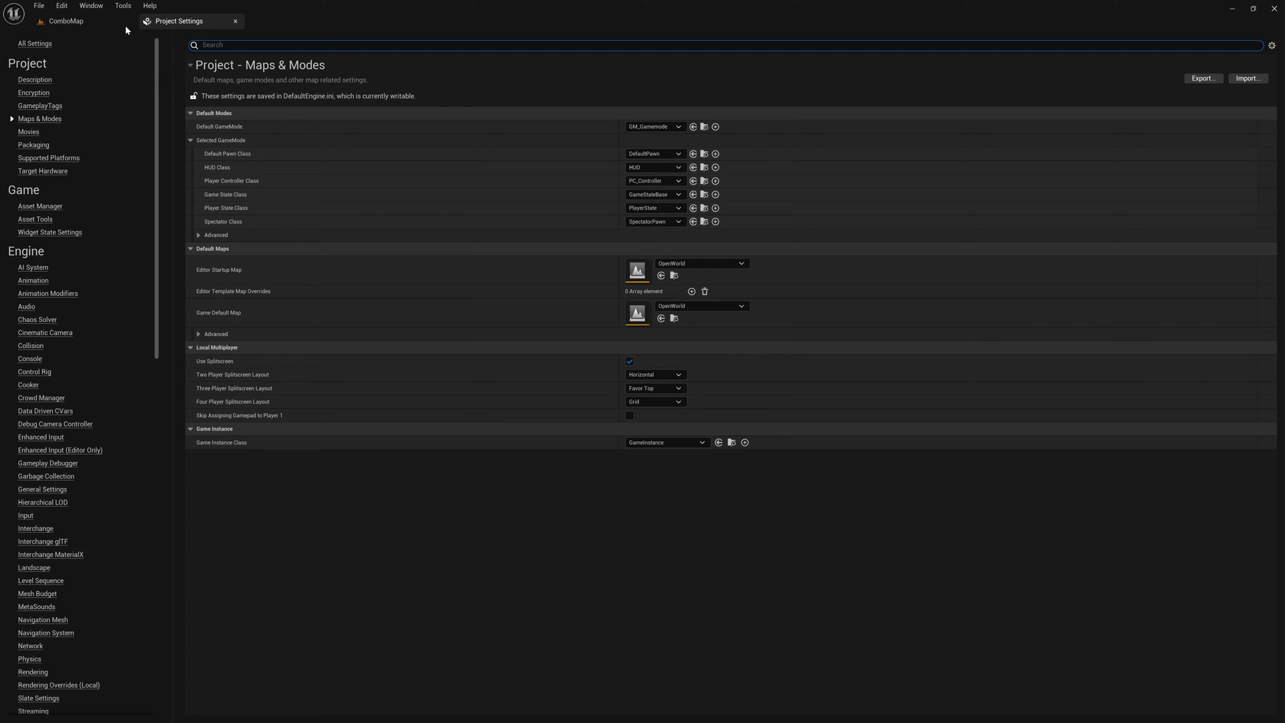
click(234, 22)
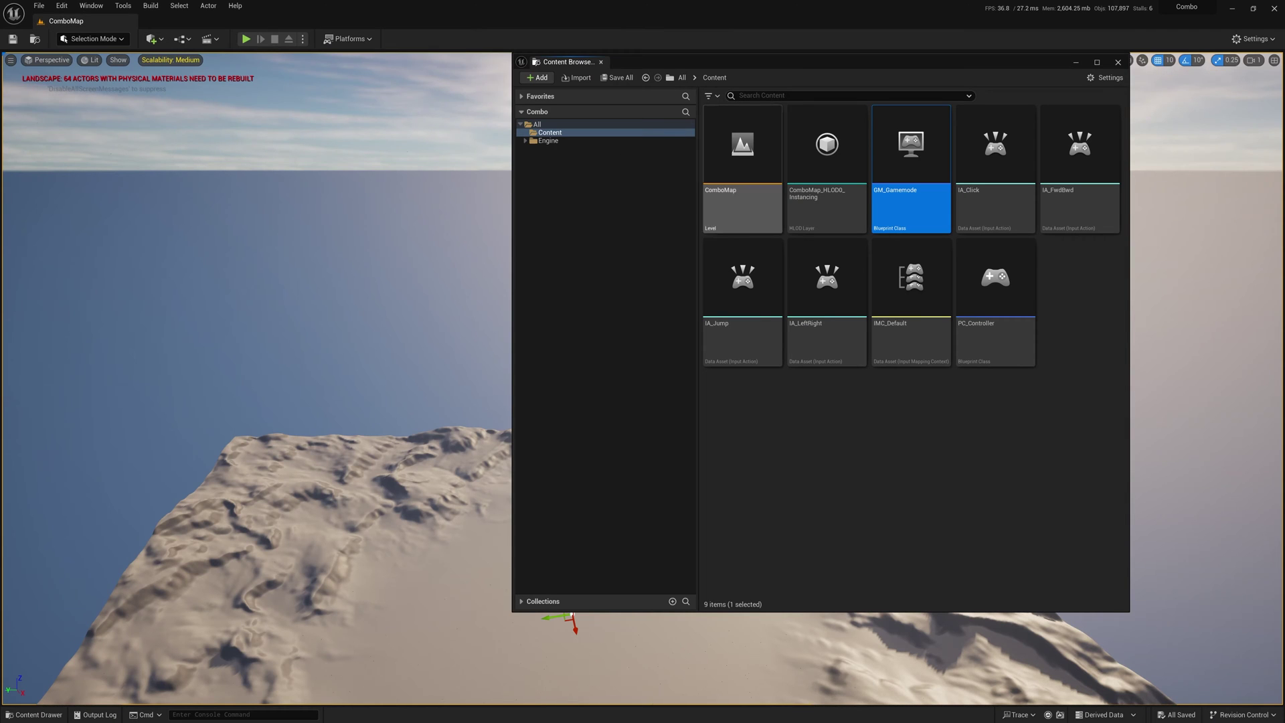
Step: Add the Third Person Blueprint content pack to the project
right_click(815, 411)
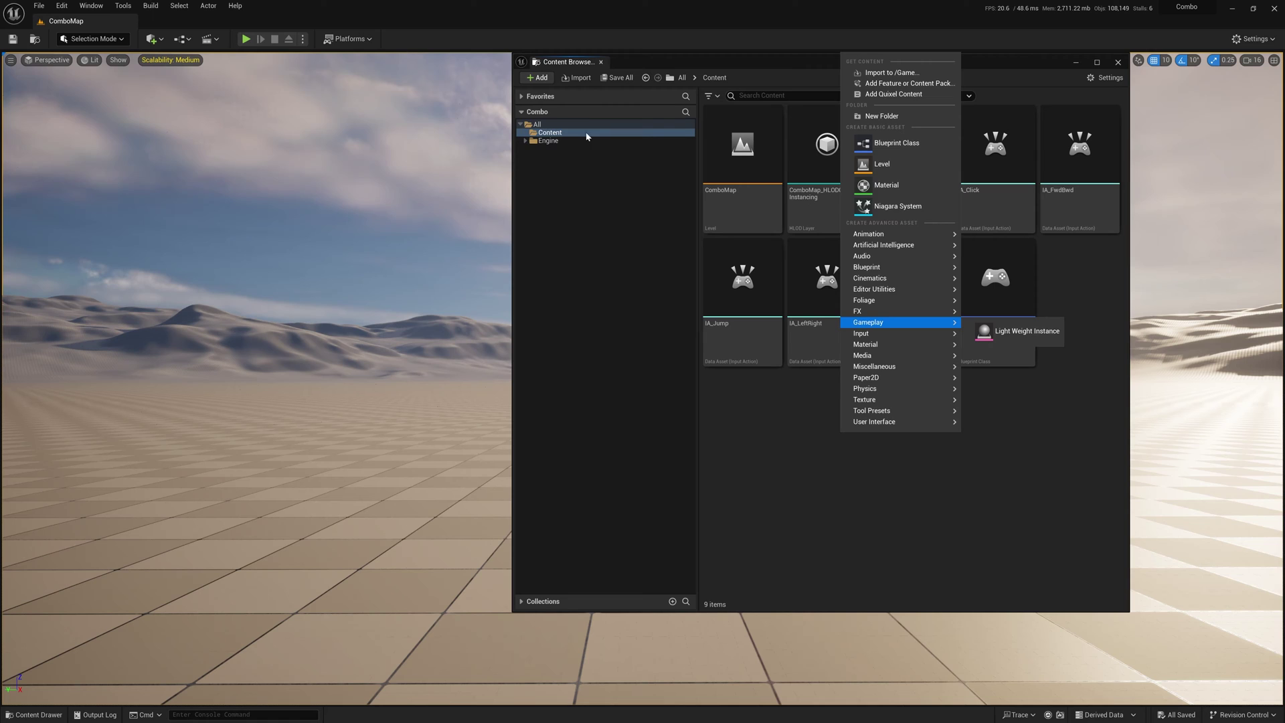
click(539, 78)
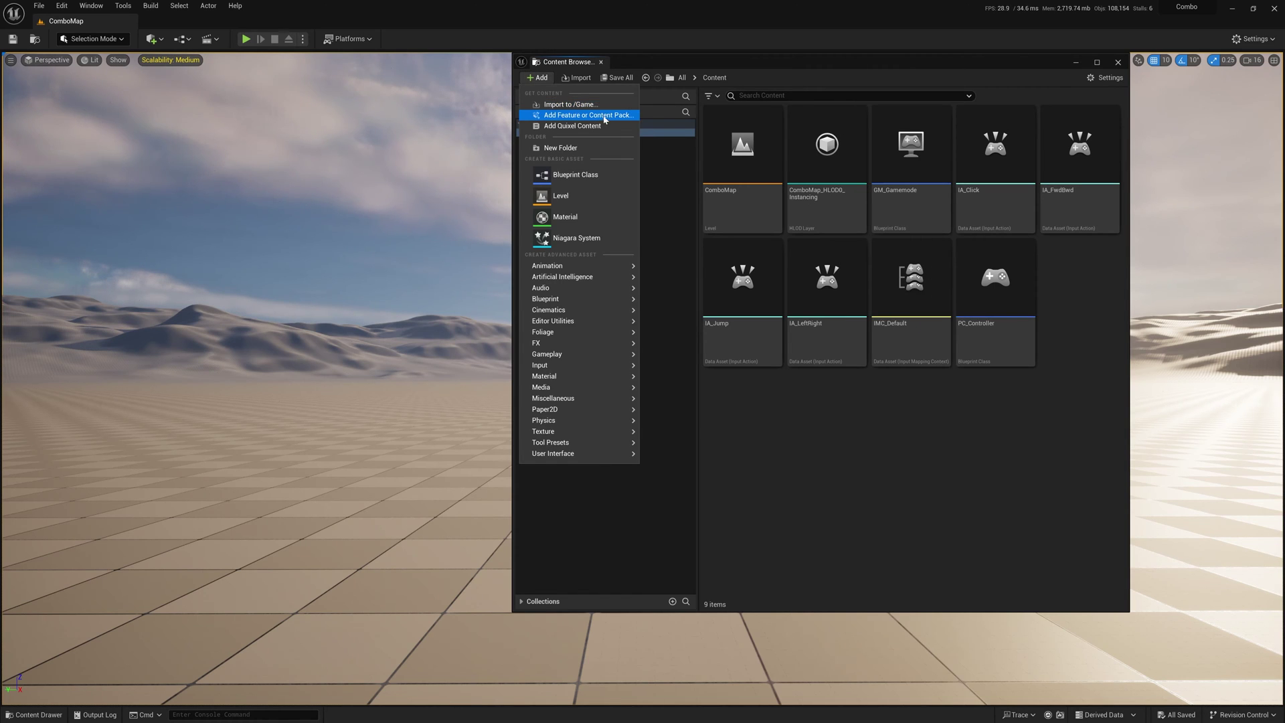
click(562, 115)
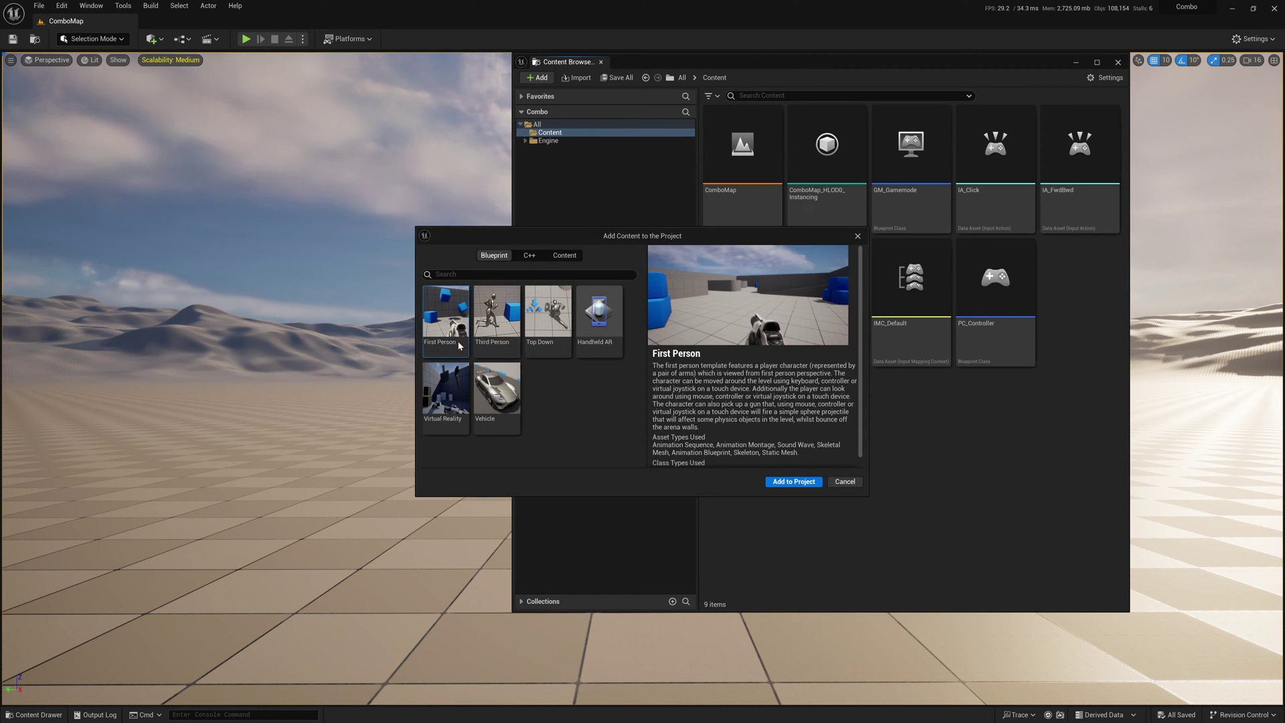
click(494, 328)
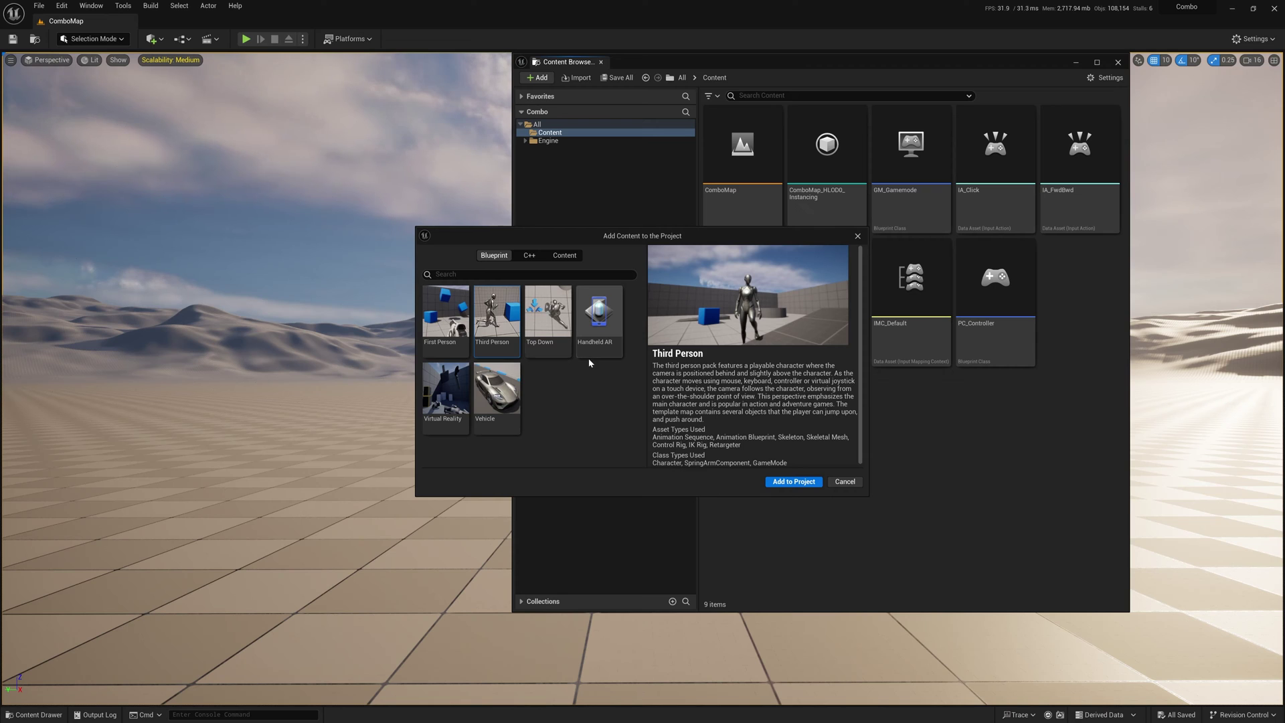
click(794, 483)
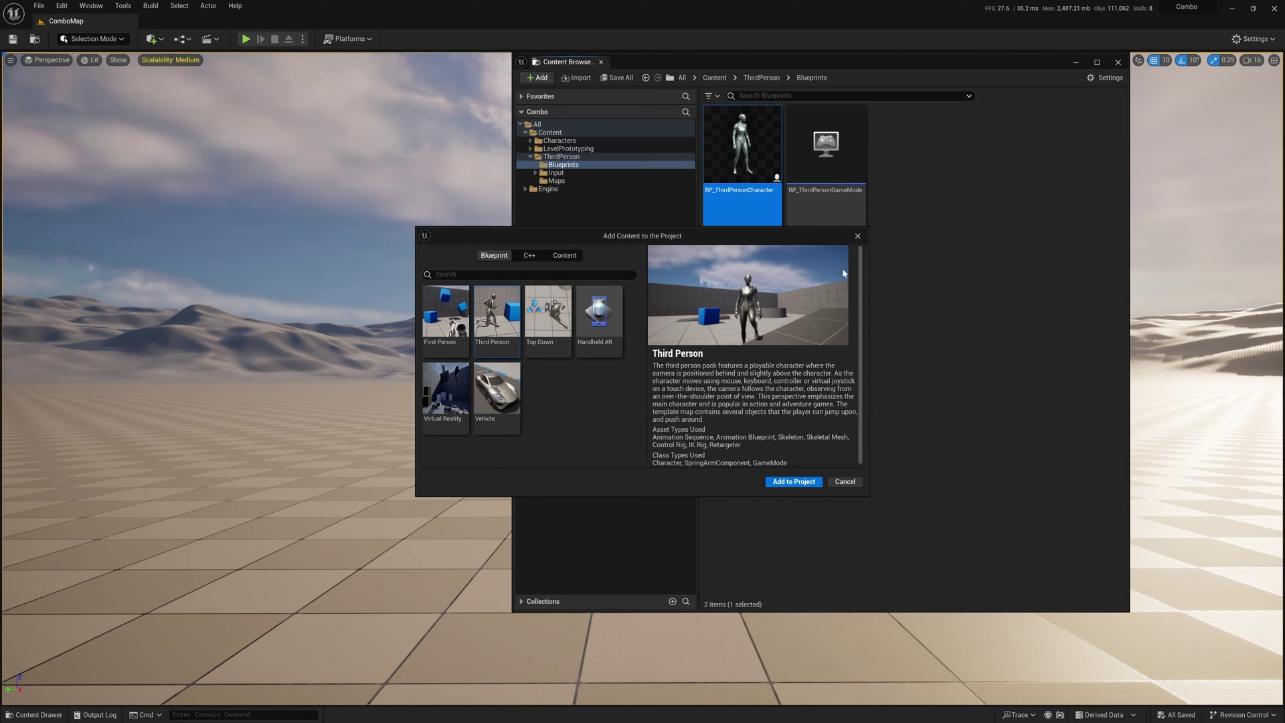
click(857, 236)
Step: Open GM_Gamemode from the Content folder and set its Default Pawn Class to BP_ThirdPersonCharacter
click(812, 335)
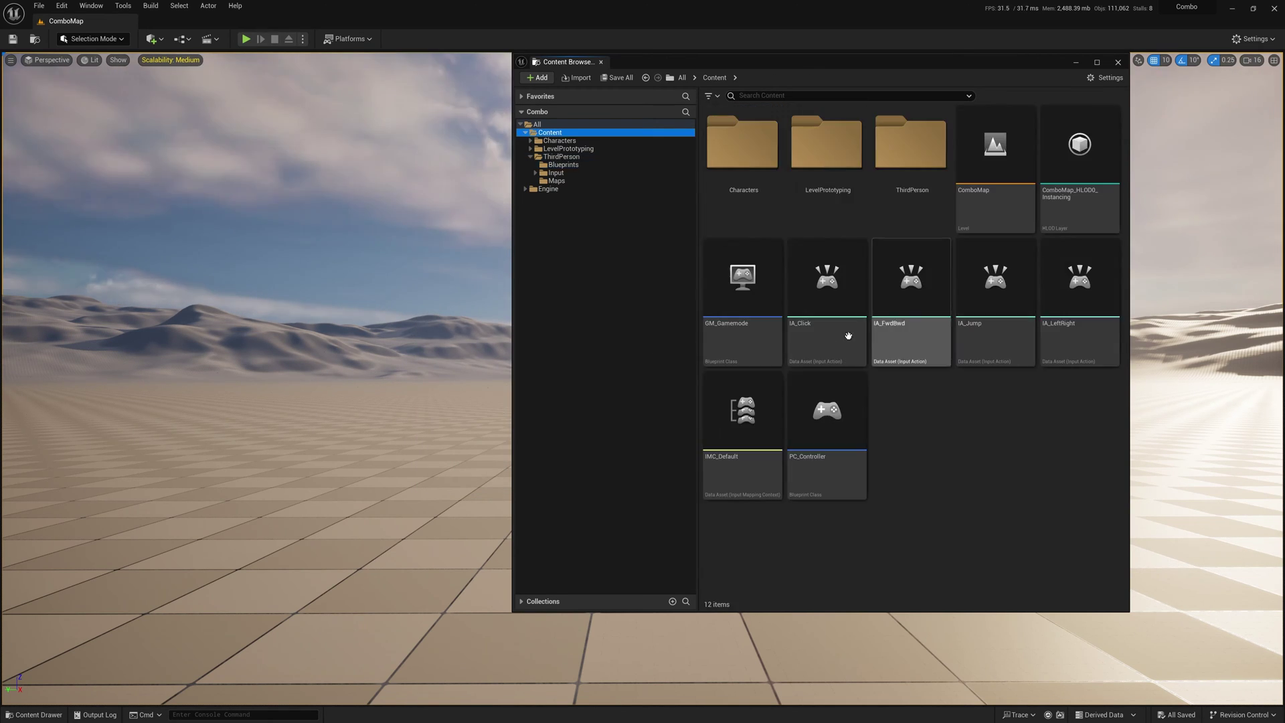
double_click(737, 305)
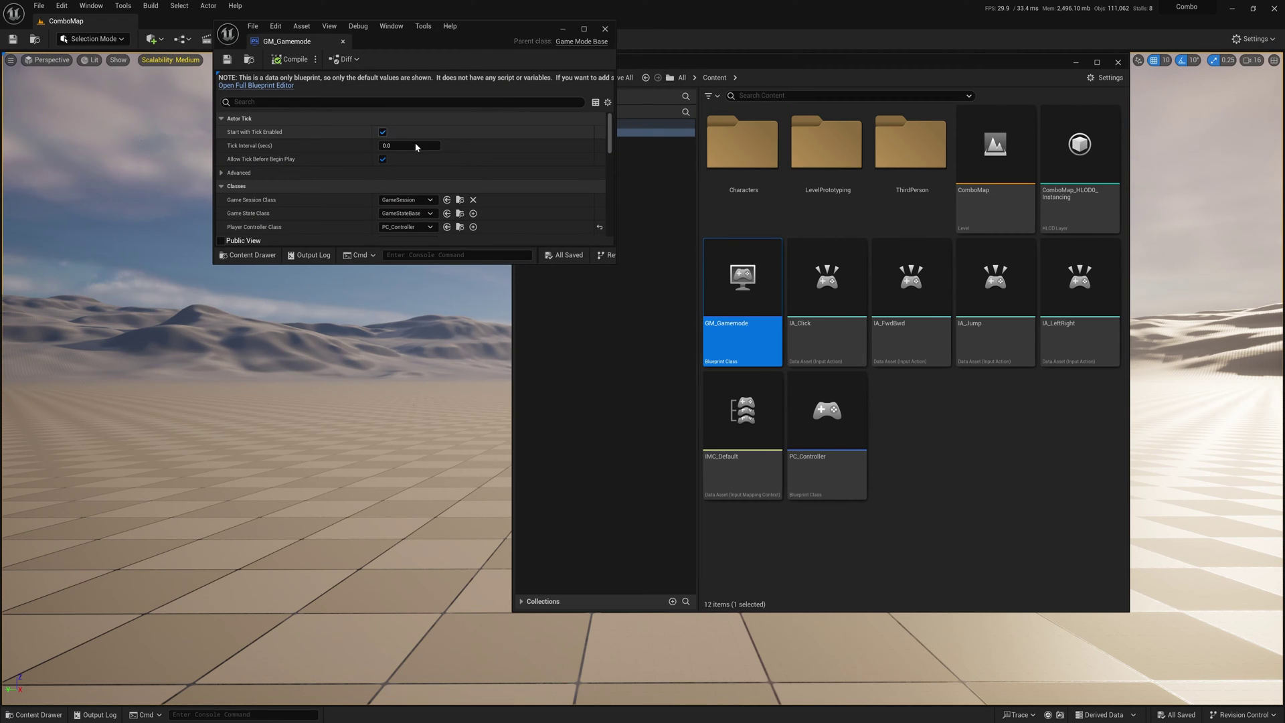
drag(619, 269, 842, 474)
click(513, 264)
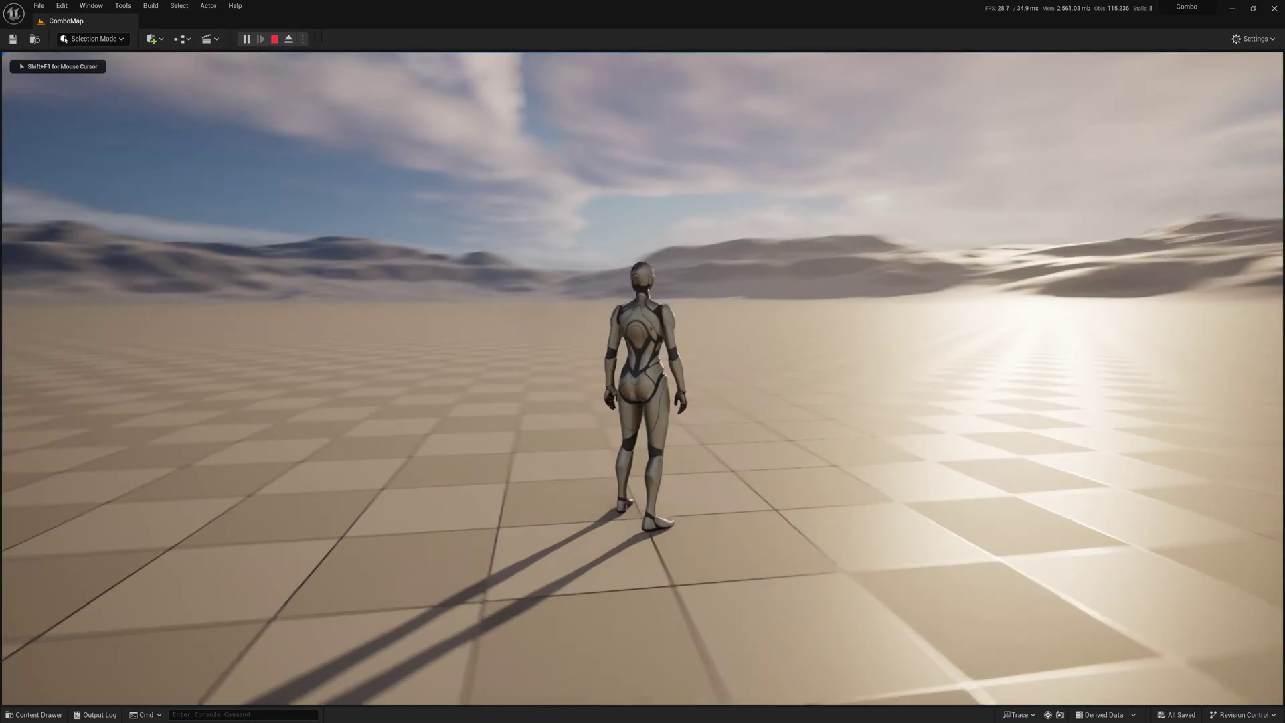
Step: Play-test the level by moving the third-person character forward and jumping
key(w)
key(space)
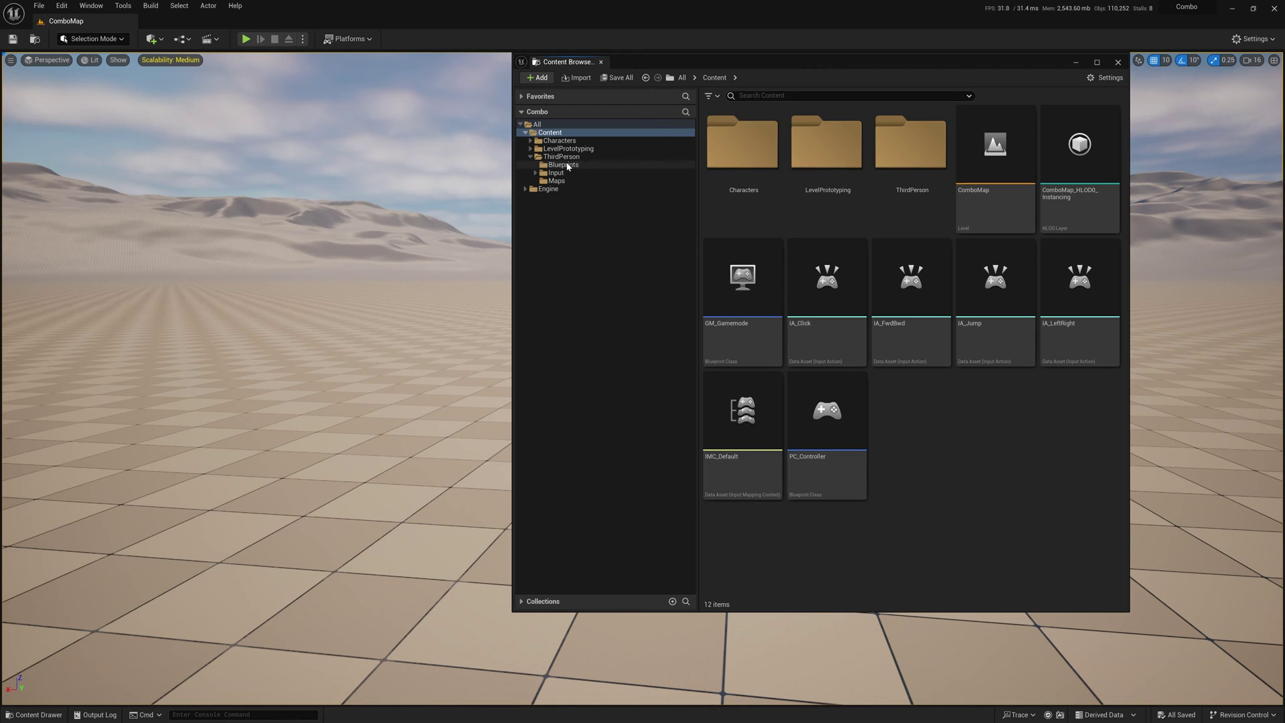
Step: Open BP_ThirdPersonCharacter from ThirdPerson/Blueprints and examine the camera, movement and jump input sections of its event graph
click(567, 166)
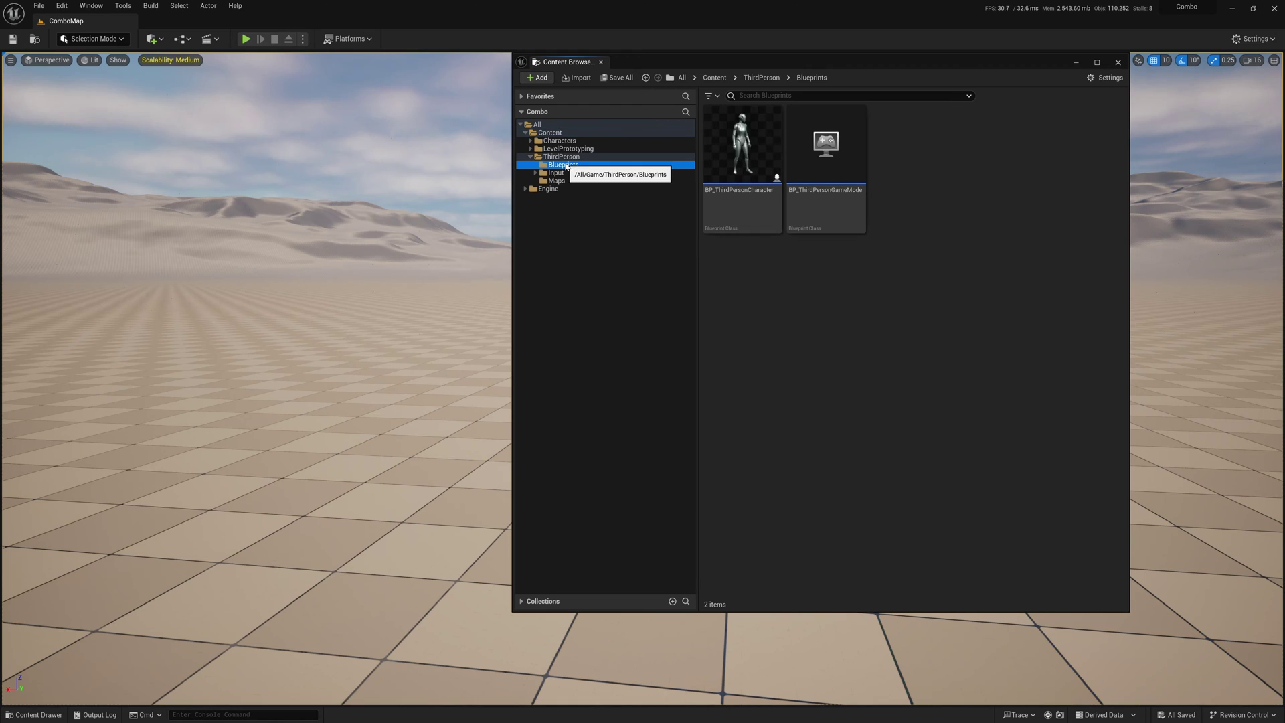
double_click(745, 181)
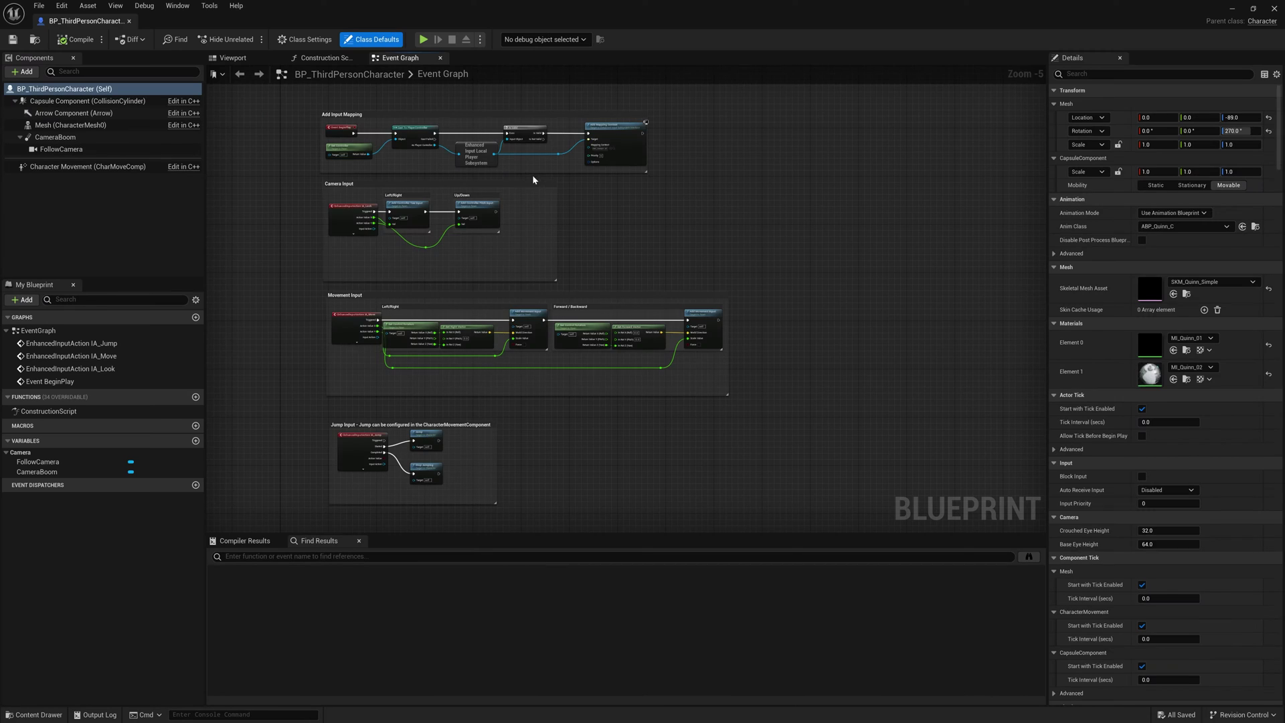
scroll(502, 226, up, 4)
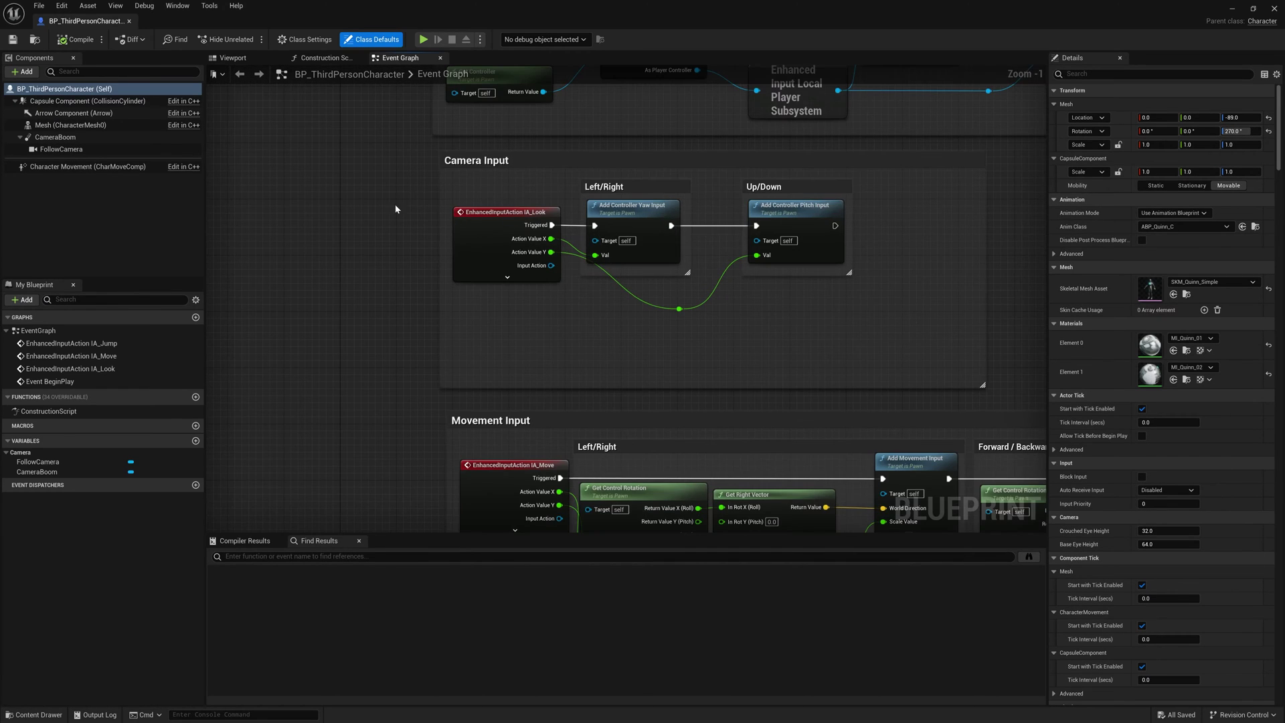
right_drag(396, 209, 319, 303)
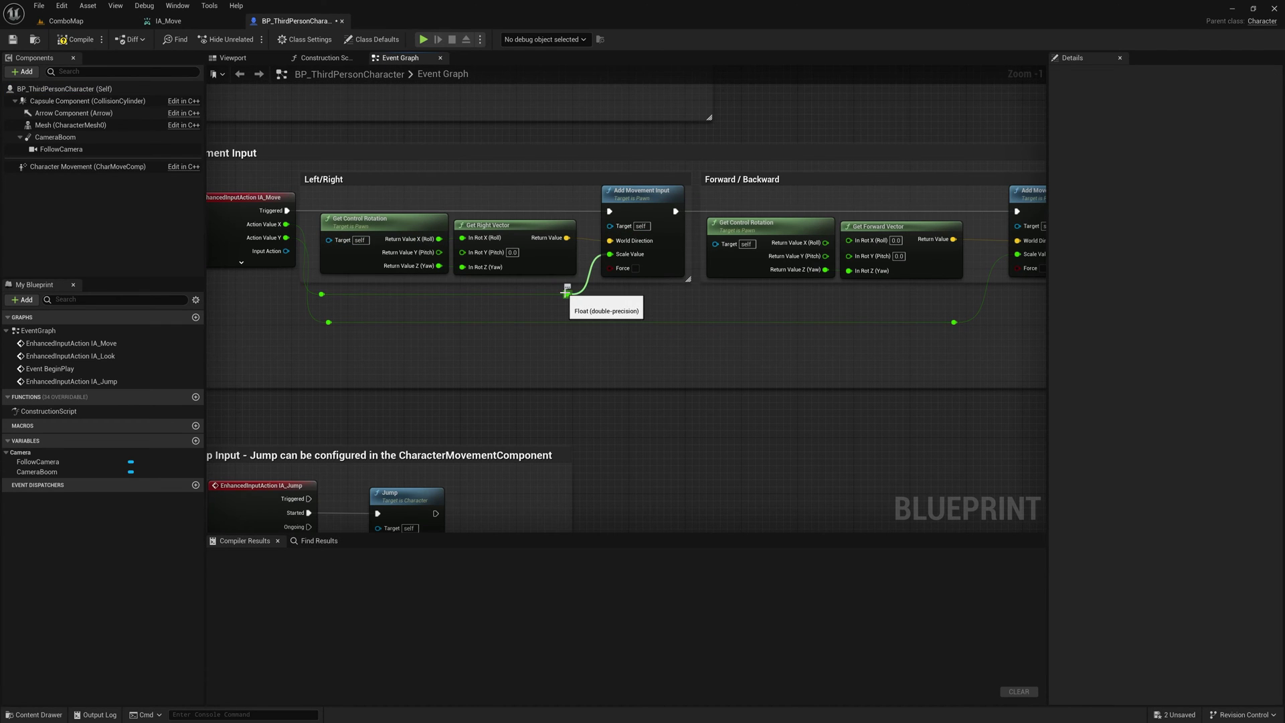
right_drag(631, 311, 495, 312)
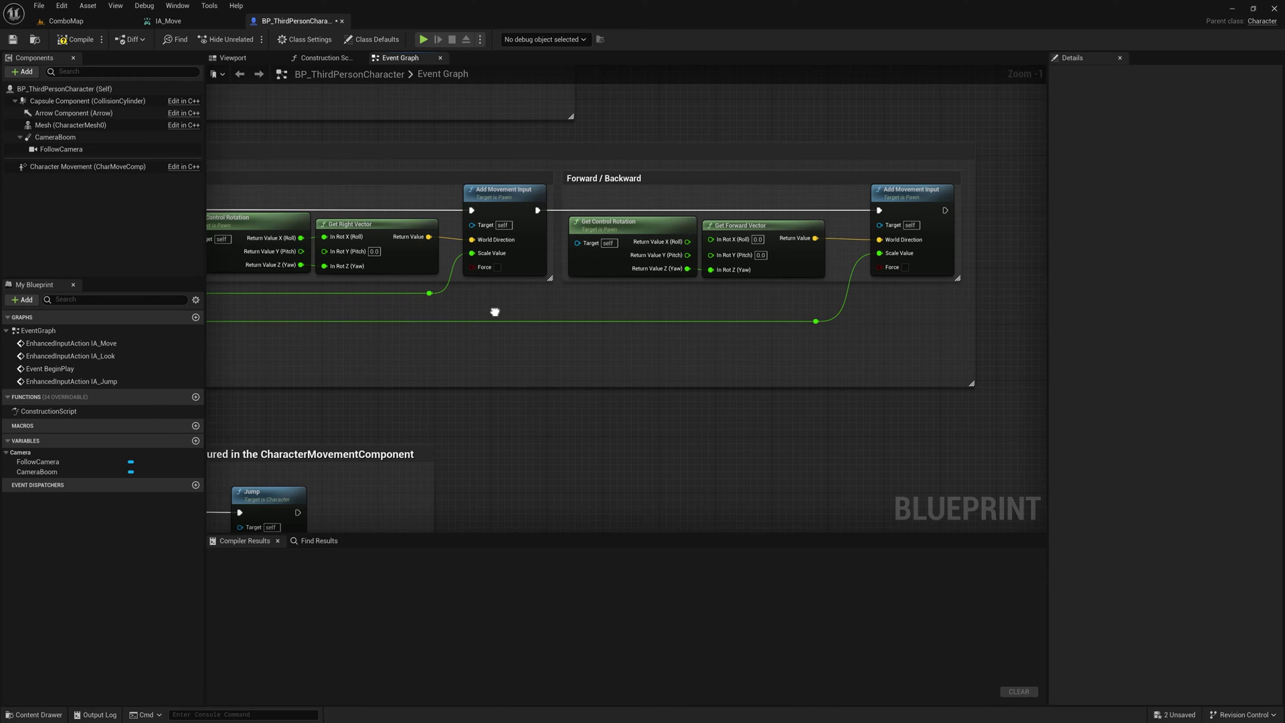
scroll(625, 311, down, 2)
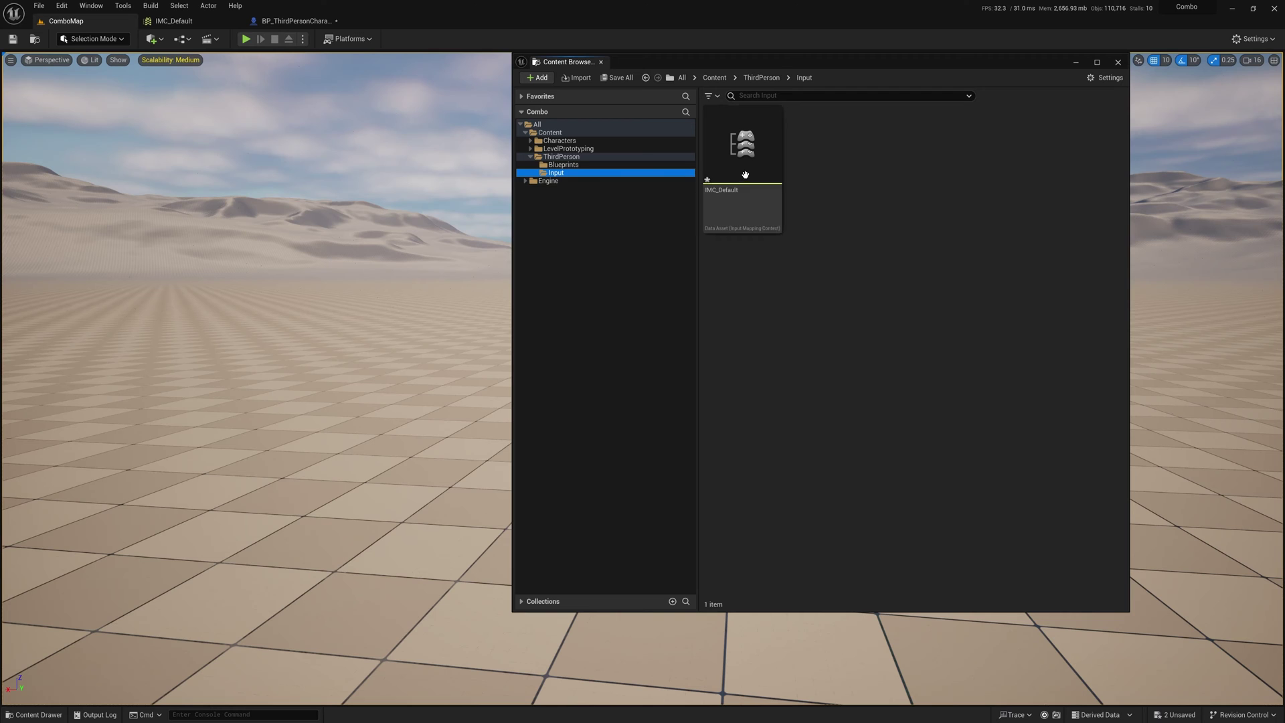
Step: Force-delete the ThirdPerson pack's own IMC_Default asset and delete its Input folder
click(745, 174)
key(Delete)
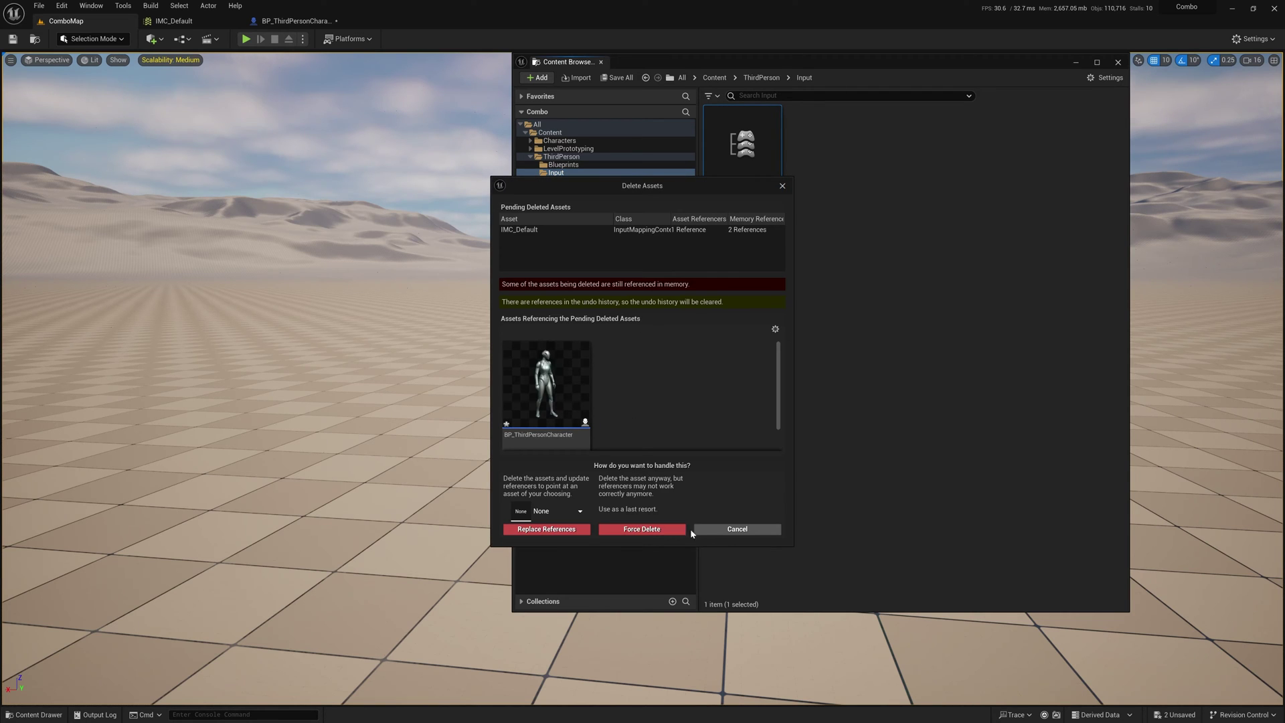
click(676, 530)
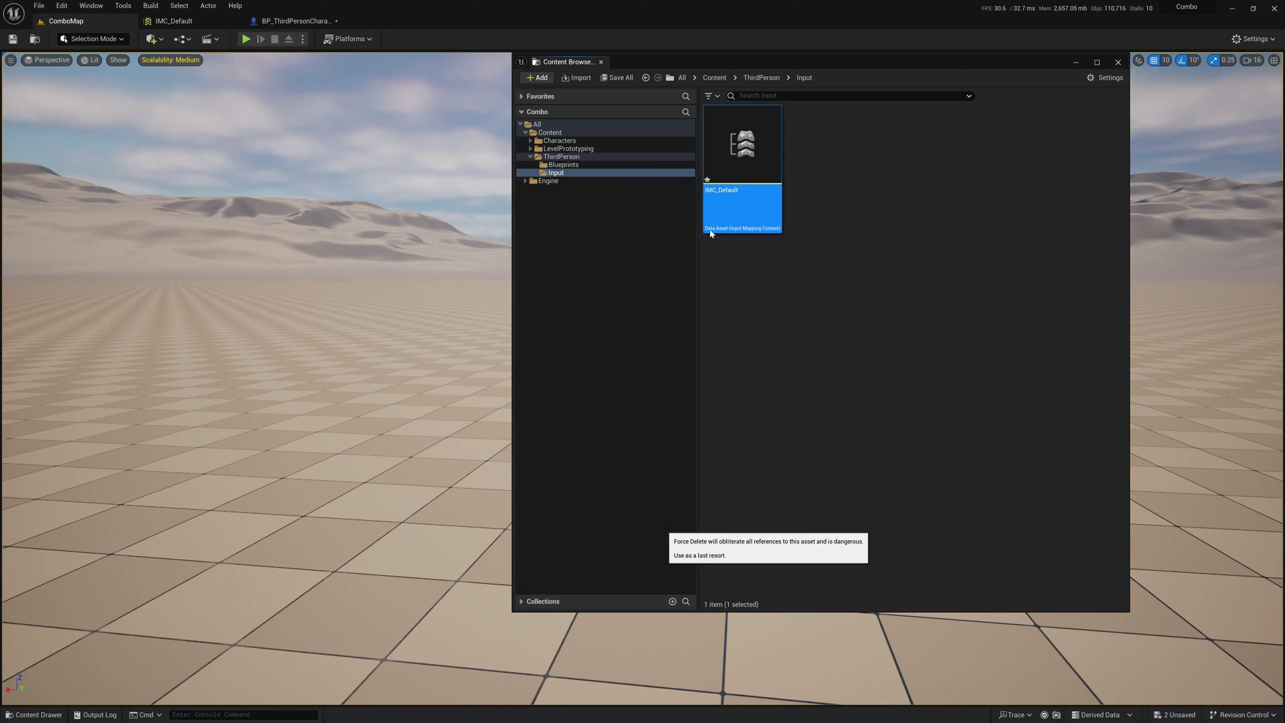
click(577, 166)
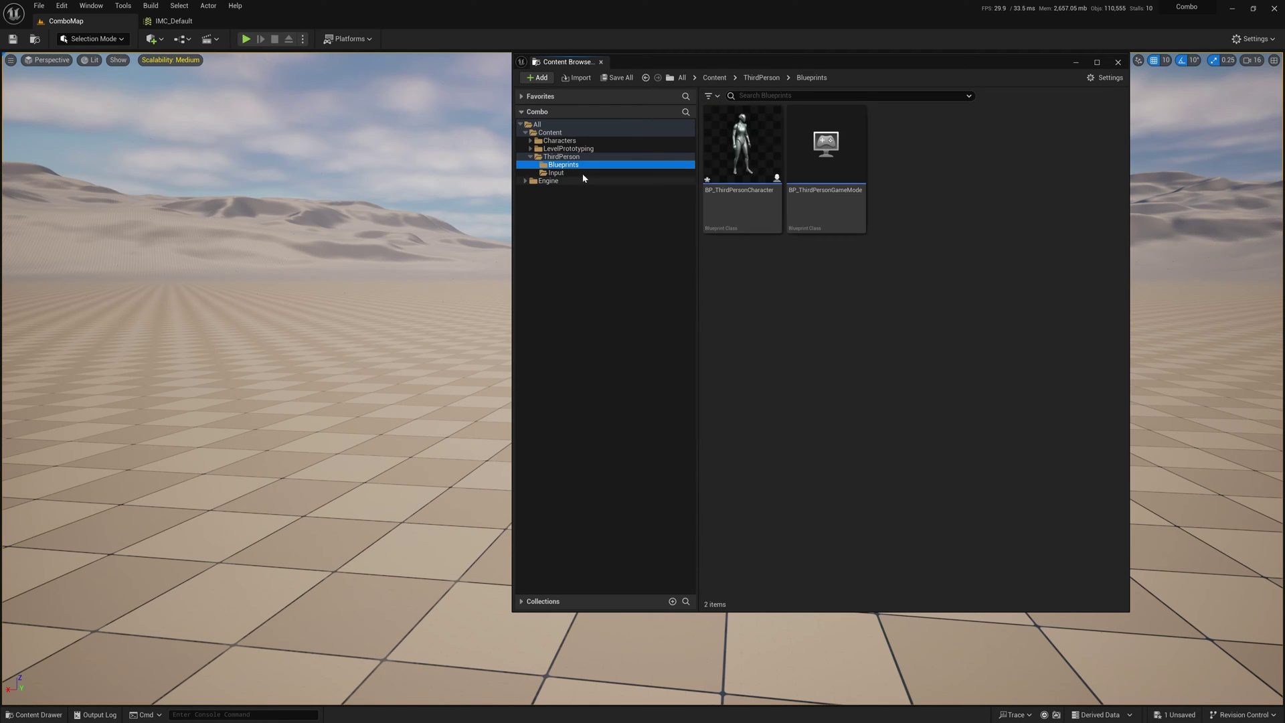
click(584, 175)
key(Delete)
click(614, 199)
Step: Delete BP_ThirdPersonGameMode from the ThirdPerson/Blueprints folder
click(576, 165)
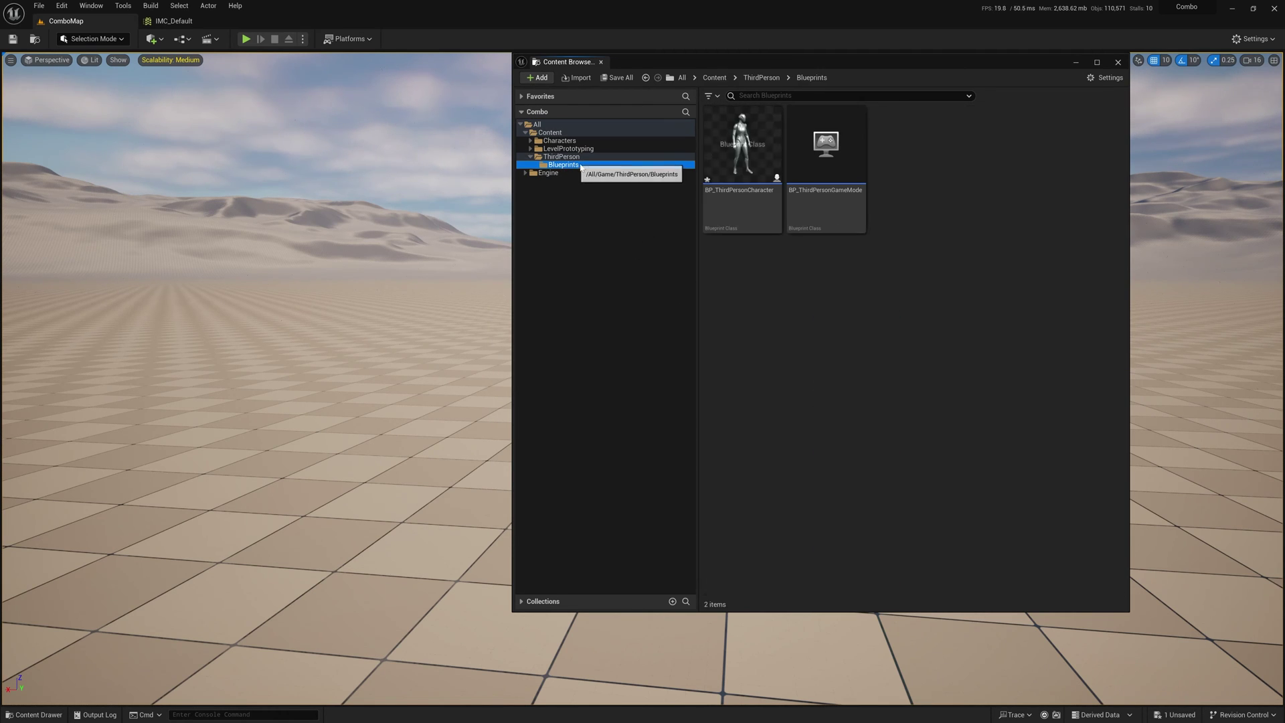
click(838, 162)
key(Delete)
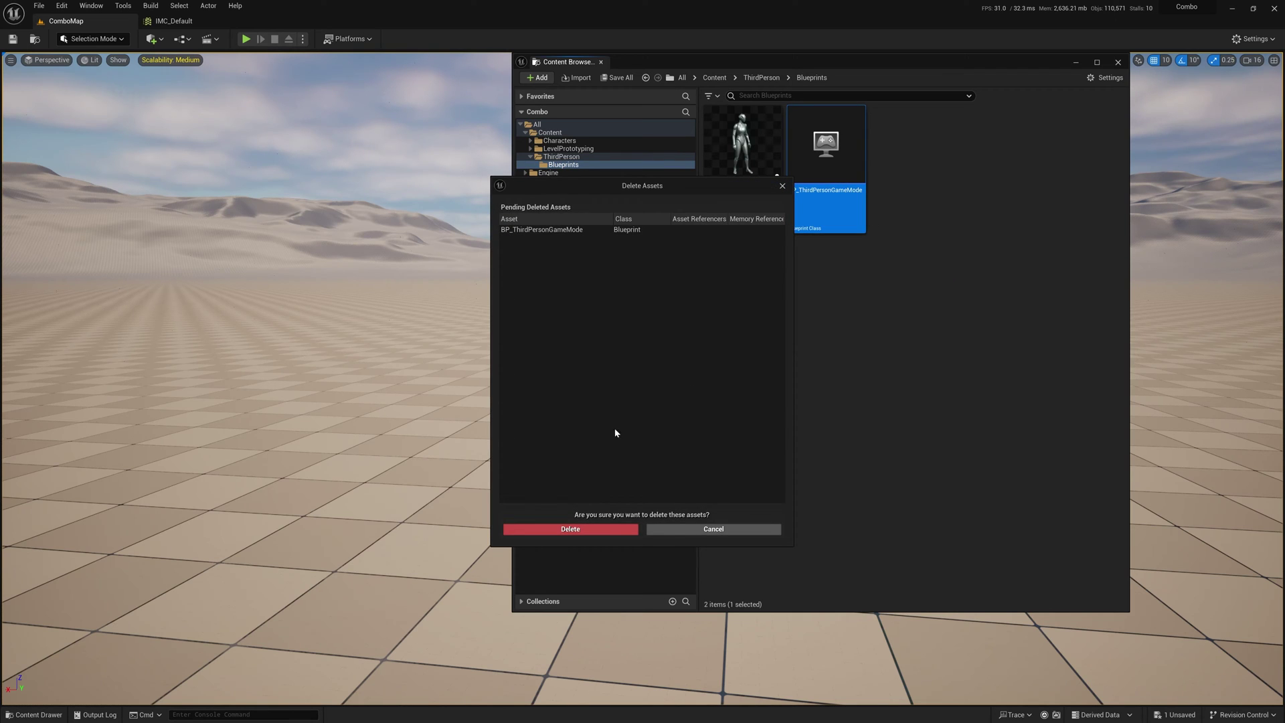
click(603, 529)
click(561, 166)
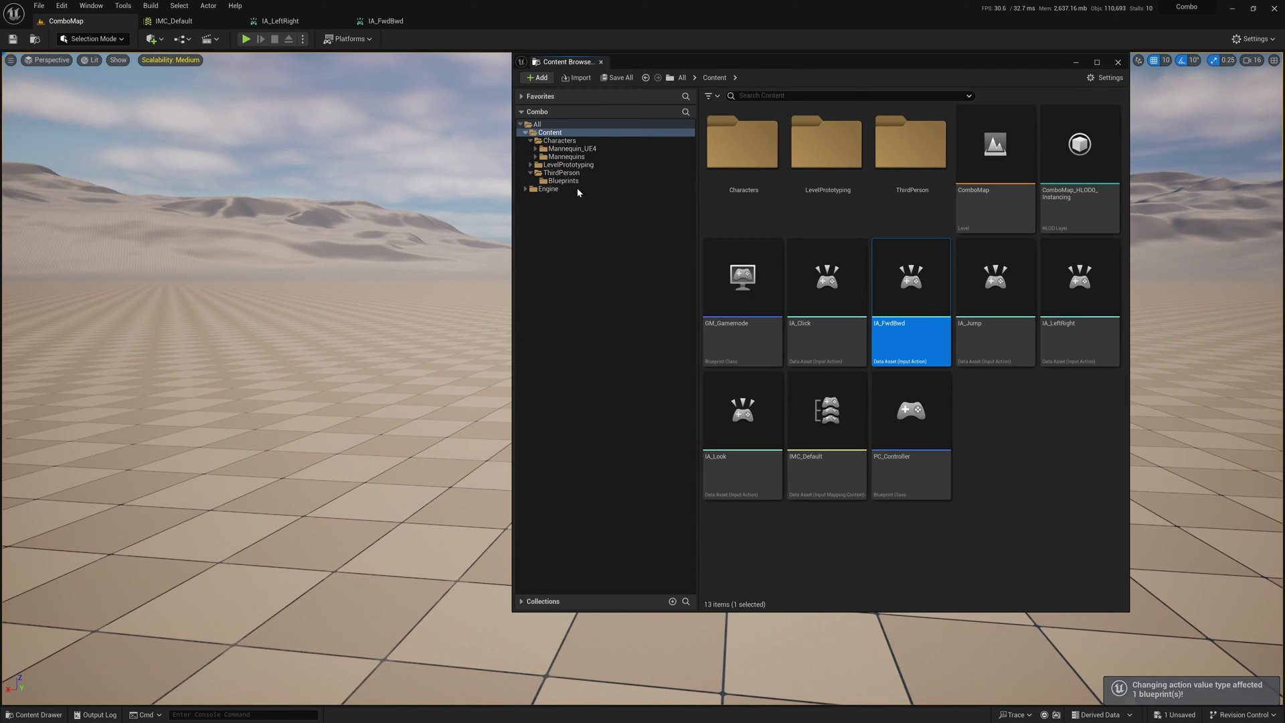
Step: In BP_ThirdPersonCharacter's event graph, add an IA_FwdBwd input event and connect its Triggered output to the Forward/Backward Add Movement Input node
click(566, 172)
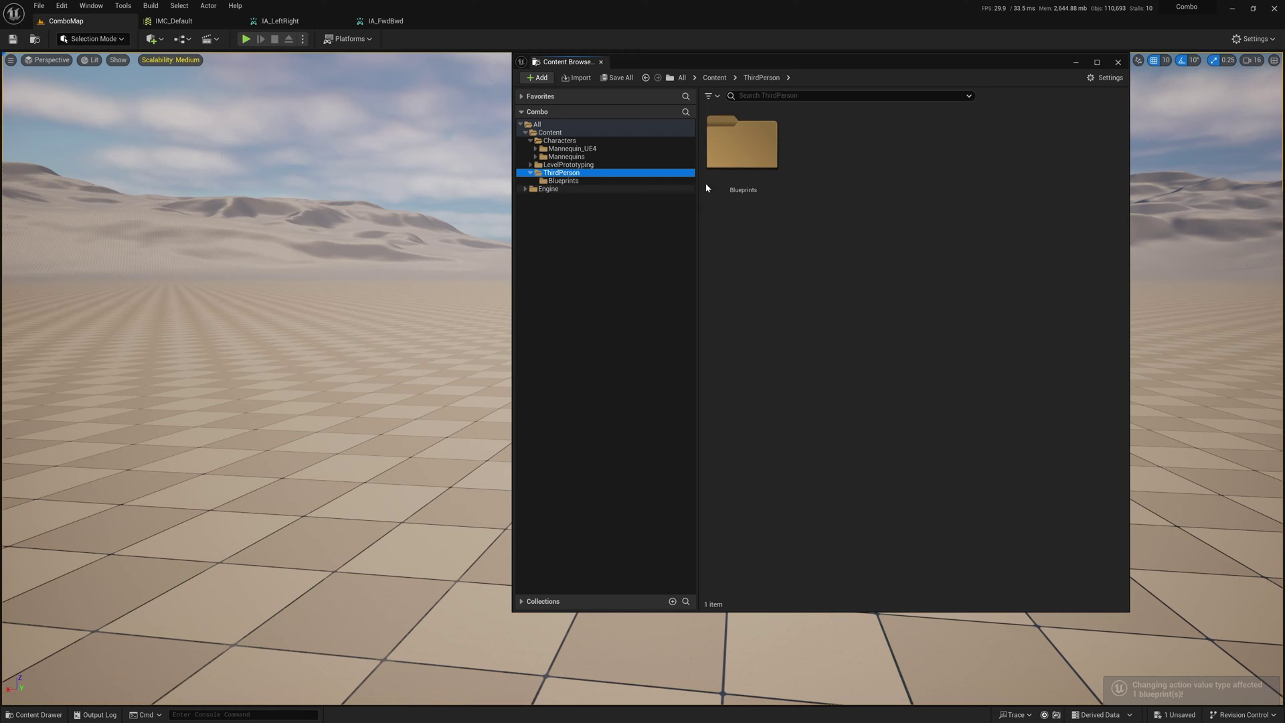
double_click(742, 144)
double_click(739, 162)
right_click(345, 295)
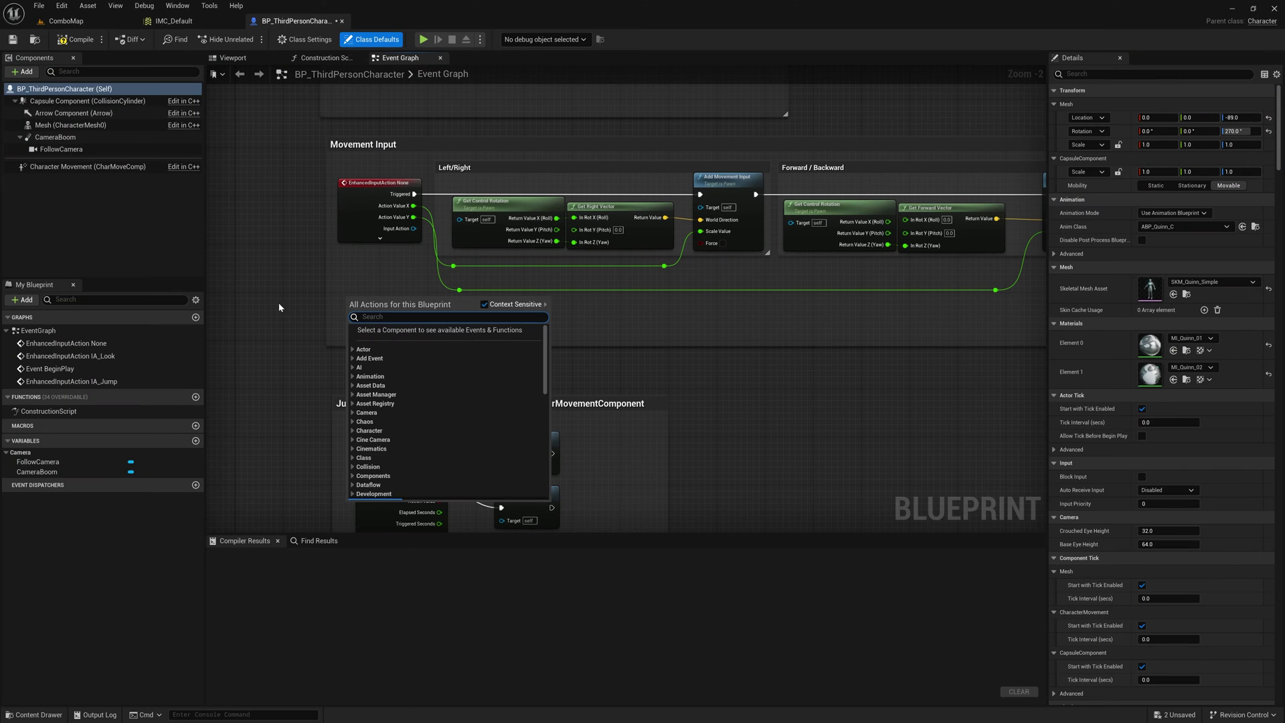
right_click(373, 296)
text(iafwd)
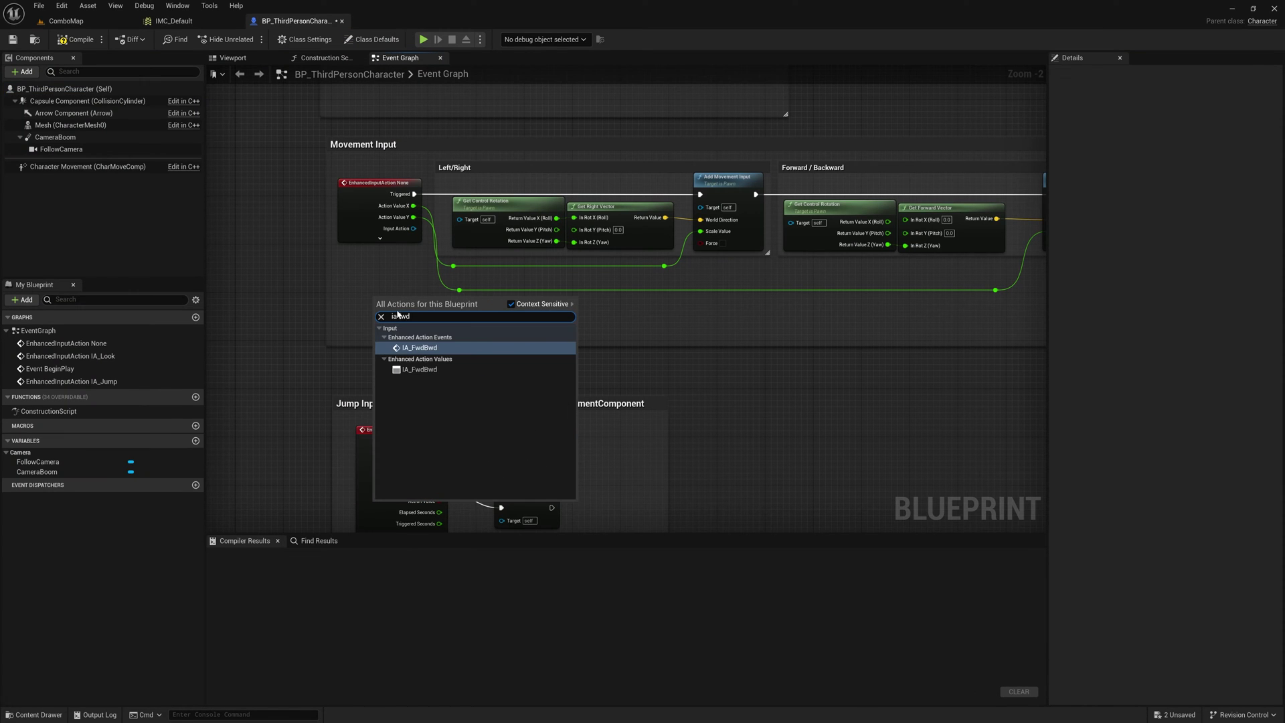
key(Return)
drag(419, 330, 333, 293)
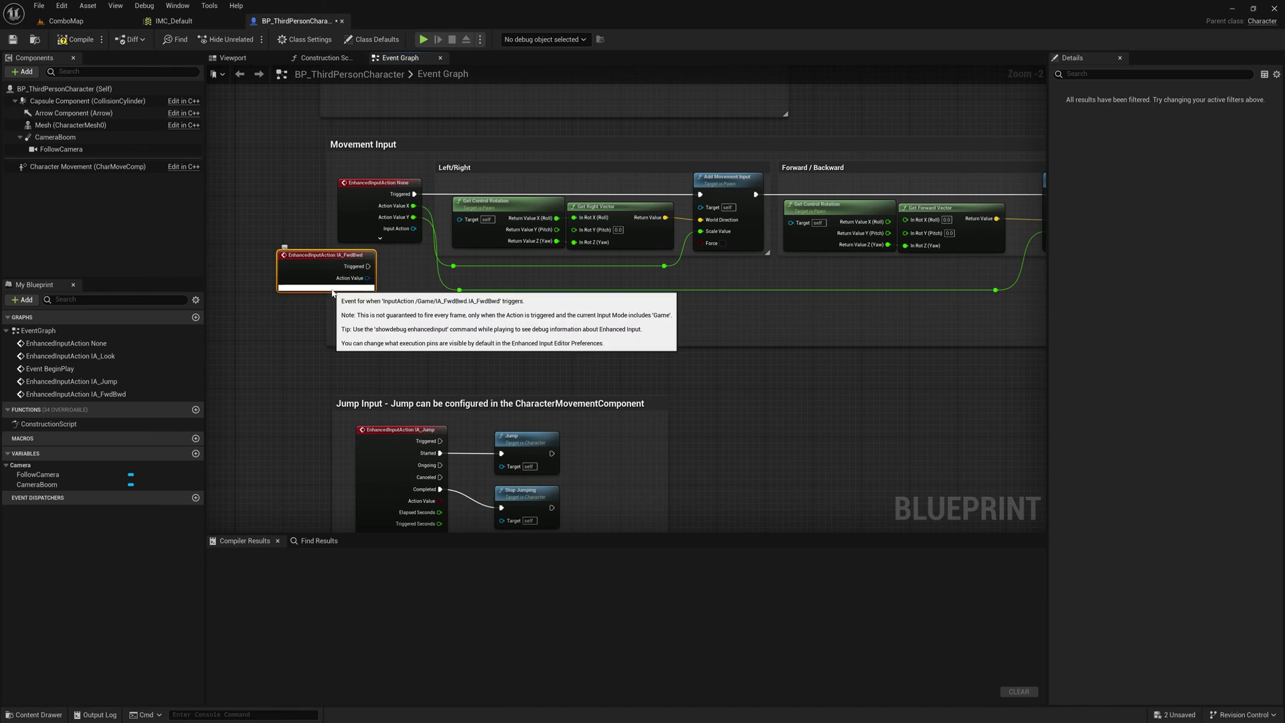
click(434, 321)
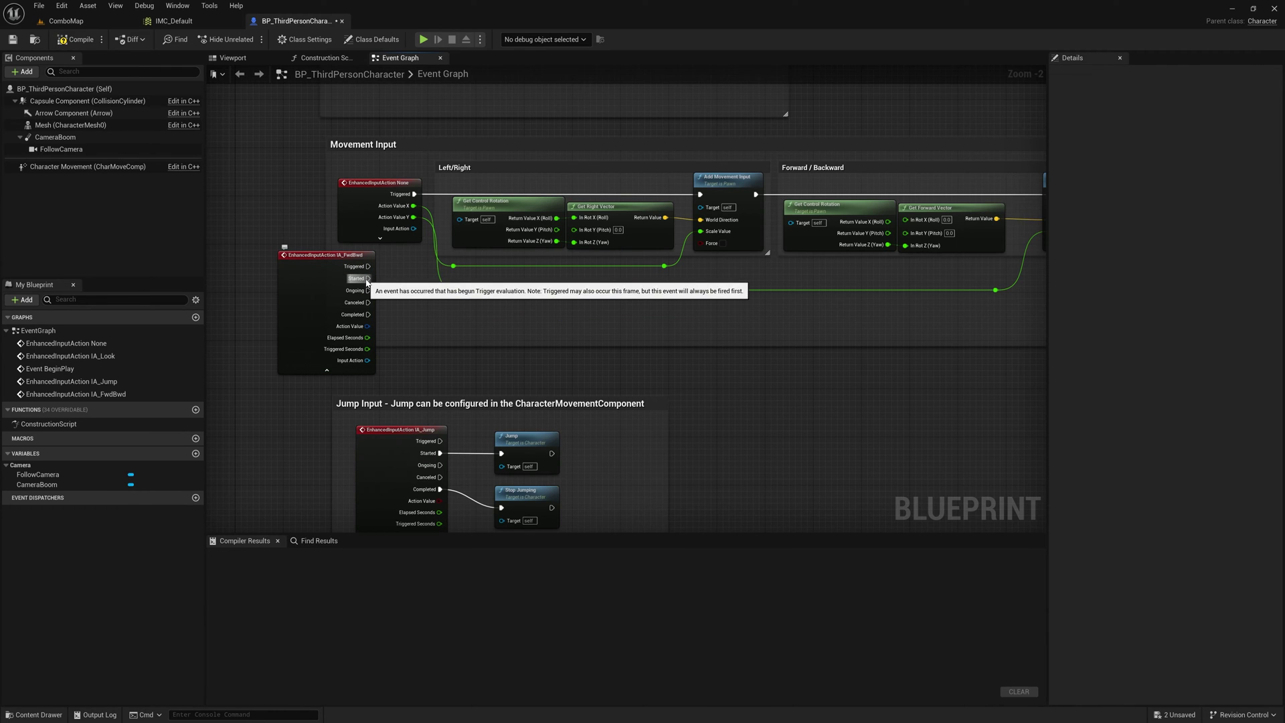
drag(324, 265, 786, 314)
right_drag(785, 314, 564, 298)
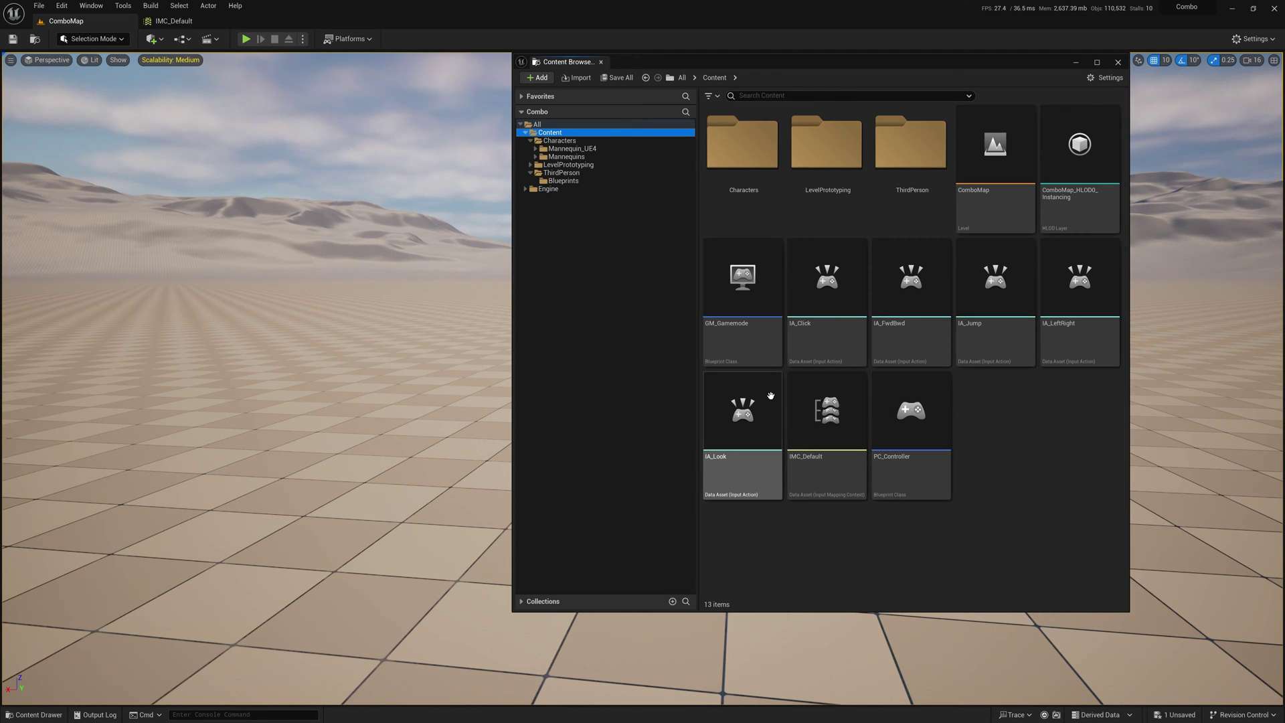
Step: Set the value type of the IA_LeftRight and IA_FwdBwd input actions to Axis1D (float)
double_click(1080, 281)
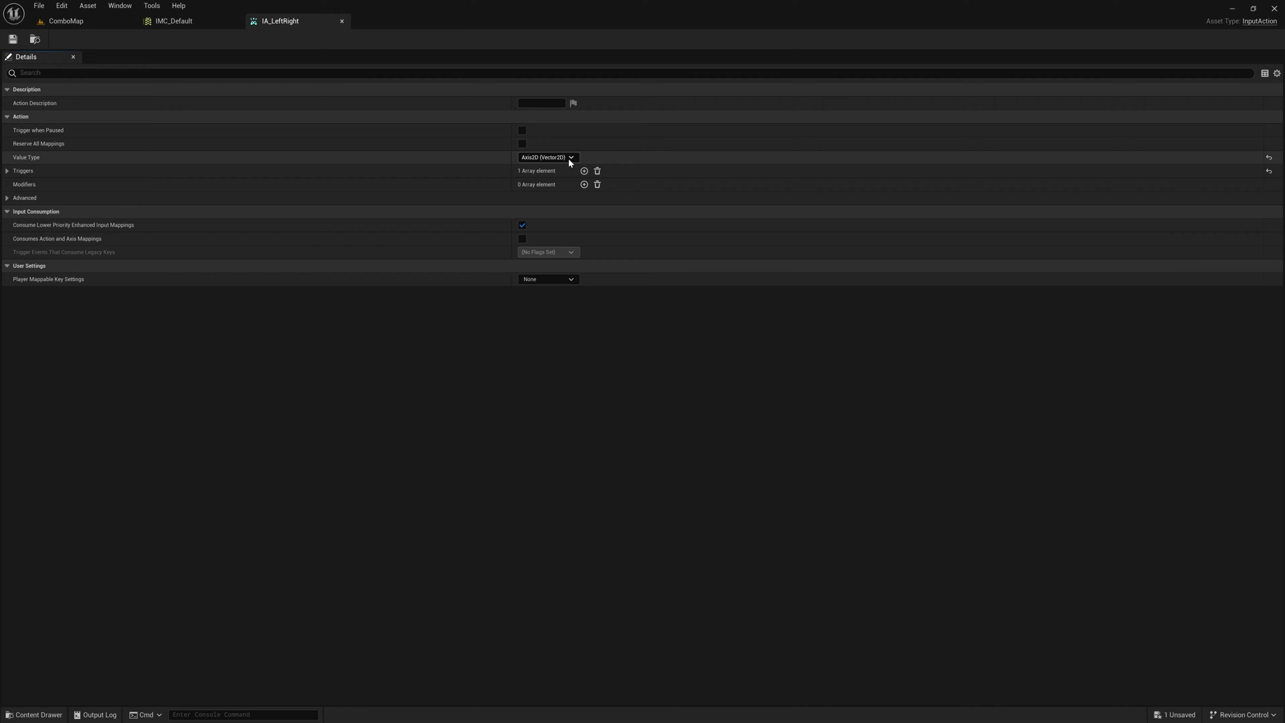
click(549, 158)
click(559, 176)
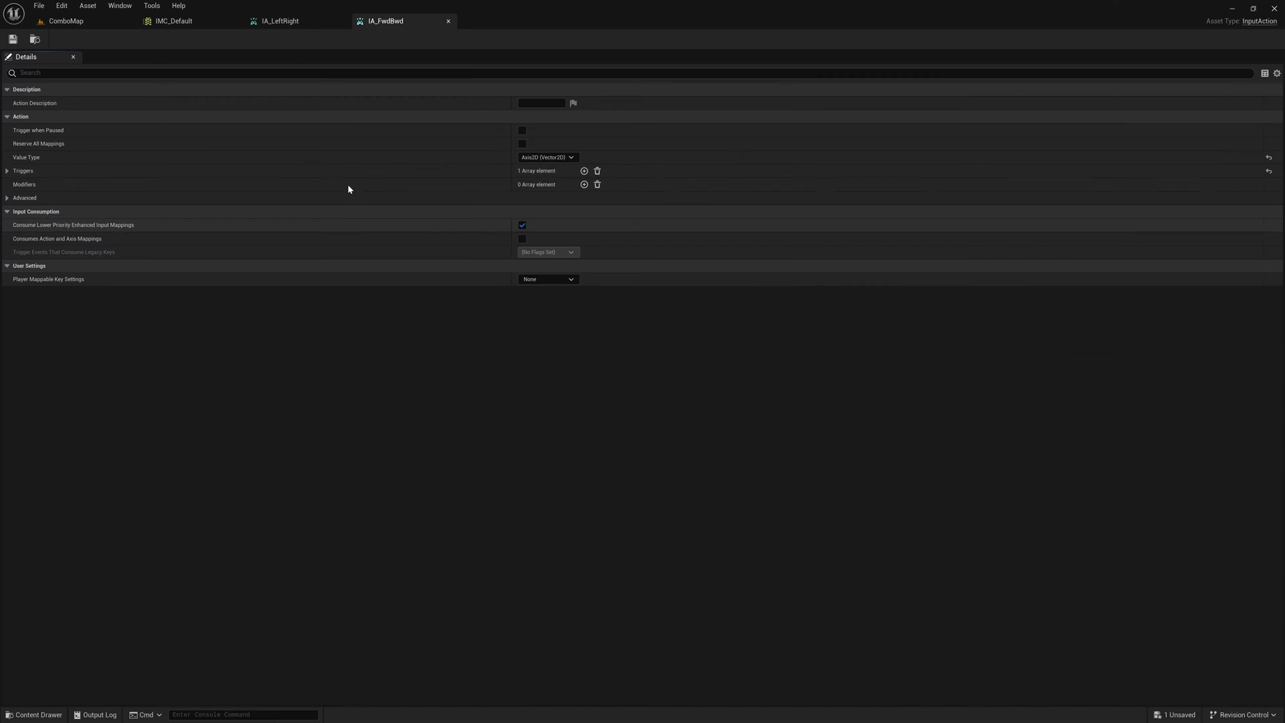
click(543, 158)
click(548, 176)
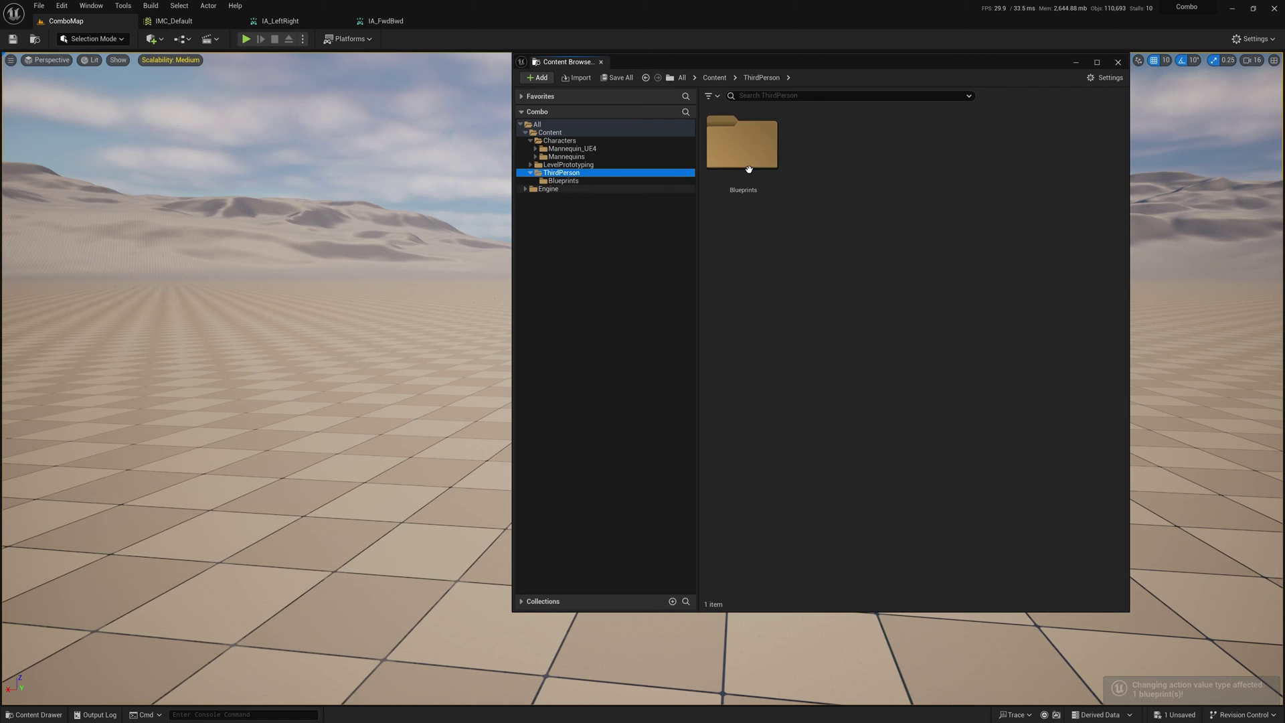
Step: In BP_ThirdPersonCharacter, wire the IA_FwdBwd event's Action Value into the forward movement's Scale Value and place the event before the Forward/Backward nodes
double_click(743, 150)
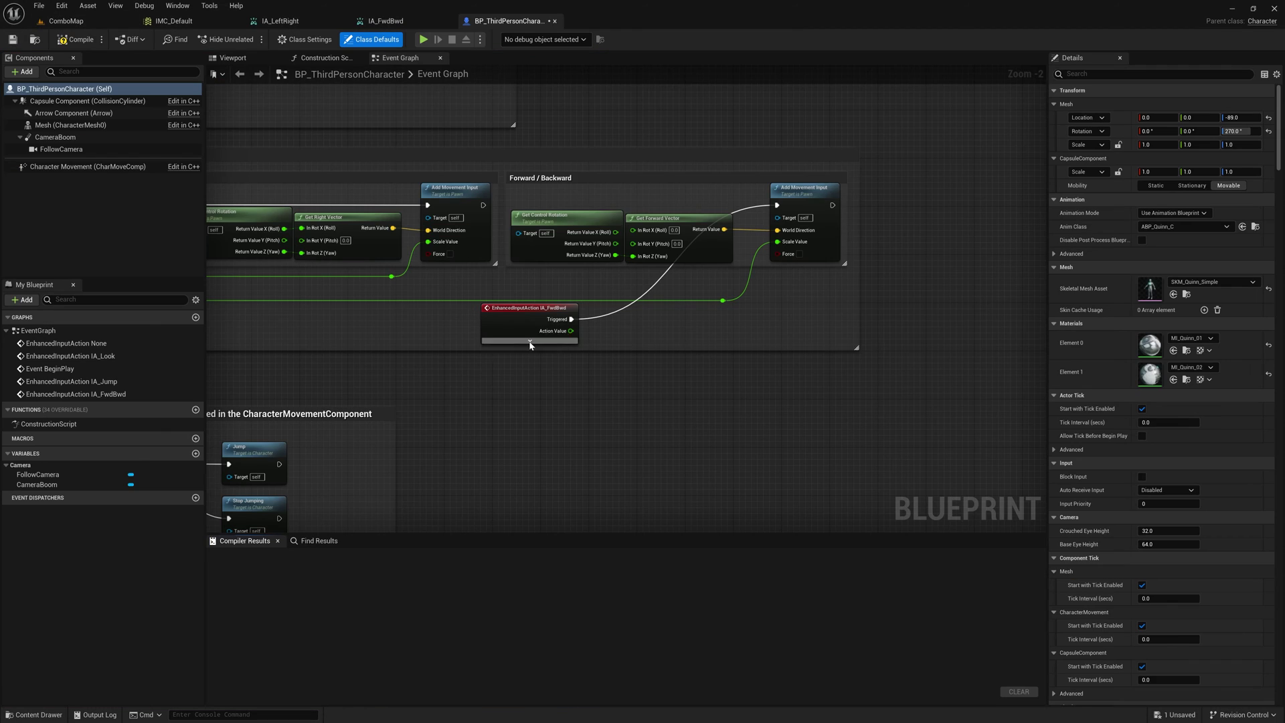
click(530, 342)
drag(571, 379, 722, 300)
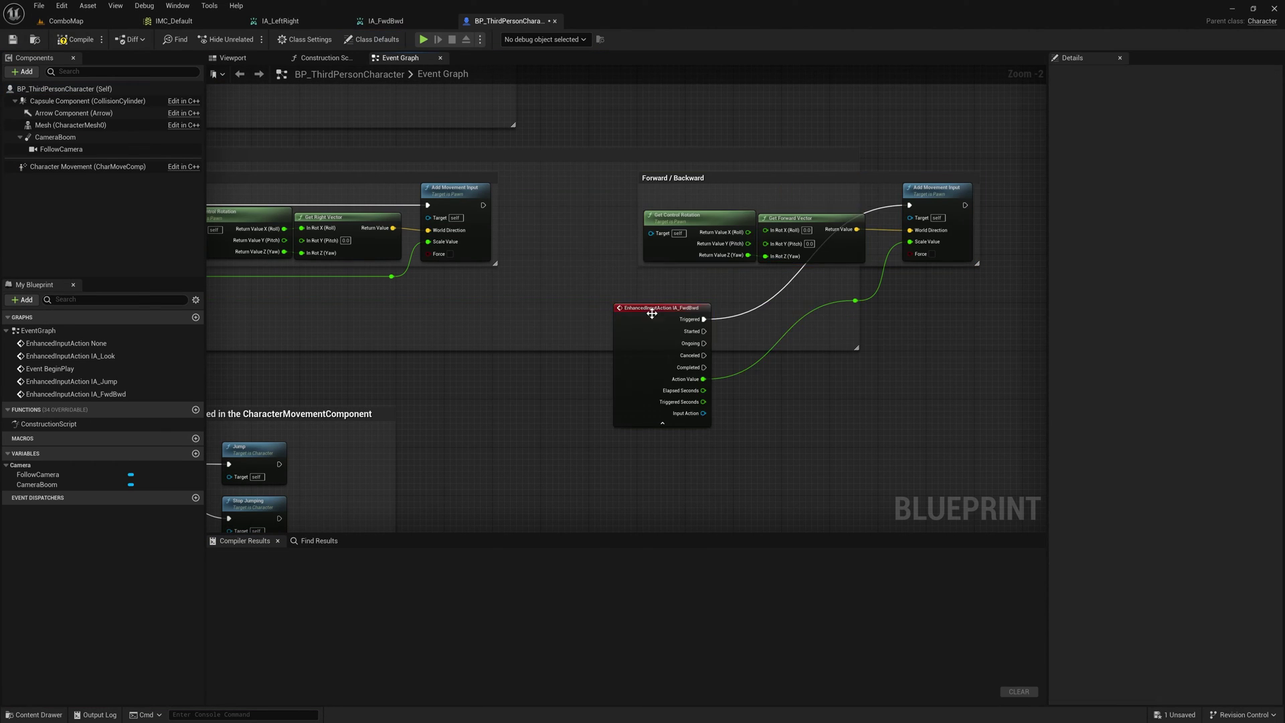
drag(652, 313, 561, 198)
drag(851, 306, 857, 290)
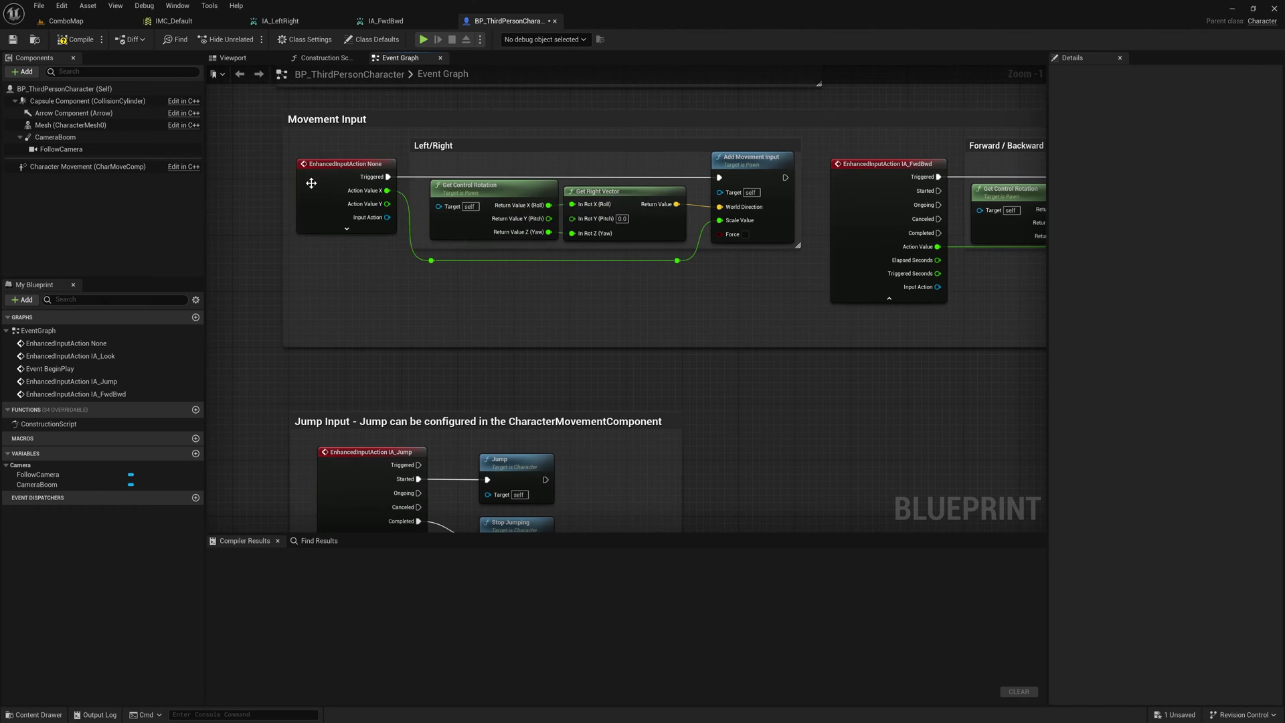
Step: Replace the empty EnhancedInputAction event with an IA_LeftRight event and connect its Triggered and Action Value outputs to the Left/Right movement nodes
click(310, 180)
key(Delete)
right_click(316, 262)
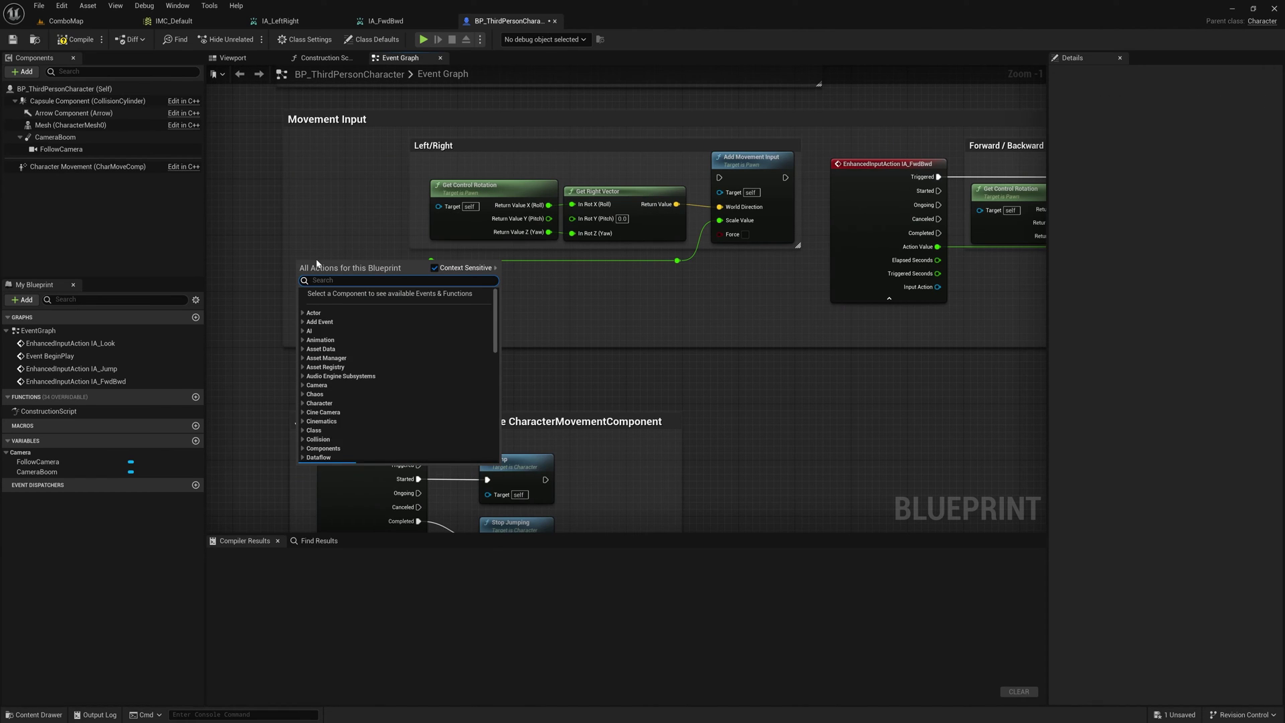
text(ia left)
click(365, 343)
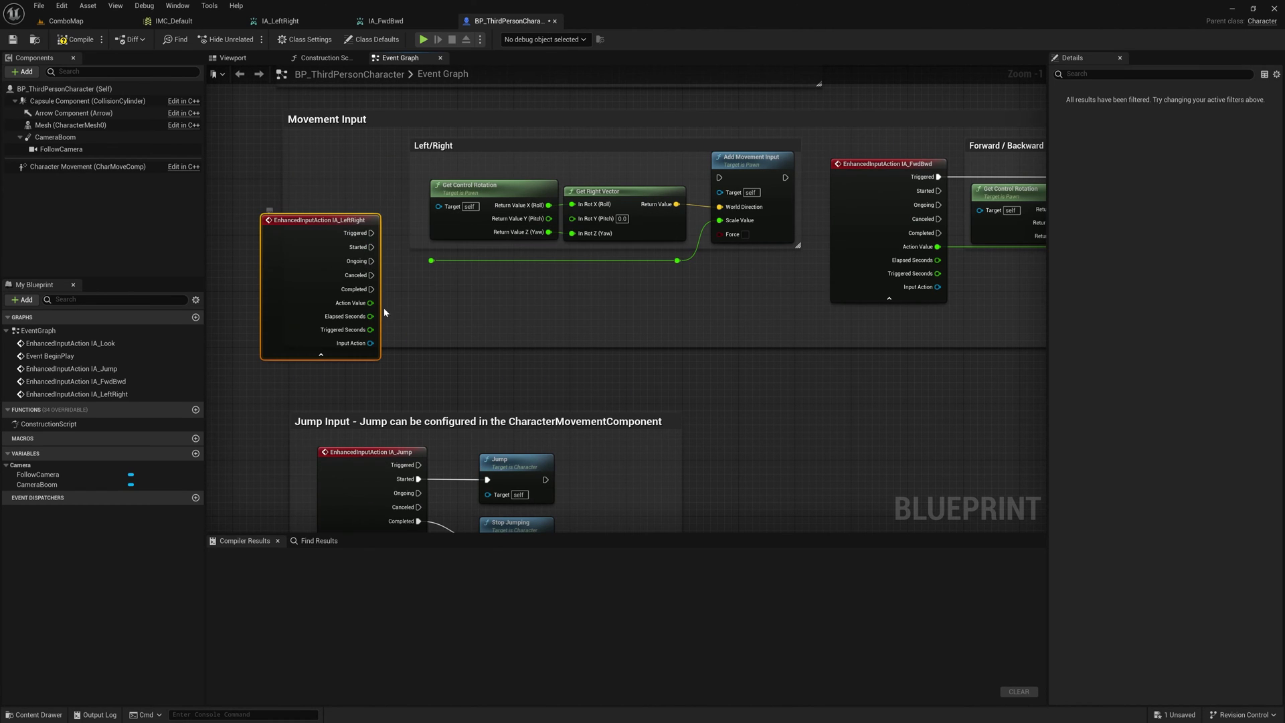
drag(371, 234, 720, 179)
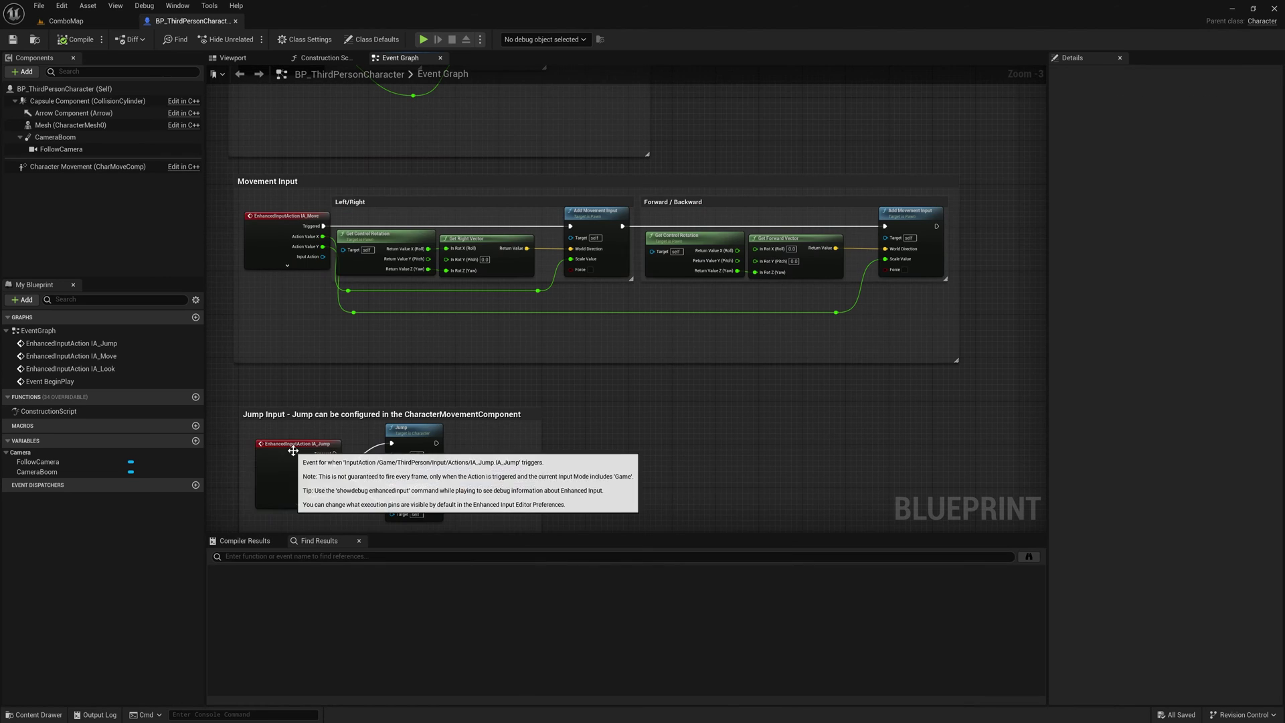
Step: Replace the old jump event with the new IA_Jump event, connecting Started to Jump and Completed to Stop Jumping
click(315, 455)
key(Delete)
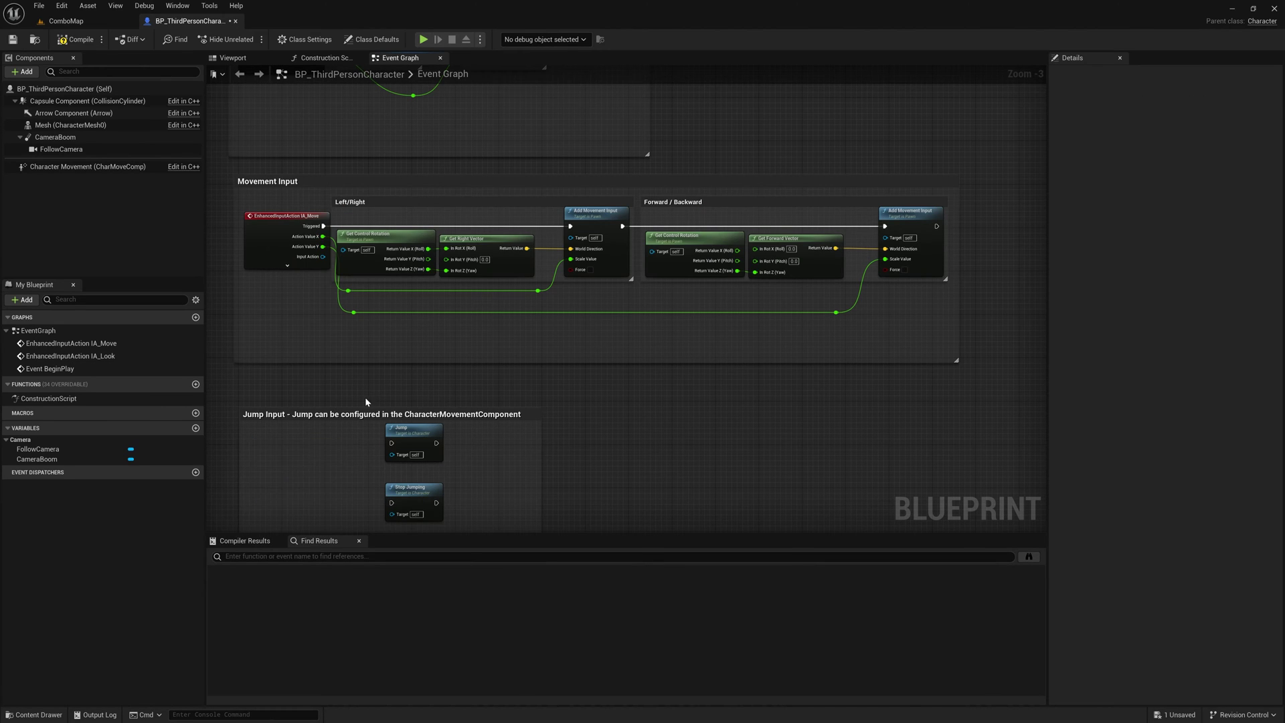
right_click(343, 359)
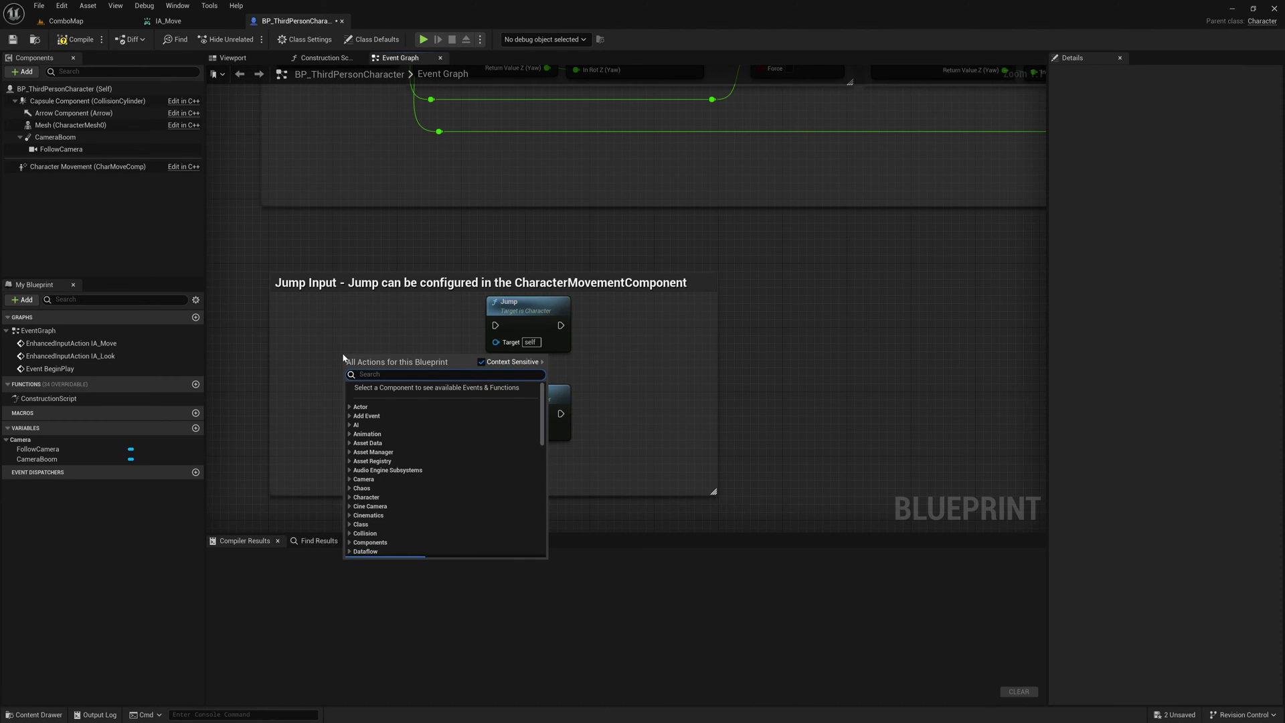
text(ia jump)
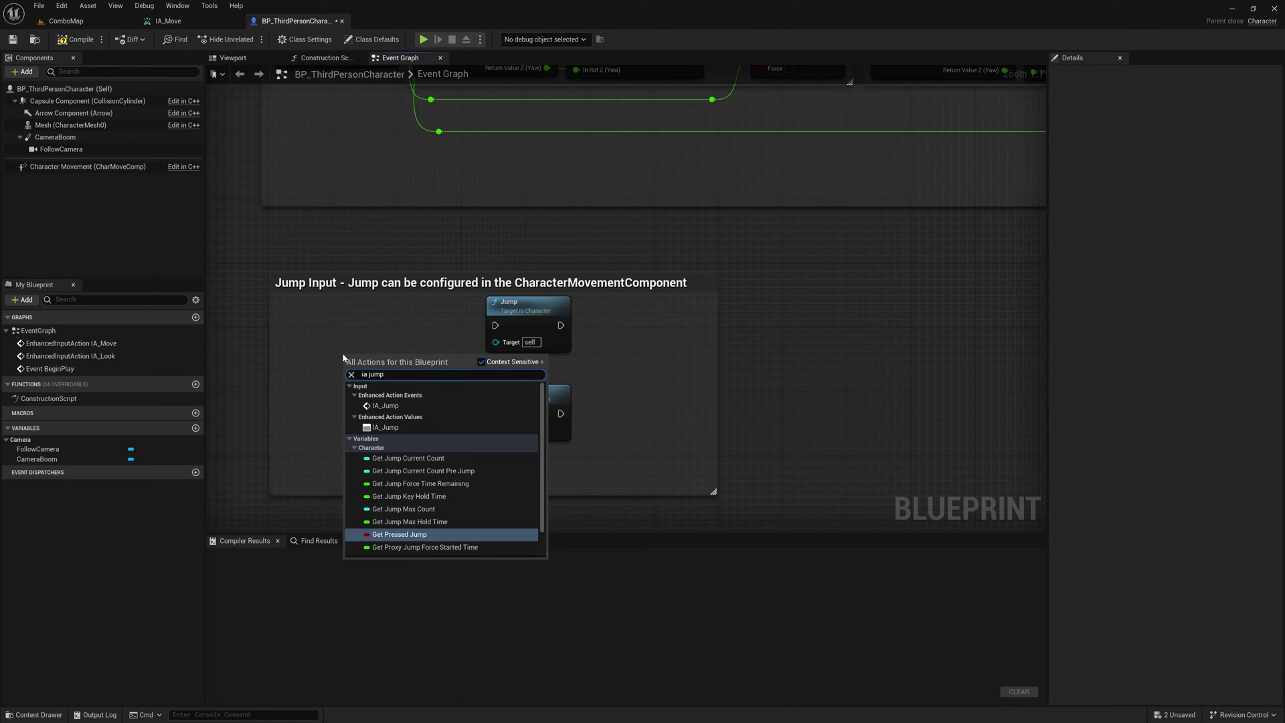
click(387, 407)
drag(408, 358, 352, 326)
click(347, 370)
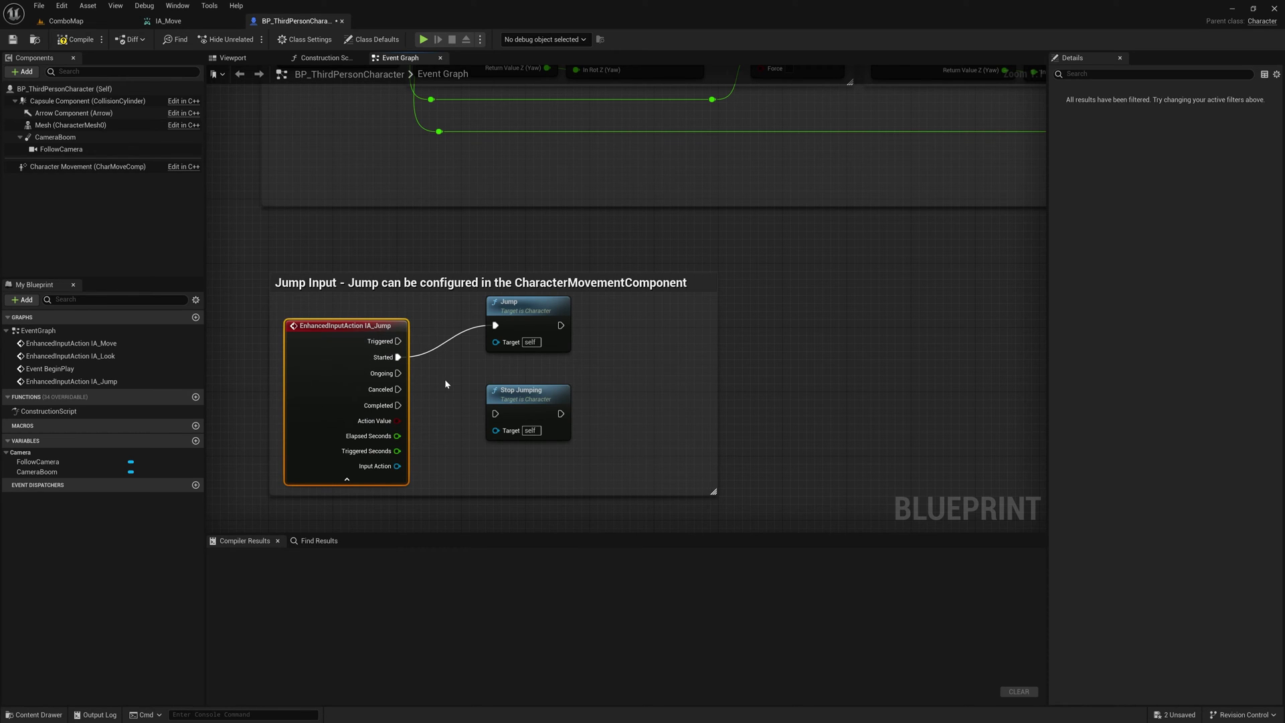
drag(365, 344, 380, 335)
drag(527, 391, 523, 376)
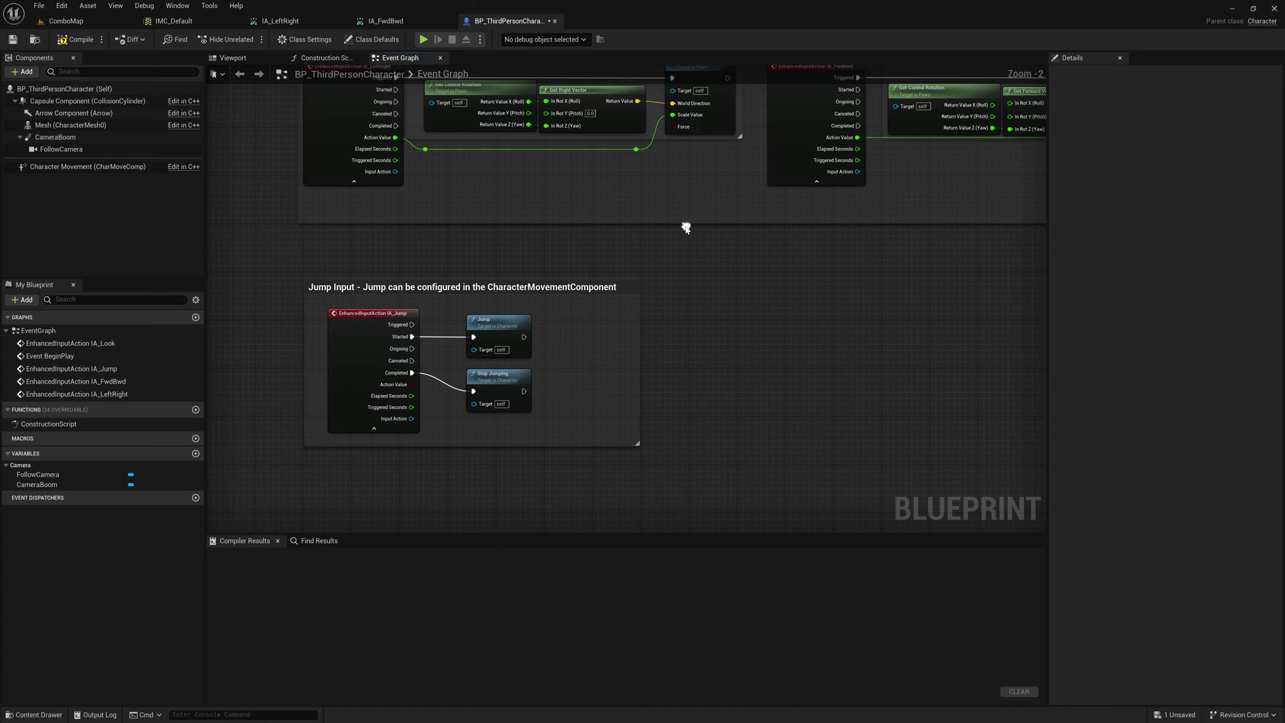
Step: Move the whole Jump Input comment group up closer to the Movement Input section
drag(733, 252, 280, 483)
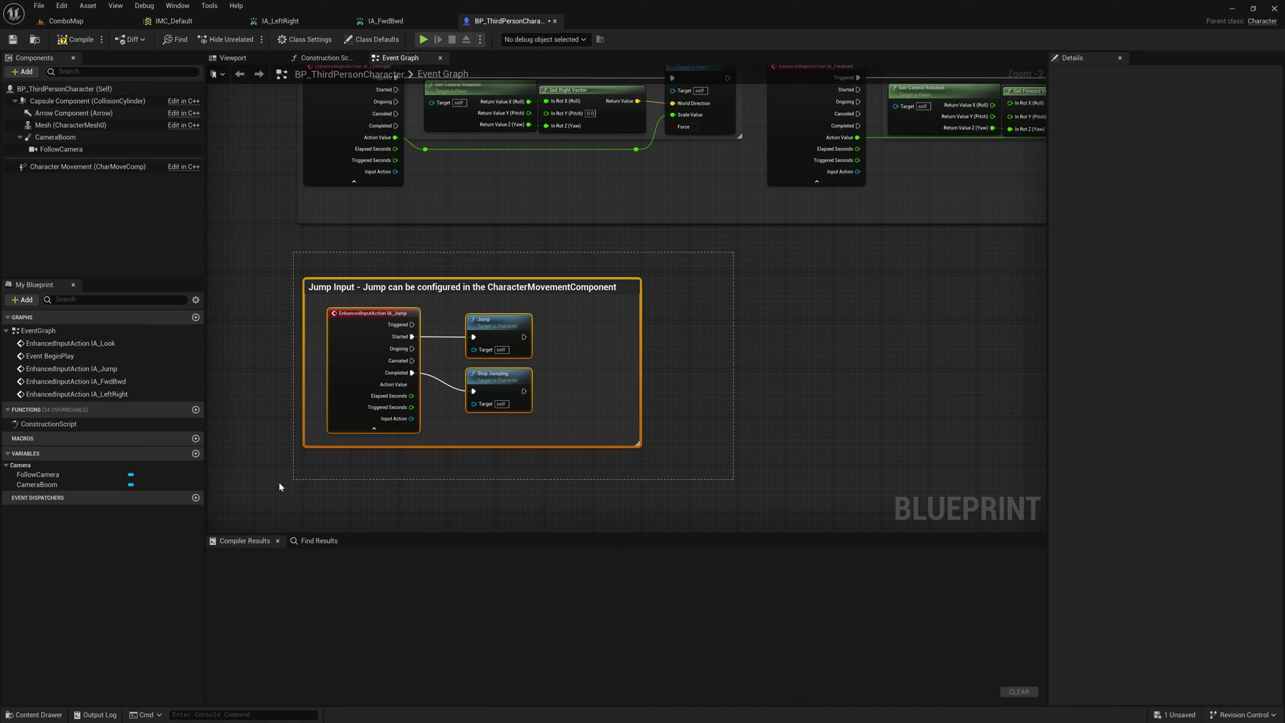
drag(427, 287, 426, 248)
scroll(543, 232, down, 3)
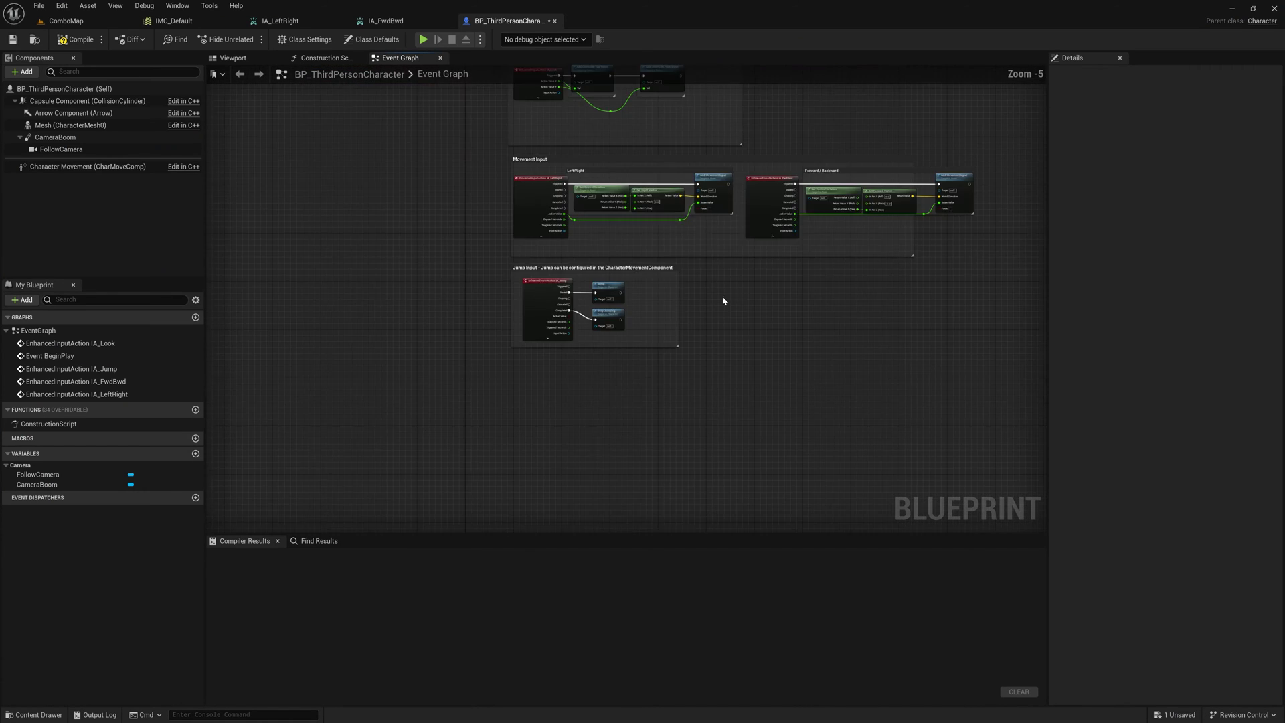
Step: Delete the Camera Input section with its IA_Look event, yaw and pitch nodes from the event graph
scroll(484, 169, up, 2)
right_drag(484, 169, 478, 257)
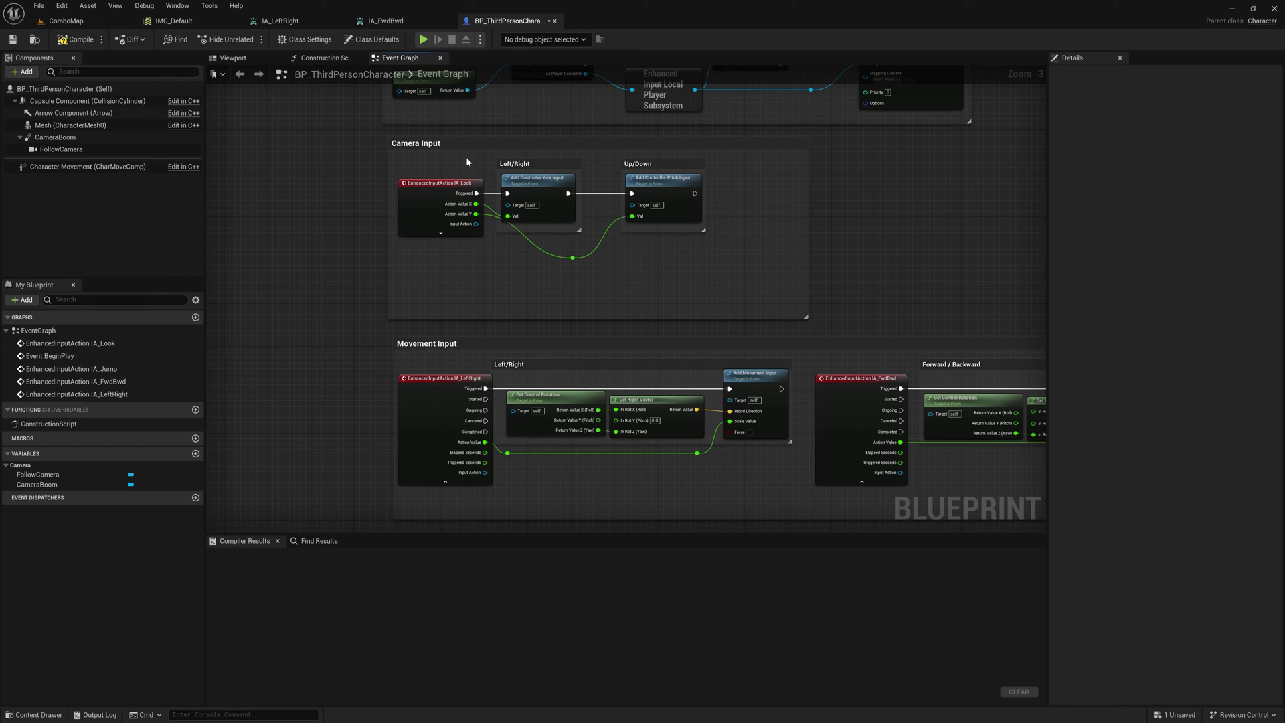
drag(470, 143, 481, 154)
click(933, 170)
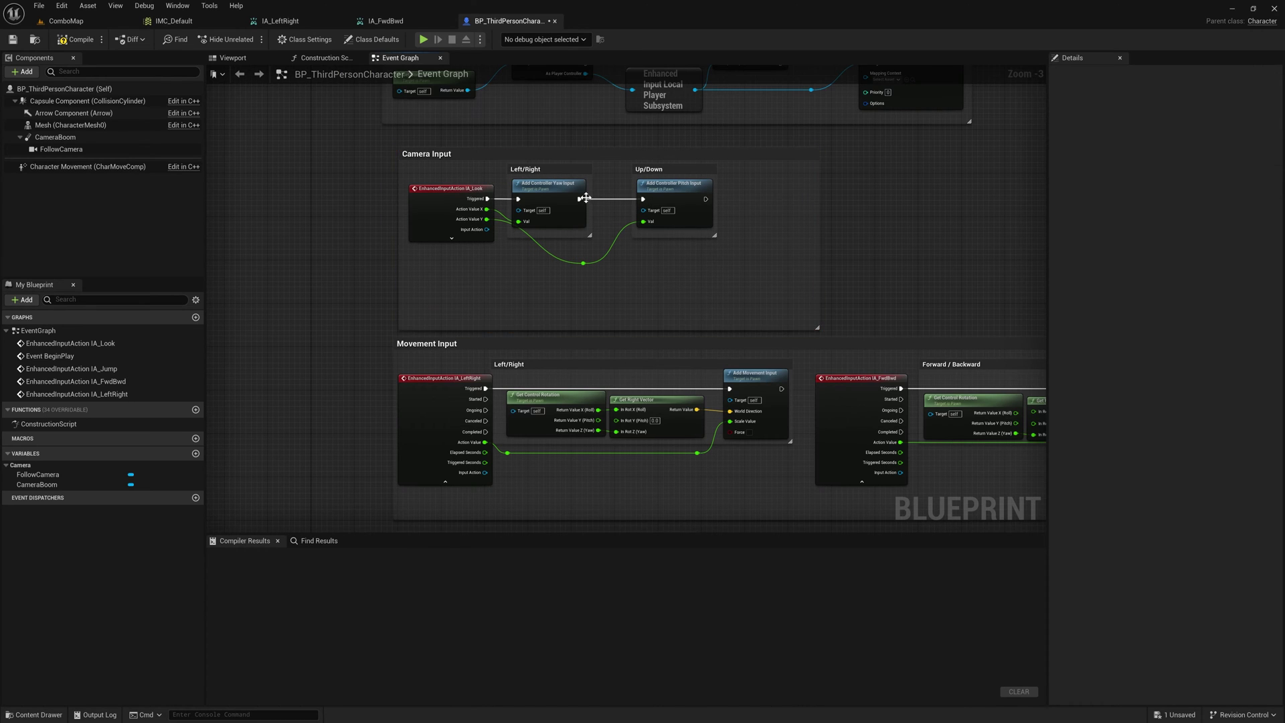
scroll(586, 198, up, 1)
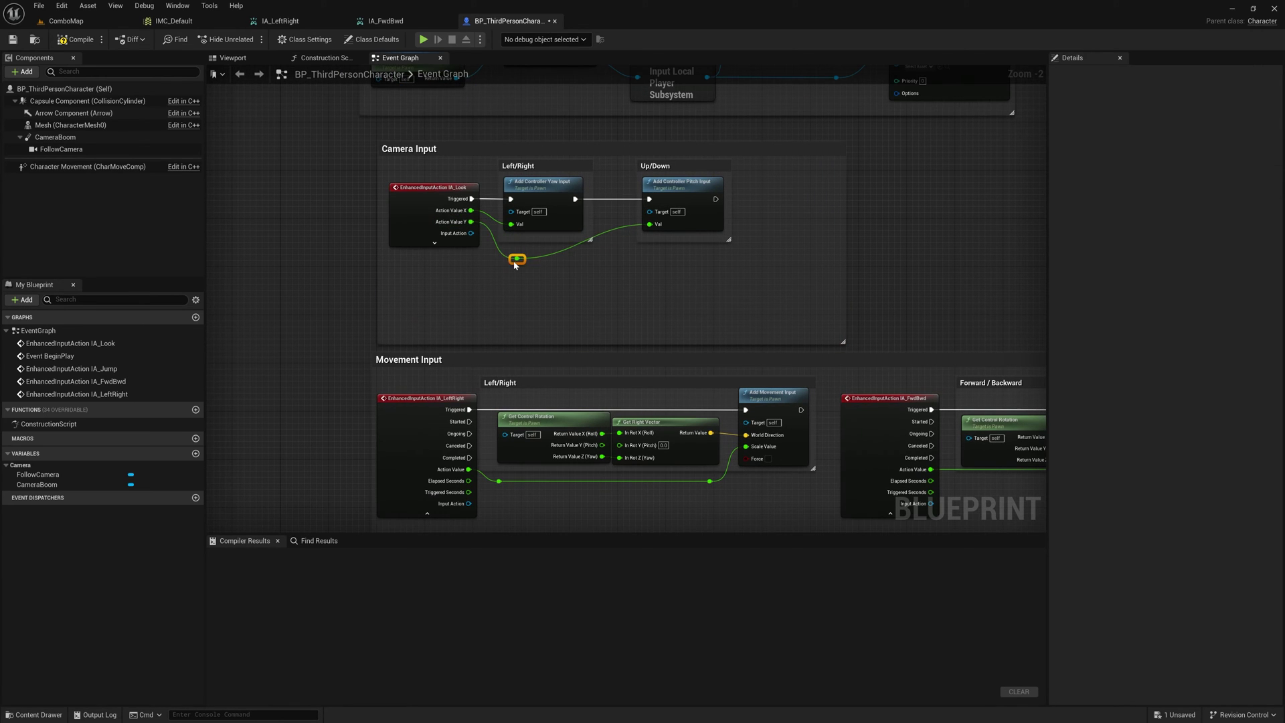
click(569, 268)
drag(773, 154, 738, 154)
drag(834, 171, 402, 287)
key(Delete)
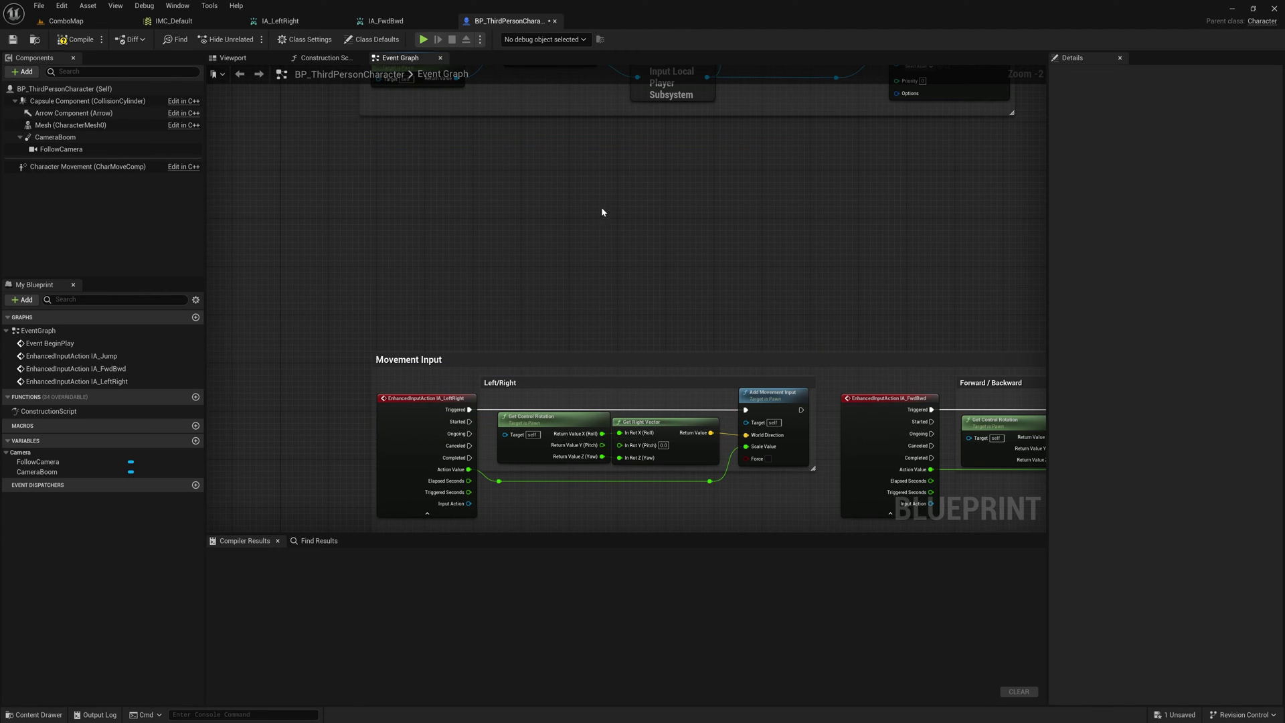
Step: Delete the Add Input Mapping section with its BeginPlay nodes, and compile and save the character blueprint
scroll(602, 207, down, 2)
right_drag(613, 201, 549, 291)
drag(832, 125, 405, 287)
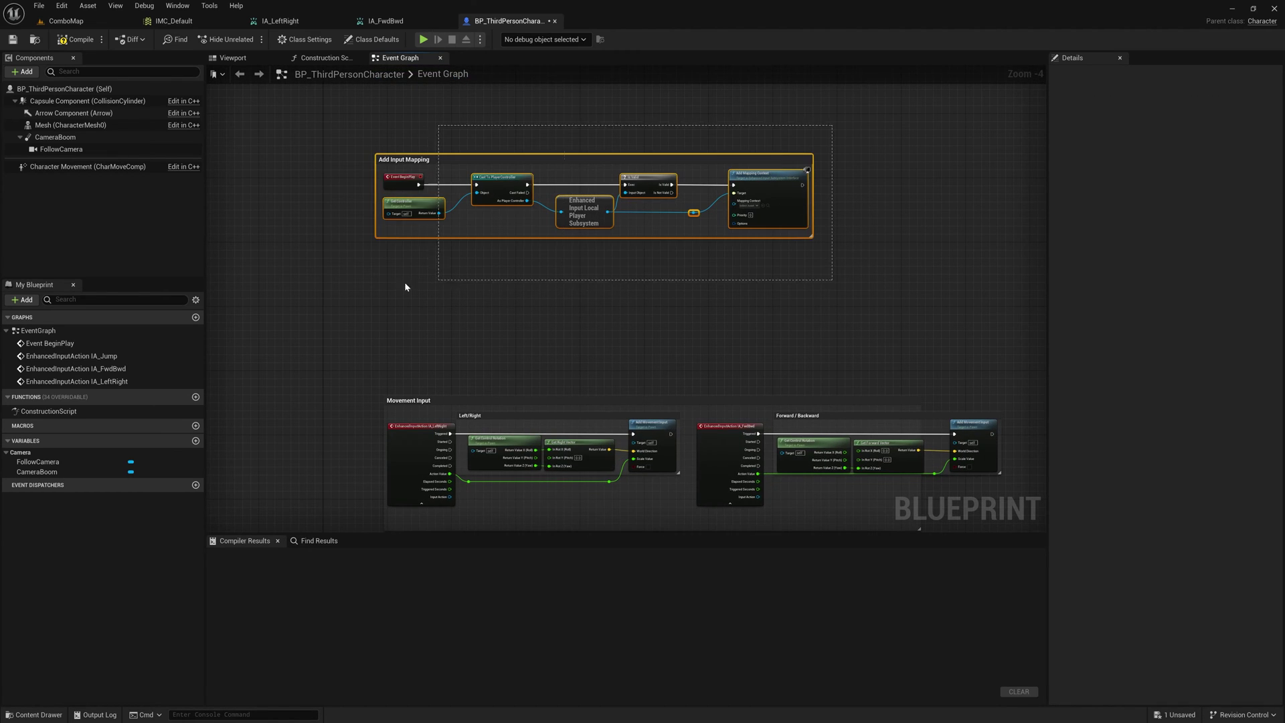
drag(469, 160, 481, 293)
click(661, 261)
right_drag(660, 261, 622, 168)
scroll(544, 233, up, 2)
drag(425, 185, 412, 172)
key(Delete)
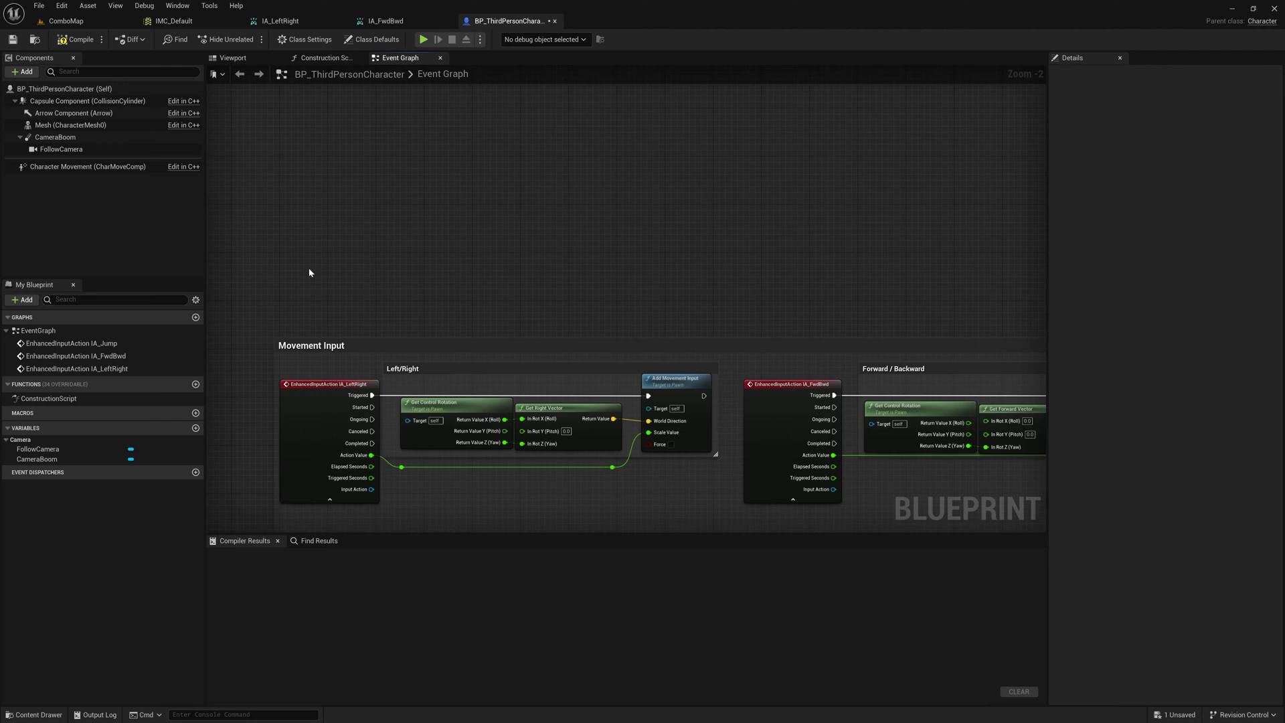
right_drag(333, 258, 350, 224)
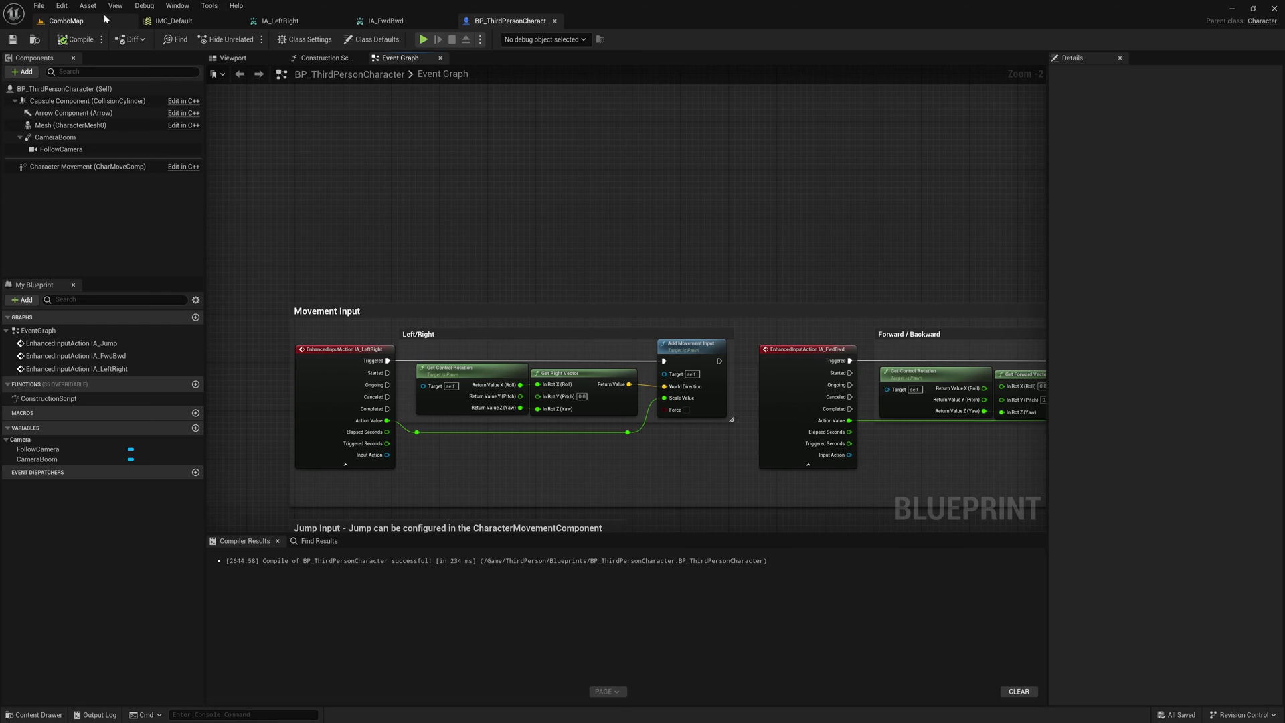
scroll(640, 316, down, 2)
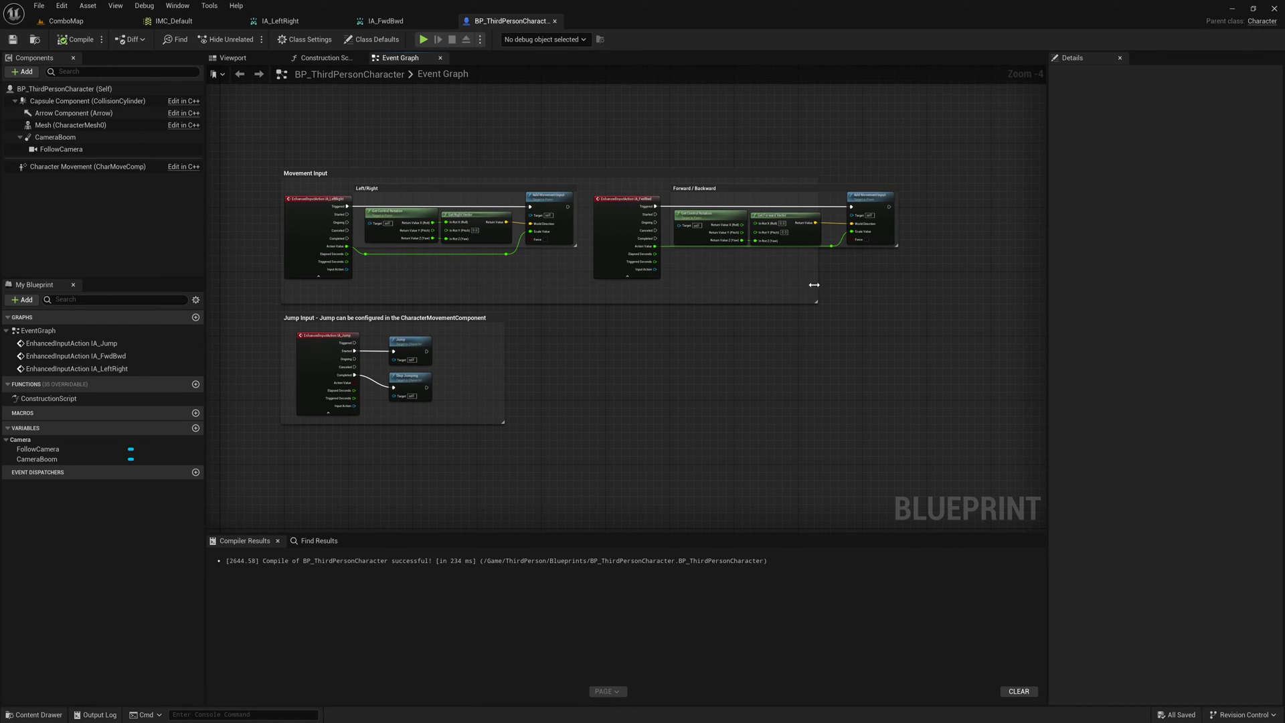
Step: Play-test ComboMap by running the character forward, jumping, and moving it sideways and backward
click(65, 21)
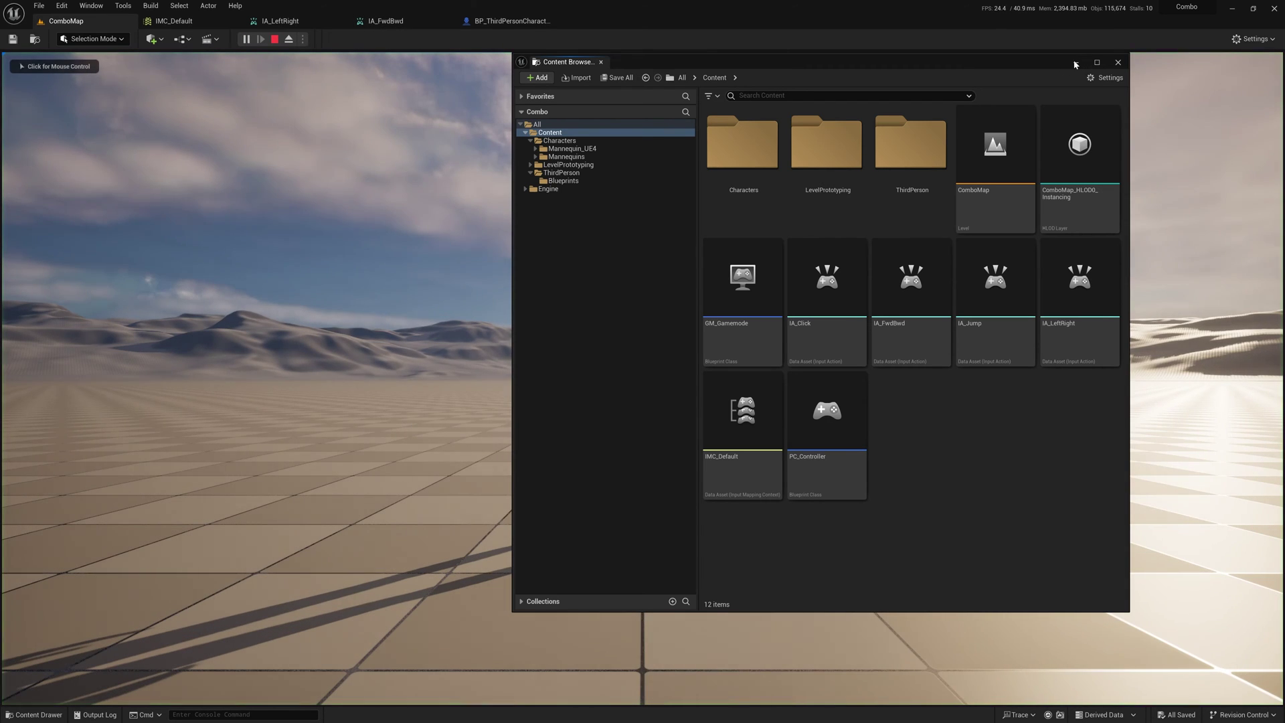
click(1077, 62)
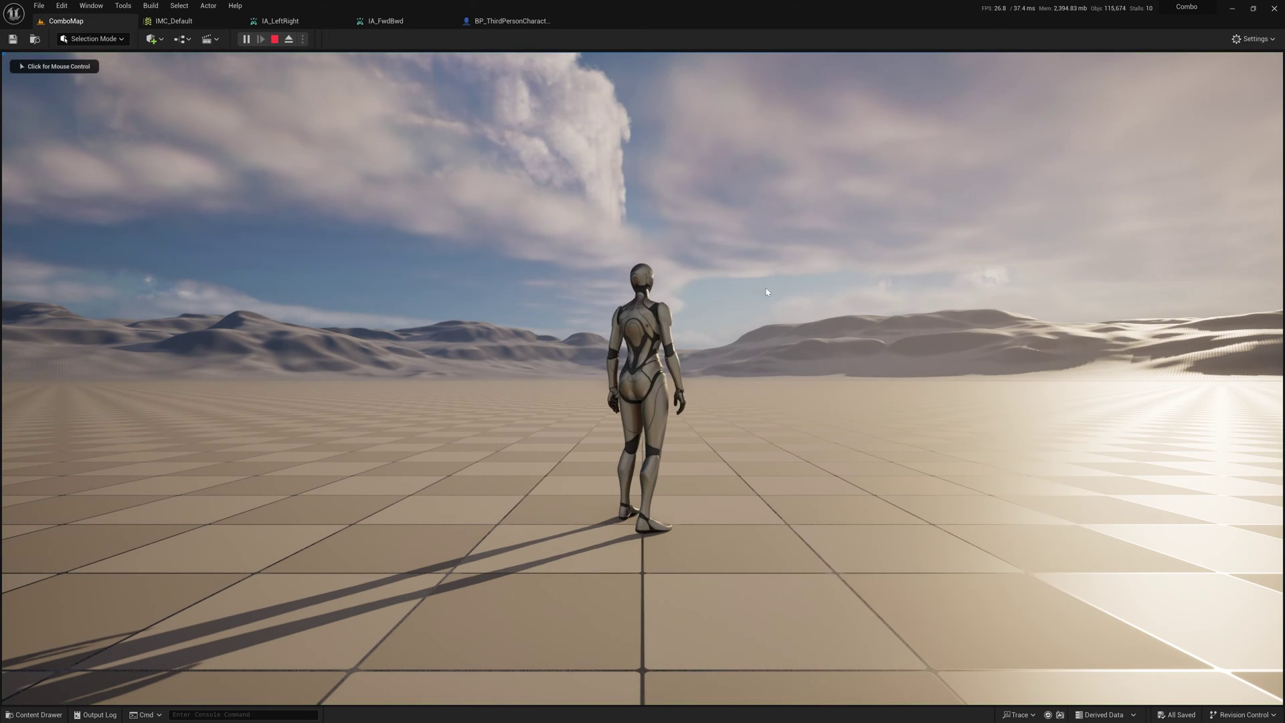
key(w)
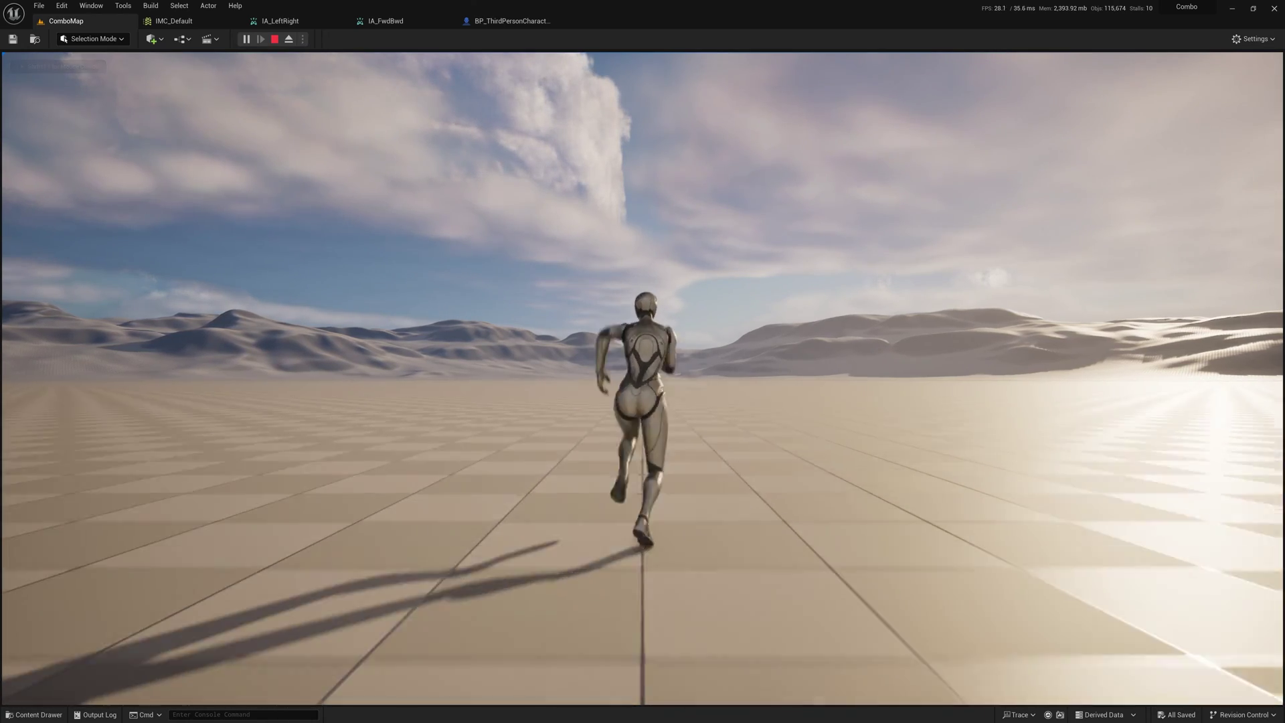
key(space)
key(d)
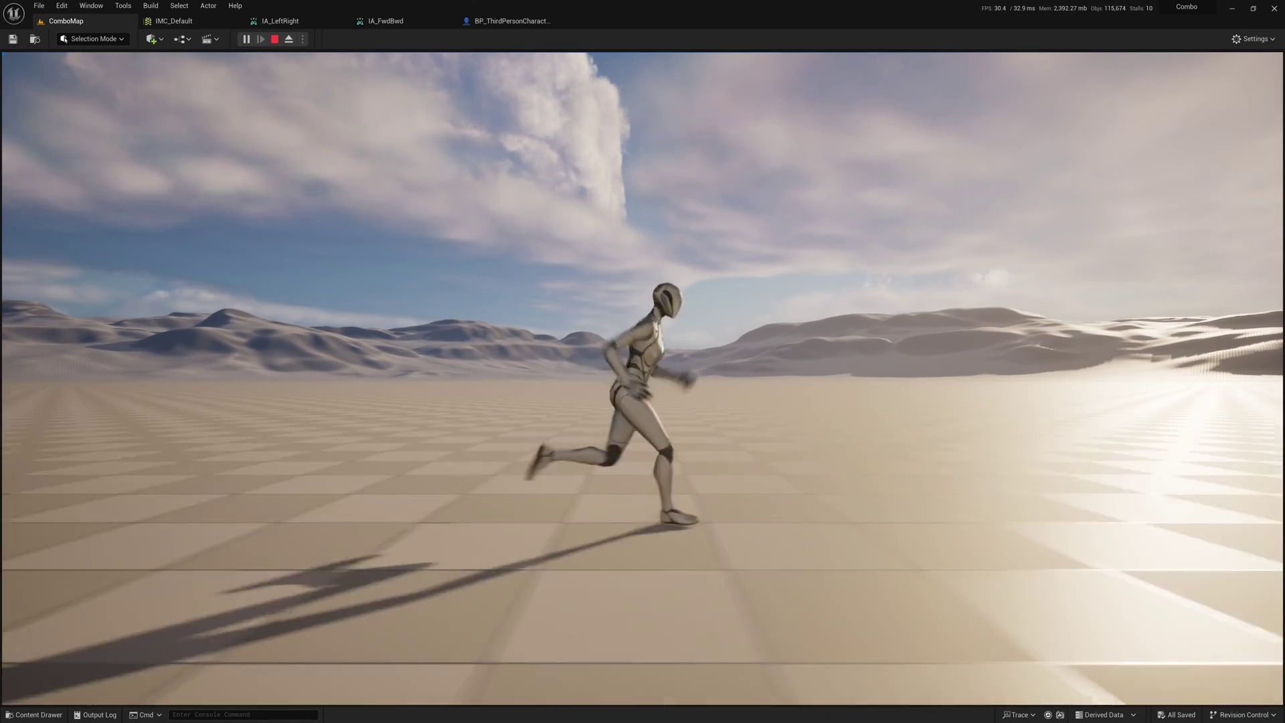
key(s)
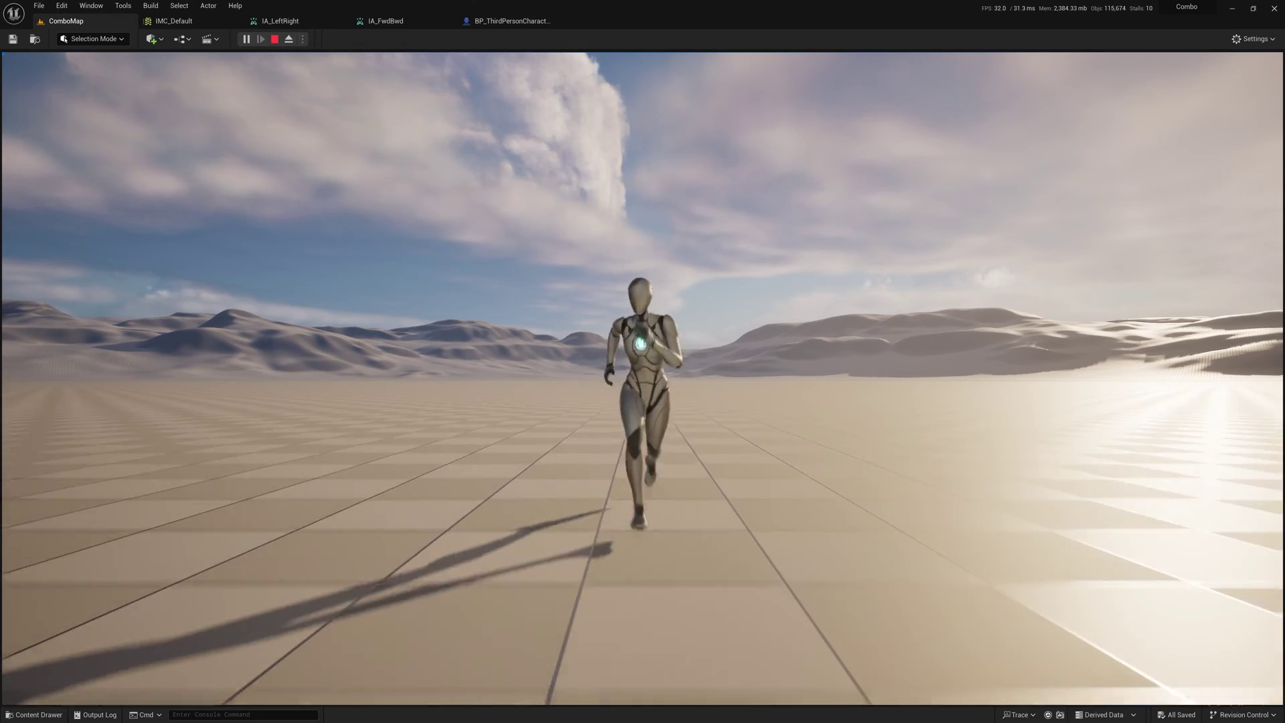
Step: Continue the play test by running the character sideways, backward and forward and making it jump
key(a)
key(s)
key(d)
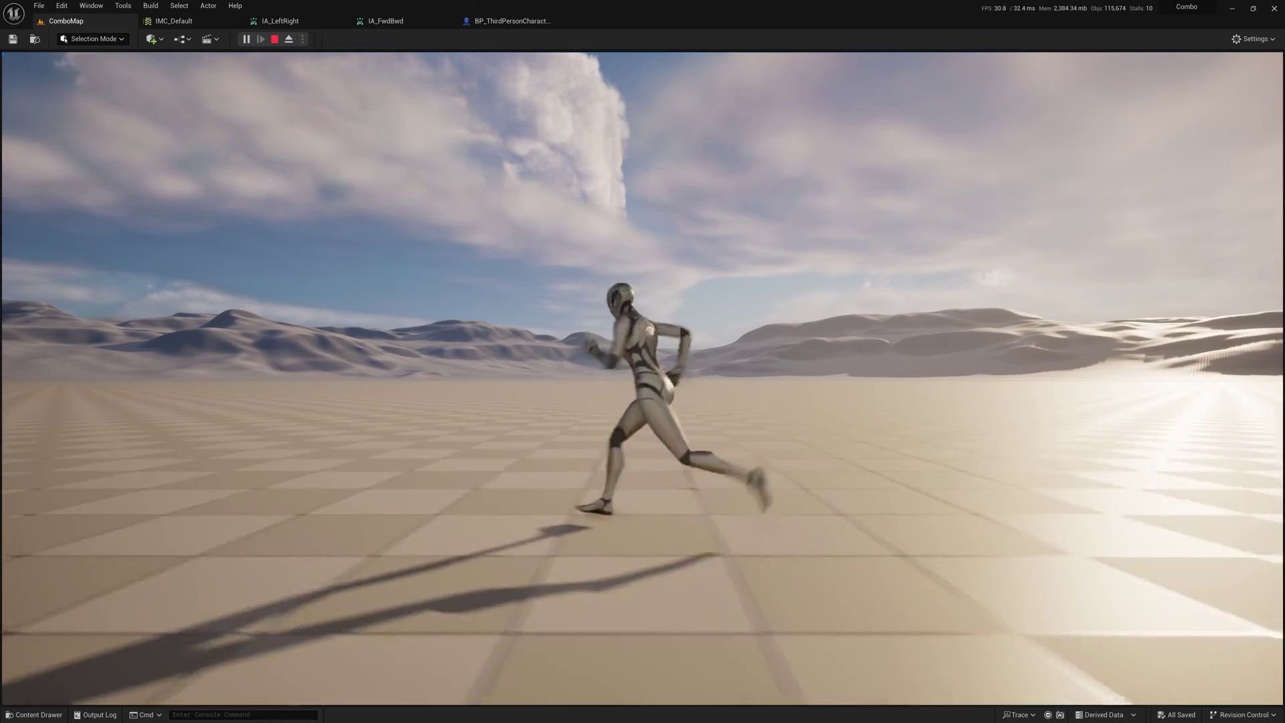
key(w)
key(space)
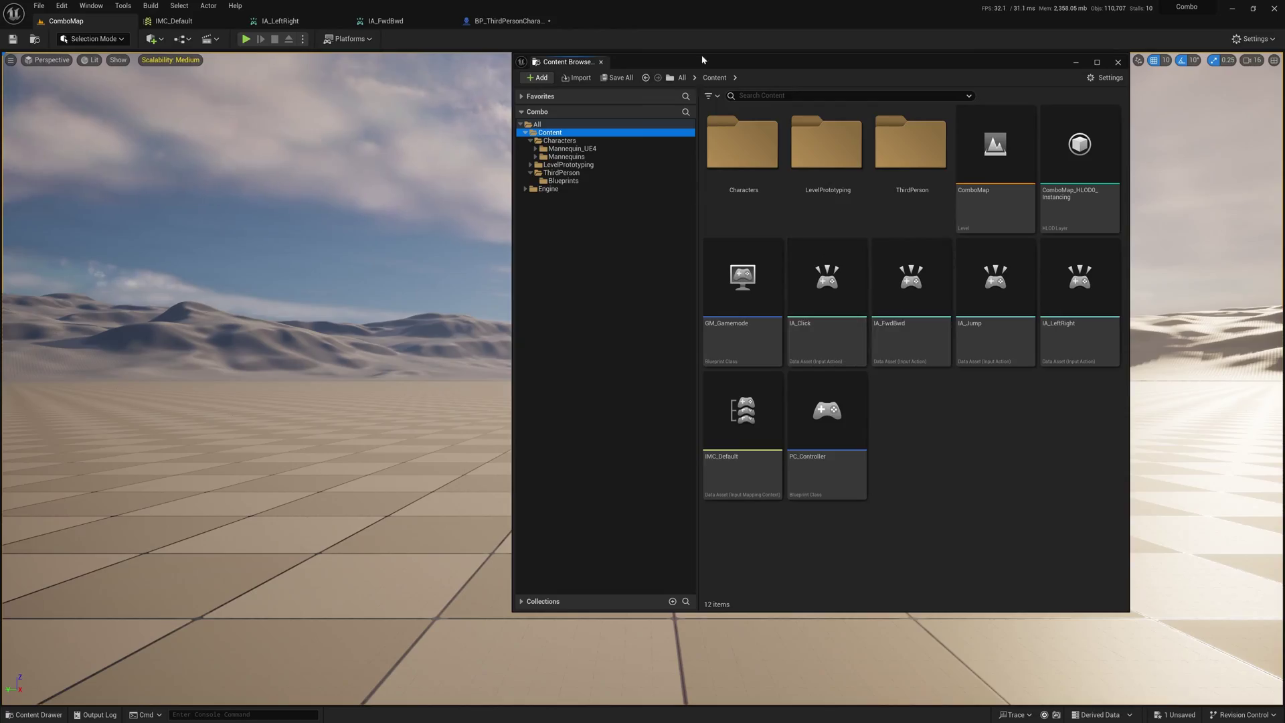
Step: Move the third-person character blueprint from the ThirdPerson Blueprints folder into the main Content folder
drag(703, 59, 457, 87)
right_click(688, 446)
double_click(648, 196)
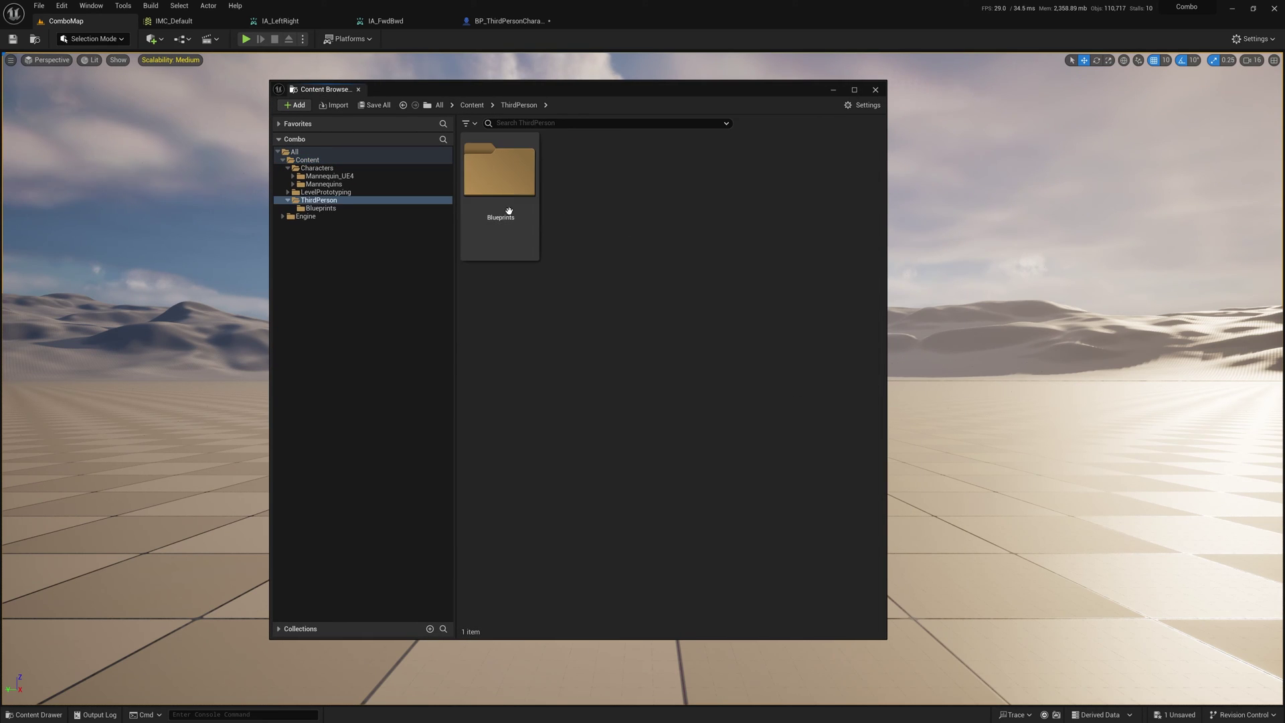
double_click(500, 171)
drag(500, 174, 309, 161)
Step: Delete the emptied Blueprints folder and its parent ThirdPerson folder from the project content
click(351, 186)
key(Delete)
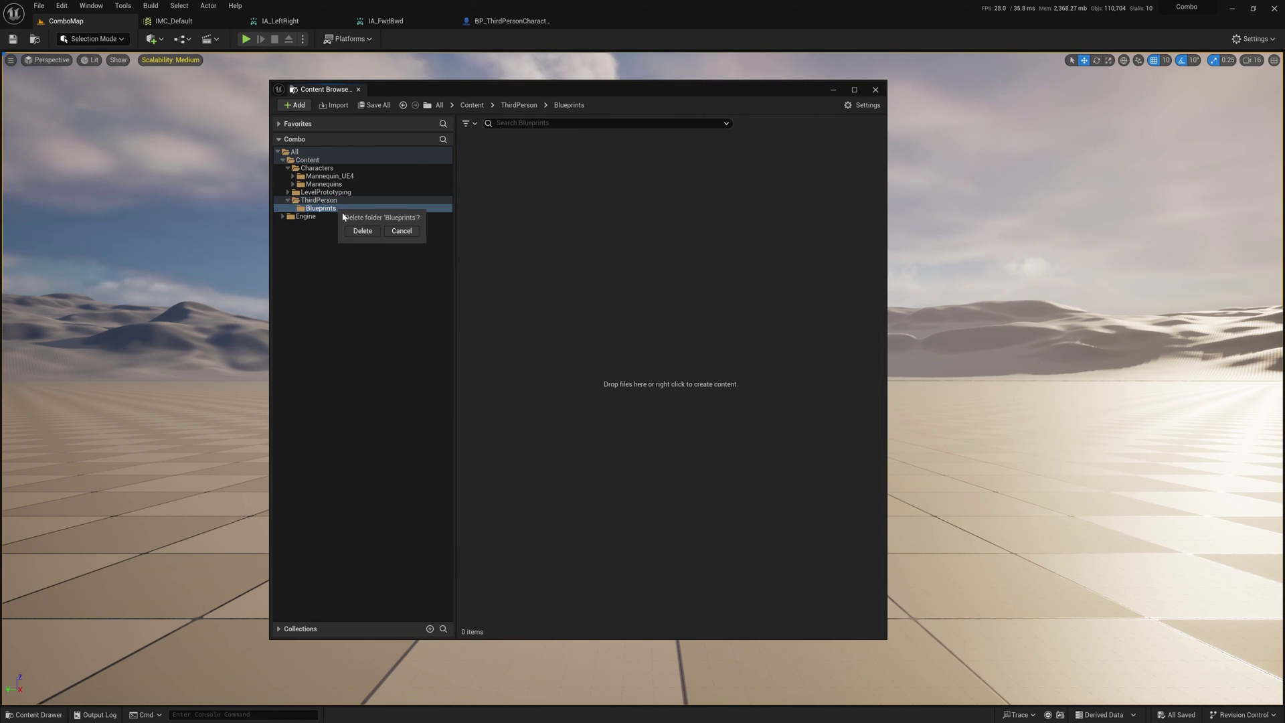
key(Delete)
click(411, 229)
Step: Delete the LevelPrototyping folder along with its Materials, Meshes and Textures subfolders and their assets
double_click(330, 192)
click(328, 201)
shift+click(328, 216)
key(Delete)
click(442, 241)
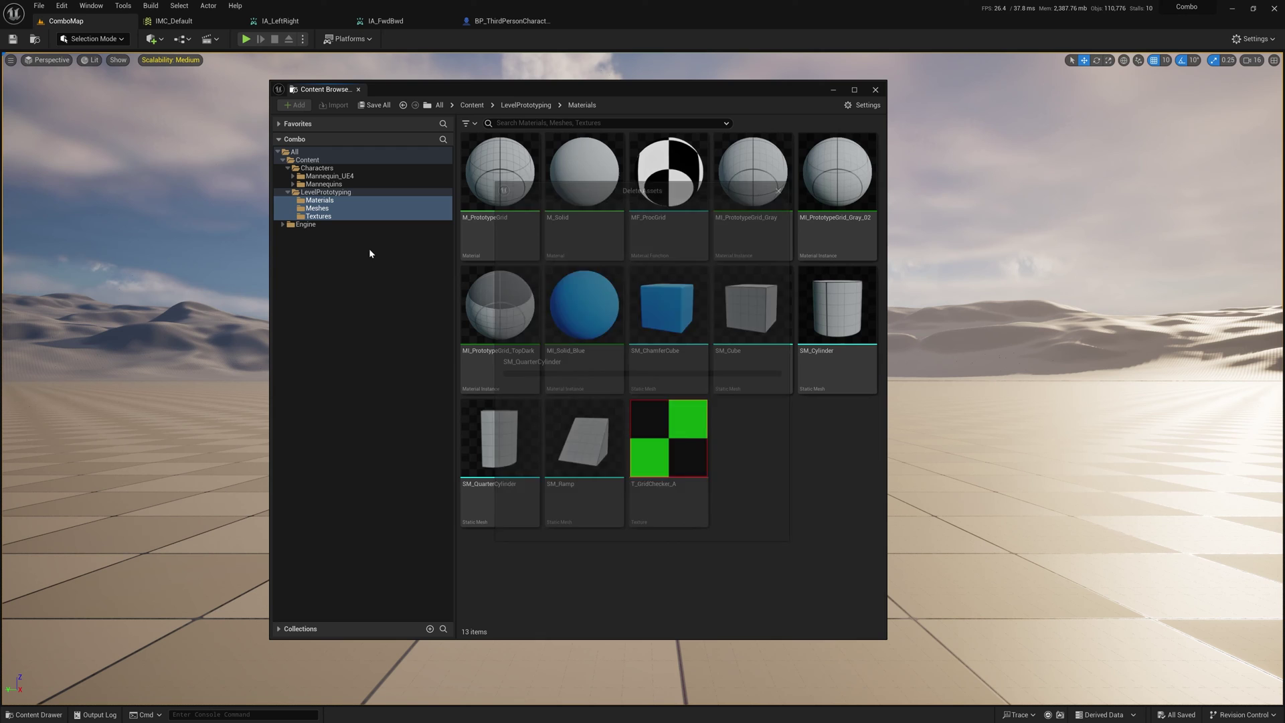
click(570, 529)
click(388, 192)
key(Delete)
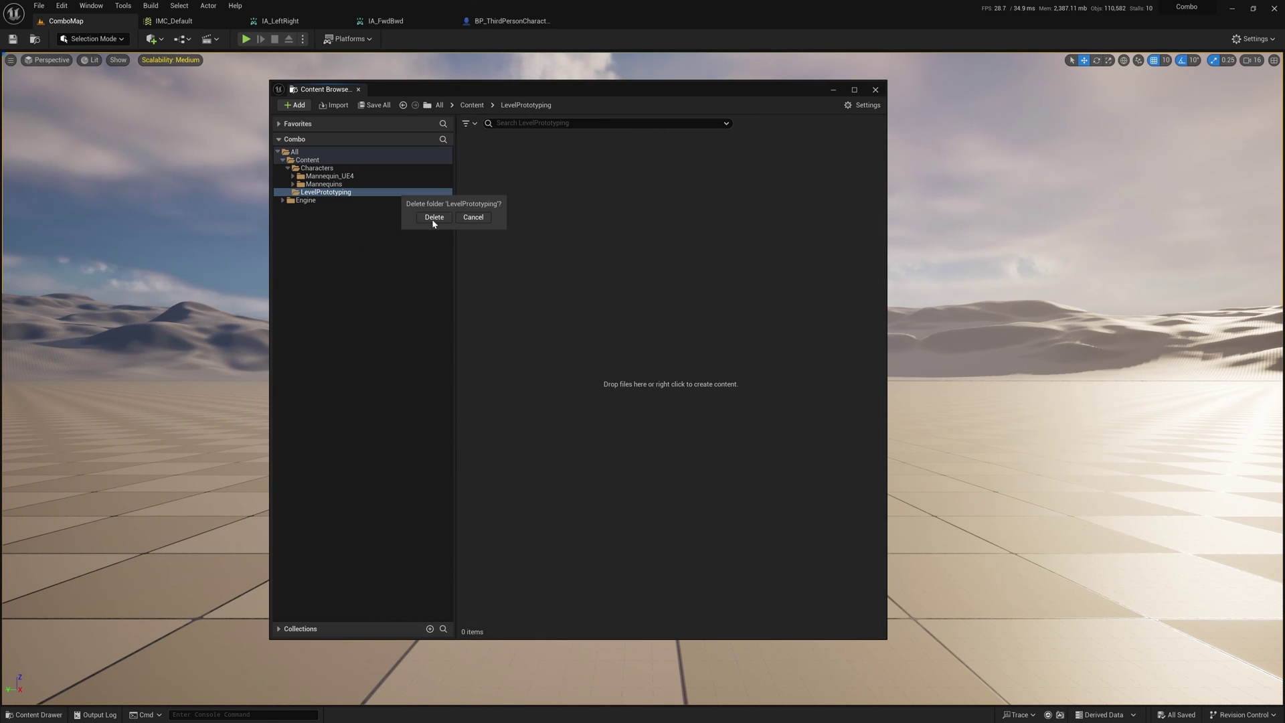
click(431, 220)
Step: Collapse the Characters folder in the content tree and create a new folder named Combos in Content
click(325, 184)
shift+click(320, 170)
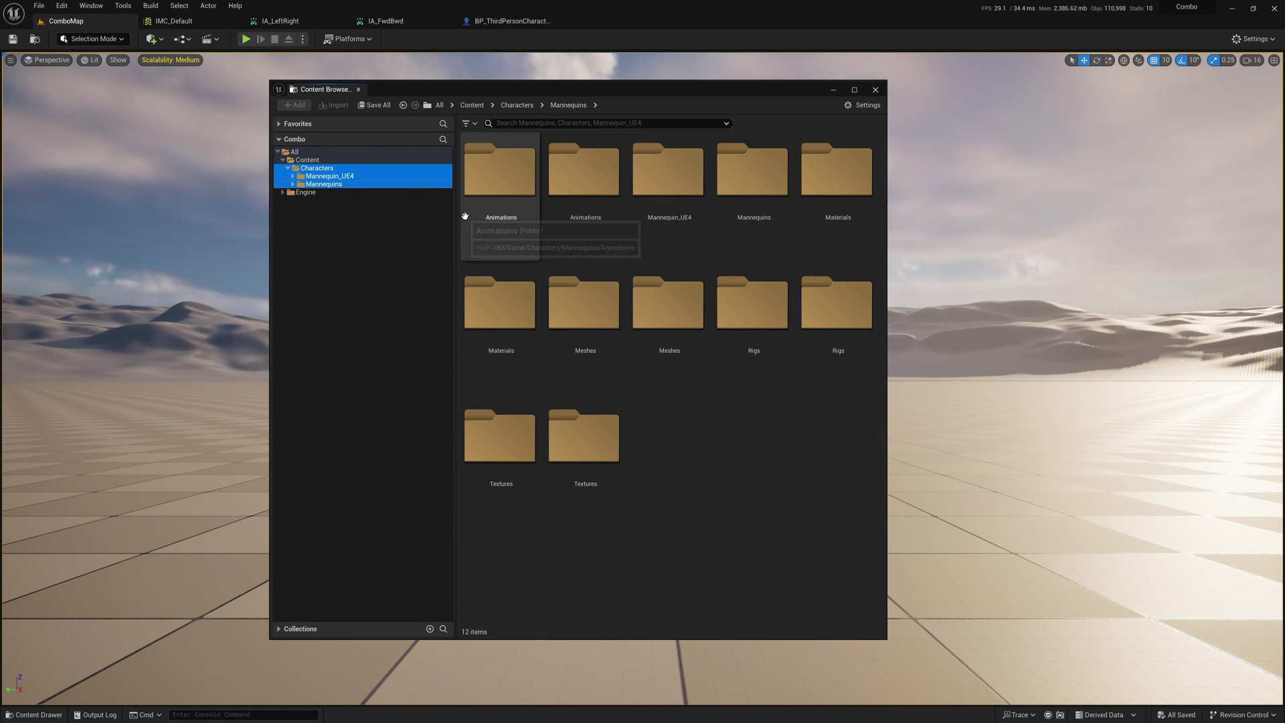
click(324, 183)
click(290, 169)
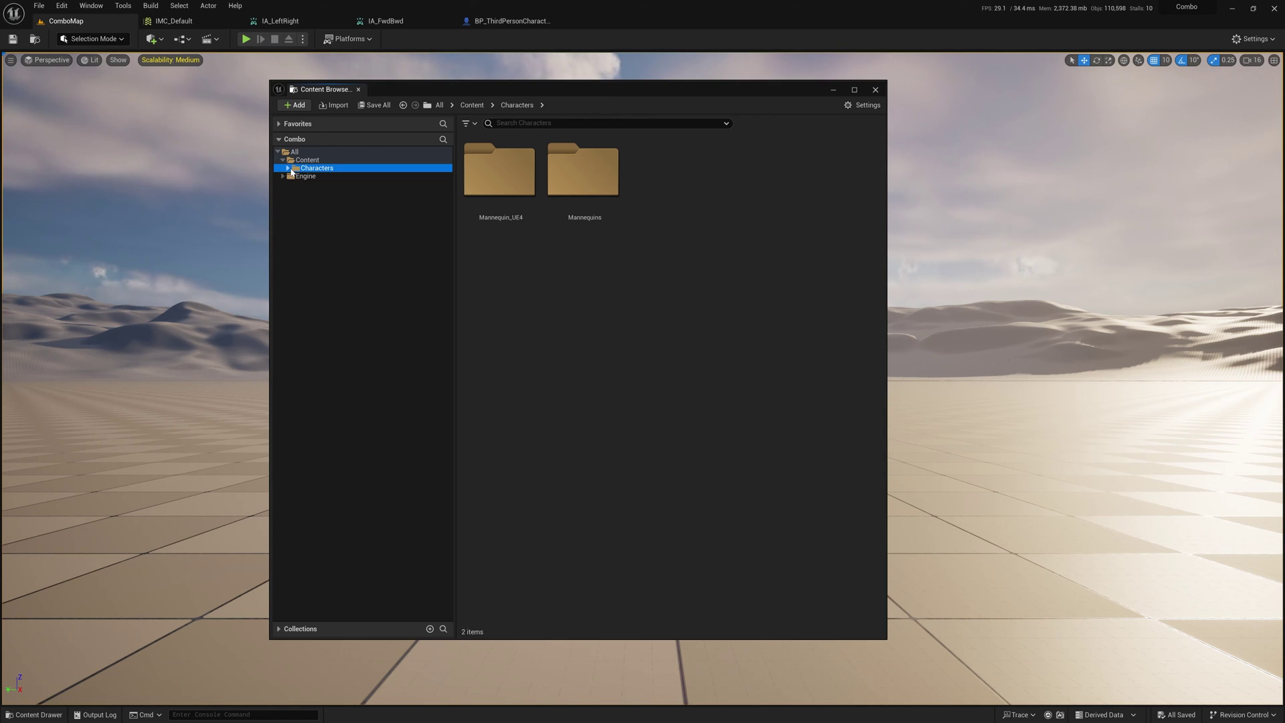
click(307, 161)
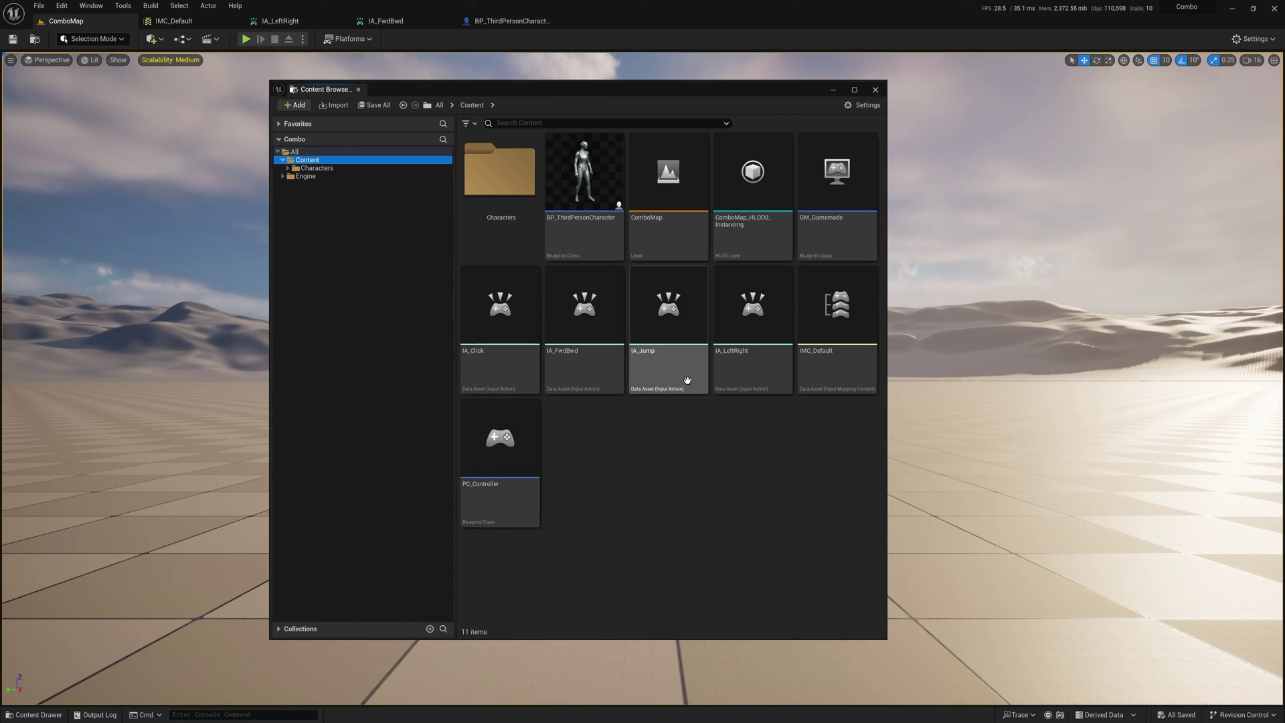
right_click(634, 459)
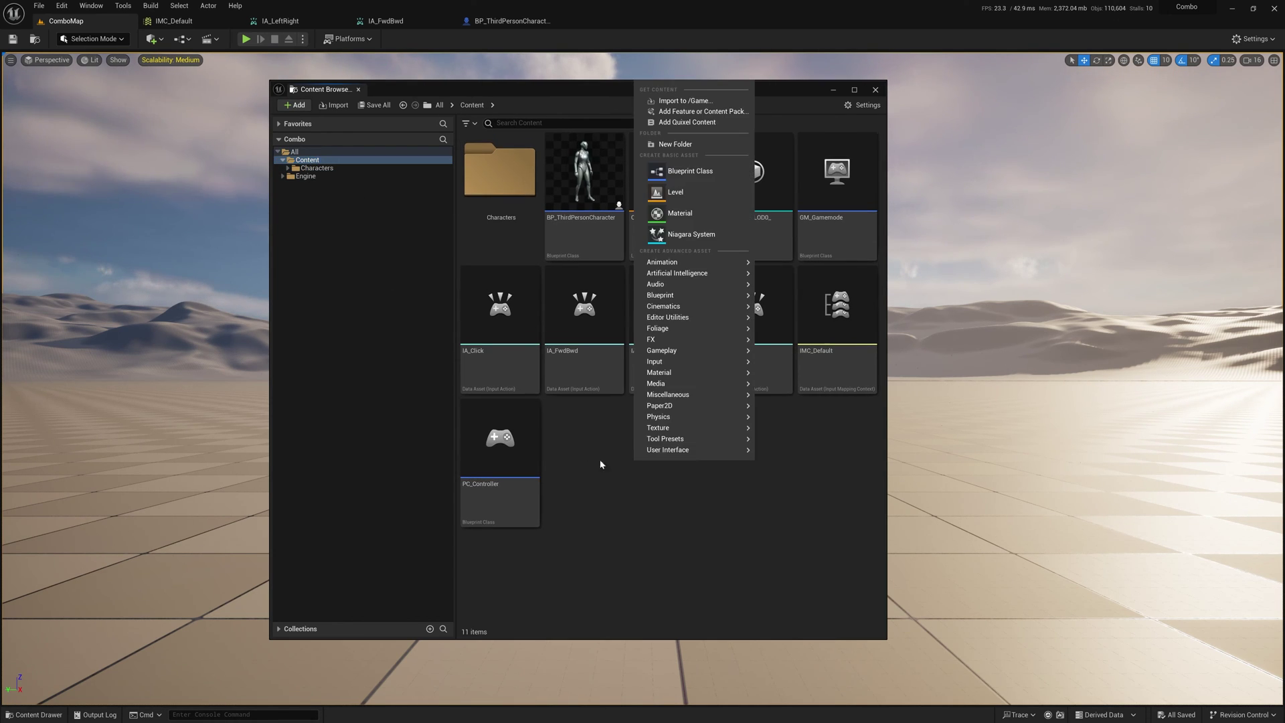
click(674, 144)
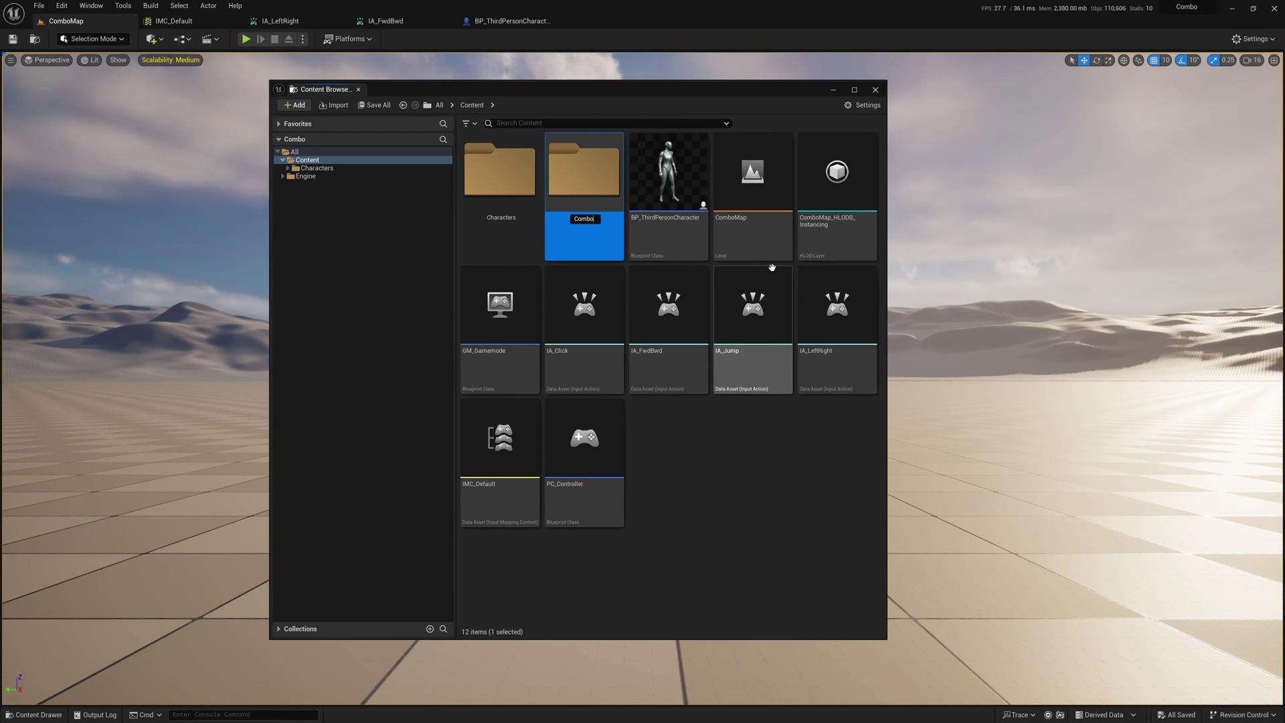
text(Combos)
key(Return)
Step: Create an Input Action named IA_DoubleJump in the Combos folder and open it for editing
double_click(577, 251)
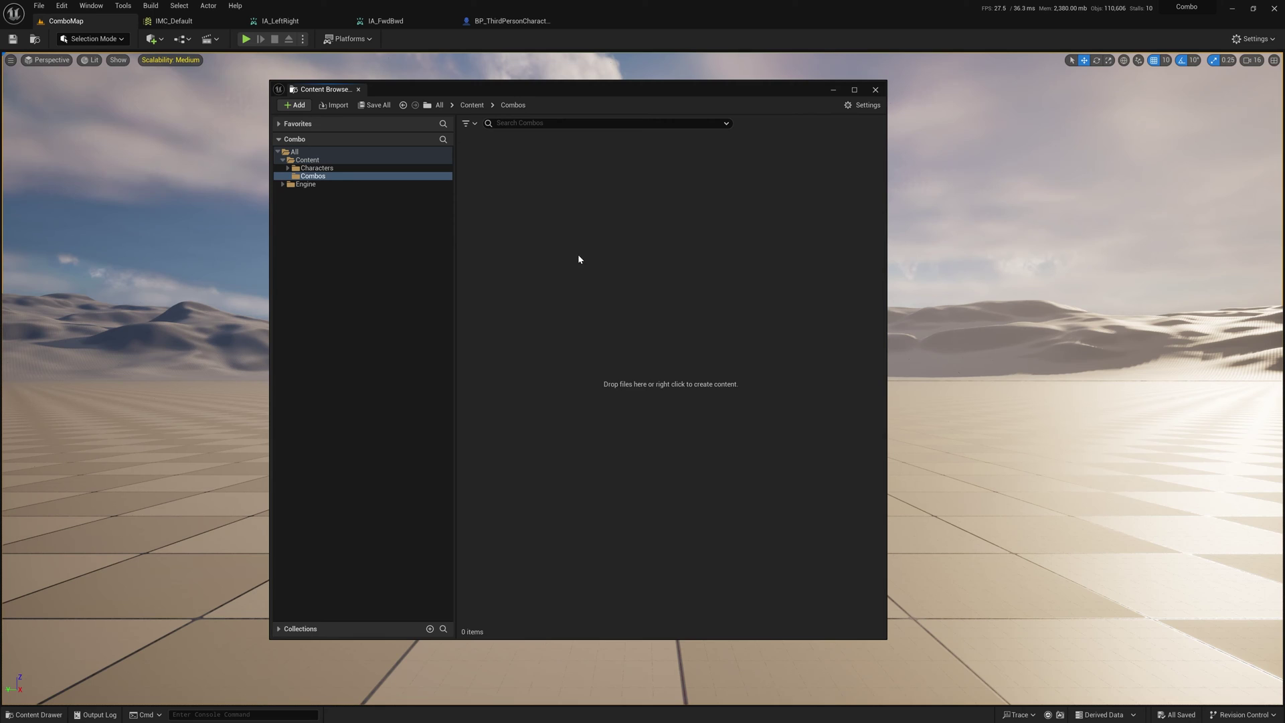
right_click(557, 243)
mouse_move(645, 524)
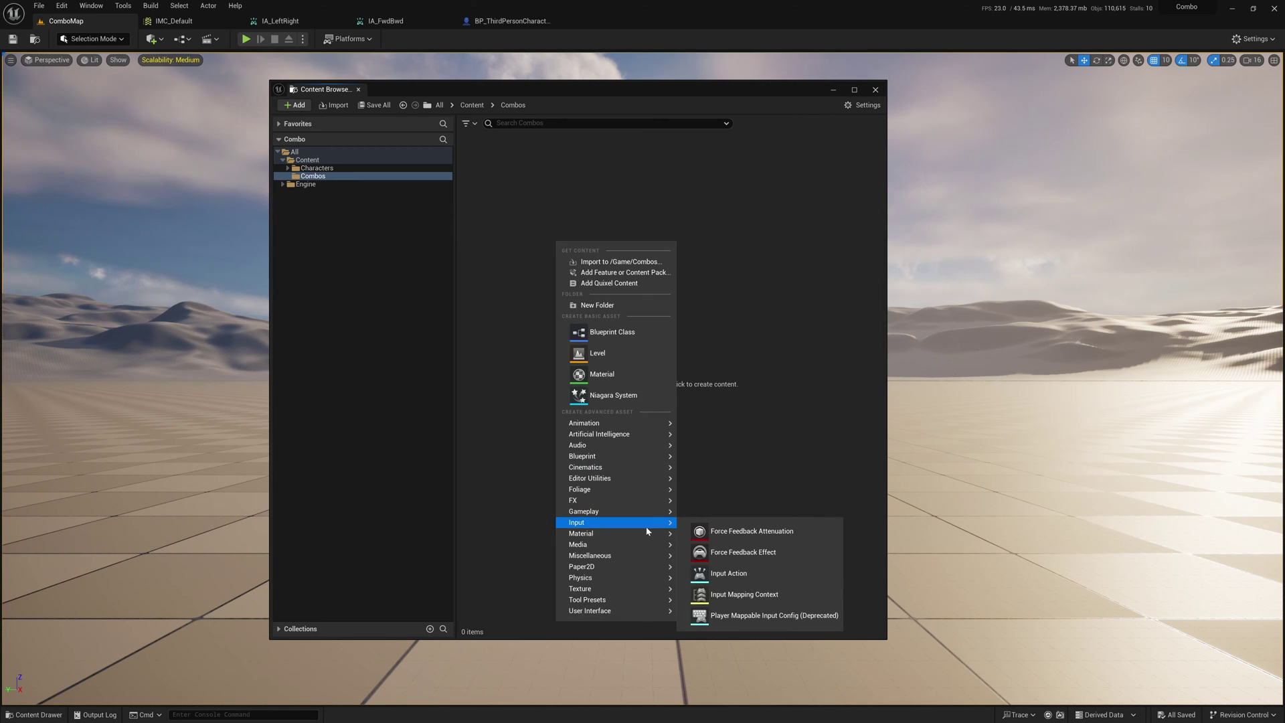
click(766, 569)
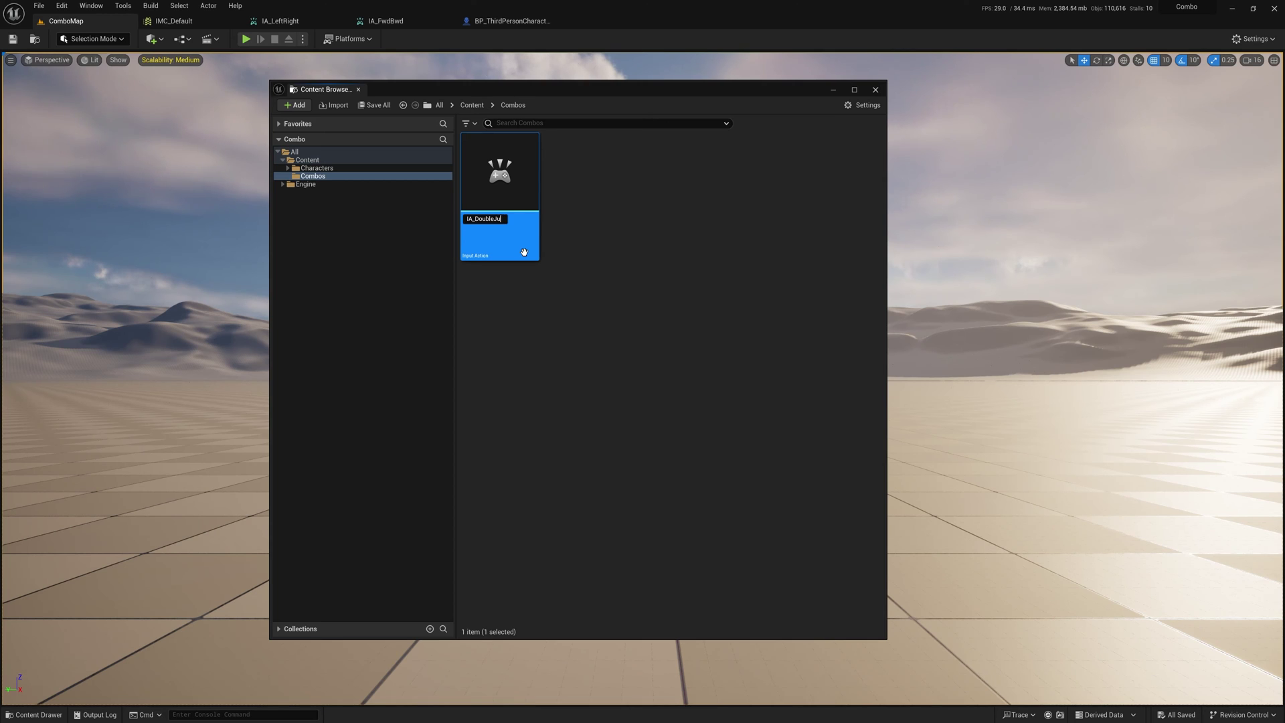
key(Return)
double_click(524, 251)
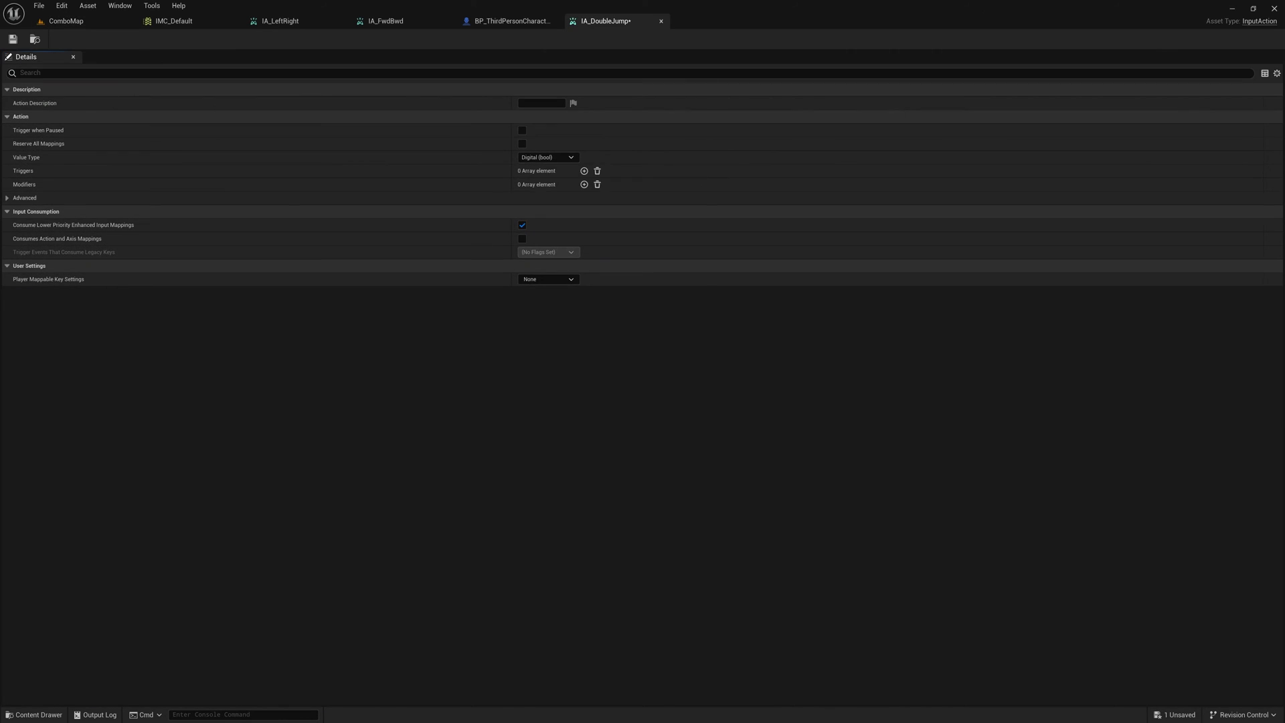
Step: Keep the action's value type at Digital (bool) and add a trigger of type Combo (Beta)
click(572, 157)
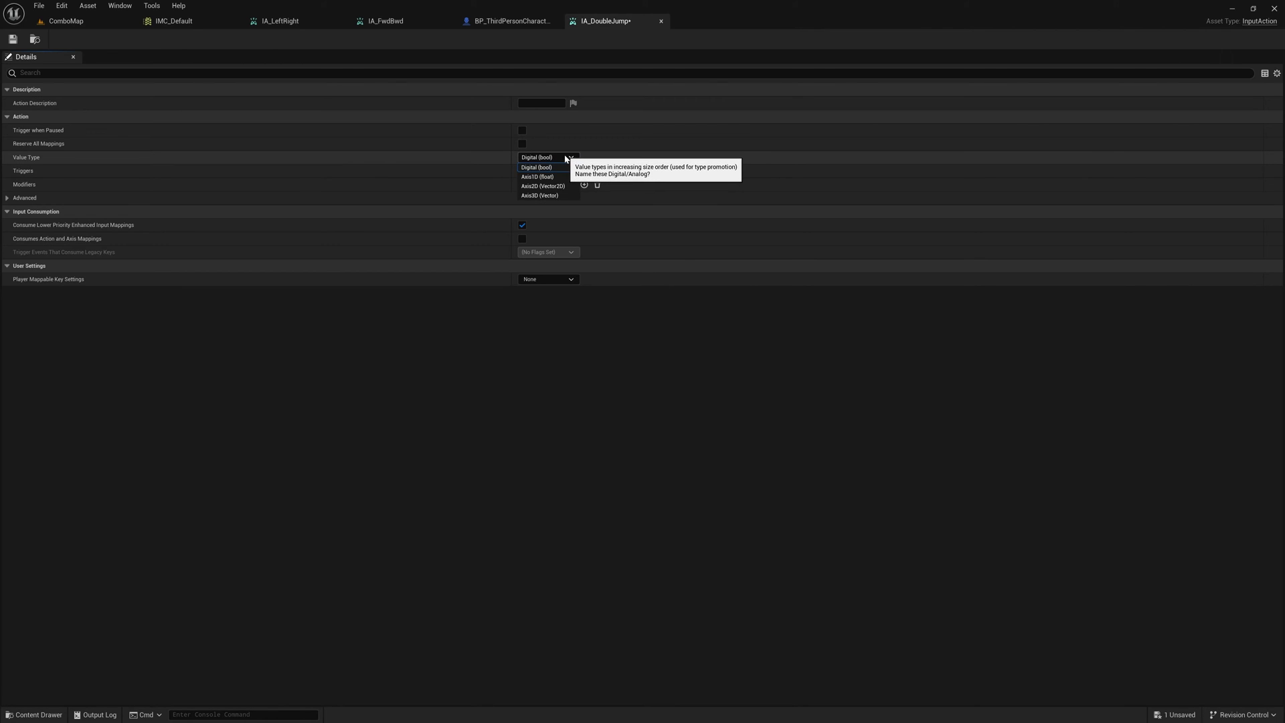
click(564, 157)
click(561, 160)
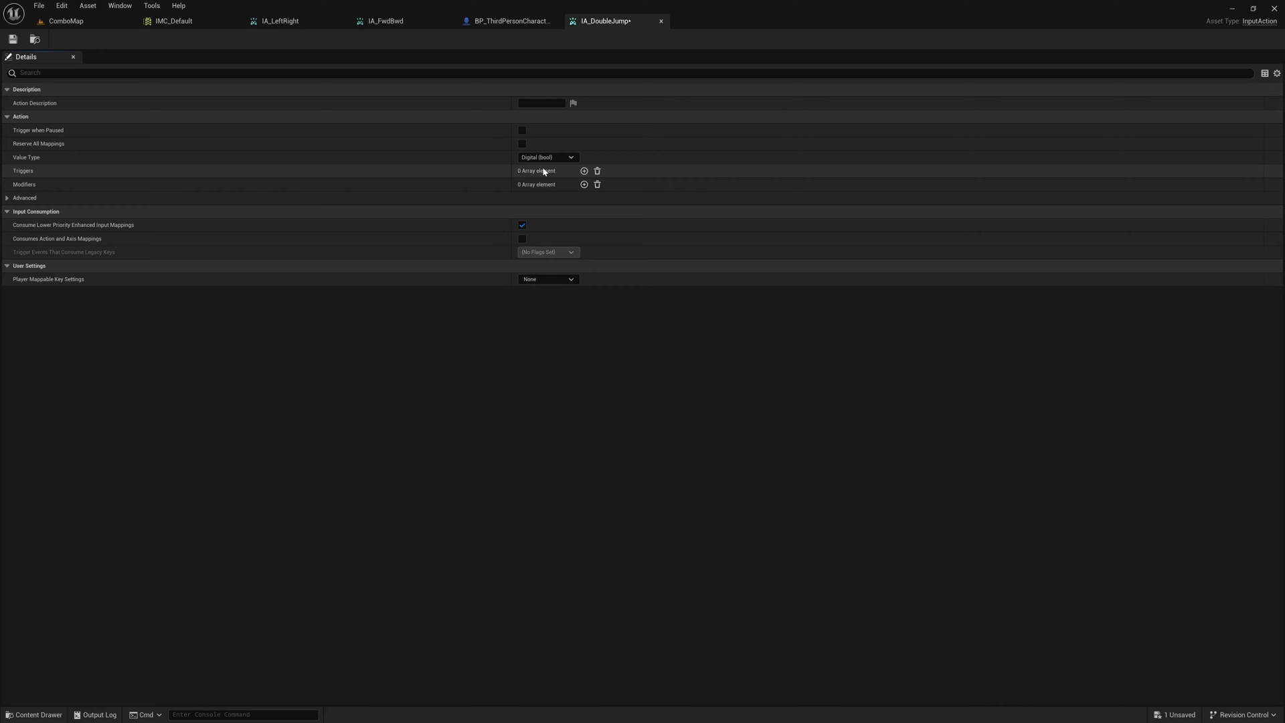
click(584, 170)
click(565, 185)
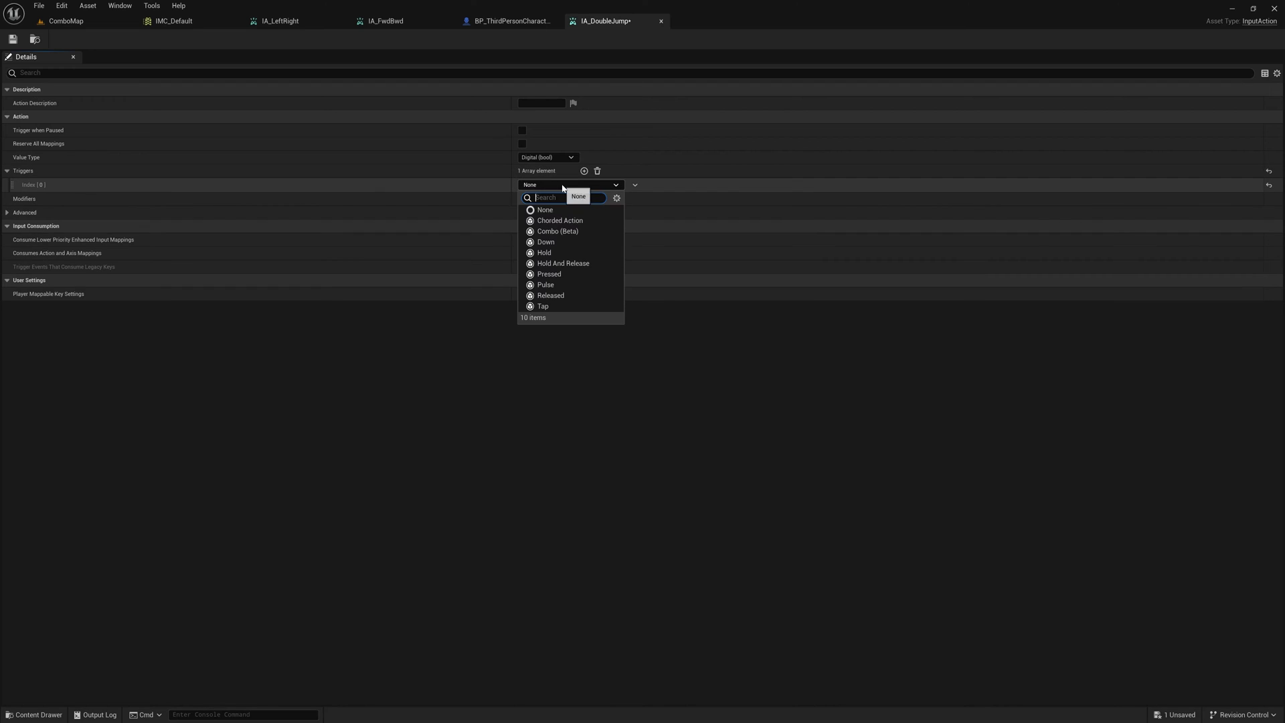
click(561, 231)
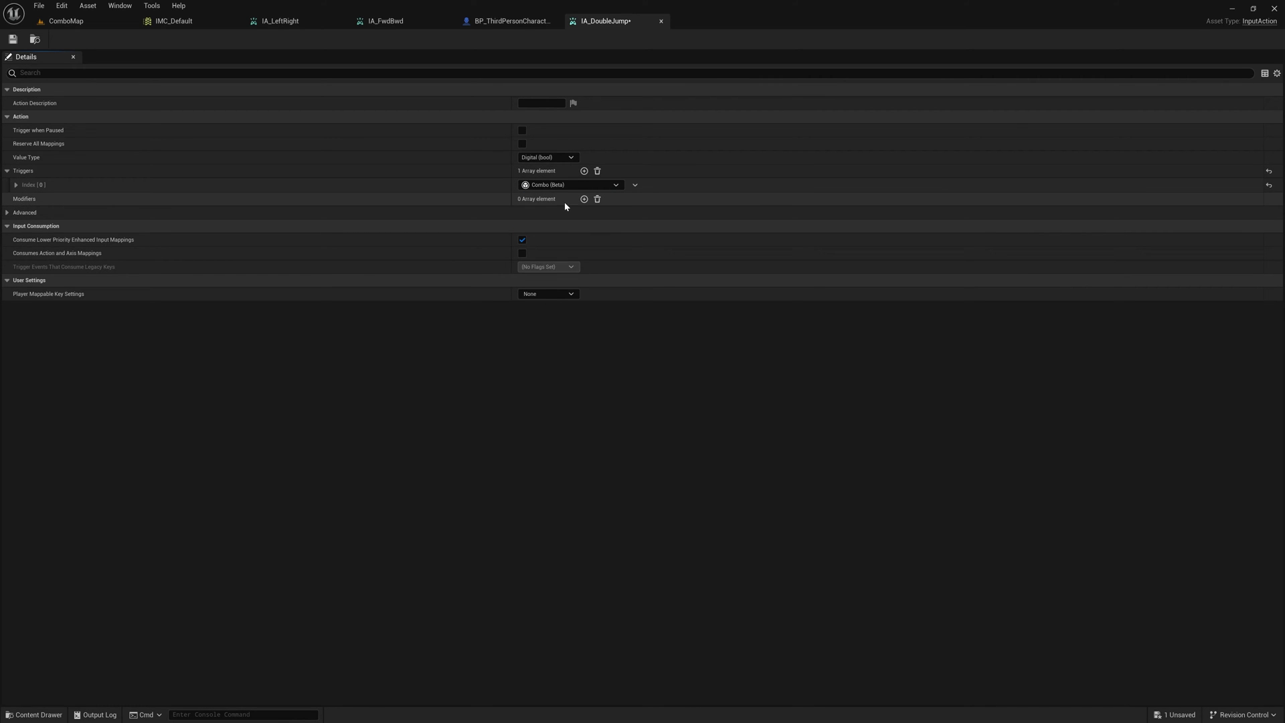
Step: Add a combo action to the trigger, with IA_Jump as its step action and only Completed as its completion state
click(15, 184)
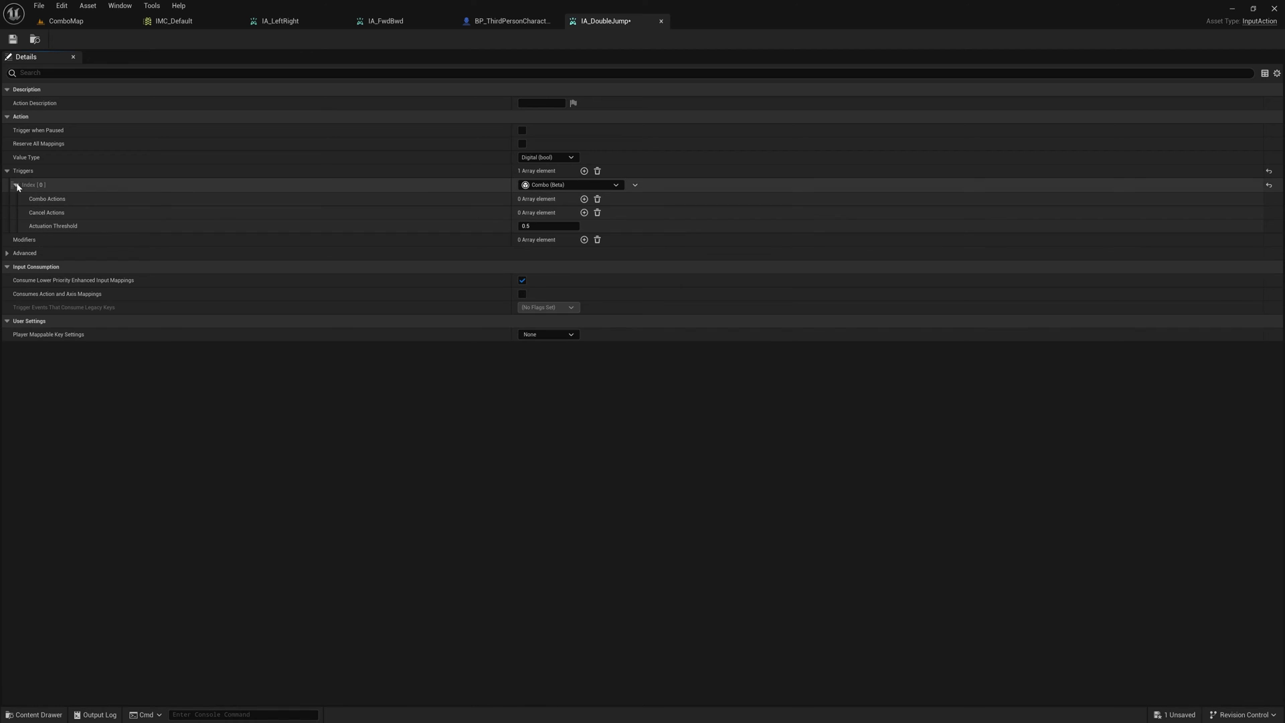
click(584, 199)
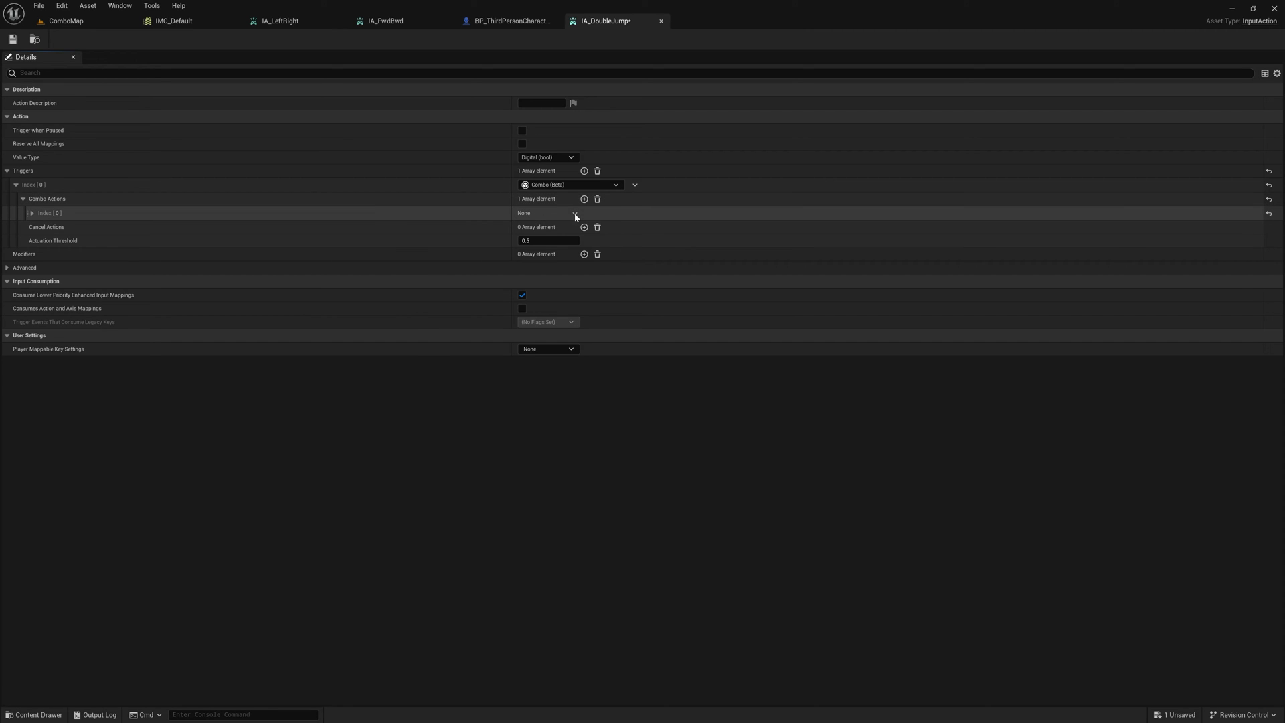
click(32, 213)
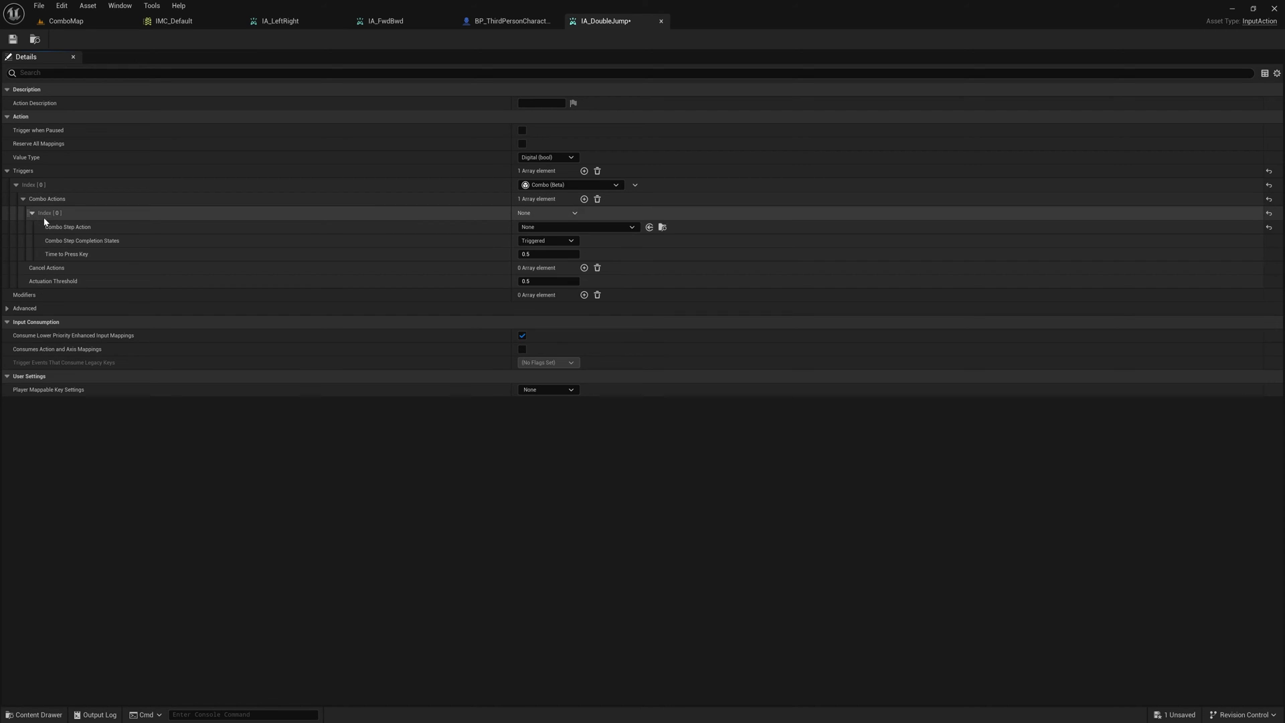
click(558, 227)
scroll(621, 376, down, 2)
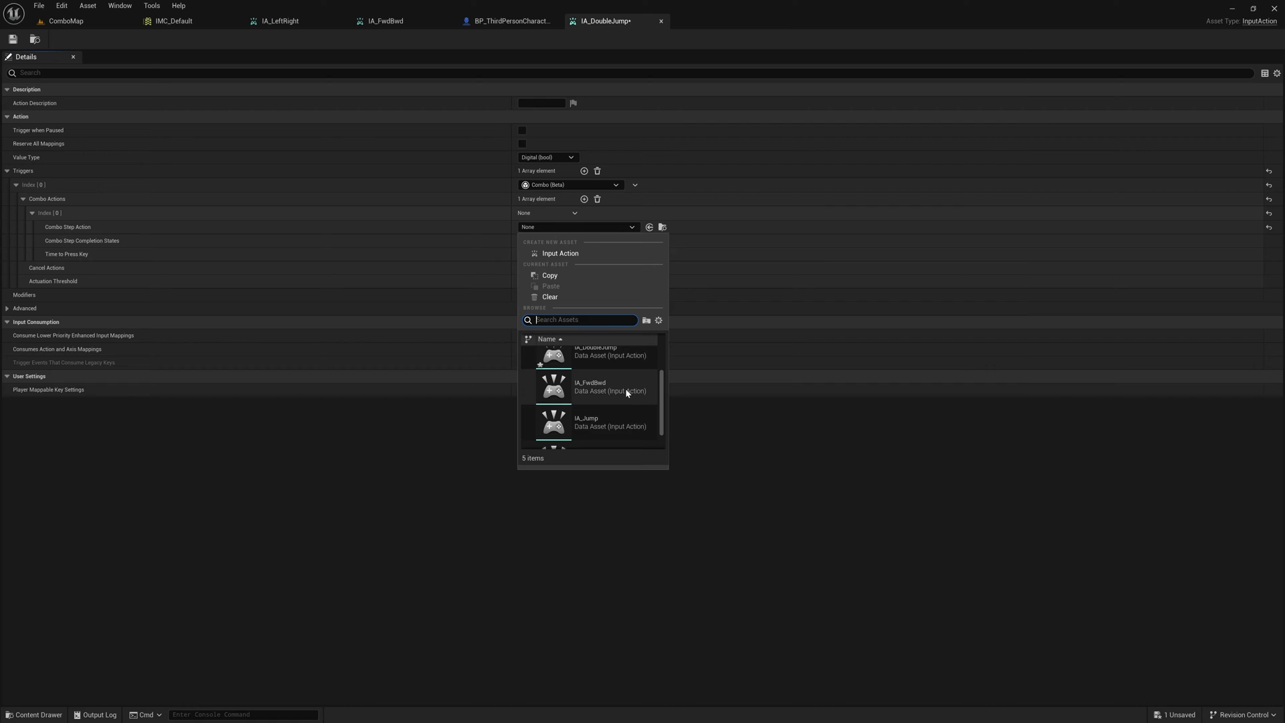
click(626, 388)
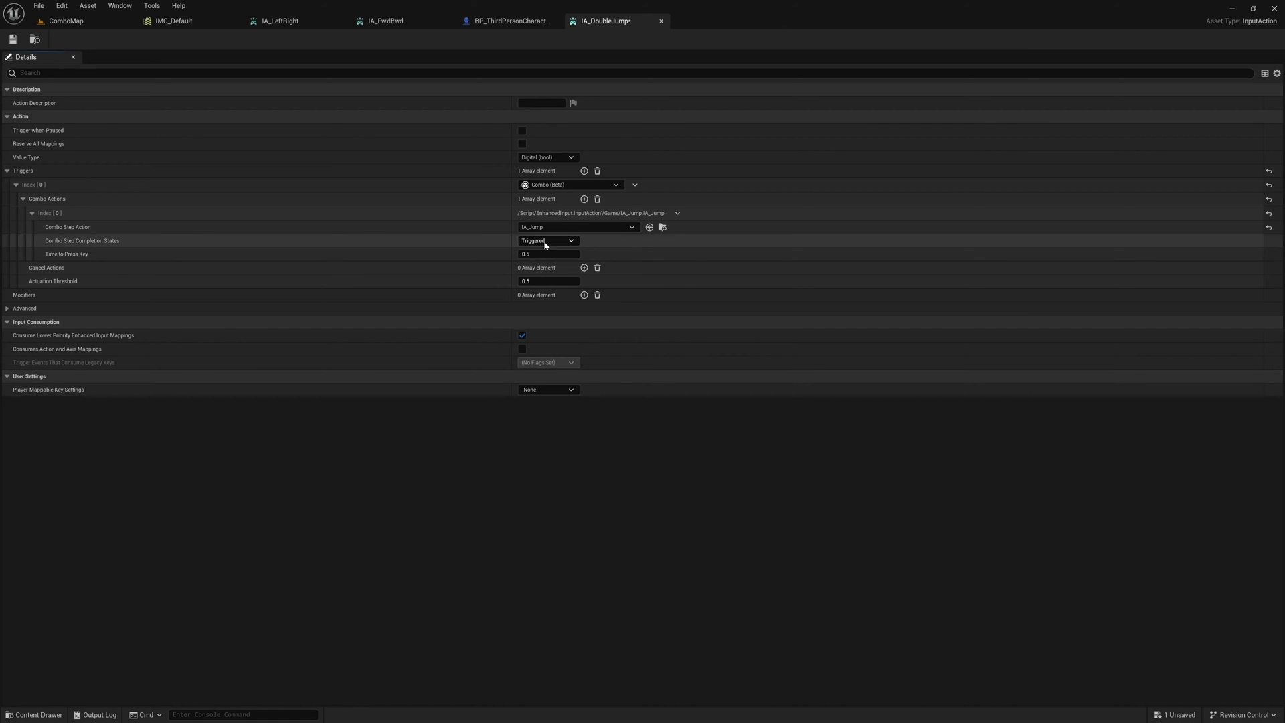
click(546, 242)
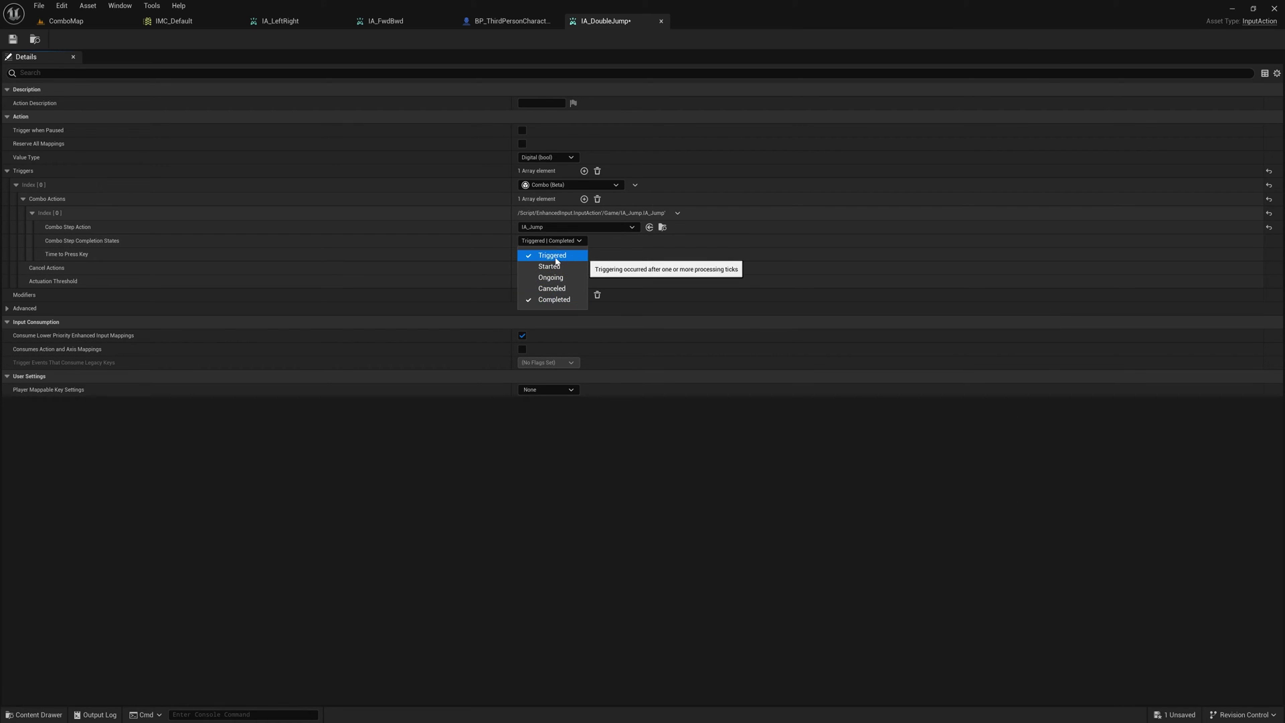
click(555, 257)
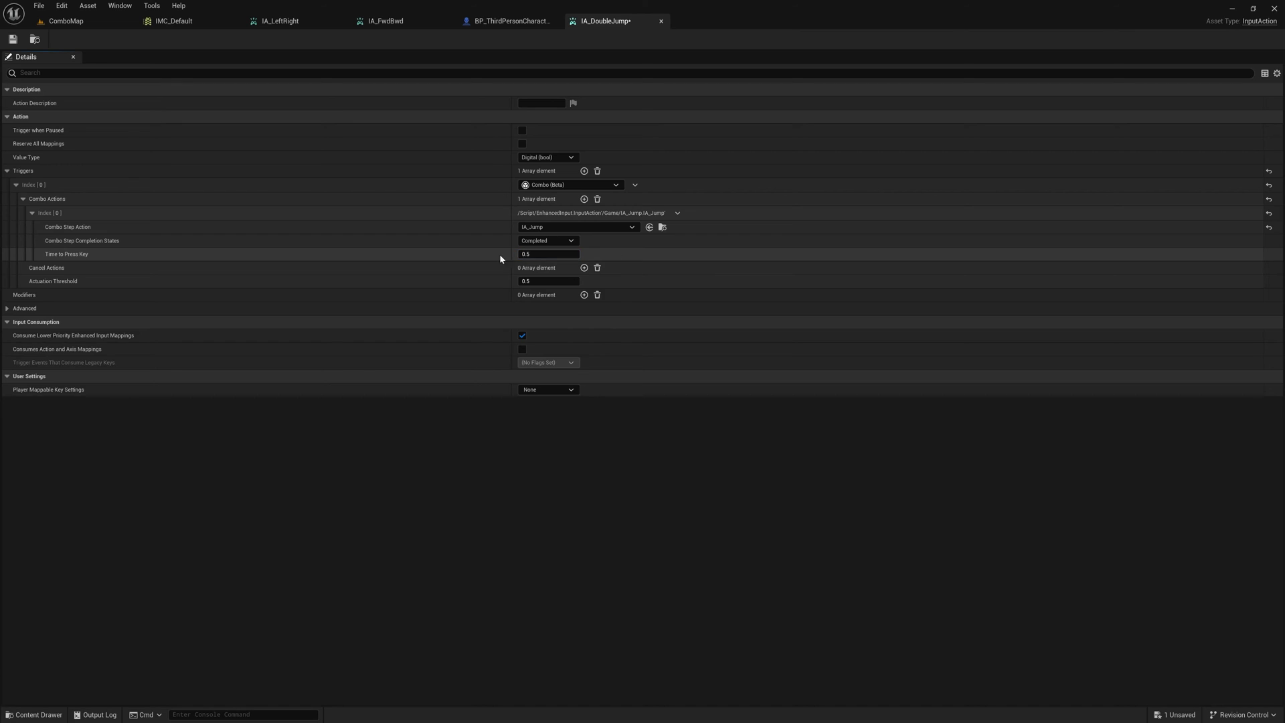
Step: Add a second combo action and copy the first one's IA_Jump and Completed settings into it
click(584, 200)
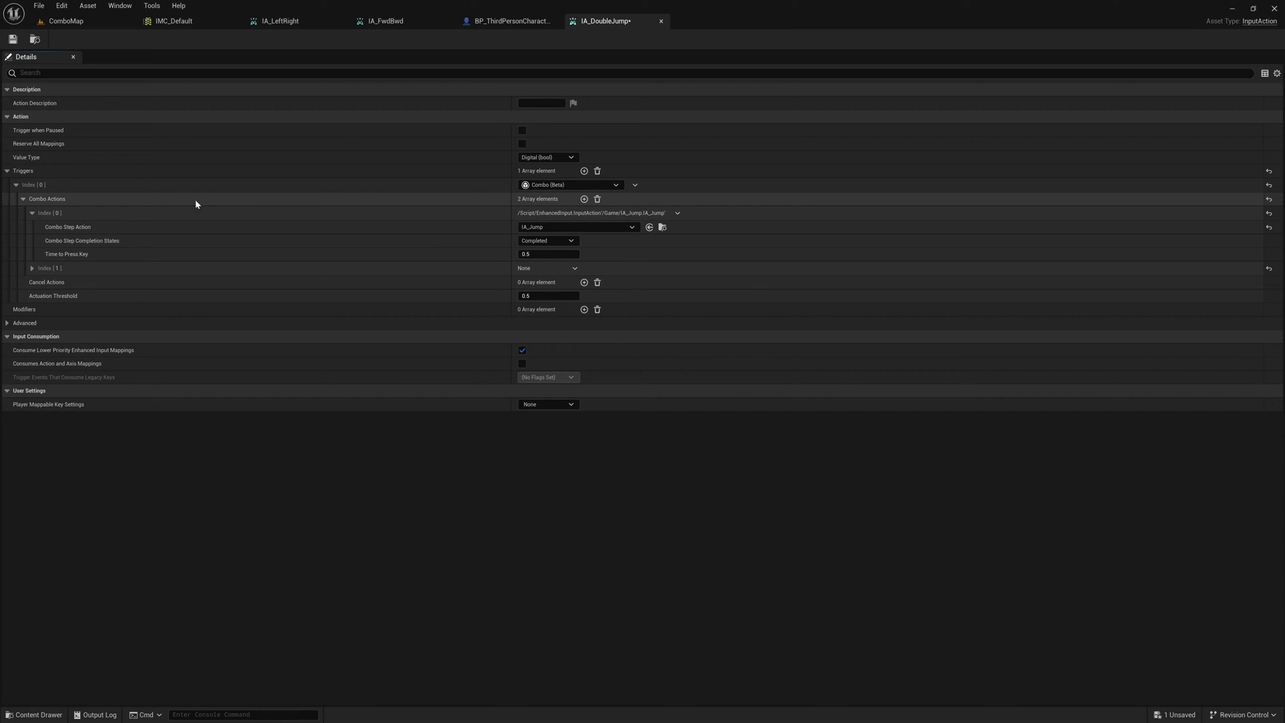
right_click(140, 214)
click(173, 263)
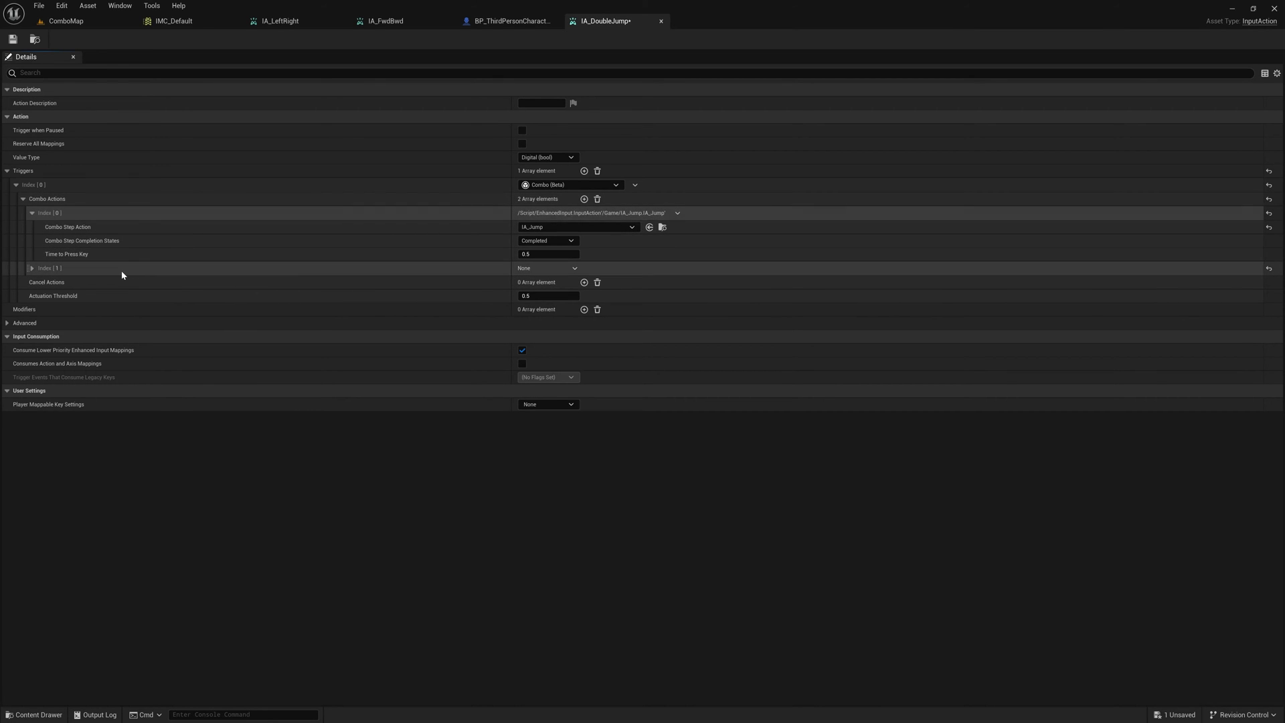
right_click(124, 271)
click(174, 331)
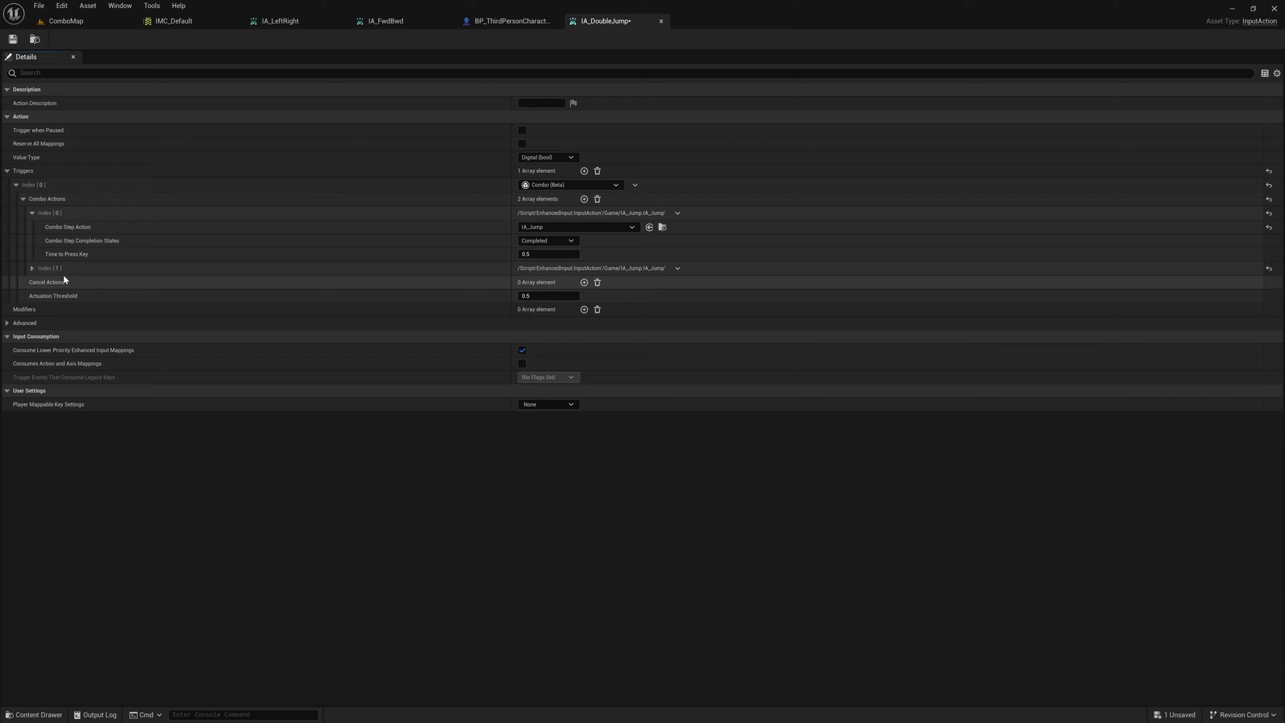
click(32, 268)
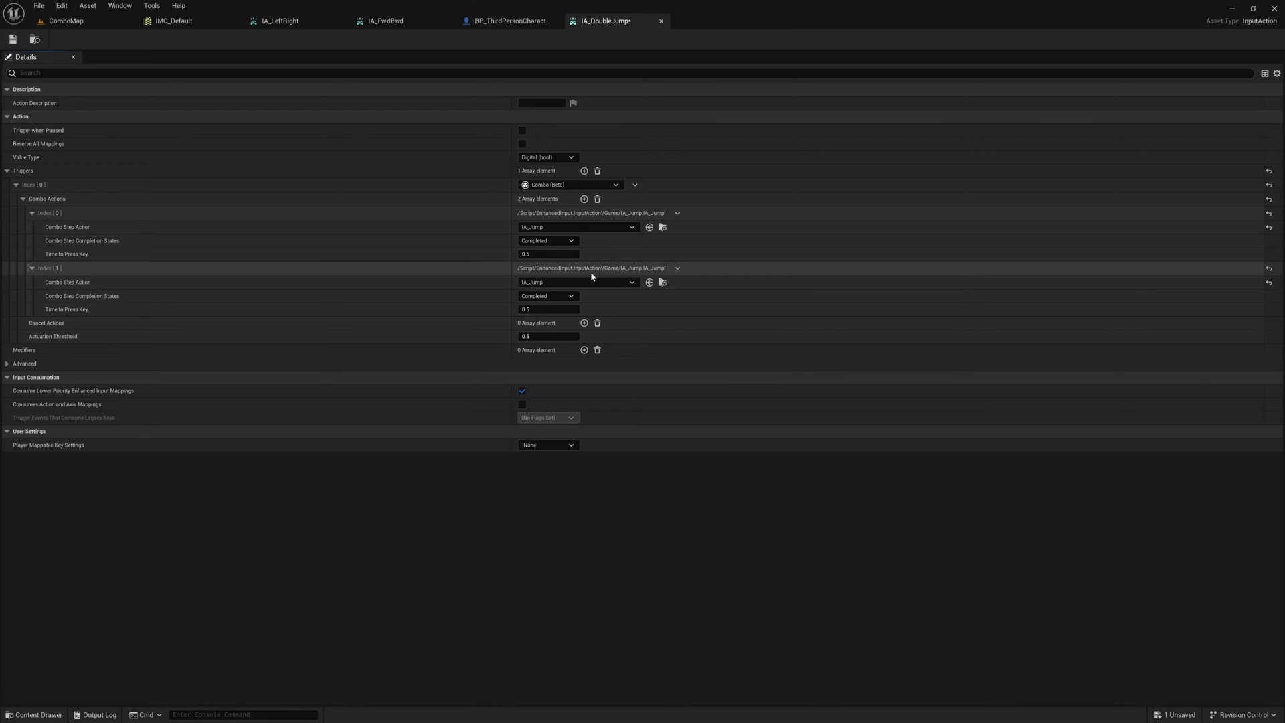
Step: Set the first combo action's Time to Press Key to 0.2 and save IA_DoubleJump
click(546, 254)
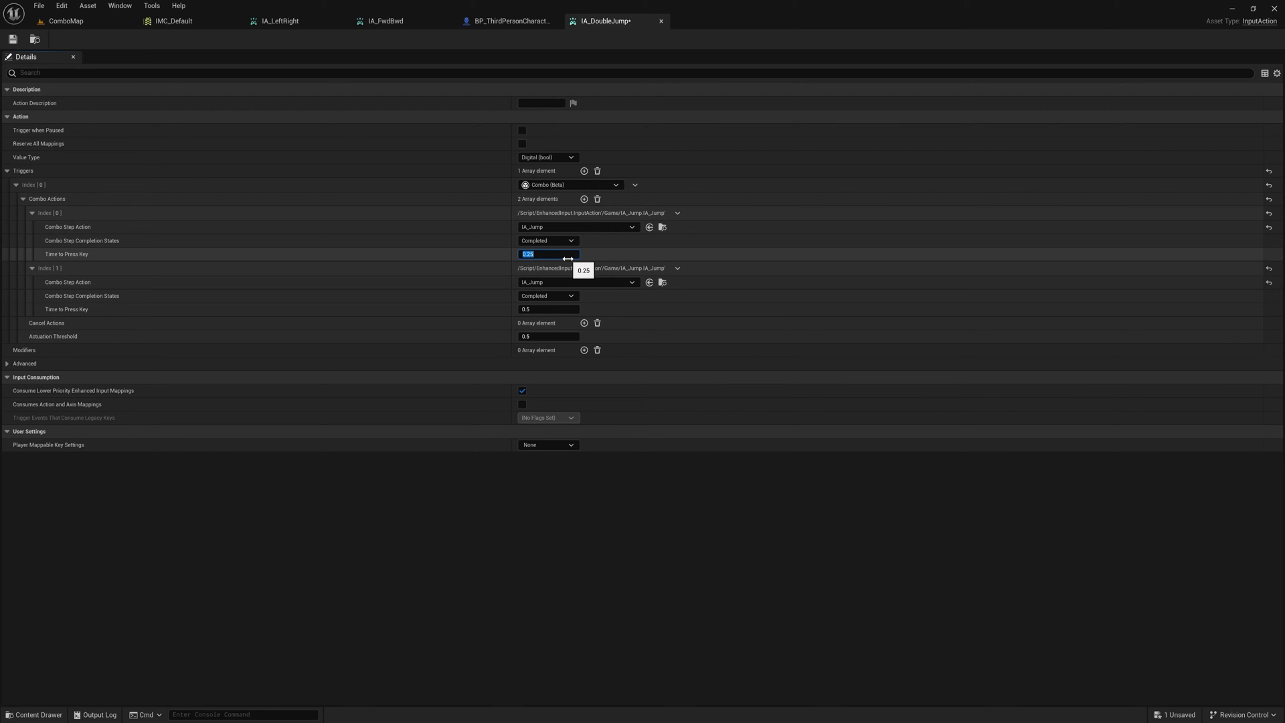
text(2)
key(Return)
click(15, 40)
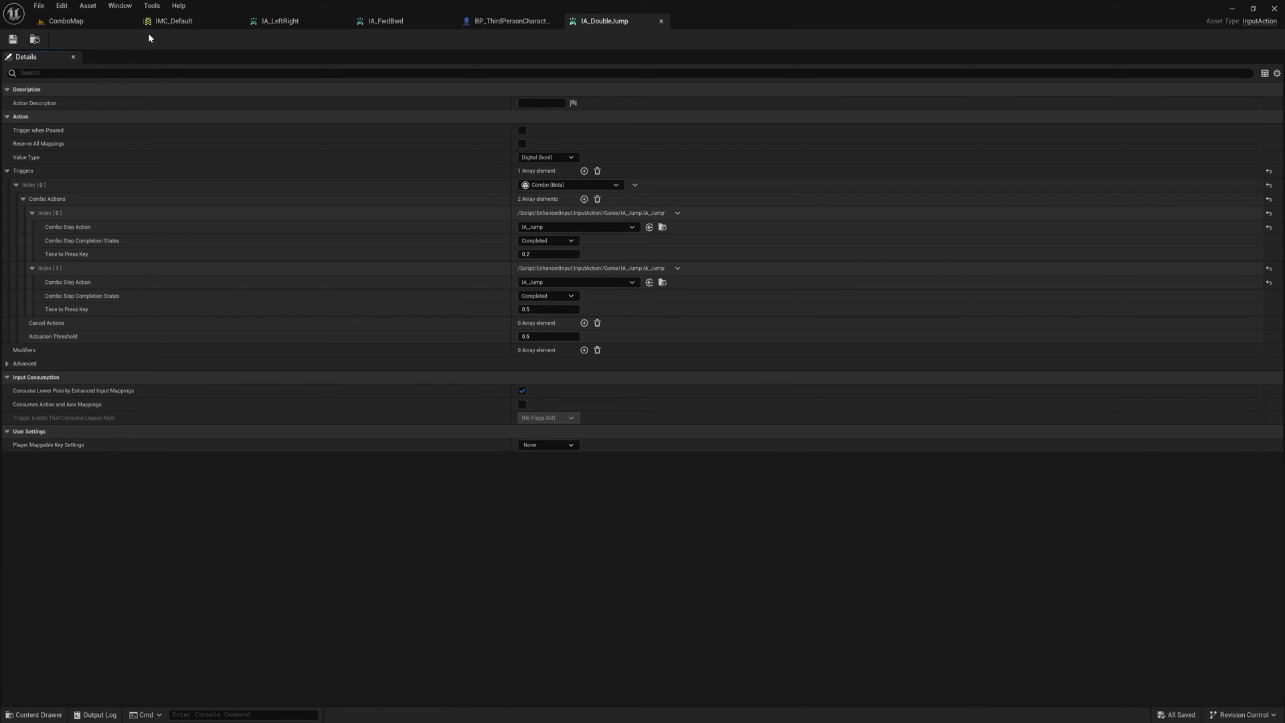
Step: Add a new mapping to IMC_Default and assign IA_DoubleJump to it
click(197, 23)
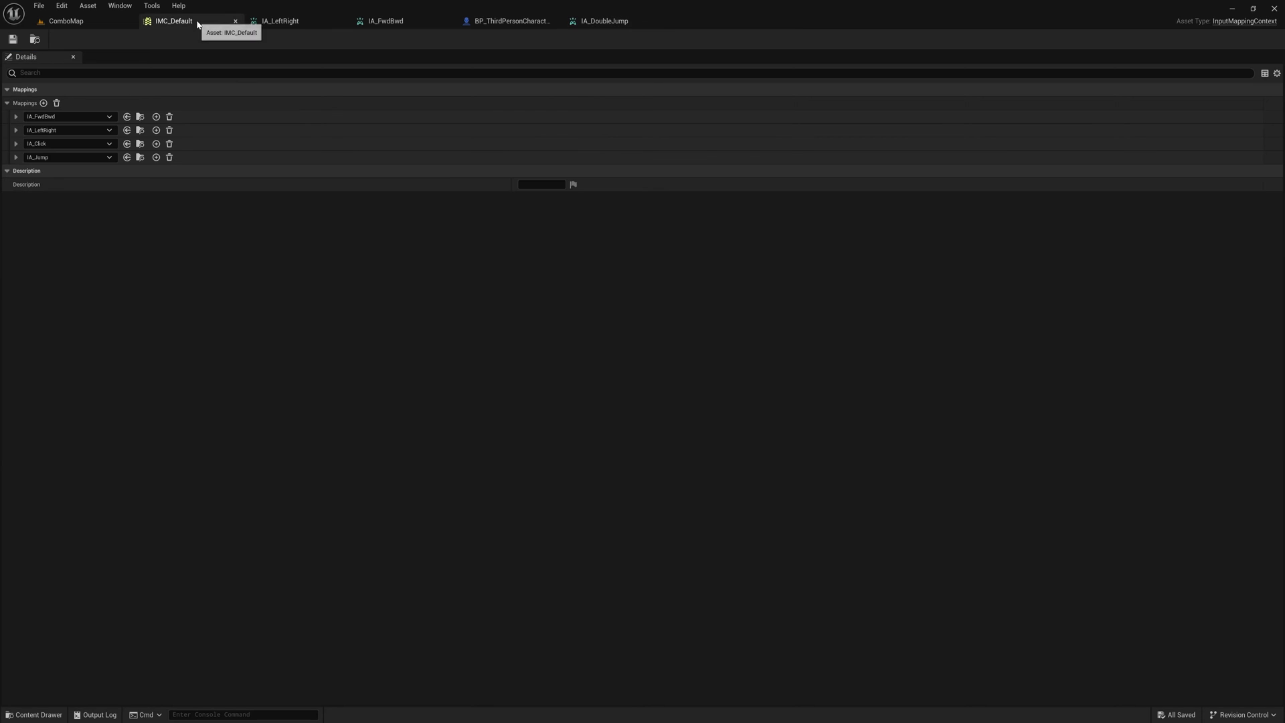
click(43, 104)
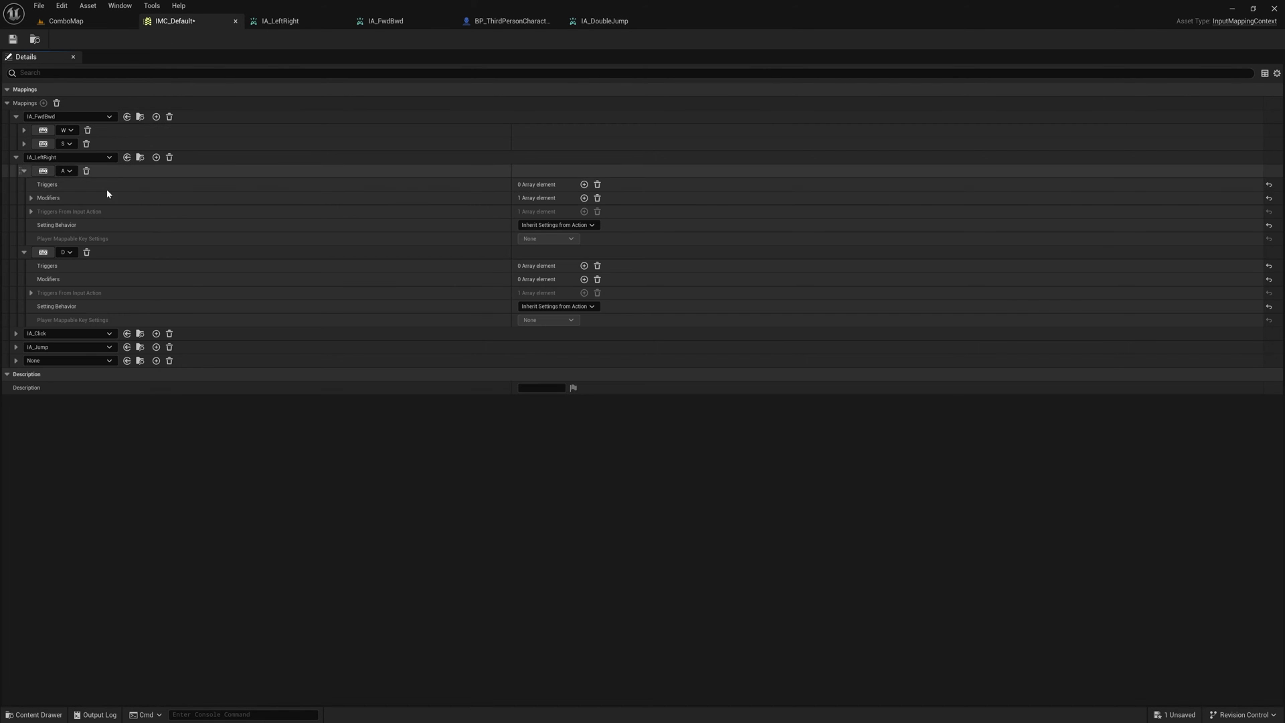
click(16, 116)
click(16, 129)
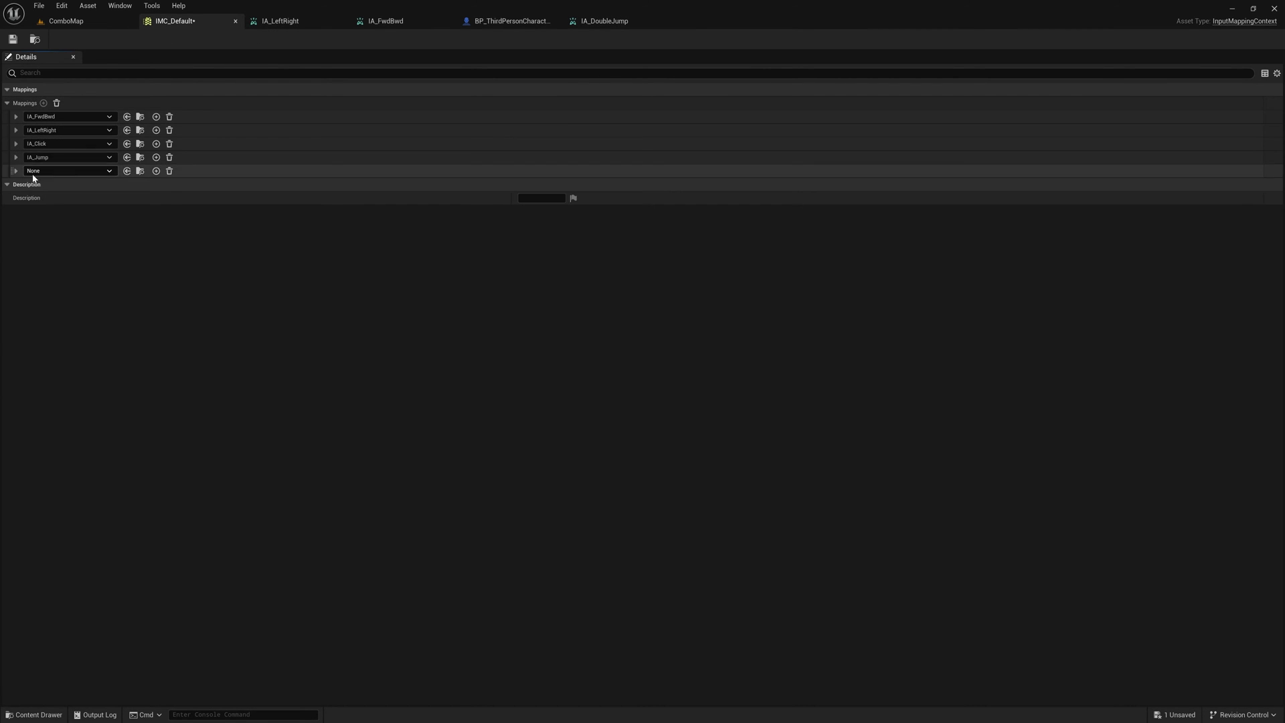
click(80, 170)
text(doub)
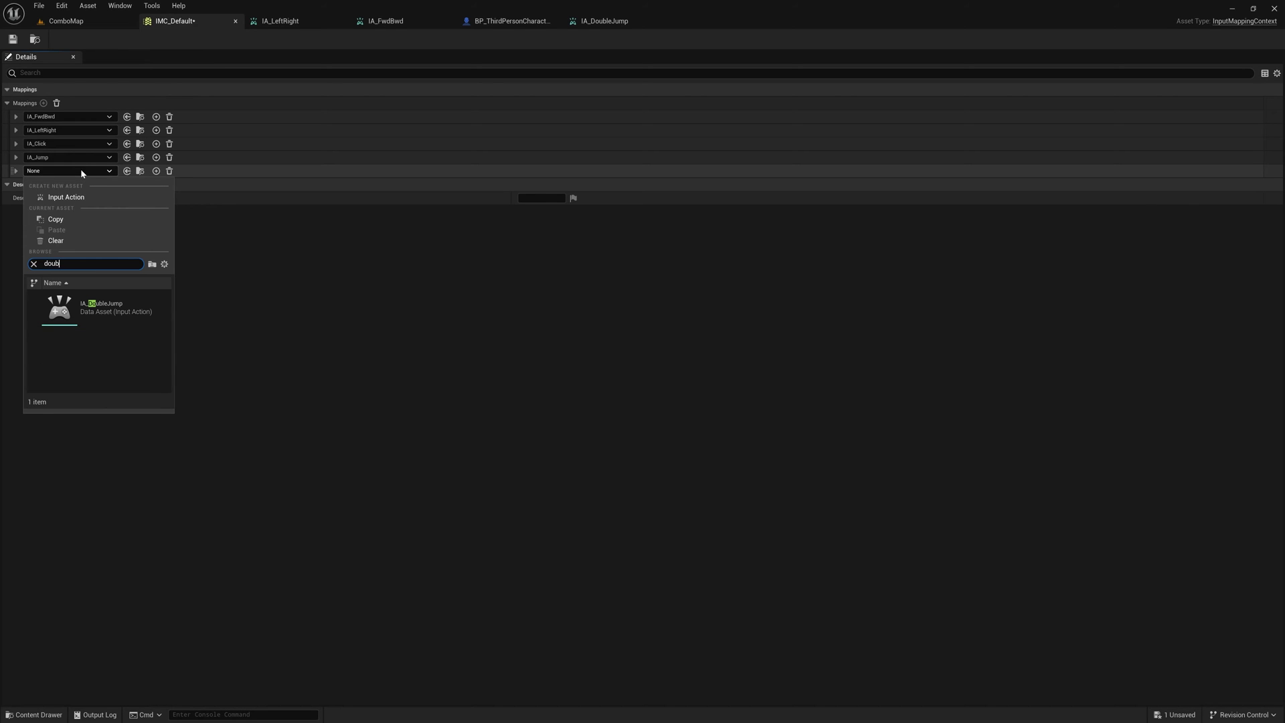
click(109, 303)
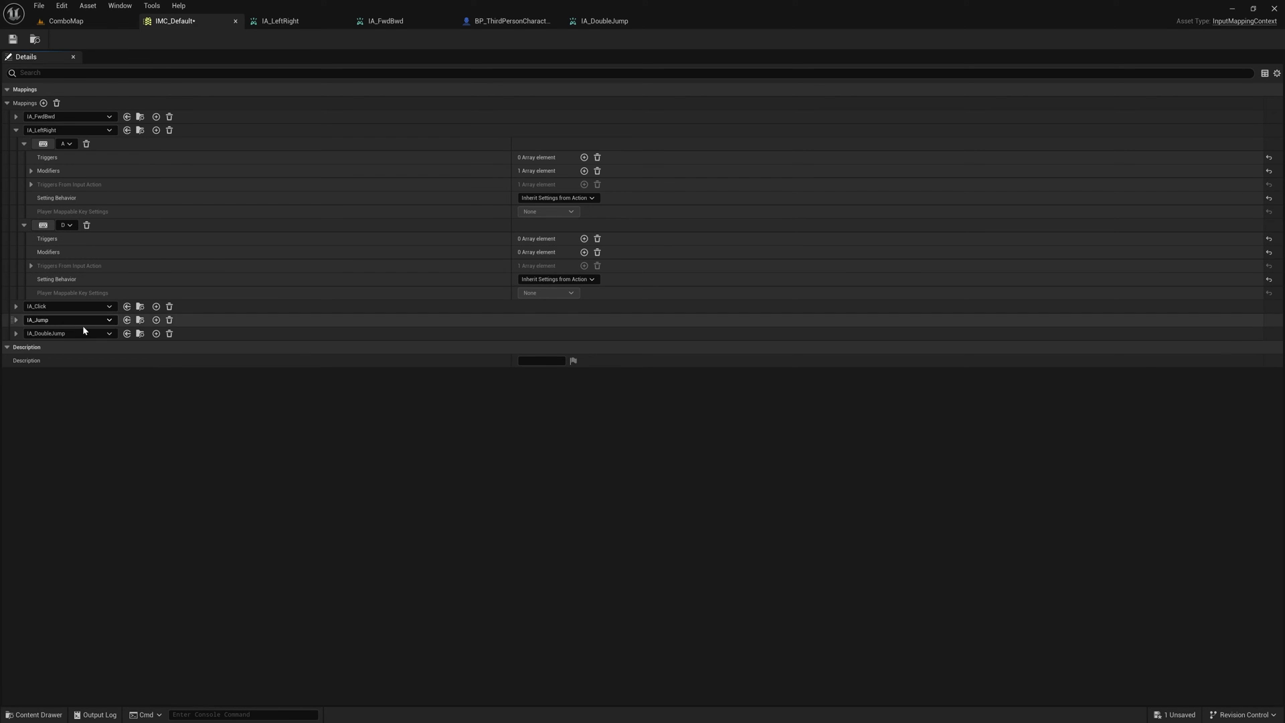
Step: Expand the IA_DoubleJump mapping down to its Combo Key settings, collapse IA_LeftRight, and save IMC_Default
click(16, 334)
click(24, 347)
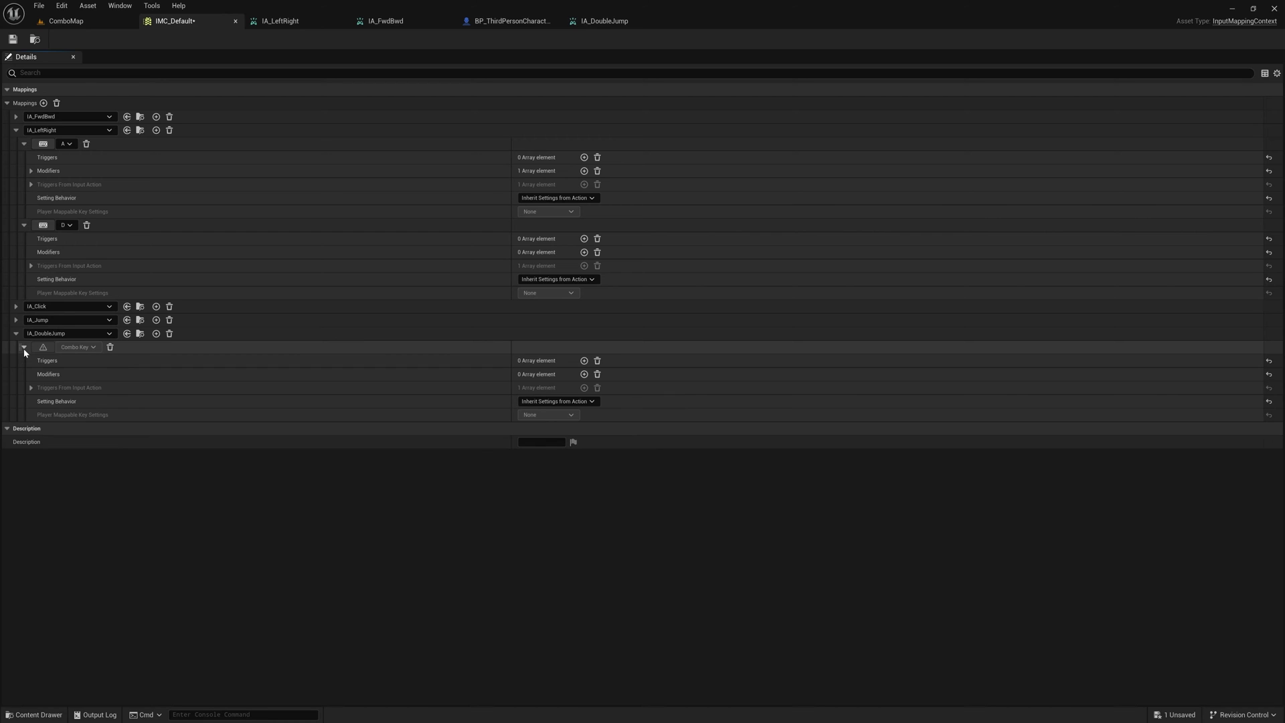
click(24, 347)
click(15, 130)
click(24, 184)
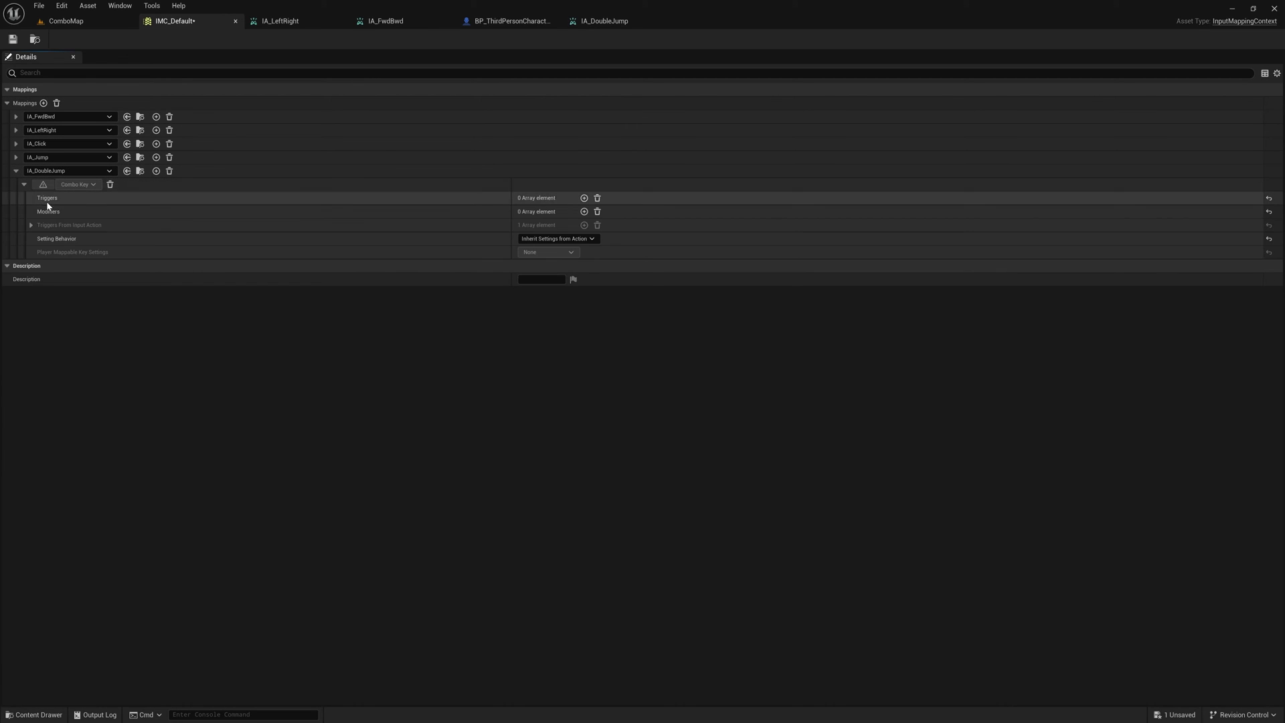
key(ctrl+s)
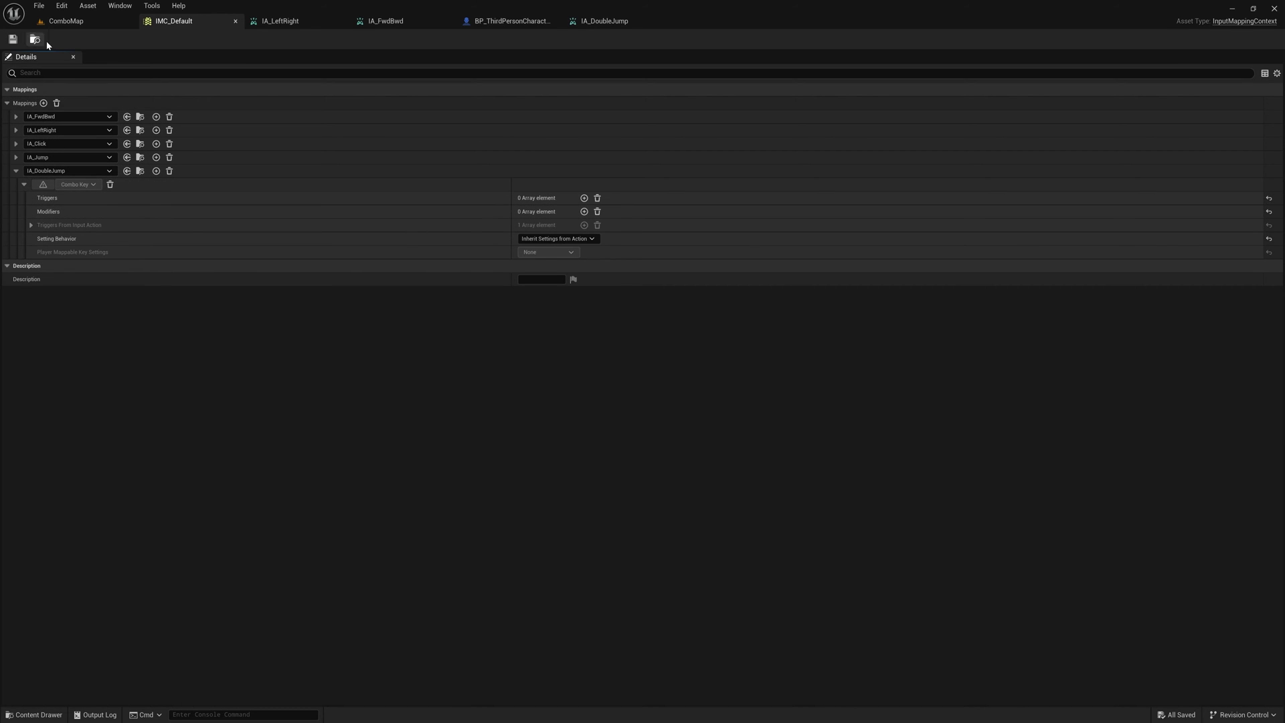
Step: Add an IA_DoubleJump enhanced action event below the Jump Input group in BP_ThirdPersonCharacter's event graph and expand its pins
click(496, 24)
right_drag(595, 380, 574, 295)
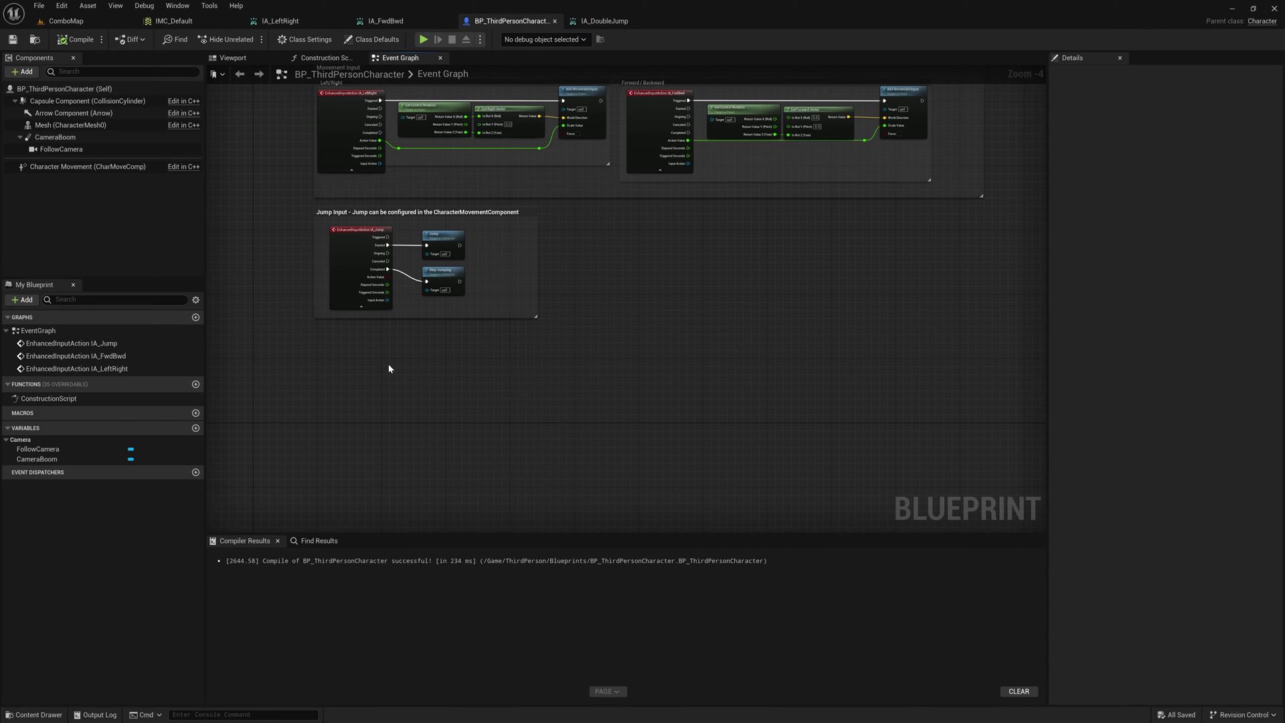
right_click(376, 367)
text(ia double j)
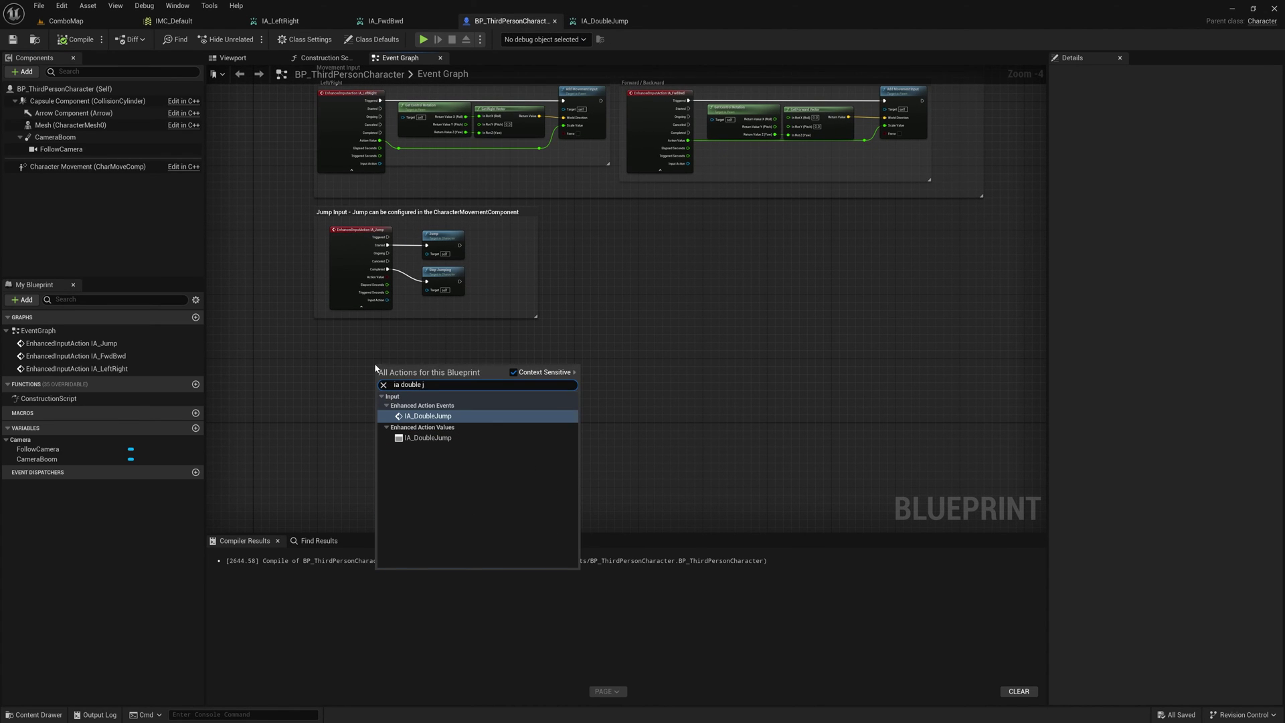
key(Return)
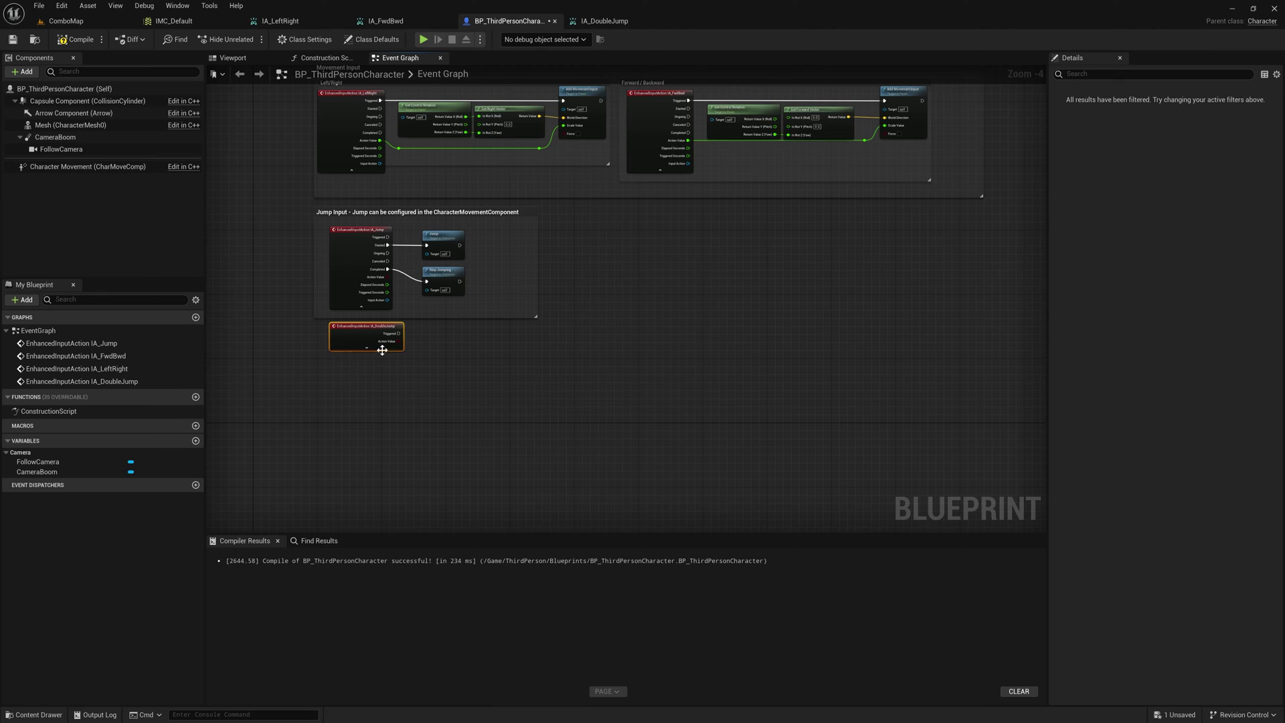
scroll(432, 285, up, 2)
click(447, 191)
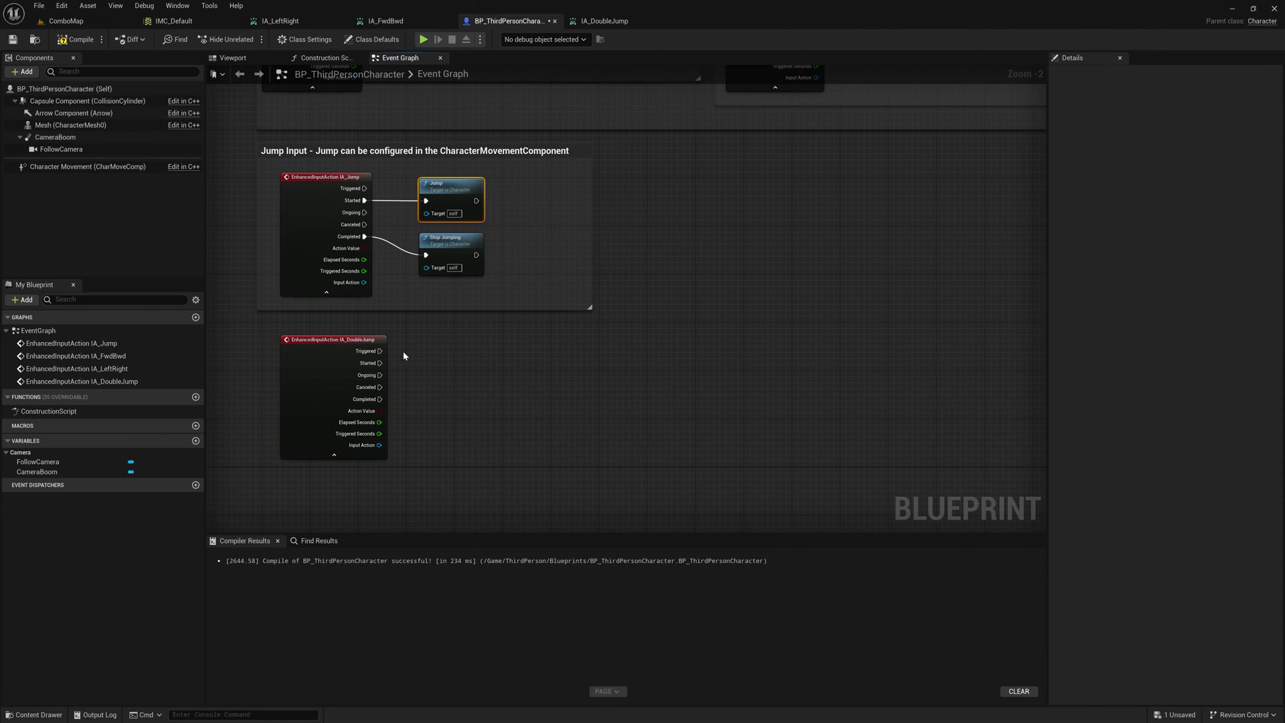
Step: Connect a Print String node to the IA_DoubleJump event's Started output and set its text to DOUBLE JUMP
scroll(398, 358, up, 1)
drag(384, 364, 472, 382)
text(print string)
key(Return)
click(519, 407)
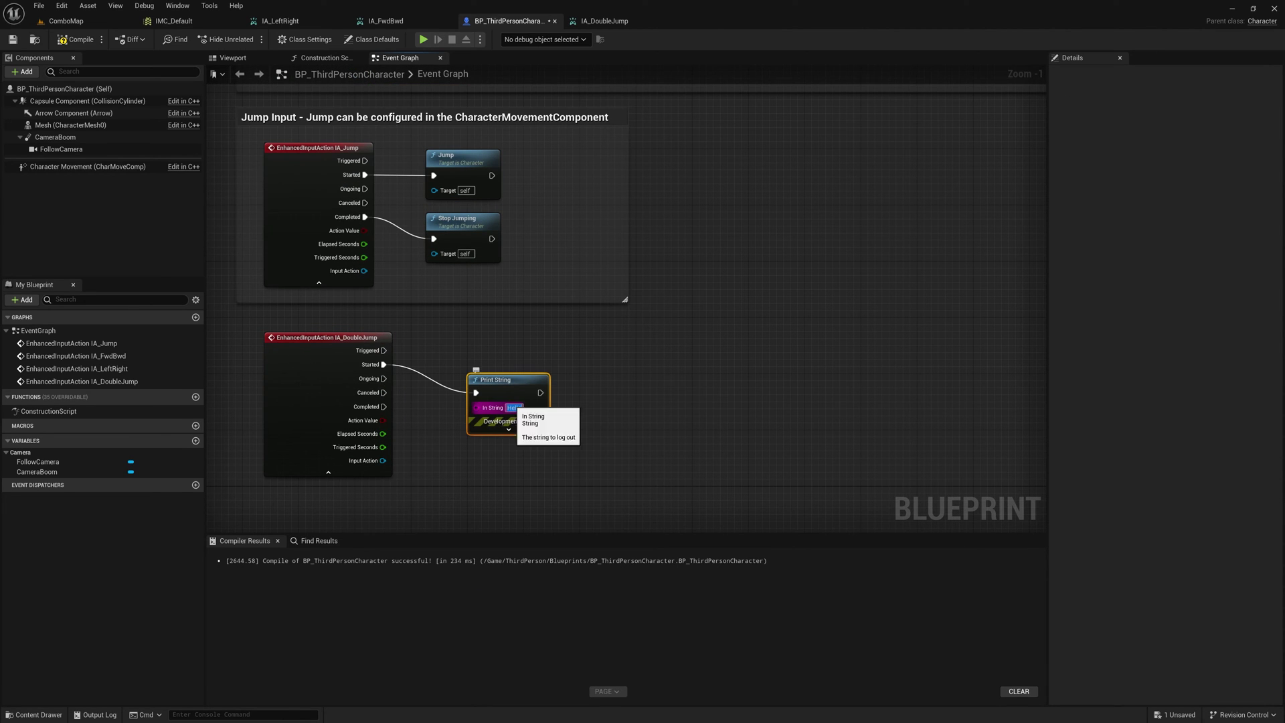
text(DOUBLE JUMP)
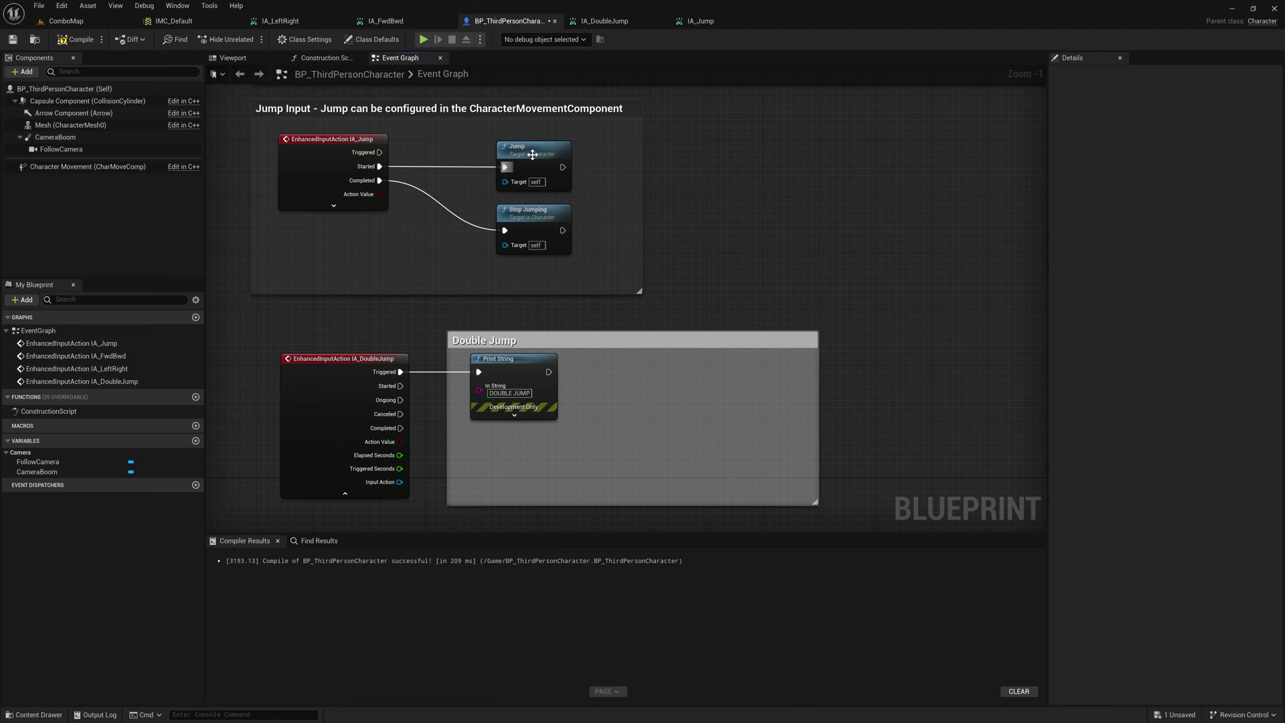
right_drag(617, 332, 630, 204)
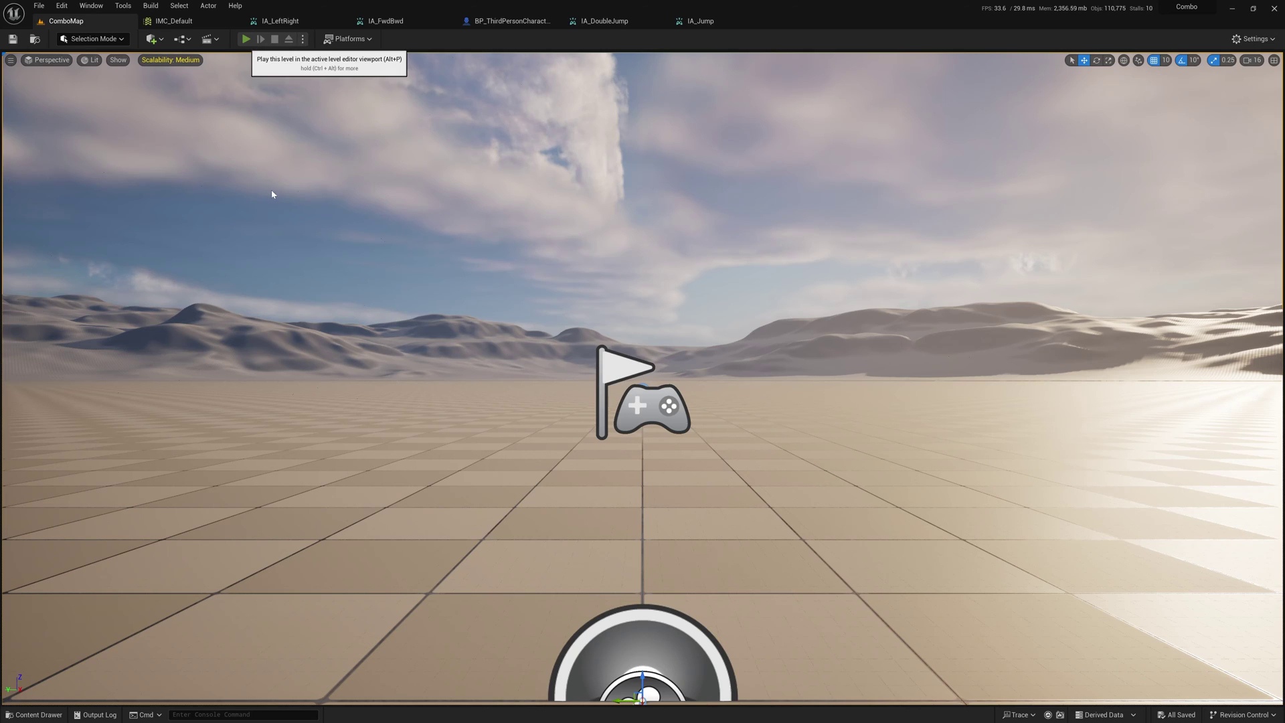
Step: Play ComboMap, test single and double jumps with the character to check the printed message, and end the play session
click(273, 195)
key(space)
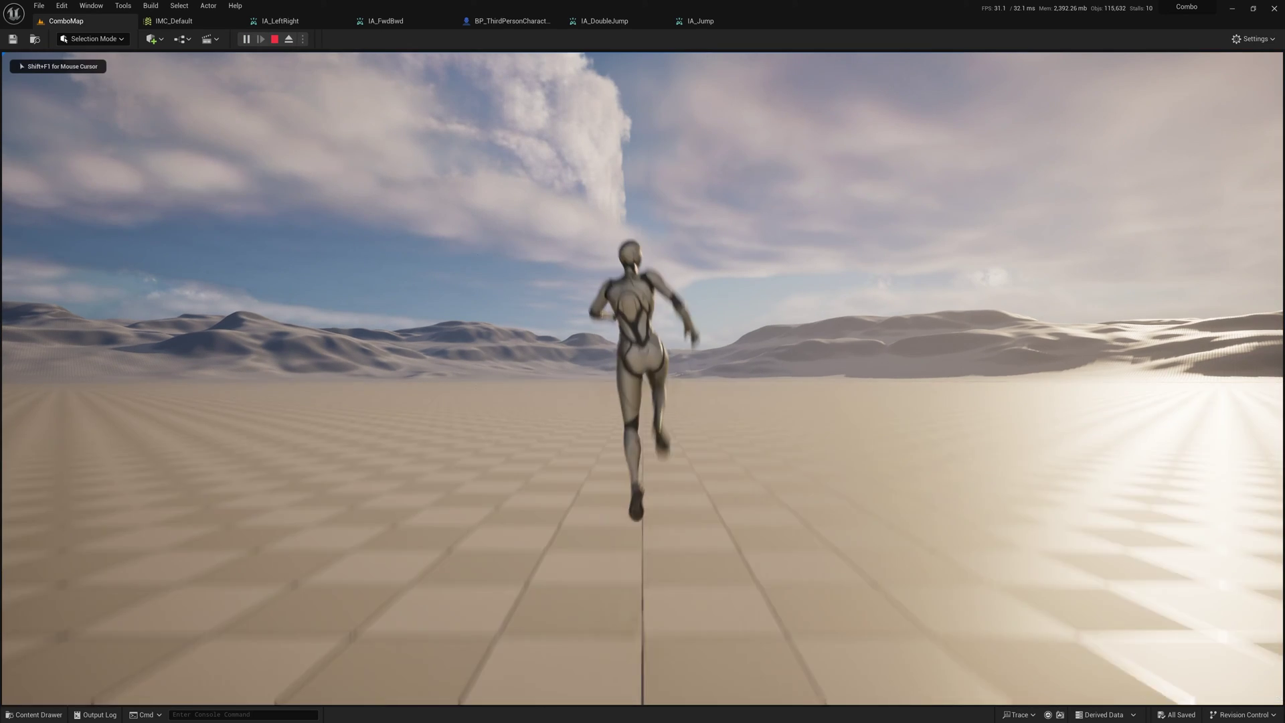
key(space)
key(space)
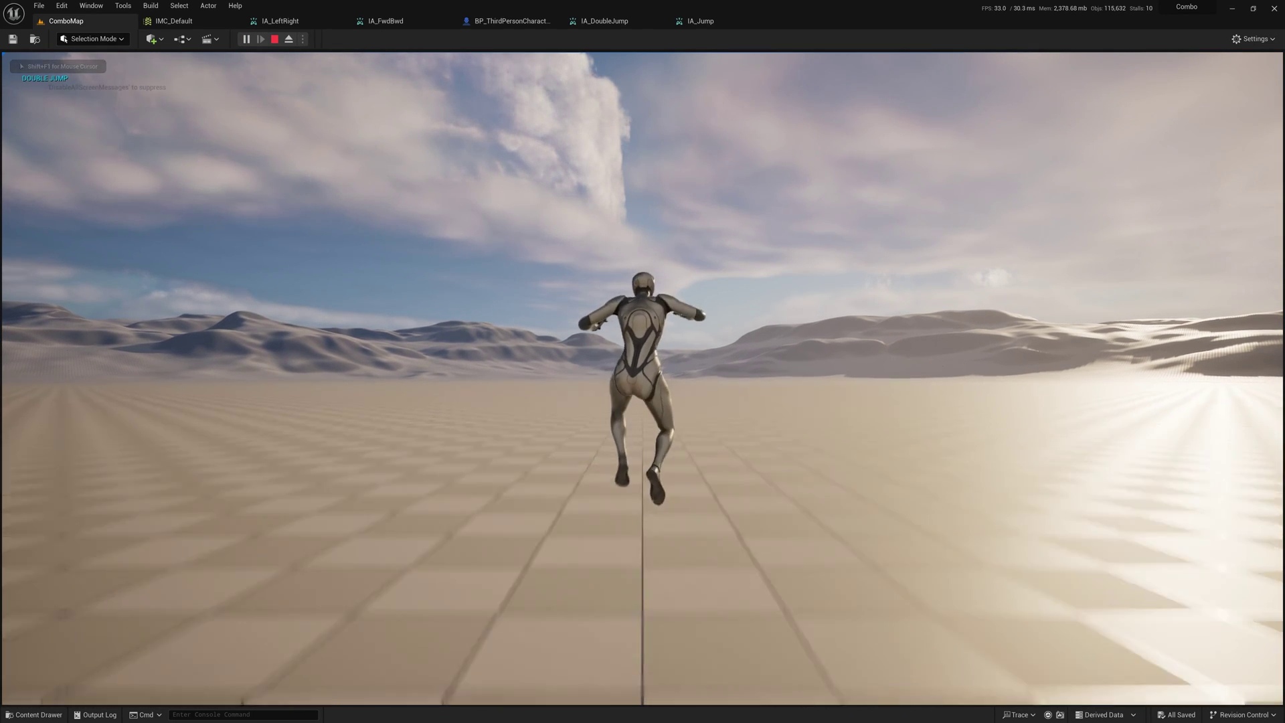
key(space)
key(space)
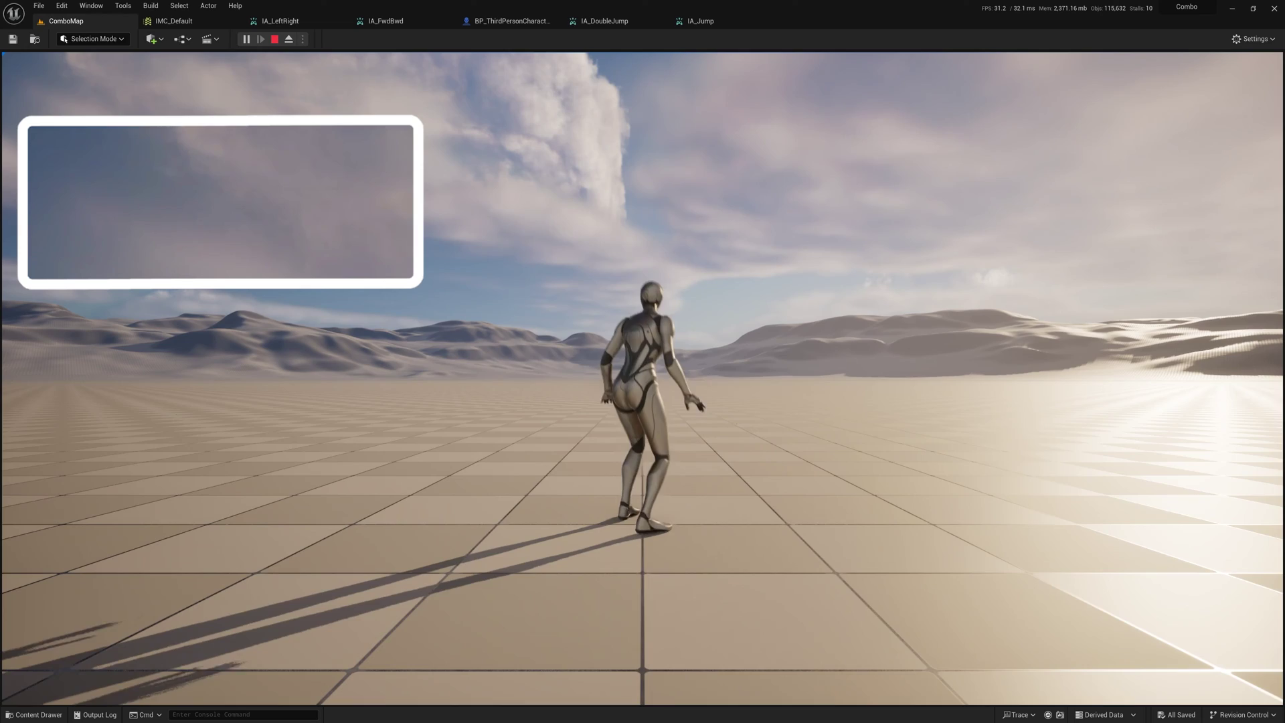
key(space)
key(space)
key(space)
key(space)
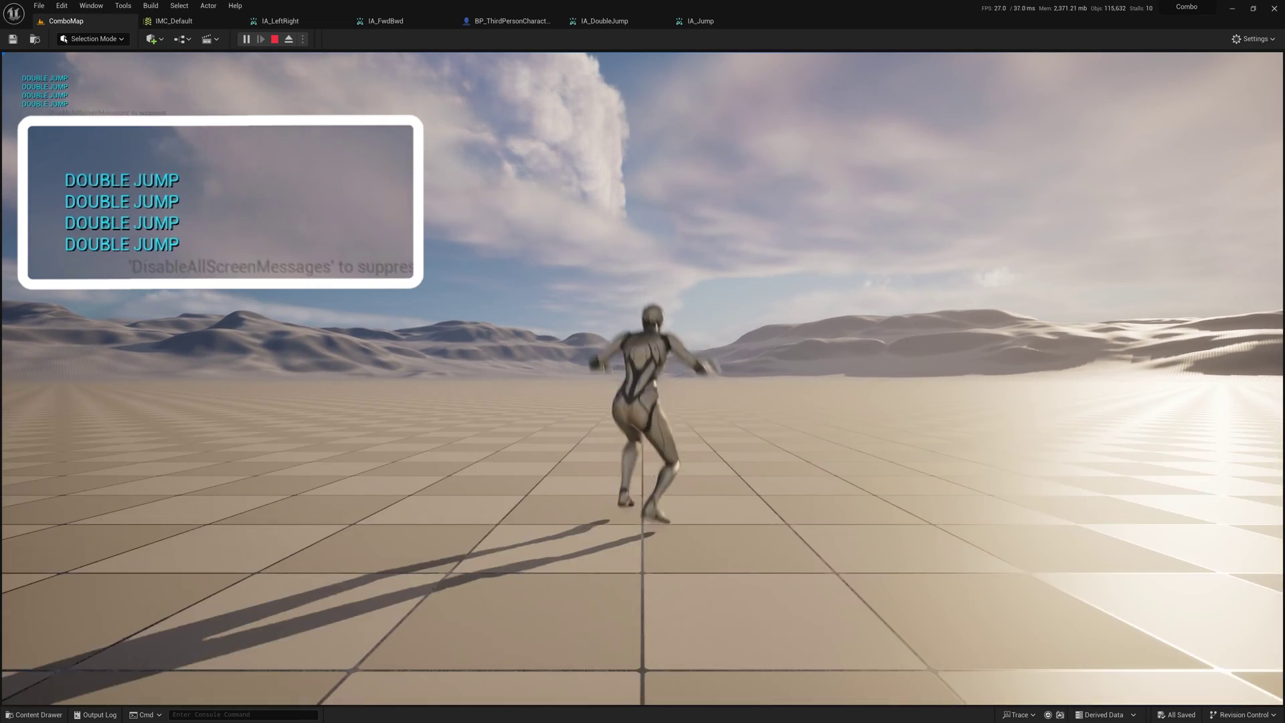
key(w)
key(space)
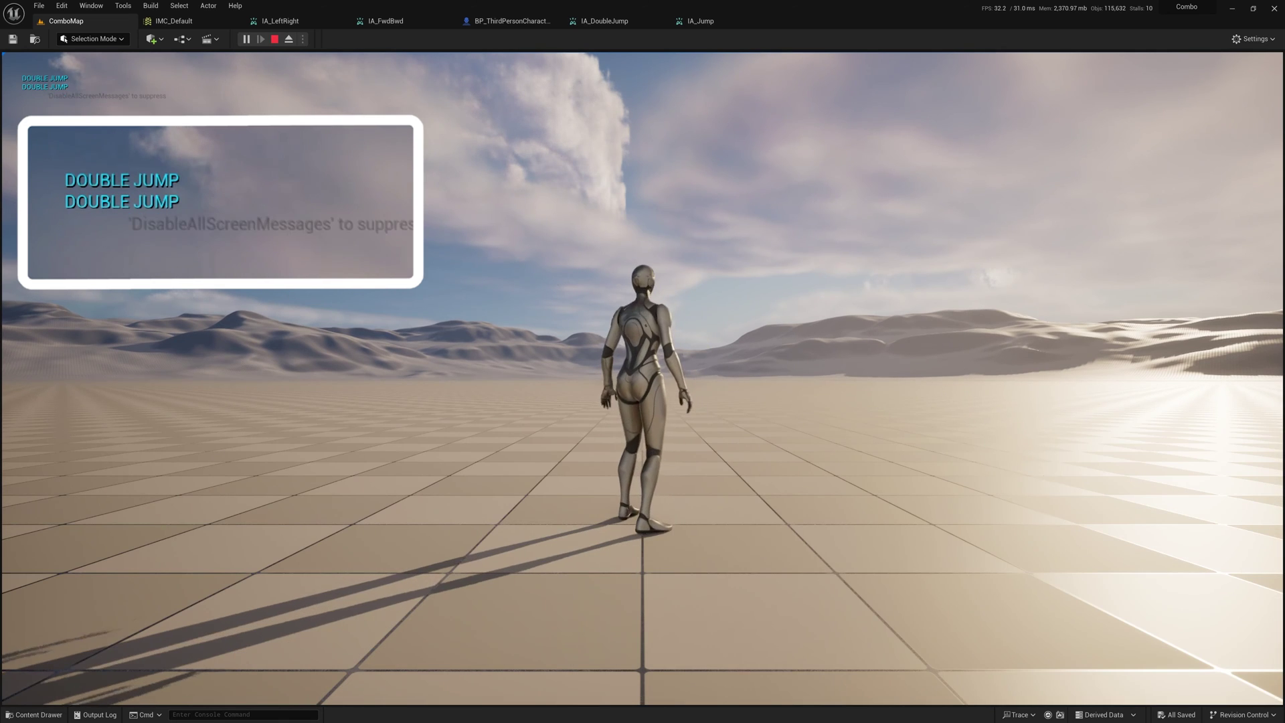
key(Escape)
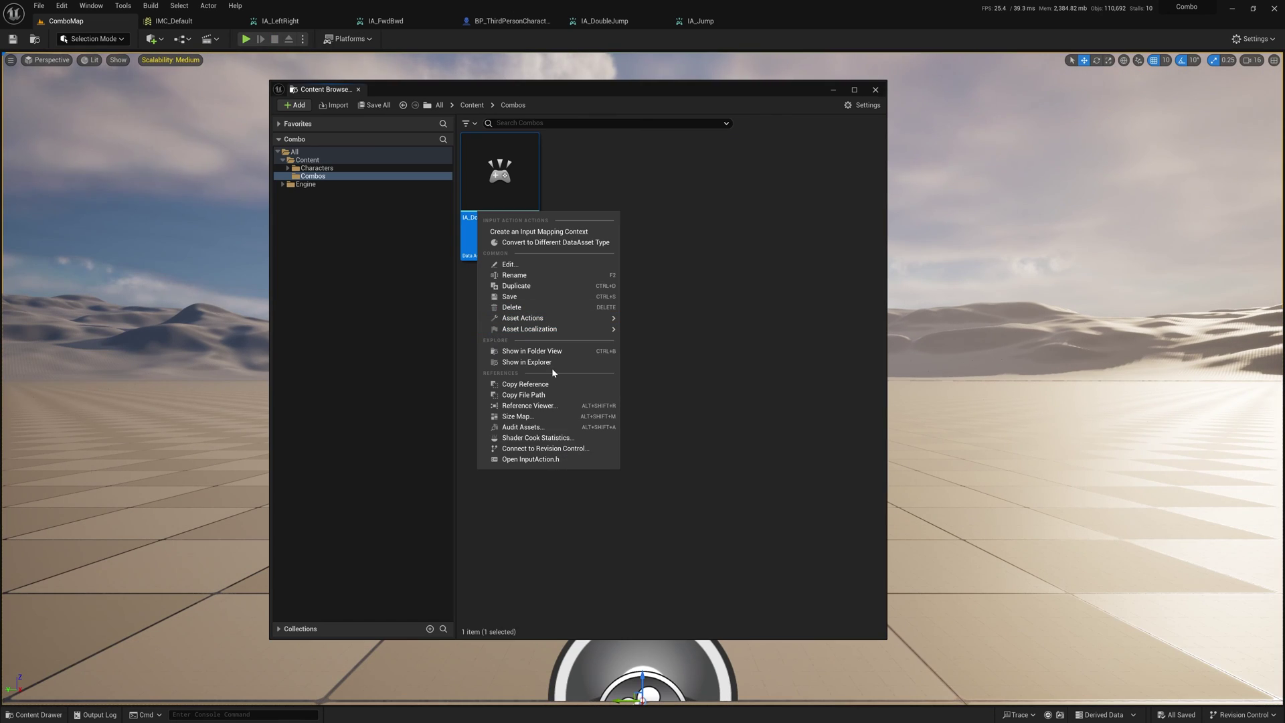
Step: Duplicate IA_DoubleJump in the Combos folder as IA_DoubleClick and open the copy
click(547, 283)
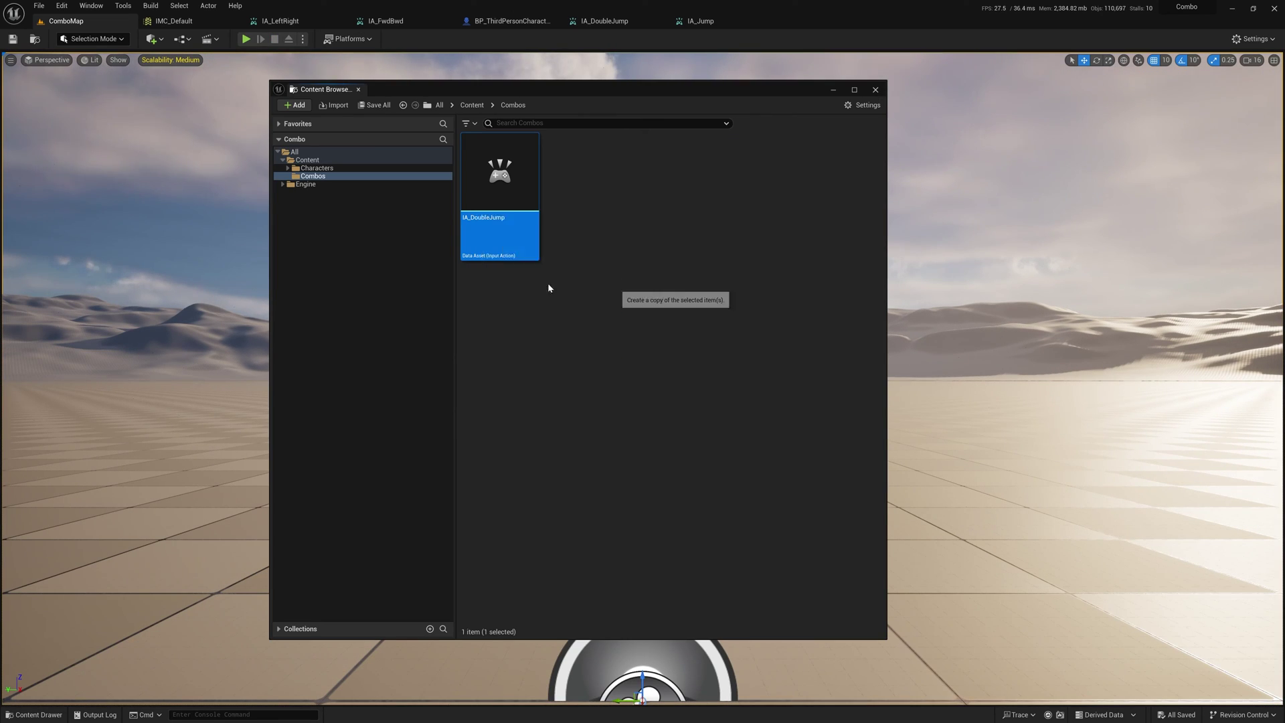
text(IA_DoubleClick)
key(Return)
double_click(482, 190)
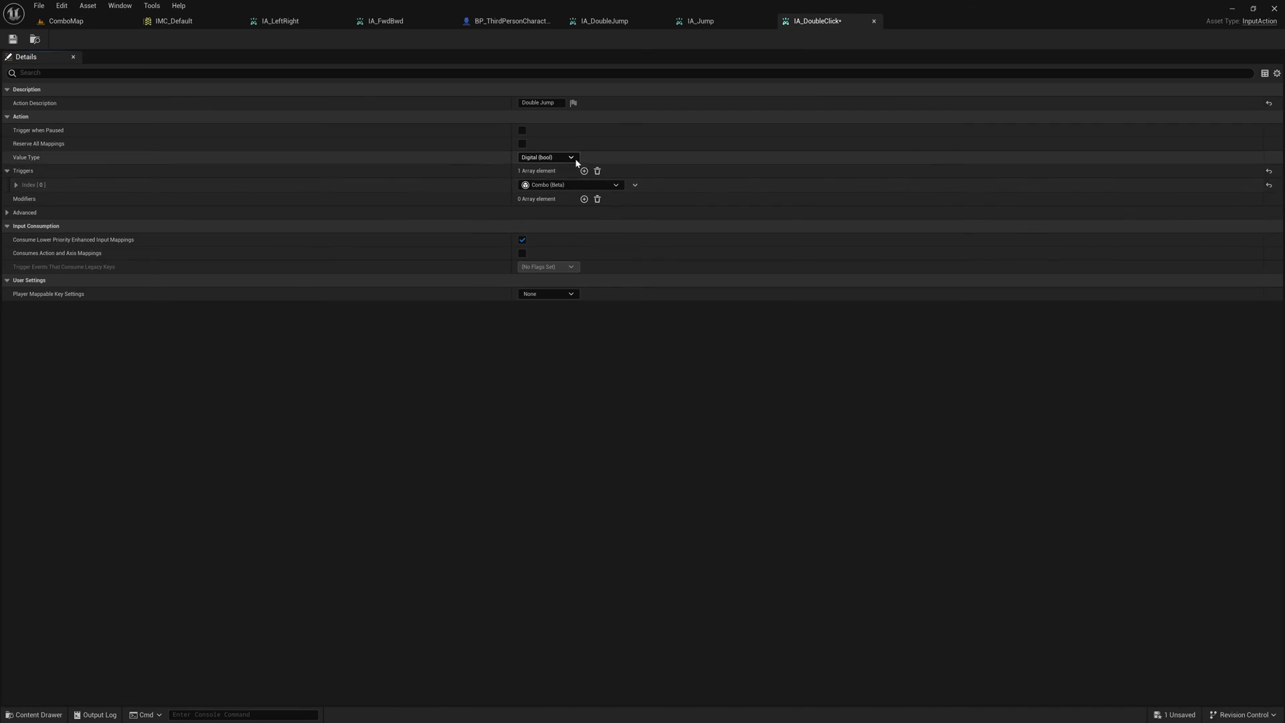
Step: Set the step action of both combo actions in IA_DoubleClick's Combo trigger to IA_Click
click(17, 185)
click(24, 199)
click(32, 213)
click(33, 268)
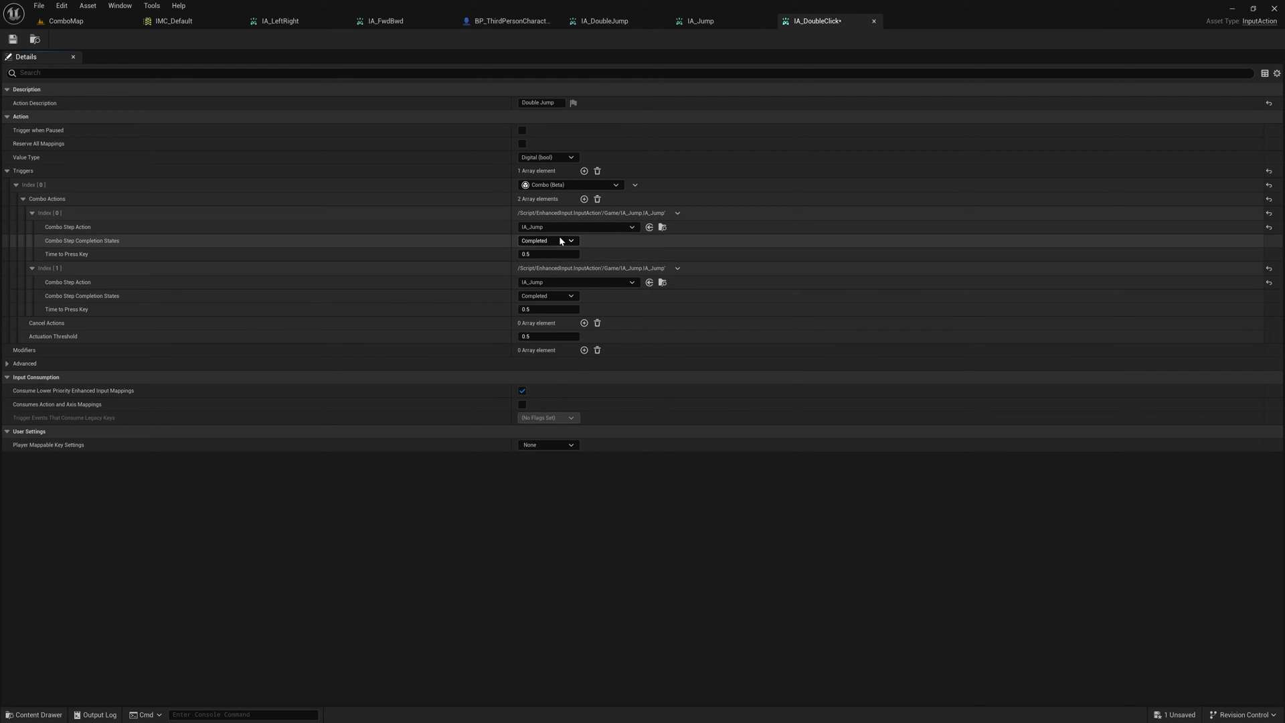
click(569, 228)
scroll(633, 412, up, 4)
click(603, 375)
click(576, 282)
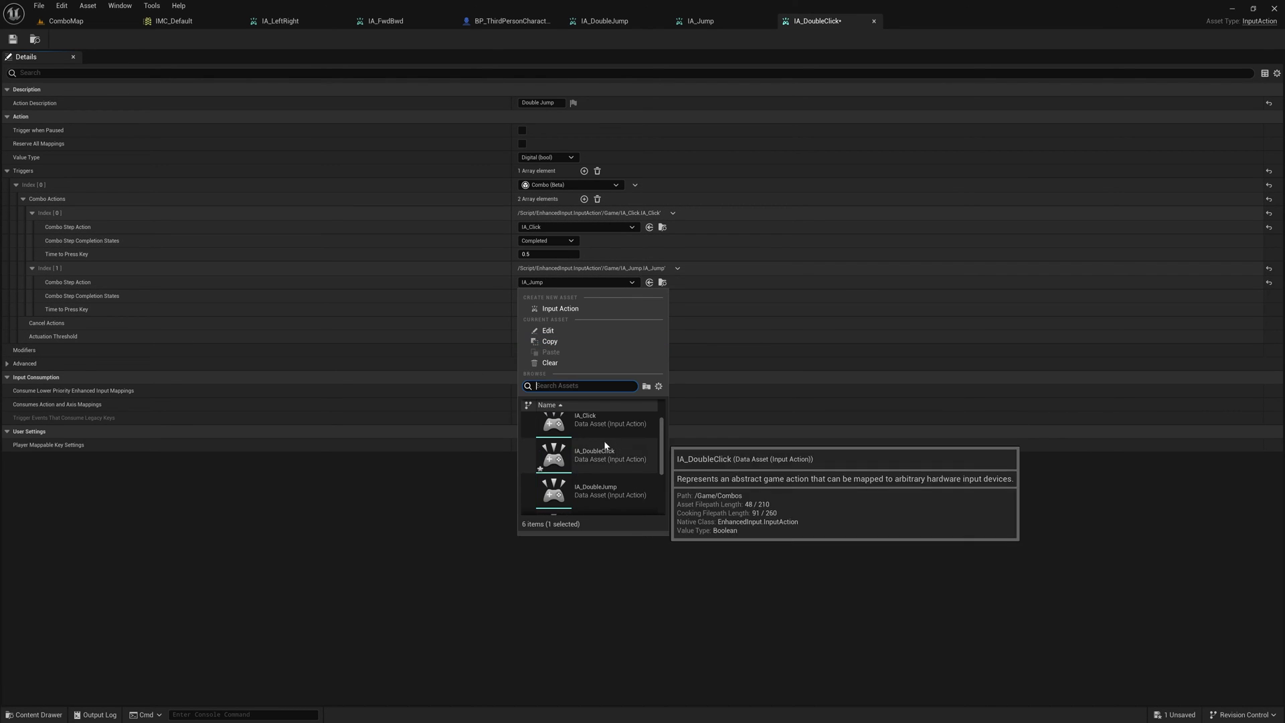
click(604, 435)
Step: Set Time to Press Key to 0.1 for the first combo action and 0.2 for the second, and save IA_DoubleClick
text(0.1)
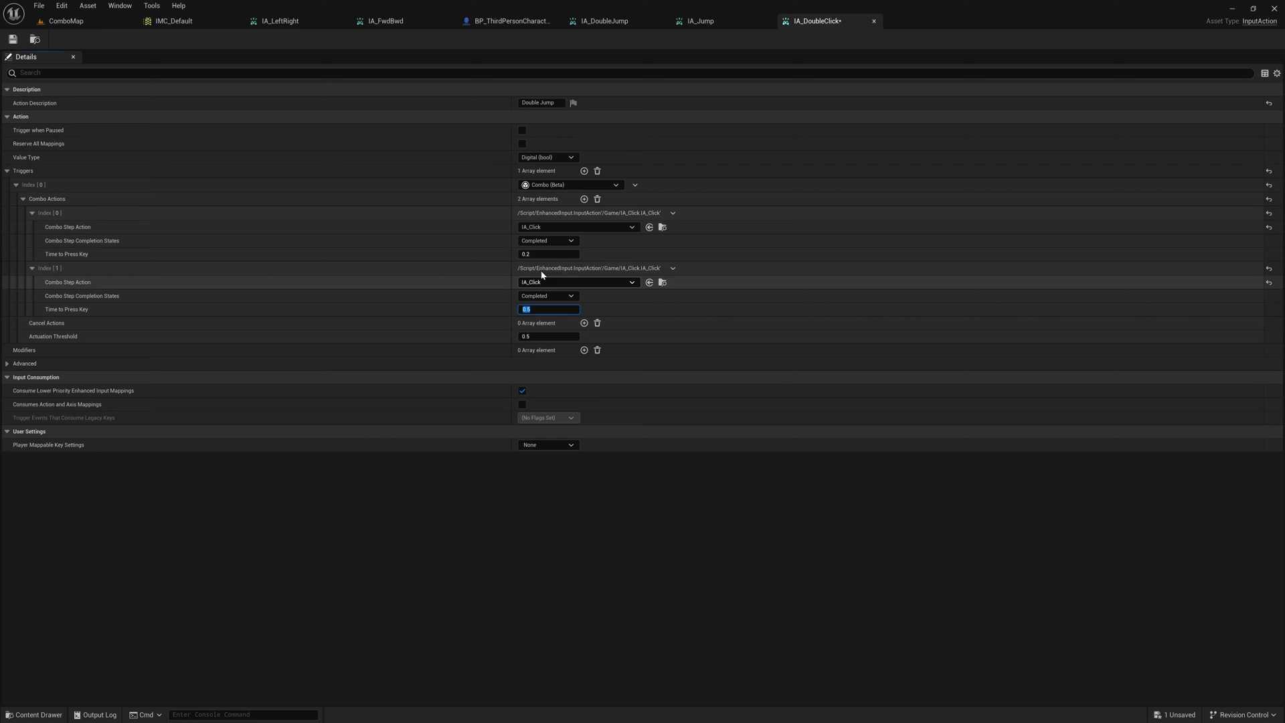
click(553, 309)
text(0.2)
key(Return)
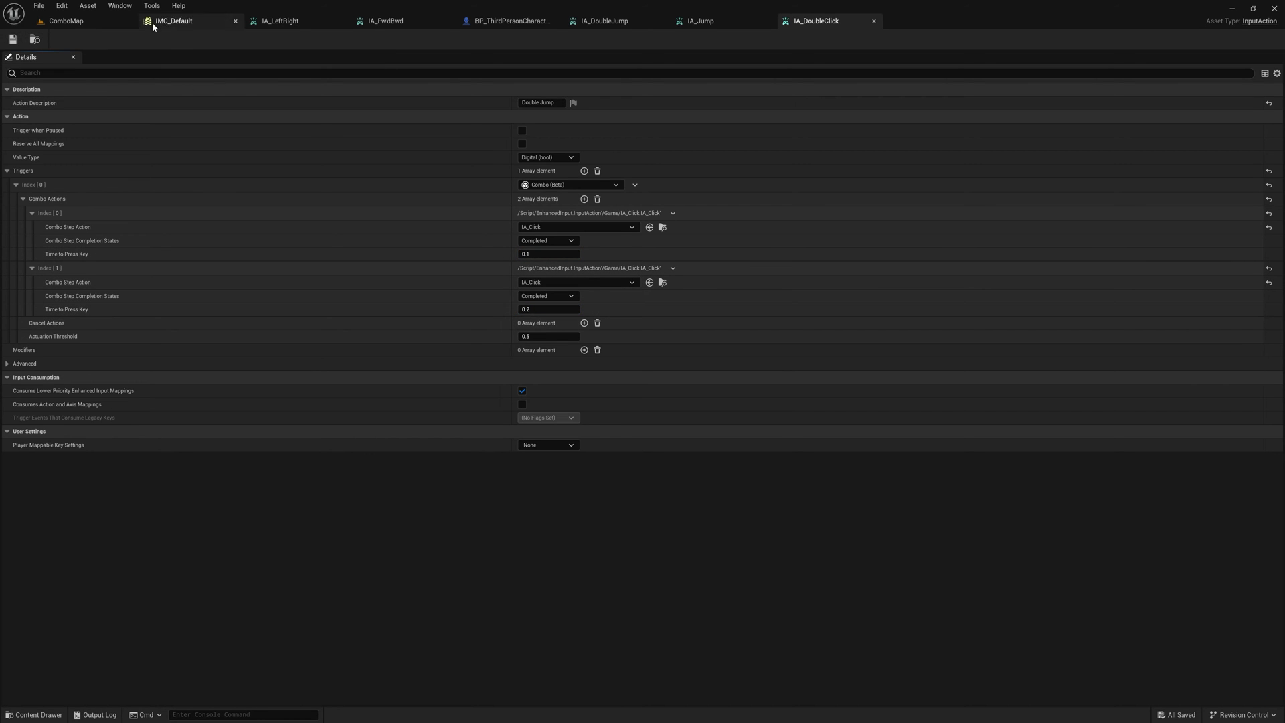
Step: Add another mapping to IMC_Default and assign IA_DoubleClick to it
click(153, 22)
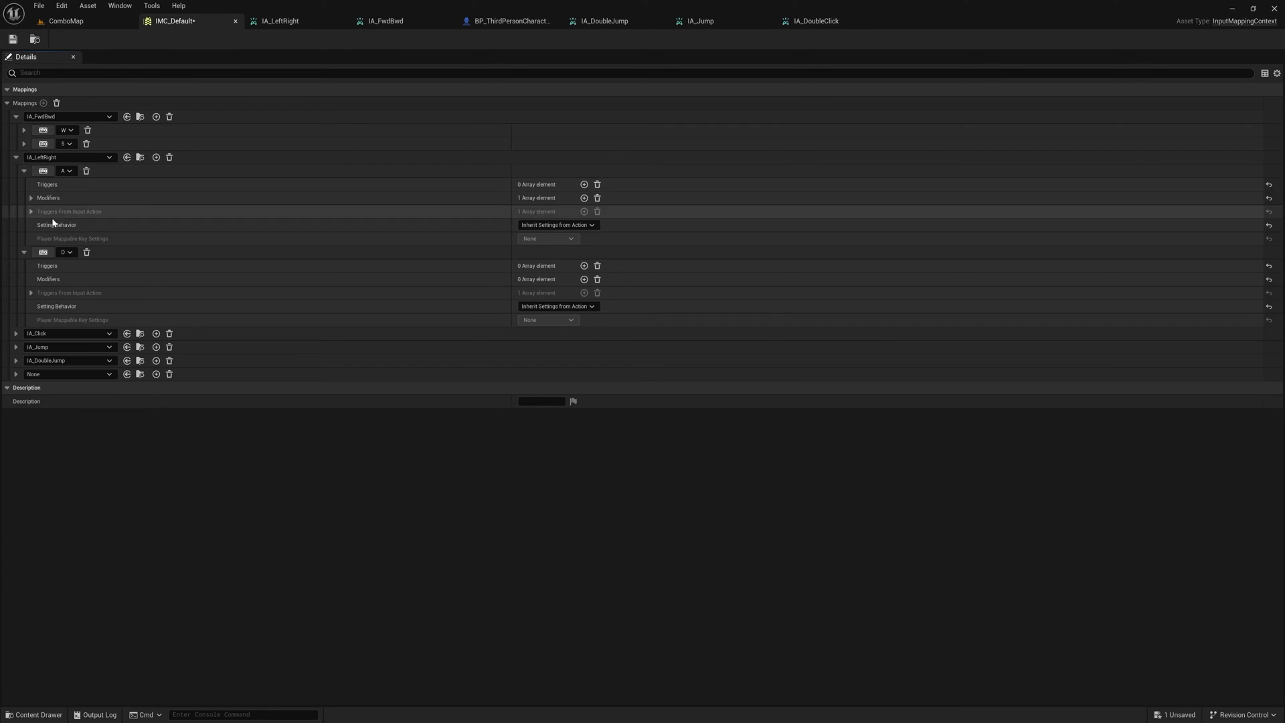
click(16, 158)
click(17, 116)
click(75, 185)
text(doub)
click(128, 316)
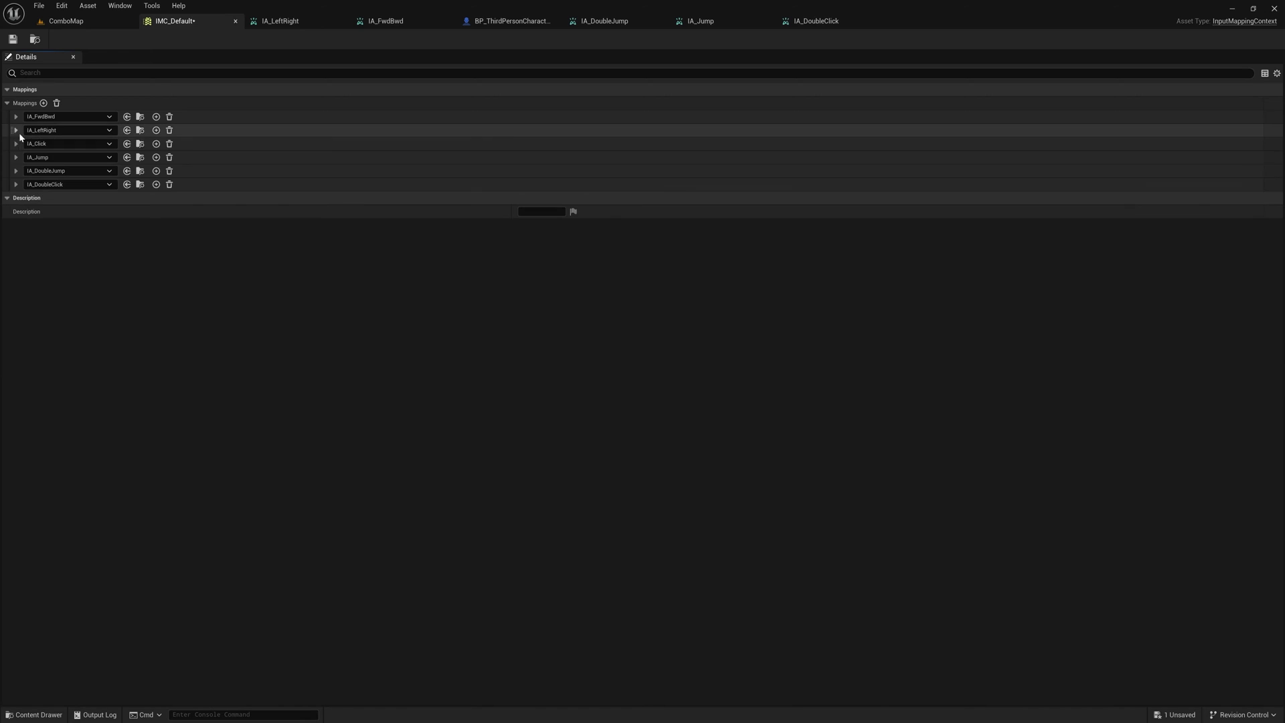
Step: Add an IA_DoubleClick enhanced action event below the double-jump nodes in BP_ThirdPersonCharacter's event graph and expand its pins
click(487, 25)
right_drag(379, 298, 348, 86)
right_click(358, 375)
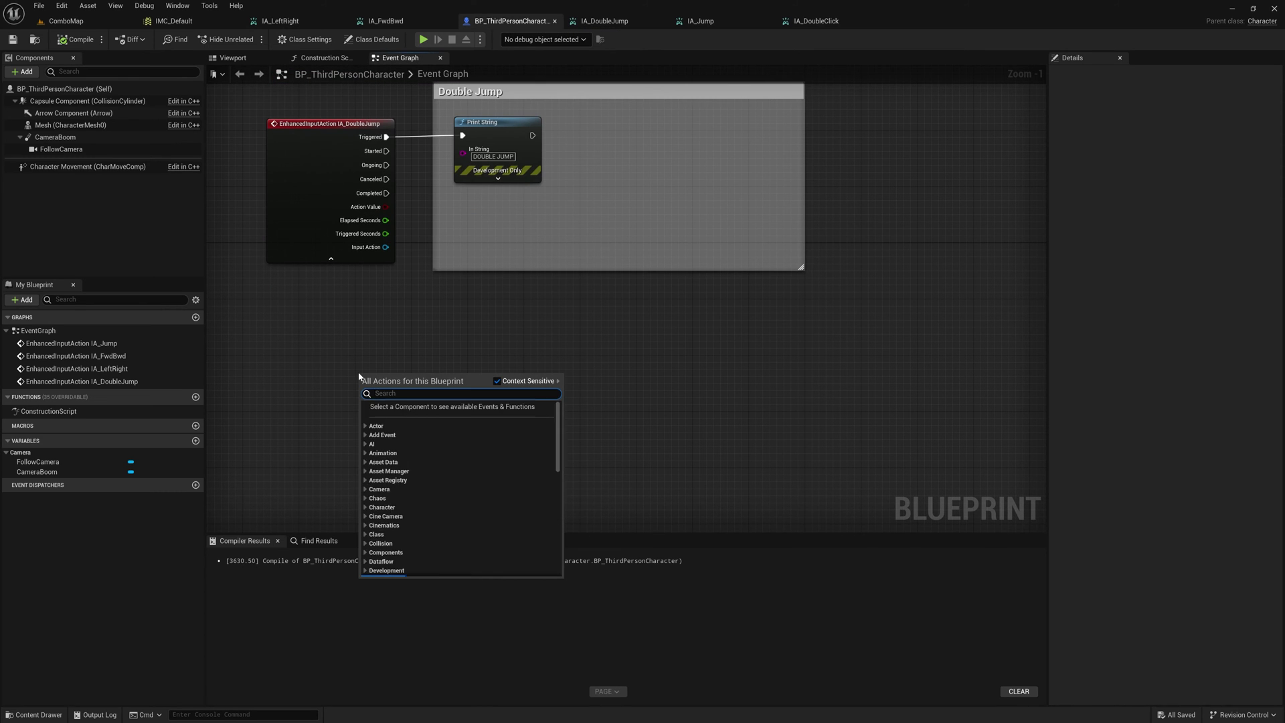
text(ia_click)
click(410, 438)
drag(423, 373, 323, 357)
click(320, 397)
Step: Connect a Print String node with the text Double Click to the IA_DoubleClick event's Triggered output
right_drag(421, 401, 451, 353)
drag(363, 325, 378, 327)
drag(419, 326, 524, 321)
text(print)
key(Return)
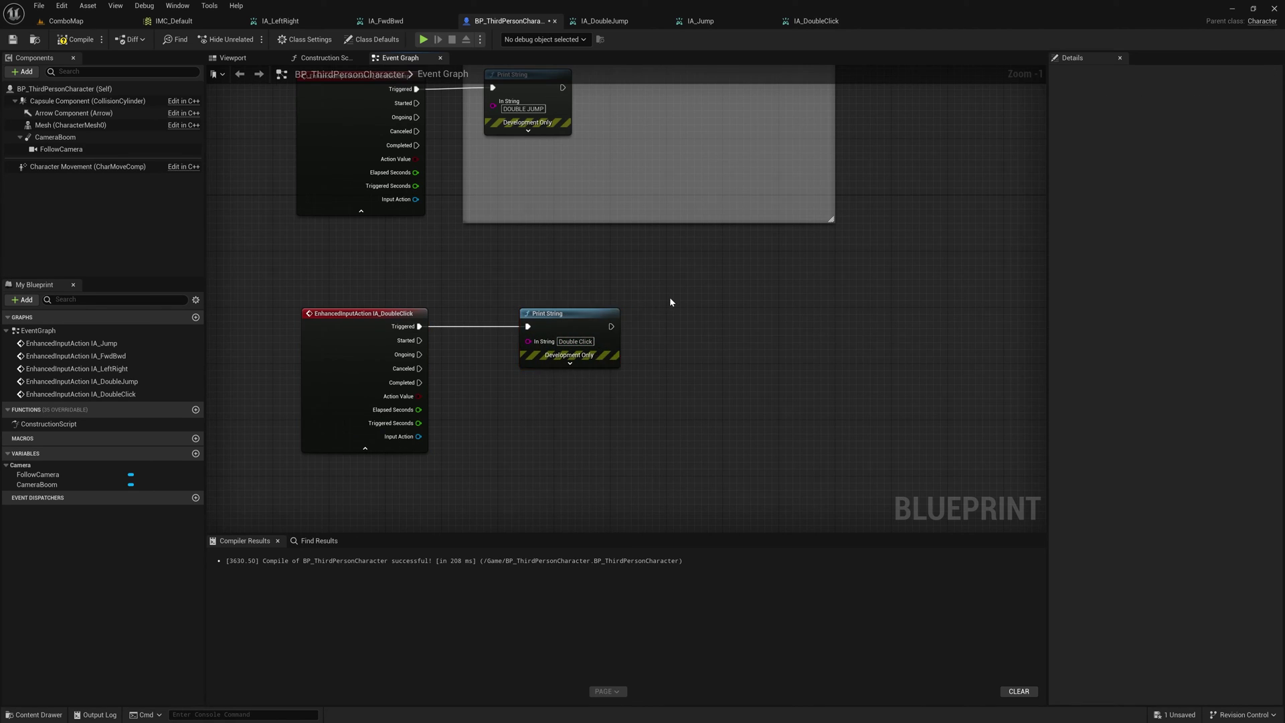
Step: Add an IA_Click enhanced action event beside the double-click nodes
scroll(669, 296, down, 3)
right_click(594, 317)
text(ia click)
click(641, 375)
scroll(617, 326, up, 2)
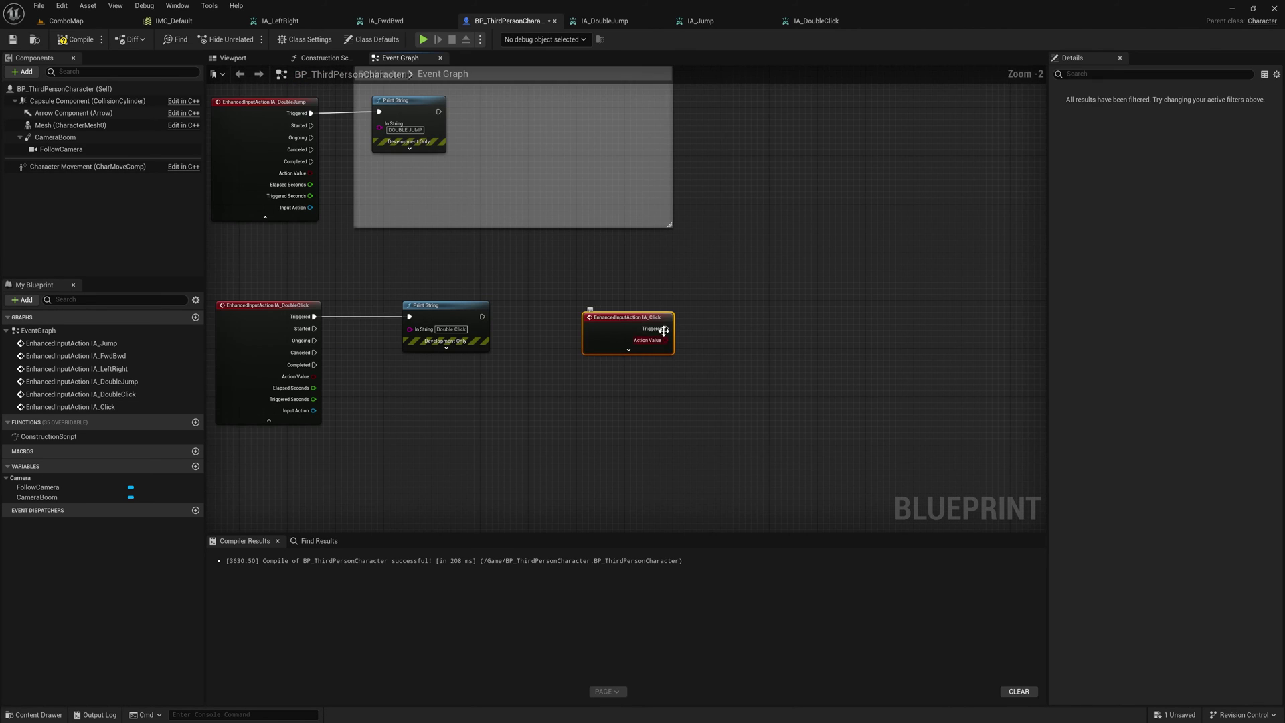
Step: Connect a Print String node with the text Click to the IA_Click event's Triggered output, and collapse the IA_DoubleClick event's pins
text(print)
key(Return)
click(741, 347)
text(Click)
drag(667, 329, 734, 318)
click(268, 419)
scroll(417, 299, down, 1)
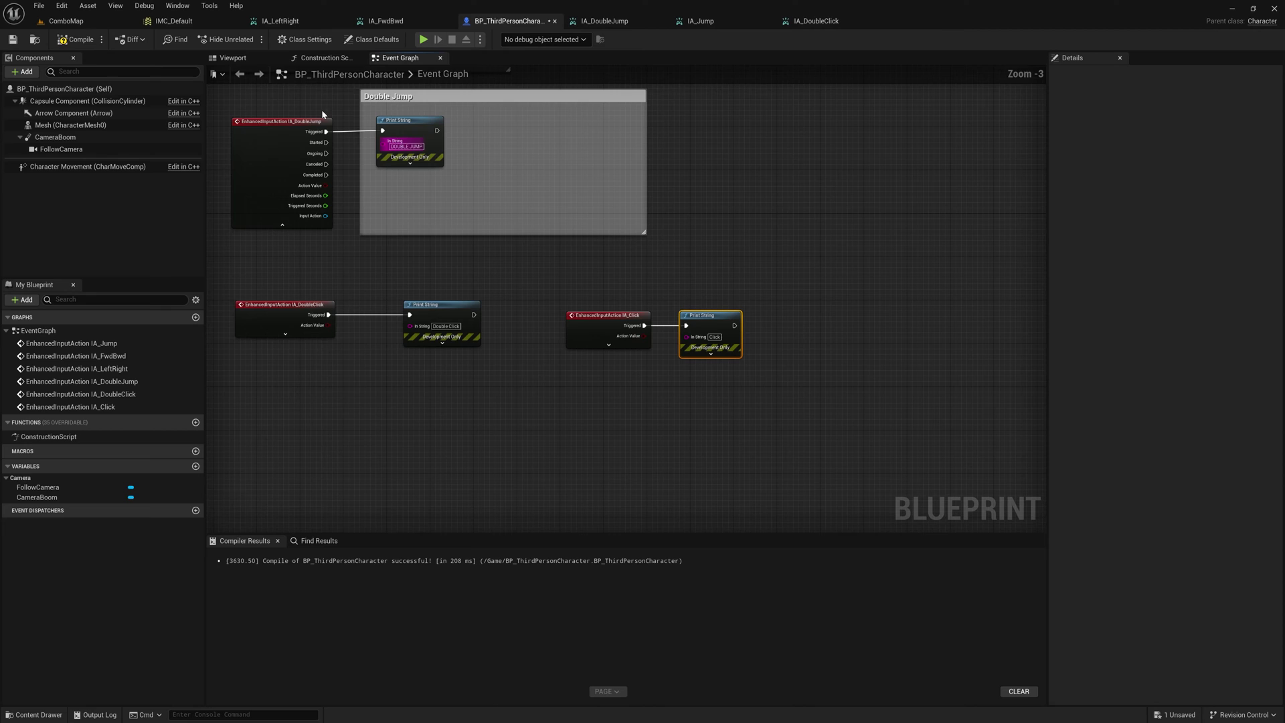
Step: Play ComboMap and test single and double clicks in the game to check the printed messages
click(66, 27)
click(830, 92)
click(246, 39)
click(473, 234)
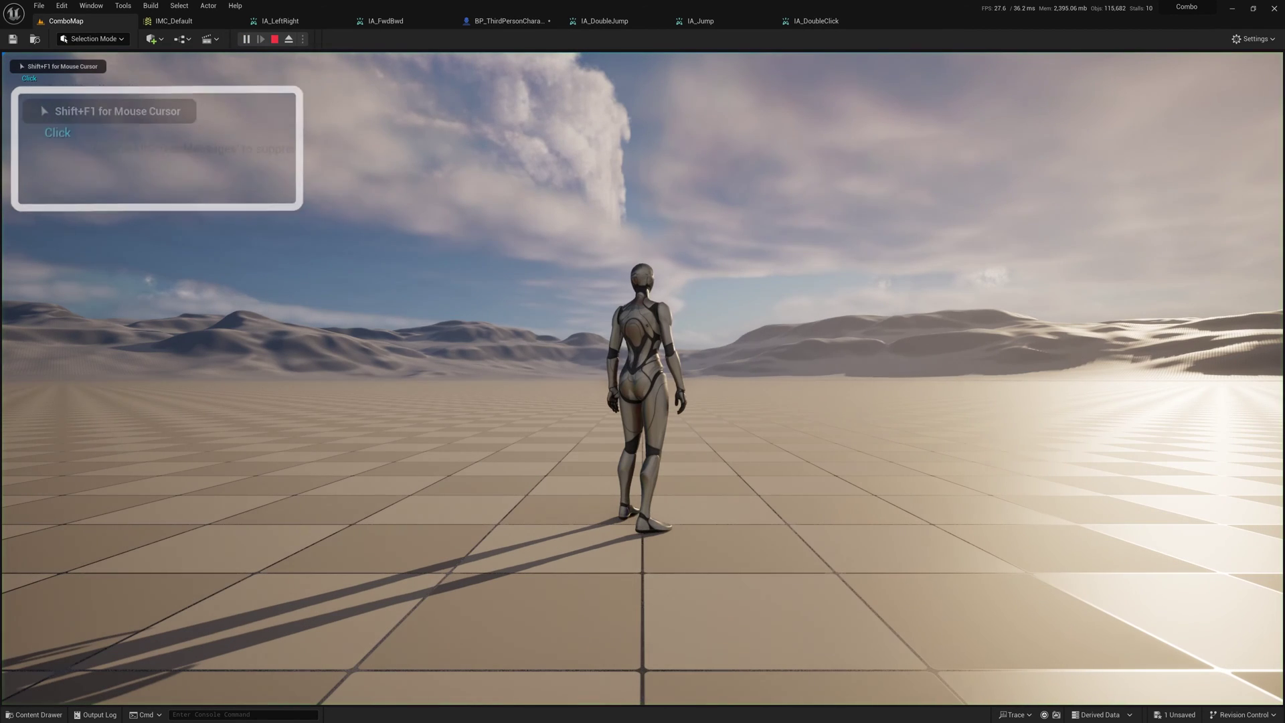
click(473, 234)
double_click(473, 234)
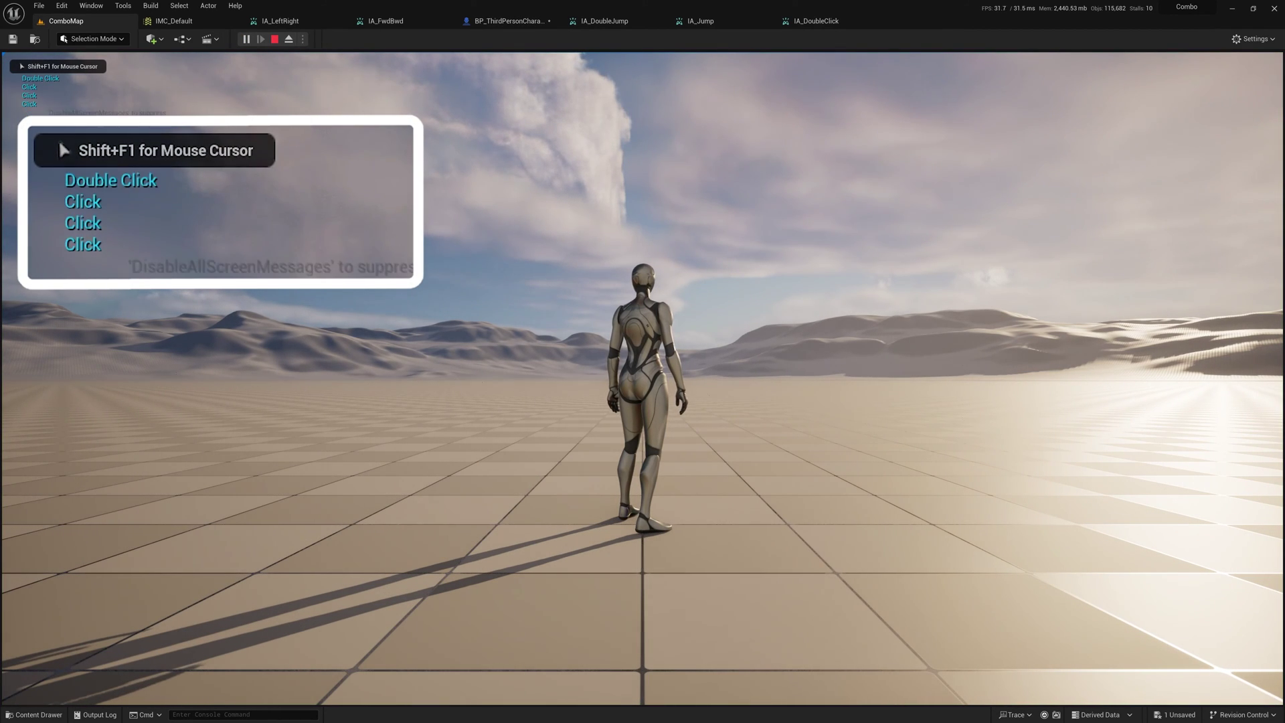
Step: Test more single and double clicks in the running game, and make the character double jump
double_click(473, 234)
click(473, 234)
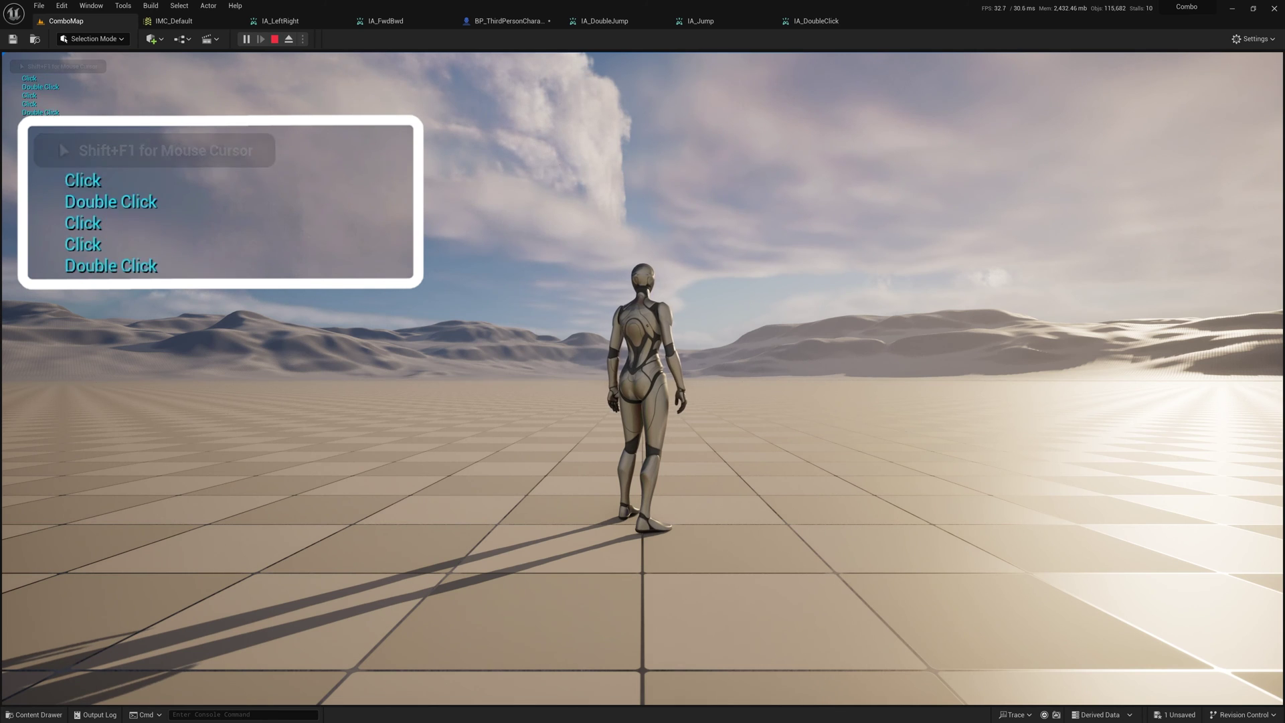
click(473, 234)
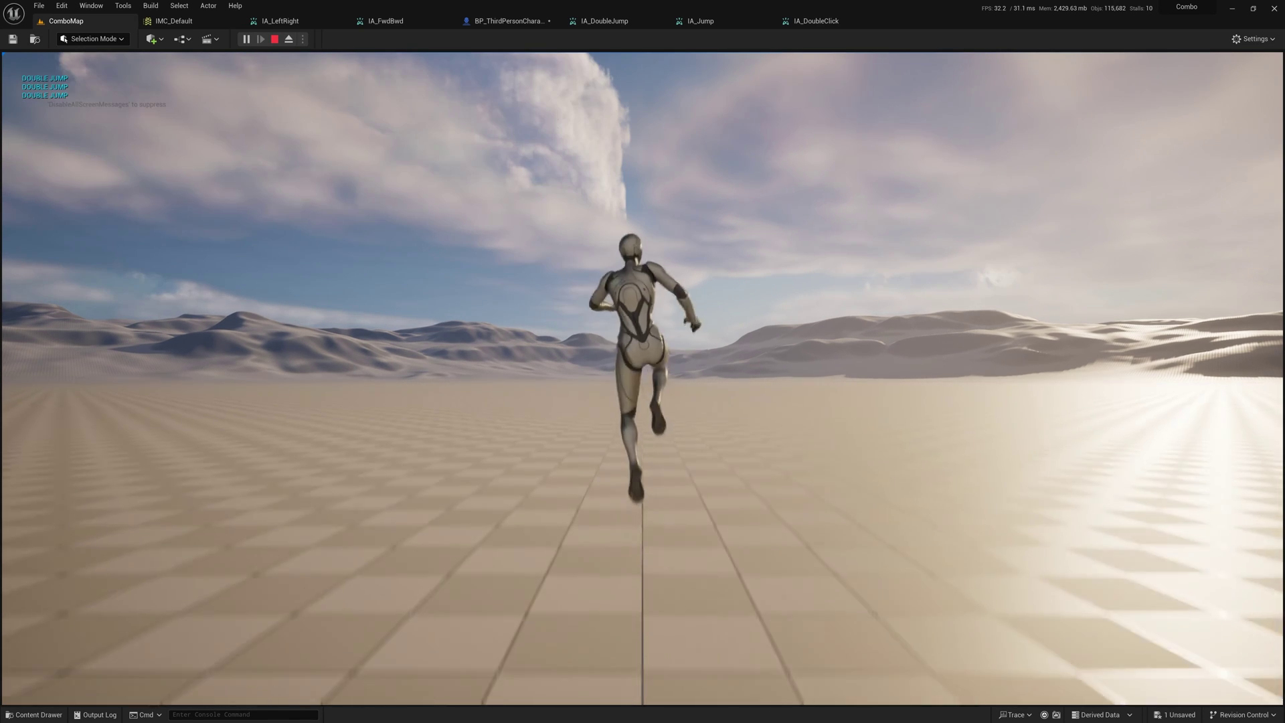
key(space)
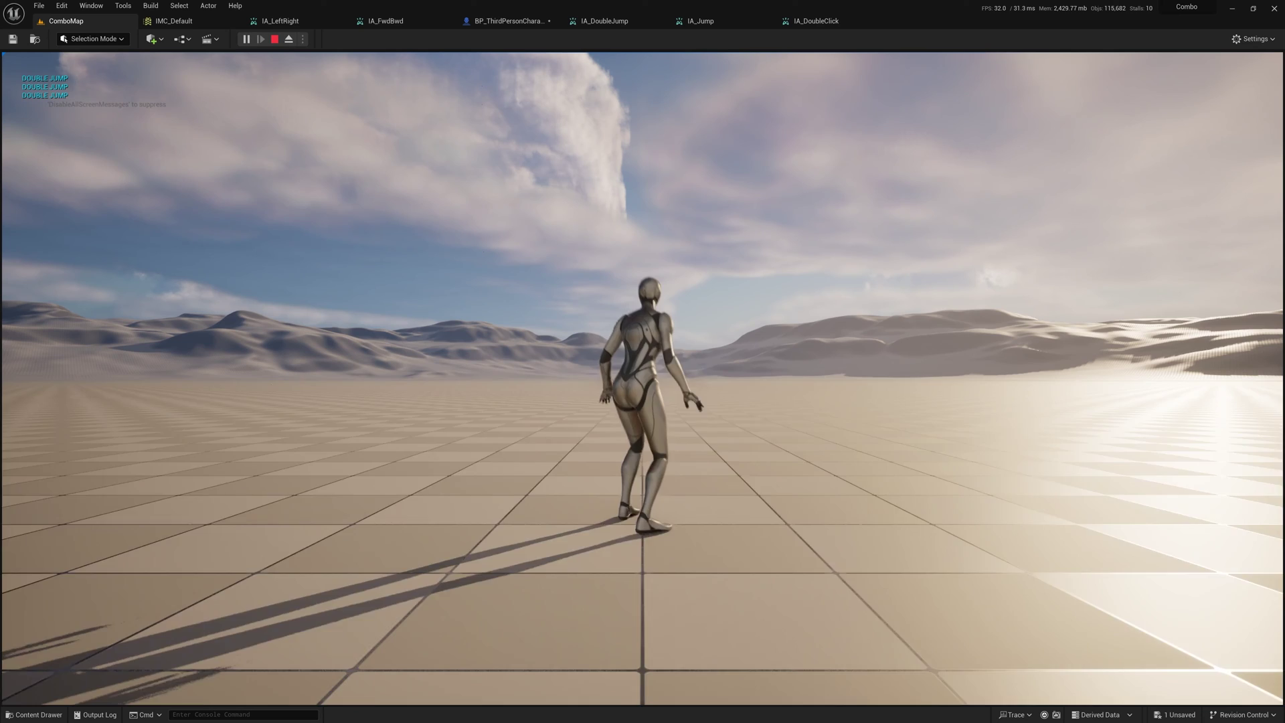
key(space)
key(space)
key(space)
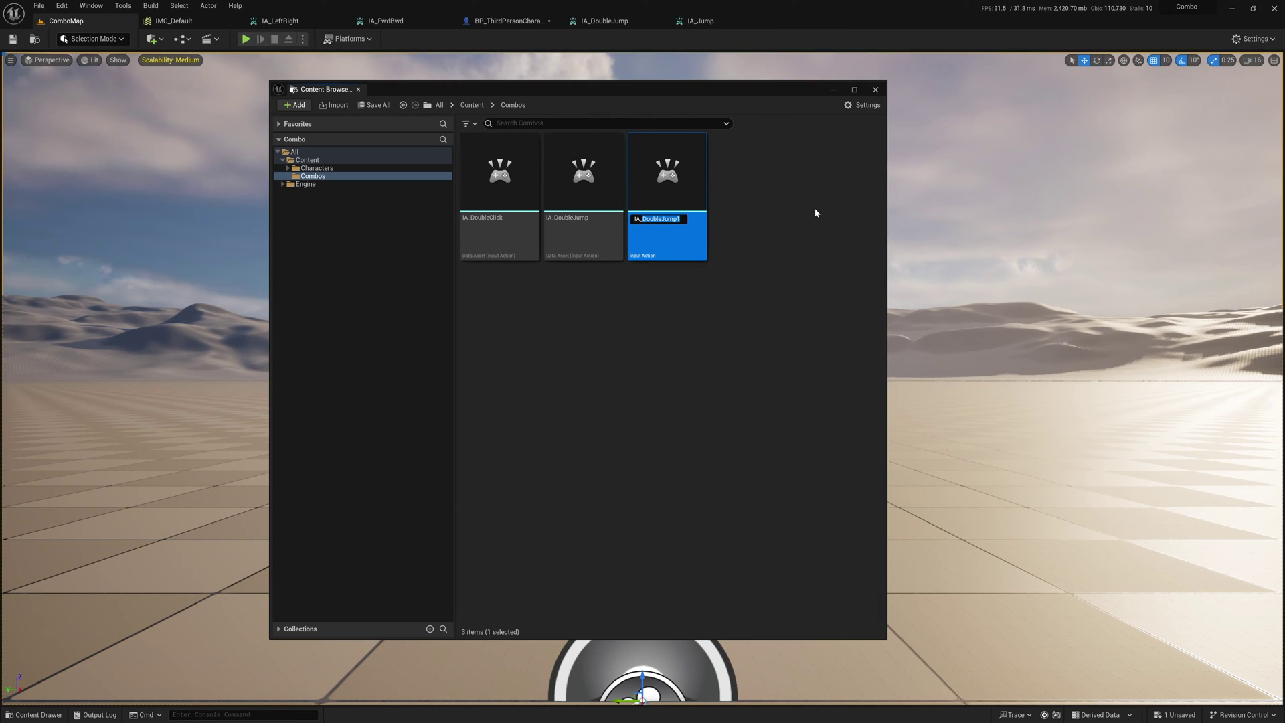
Step: Name the copy of IA_DoubleJump in the Combos folder IA_Attack
text(Attack)
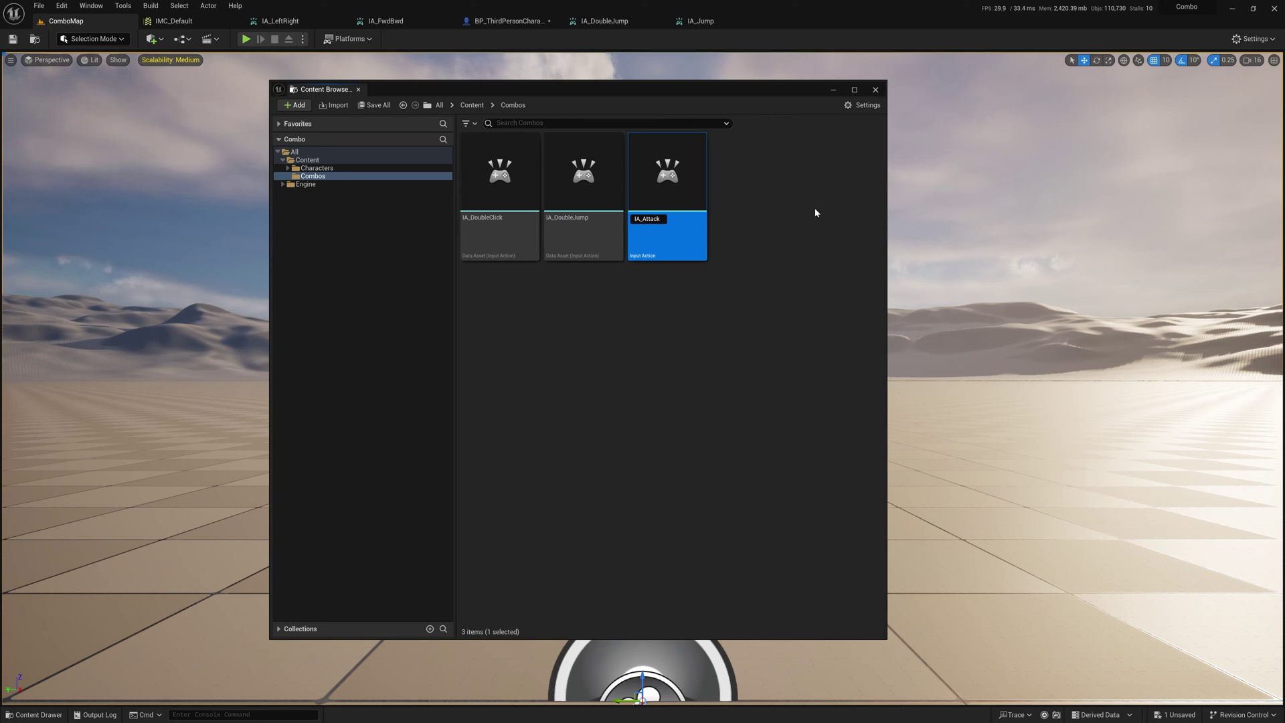
key(Return)
Step: Duplicate IA_LeftRight as IA_Down in the Content folder and set its value type to Digital (bool)
right_click(859, 326)
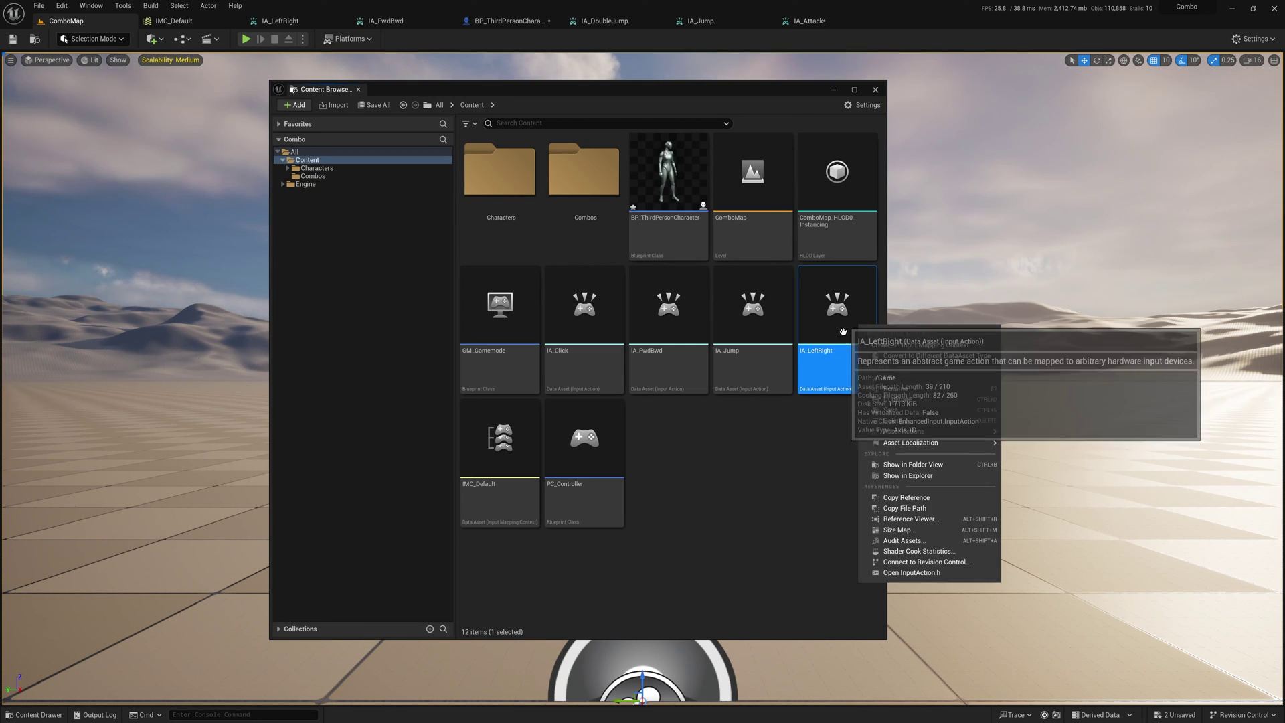
click(897, 400)
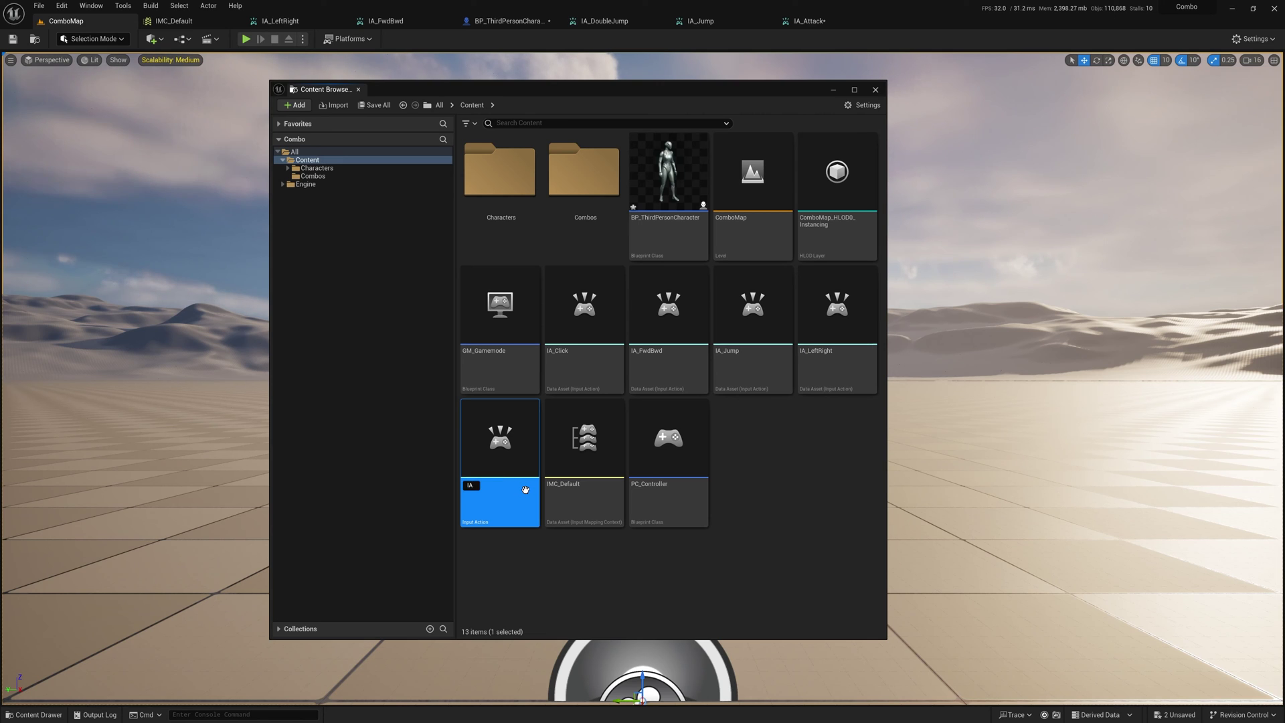
text(Down)
key(Return)
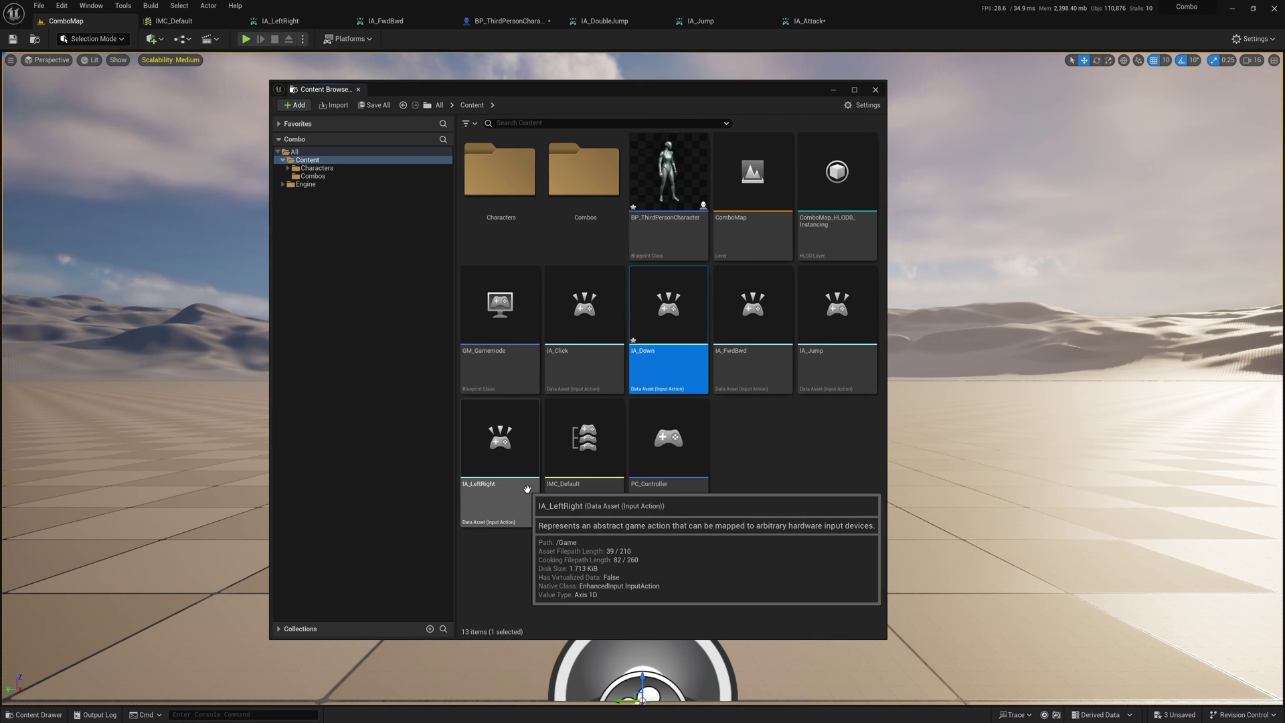
double_click(666, 357)
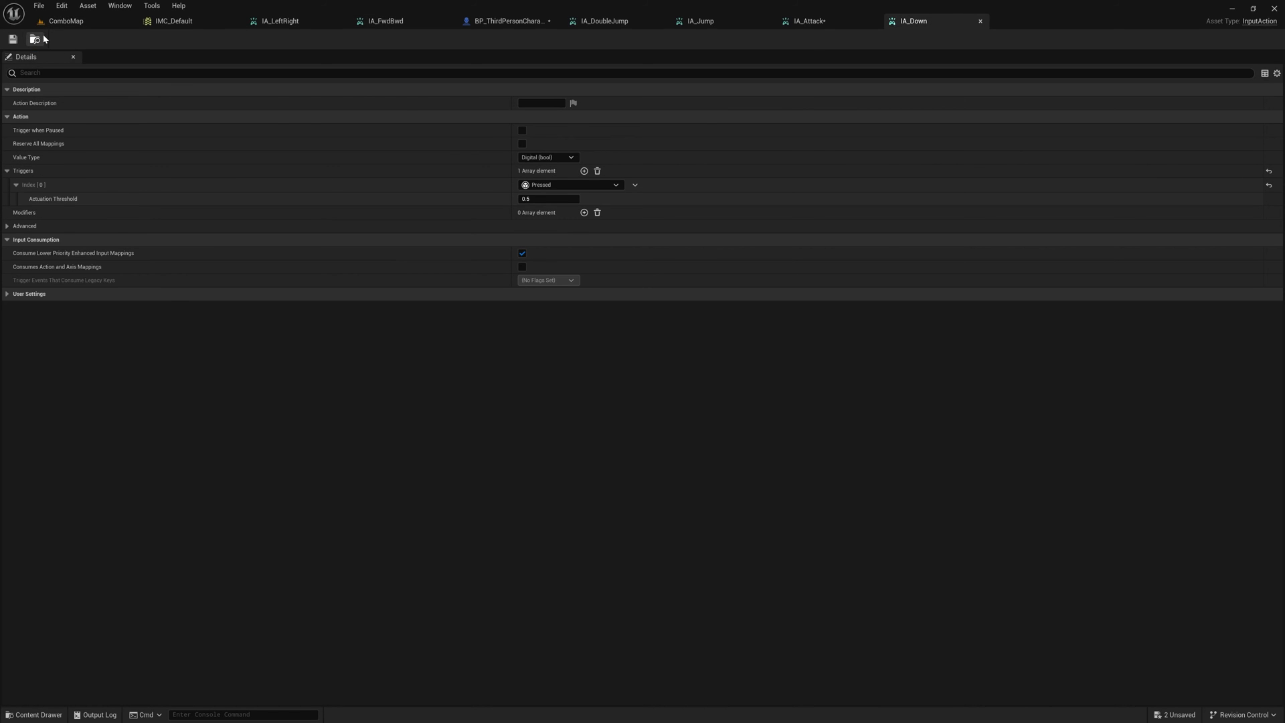
click(36, 38)
Step: Duplicate the new IA_Down action to create the IA_Up, IA_Right and IA_Left input actions
right_click(661, 310)
click(769, 395)
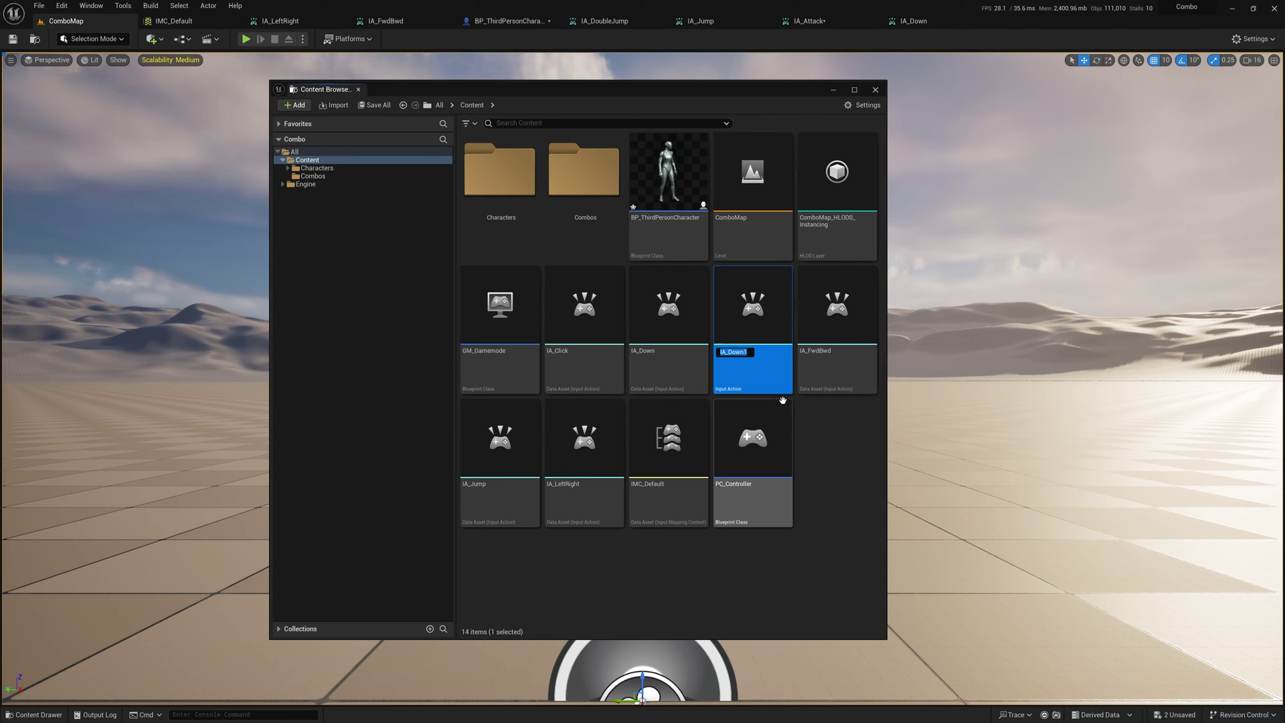
text(IA_Right)
key(Return)
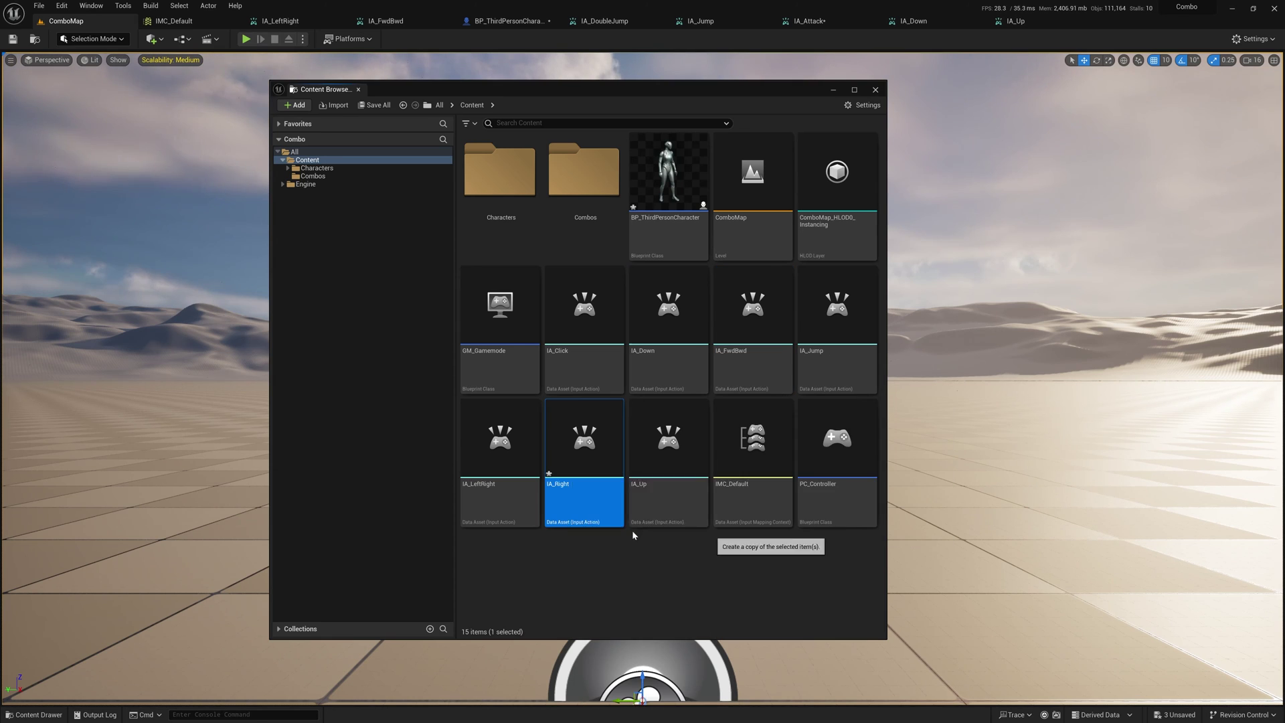
key(ctrl+d)
text(Left)
key(Return)
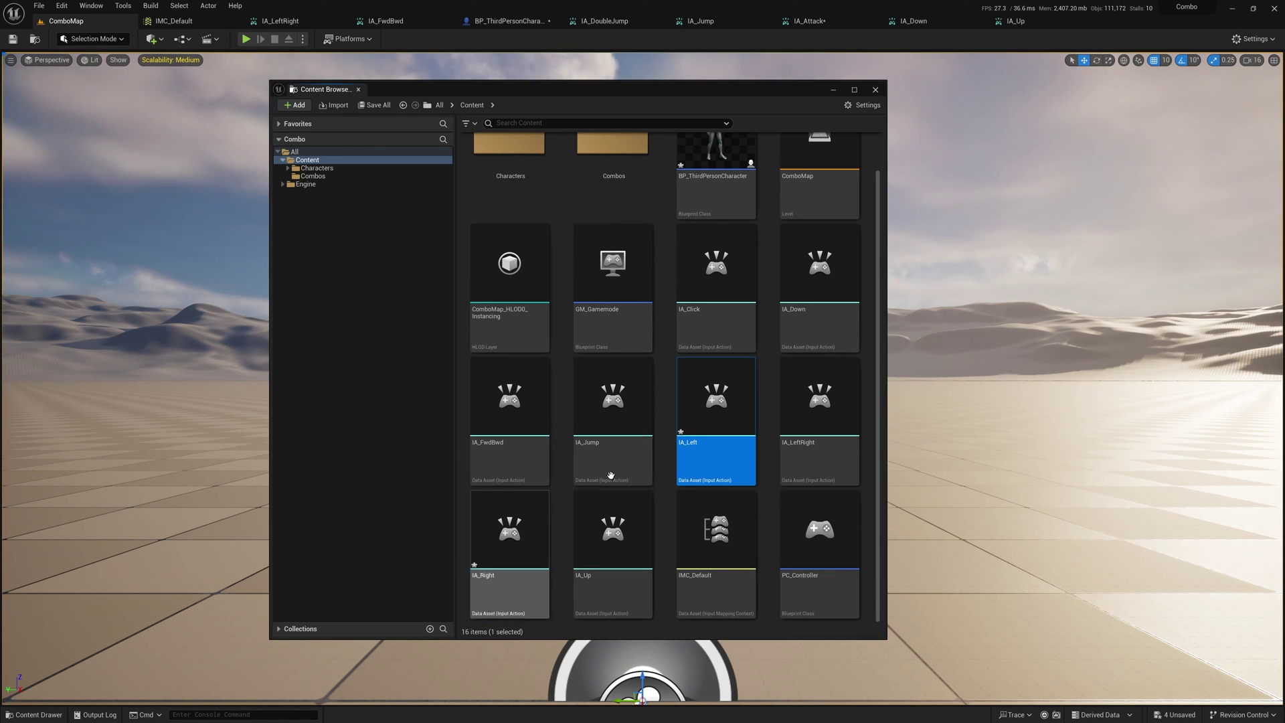
Step: Map IA_Down to the S key in IMC_Default, and add mappings for IA_Up, IA_Left and IA_Right
click(174, 22)
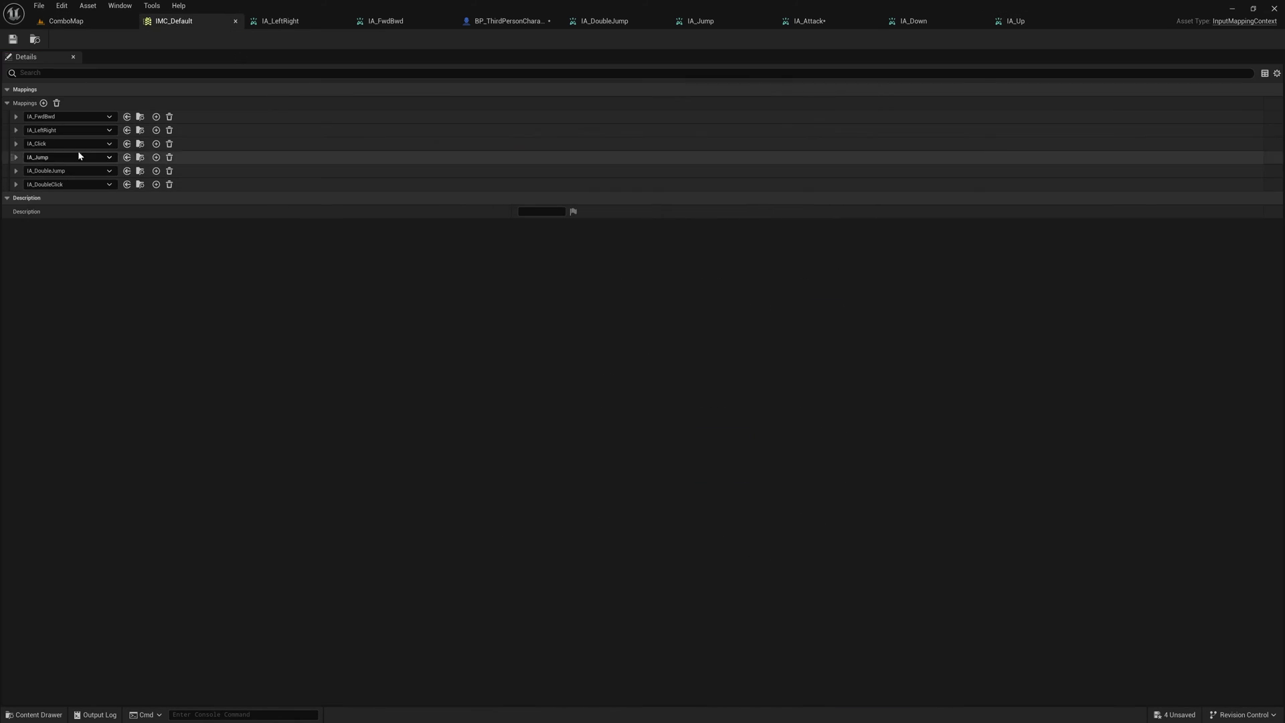
click(43, 104)
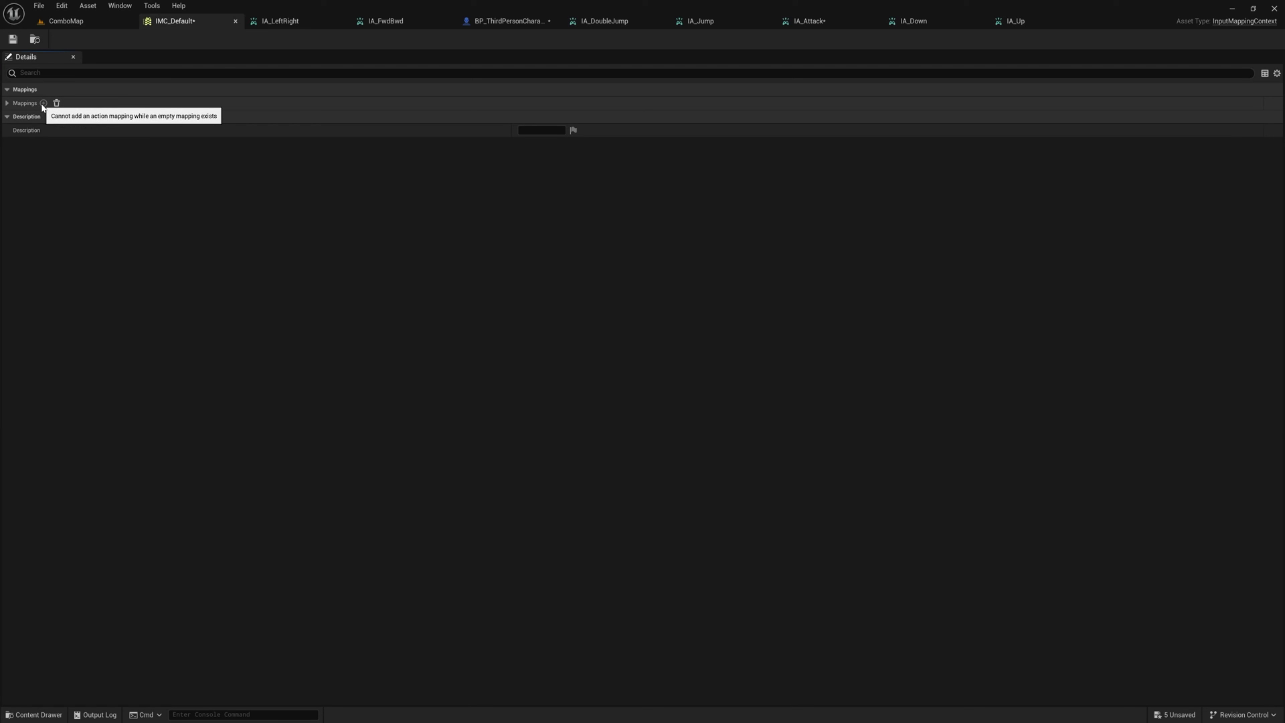
click(8, 103)
click(78, 388)
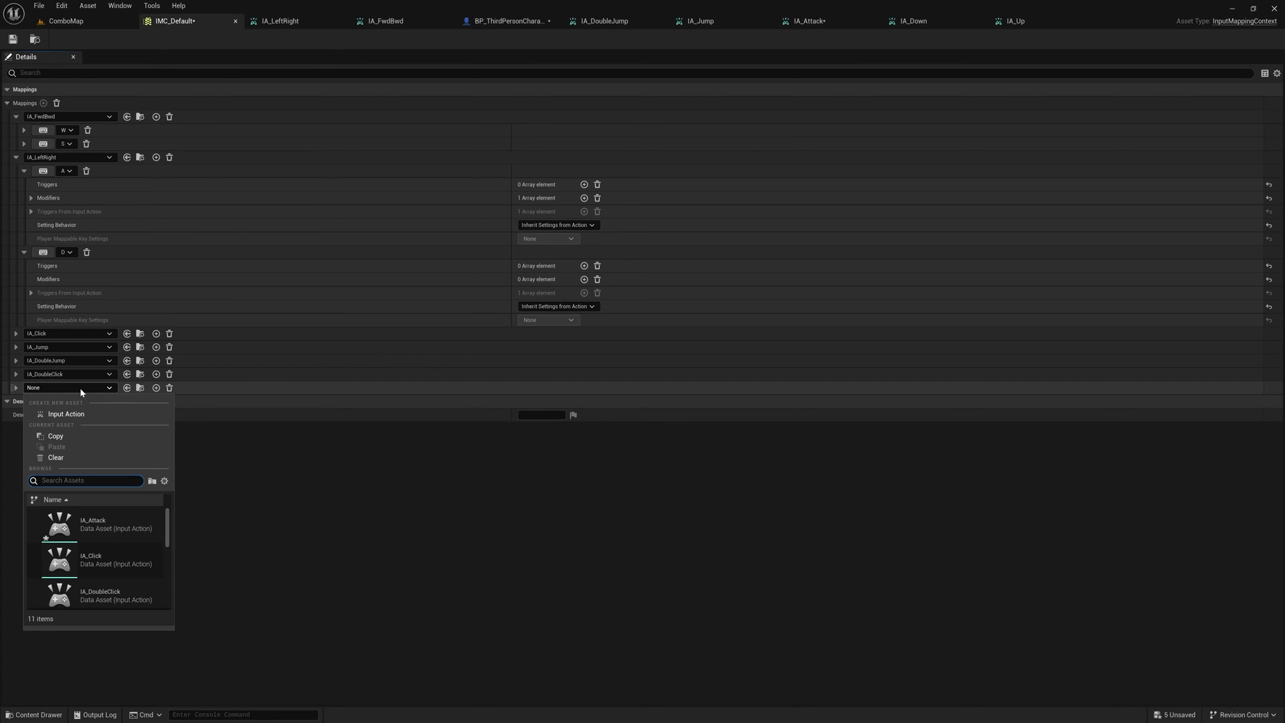
text(down)
click(101, 525)
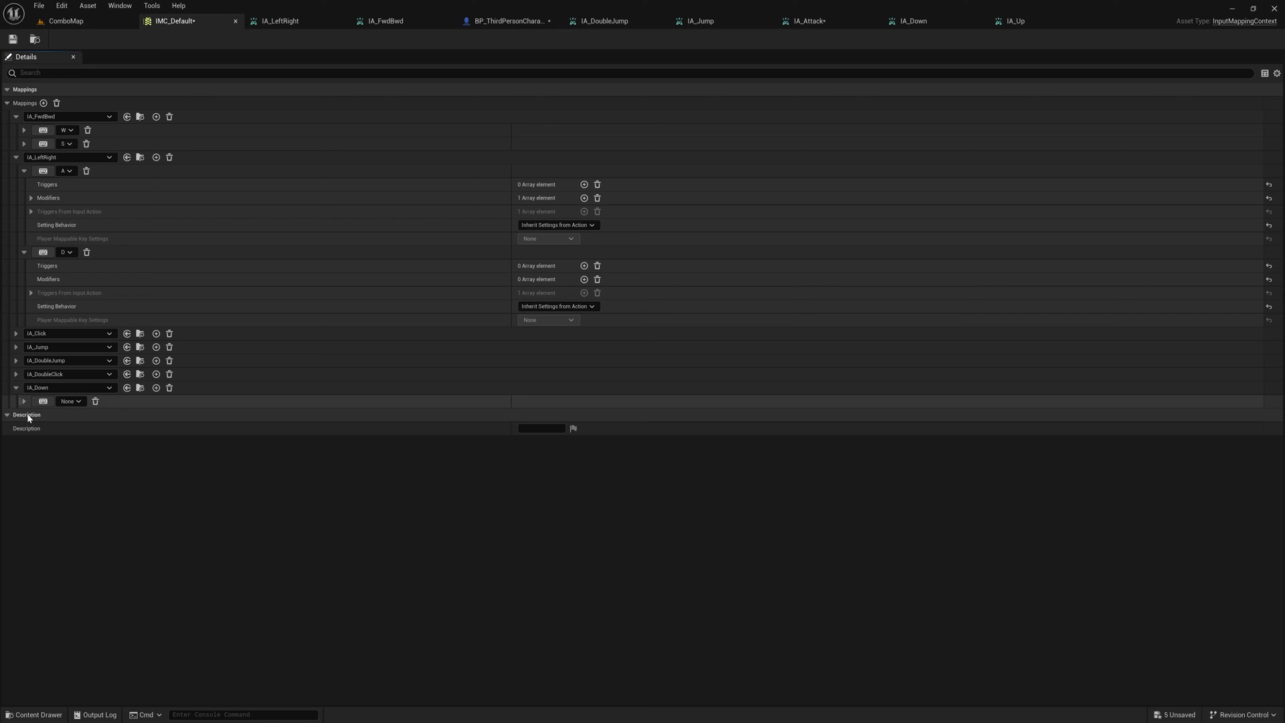
click(79, 402)
scroll(167, 490, down, 7)
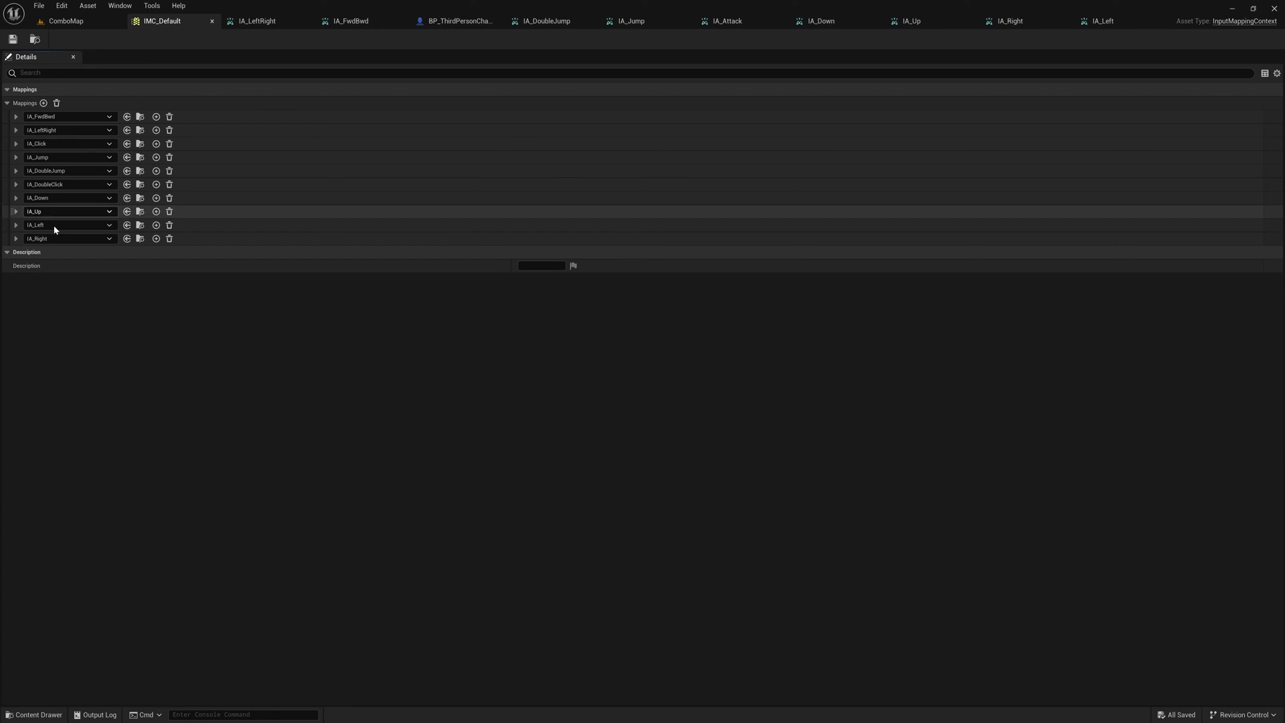
Step: Add a mapping for IA_Attack to IMC_Default and save the mapping context
click(43, 103)
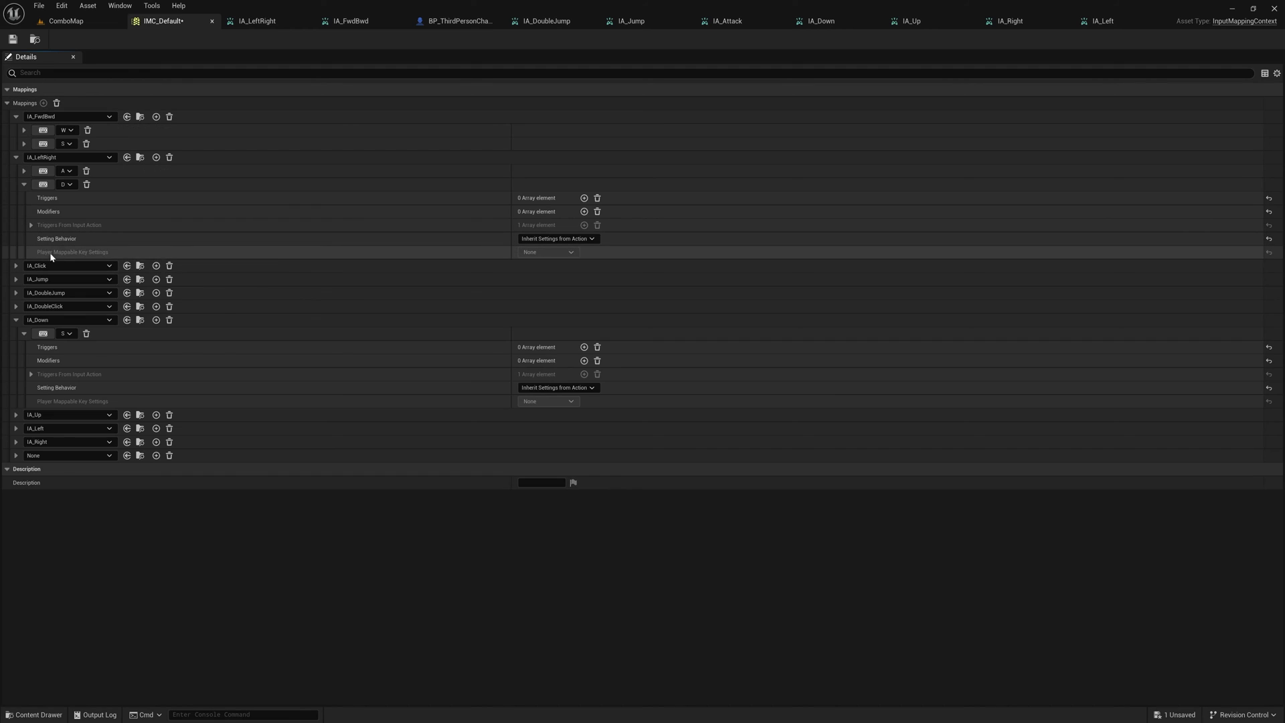
click(69, 456)
text(attac)
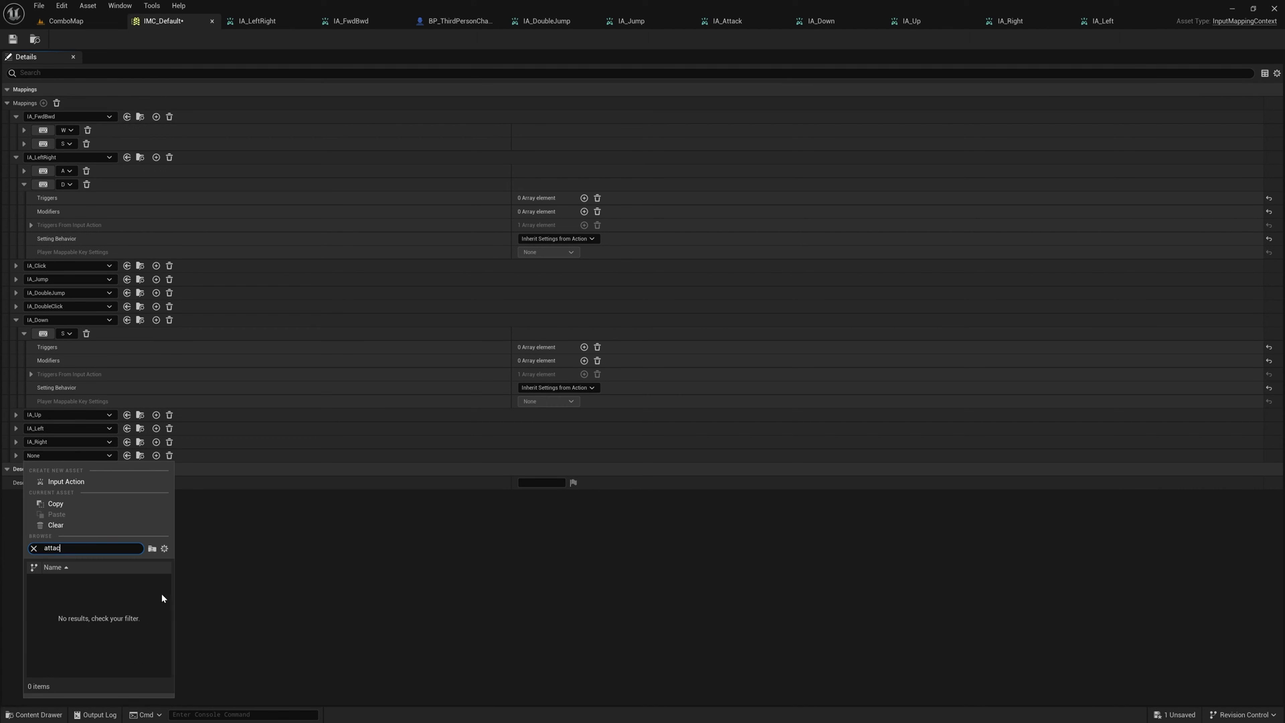
click(140, 590)
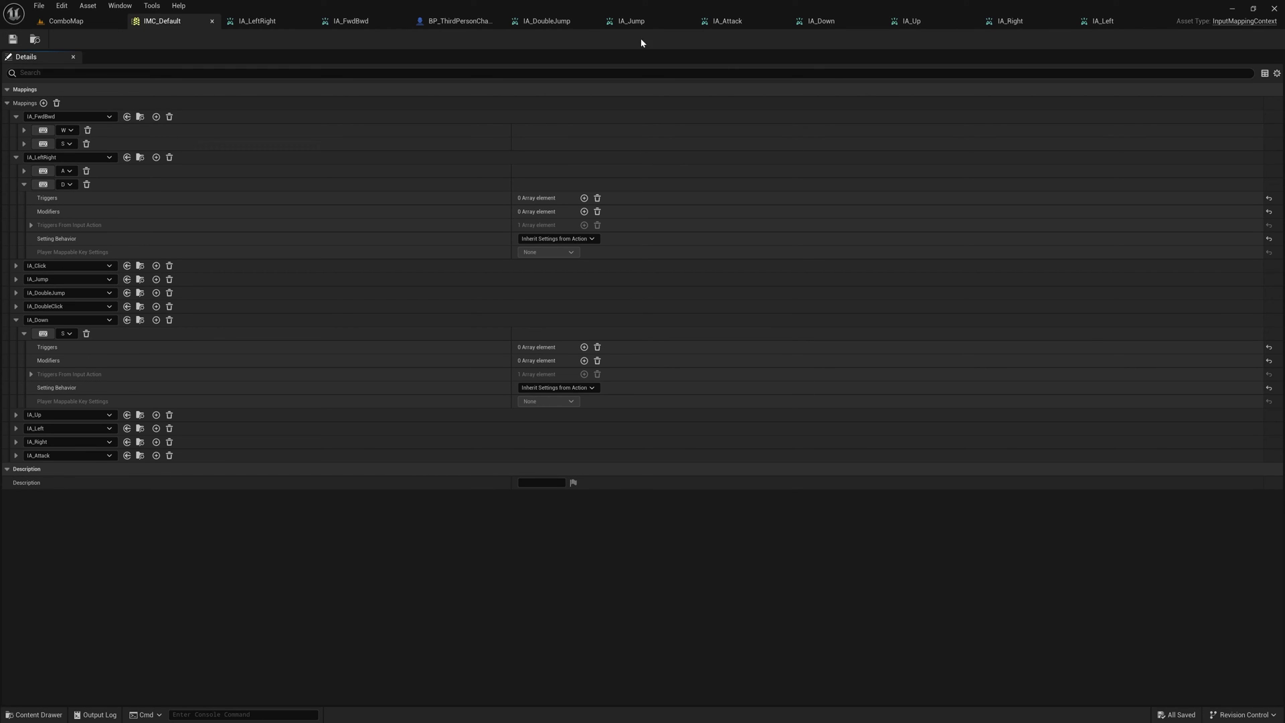
Step: In IA_Attack's Combo trigger, set the first step action to IA_Down and the second to IA_Up
click(726, 21)
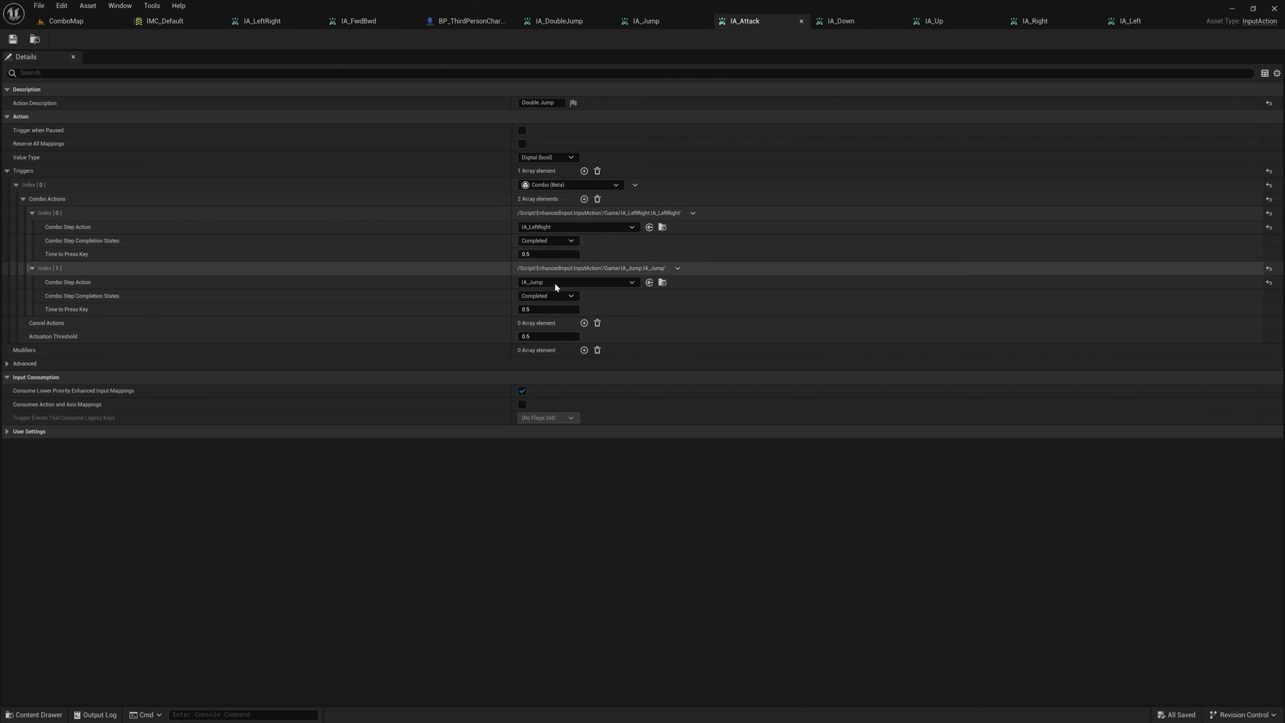
click(592, 227)
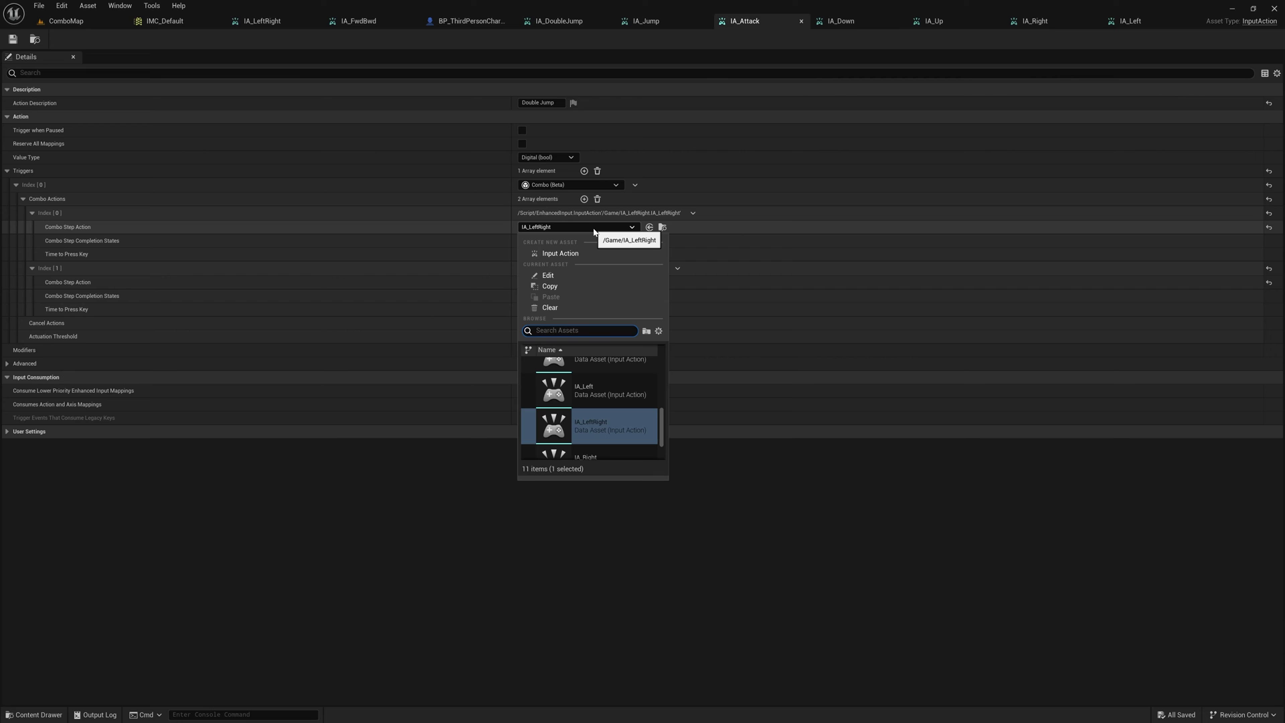
key(Return)
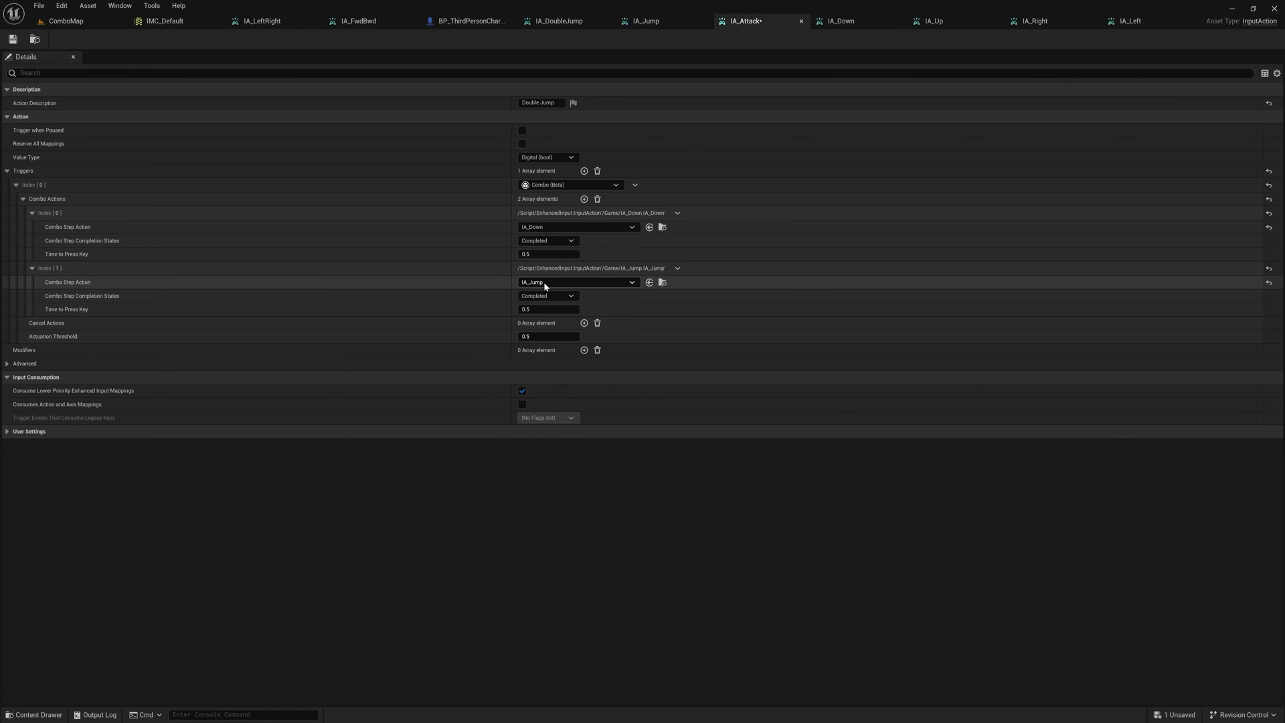
click(582, 282)
text(up)
key(Return)
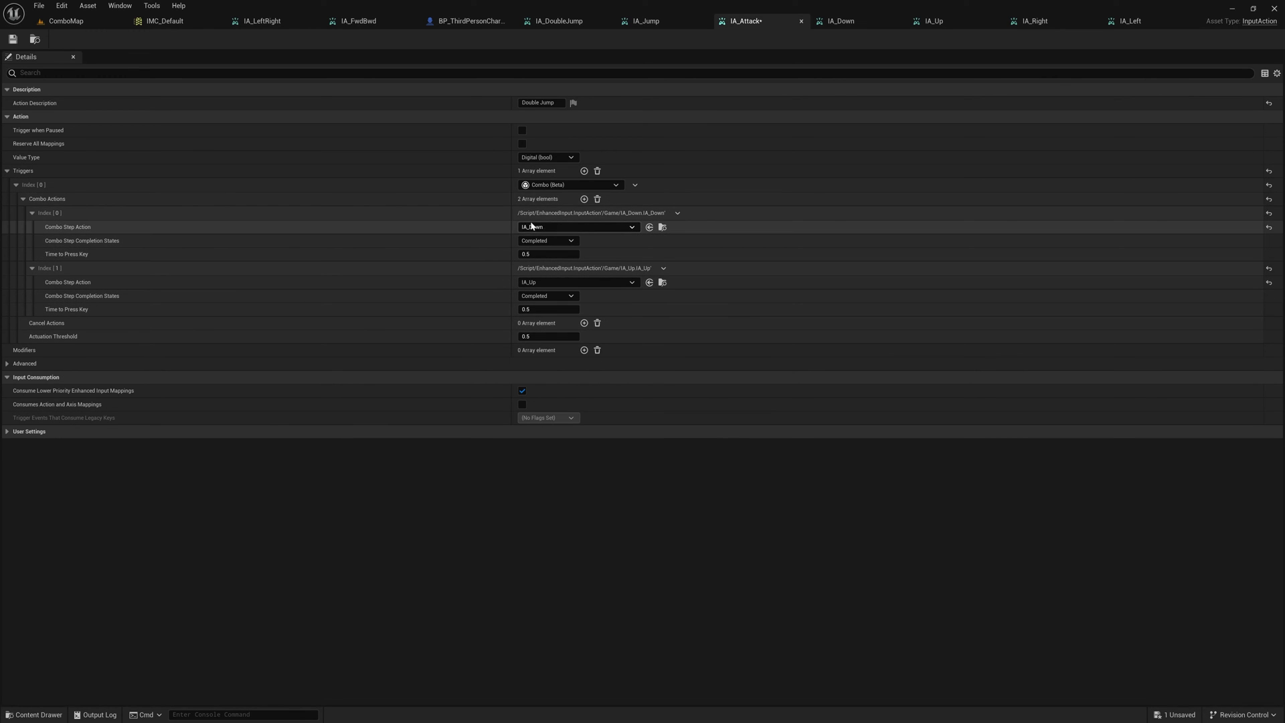
Step: Add IA_Left and IA_Right as the third and fourth combo steps, with Completed as their completion state
click(583, 199)
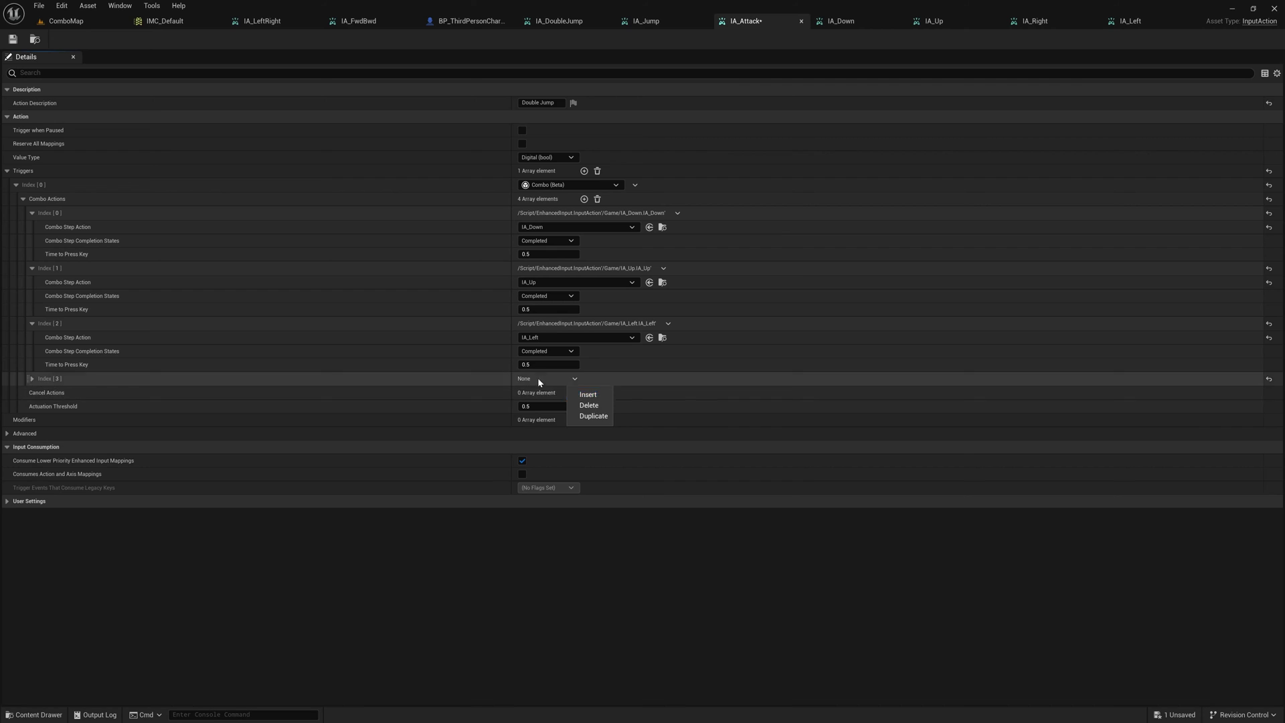
click(32, 378)
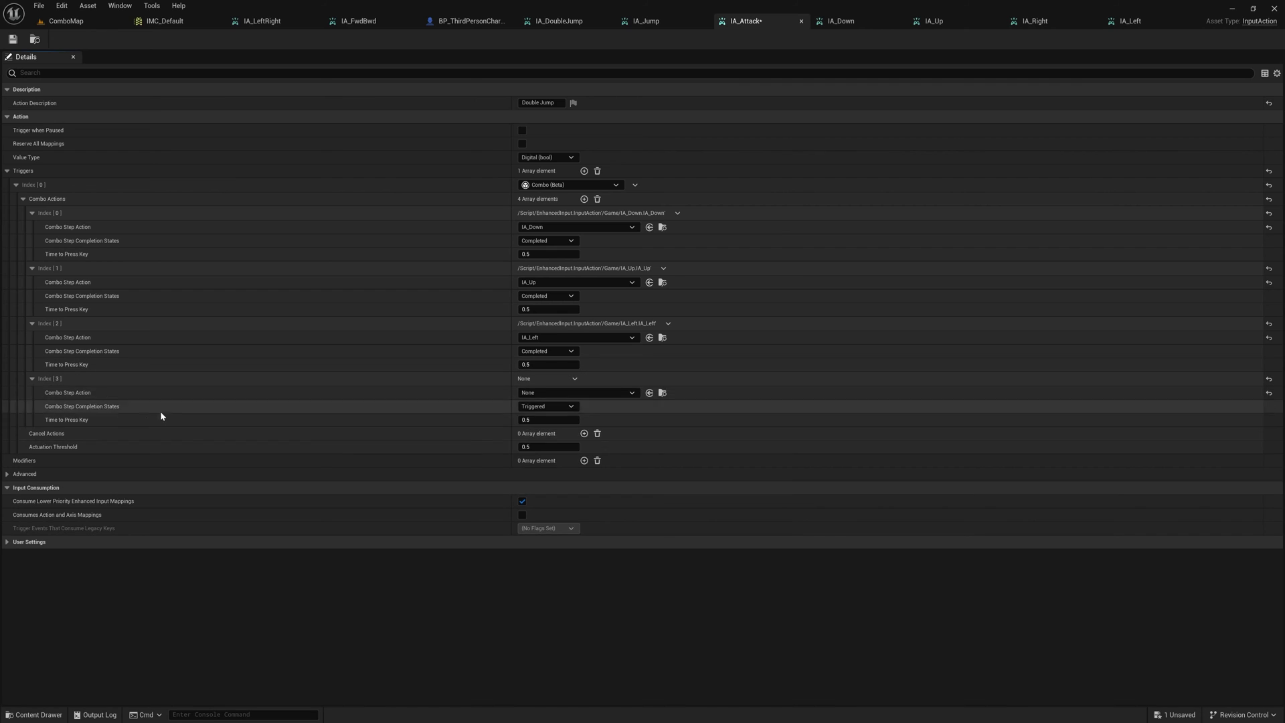
click(575, 393)
click(611, 566)
click(548, 406)
click(554, 465)
click(548, 406)
click(554, 466)
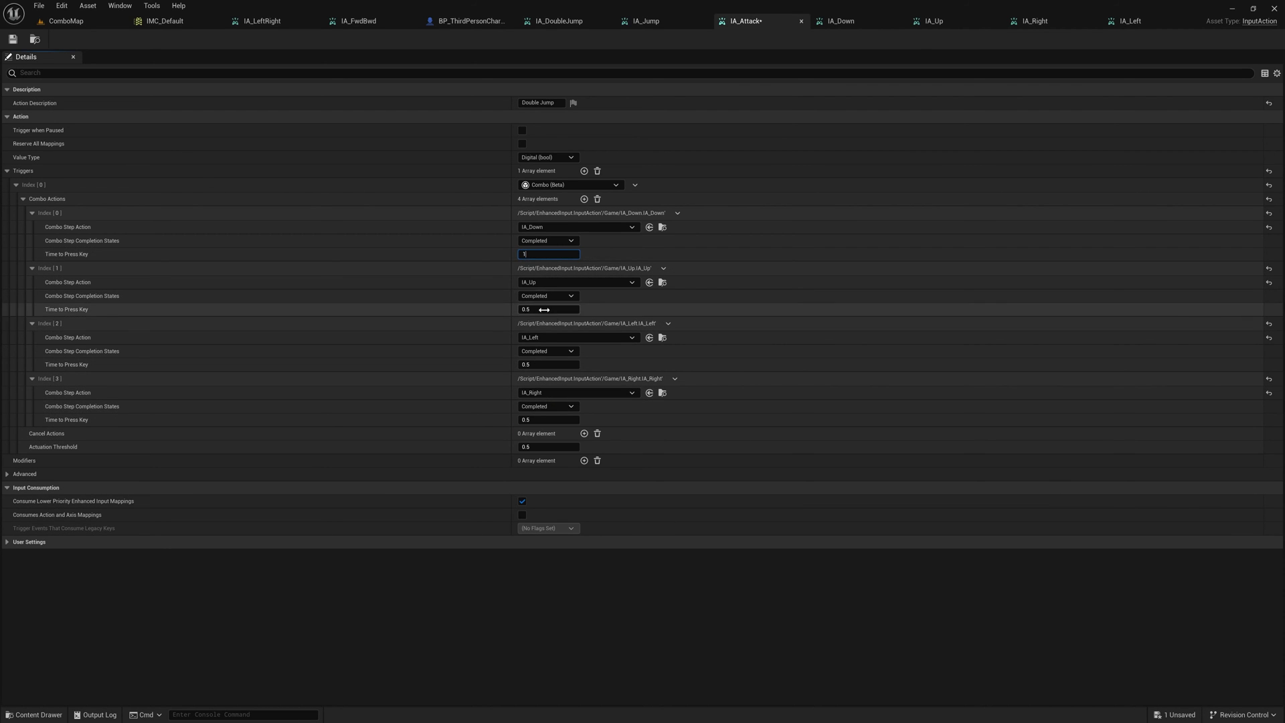
Step: Set Time to Press Key to 1.0 for all four combo steps of IA_Attack
click(549, 364)
text(1)
click(535, 419)
text(1)
key(Return)
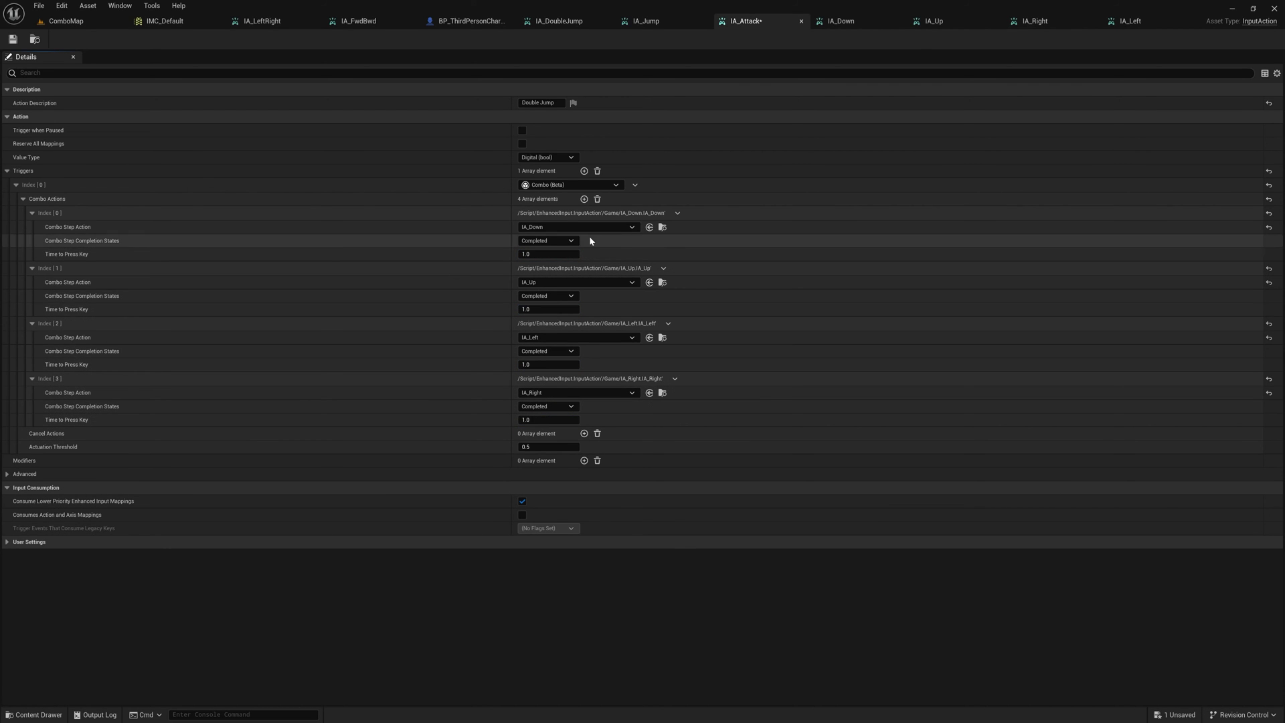
Step: Add IA_Click as a fifth combo step with the Completed state, and save IA_Attack
click(583, 199)
click(175, 433)
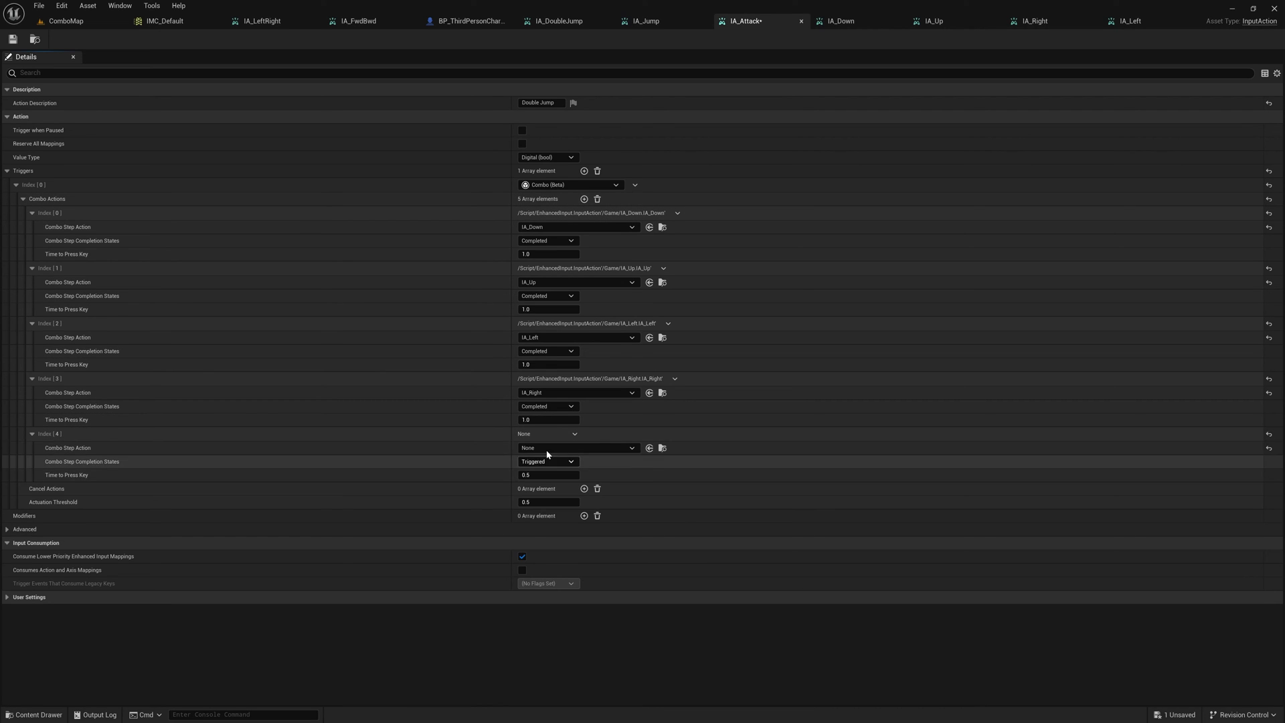
click(574, 448)
text(click)
click(603, 620)
click(547, 461)
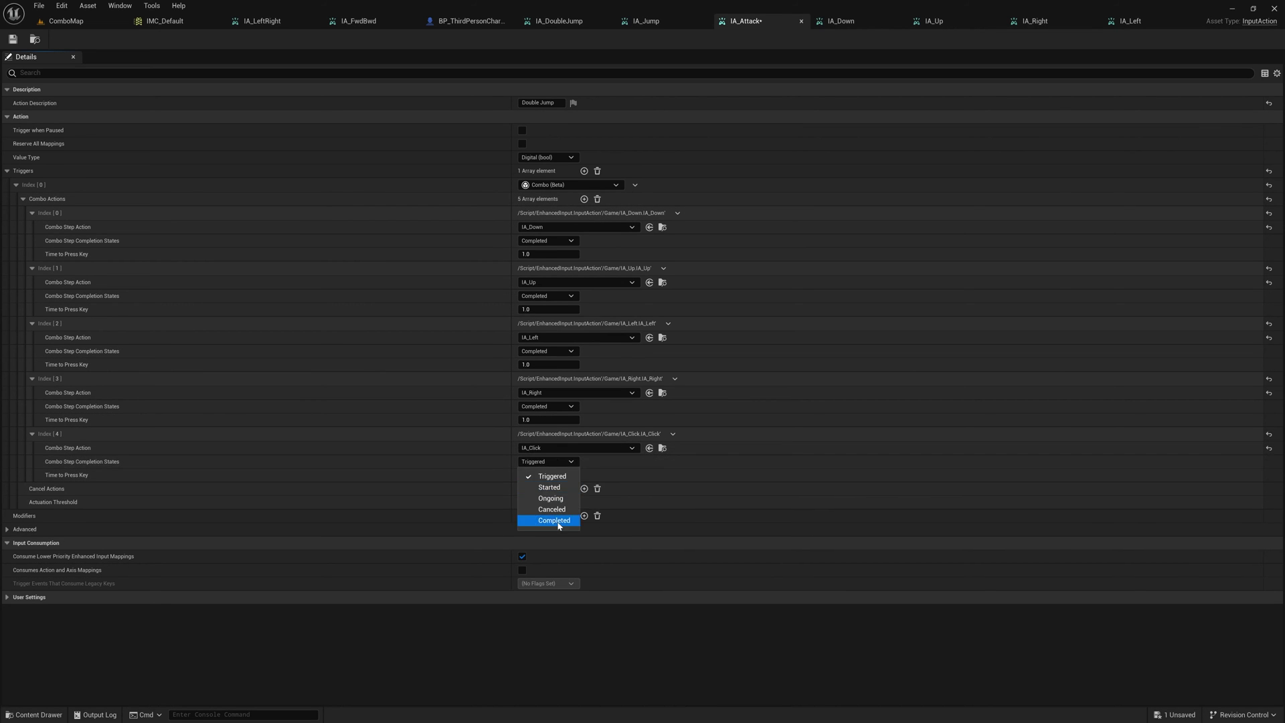
click(548, 525)
click(13, 39)
Step: Duplicate IA_Left in the Content folder as IA_Cancel, then open and save the new action
click(66, 21)
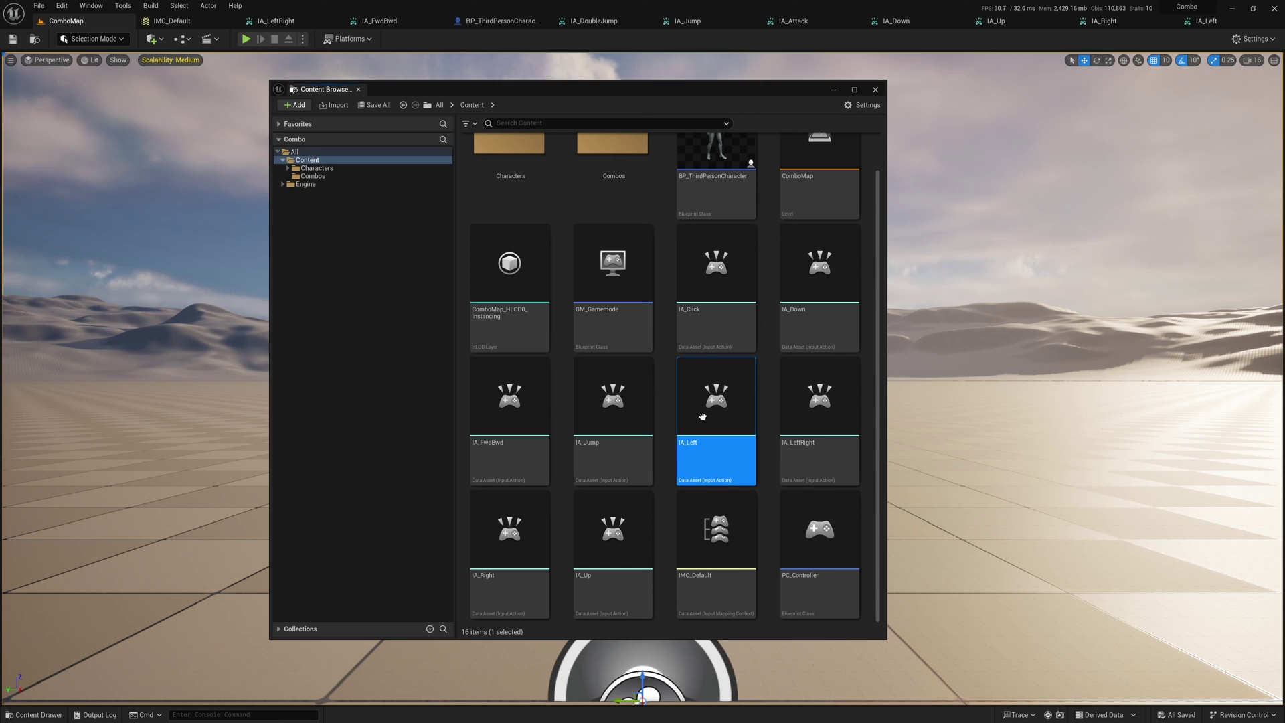
right_click(702, 420)
click(780, 487)
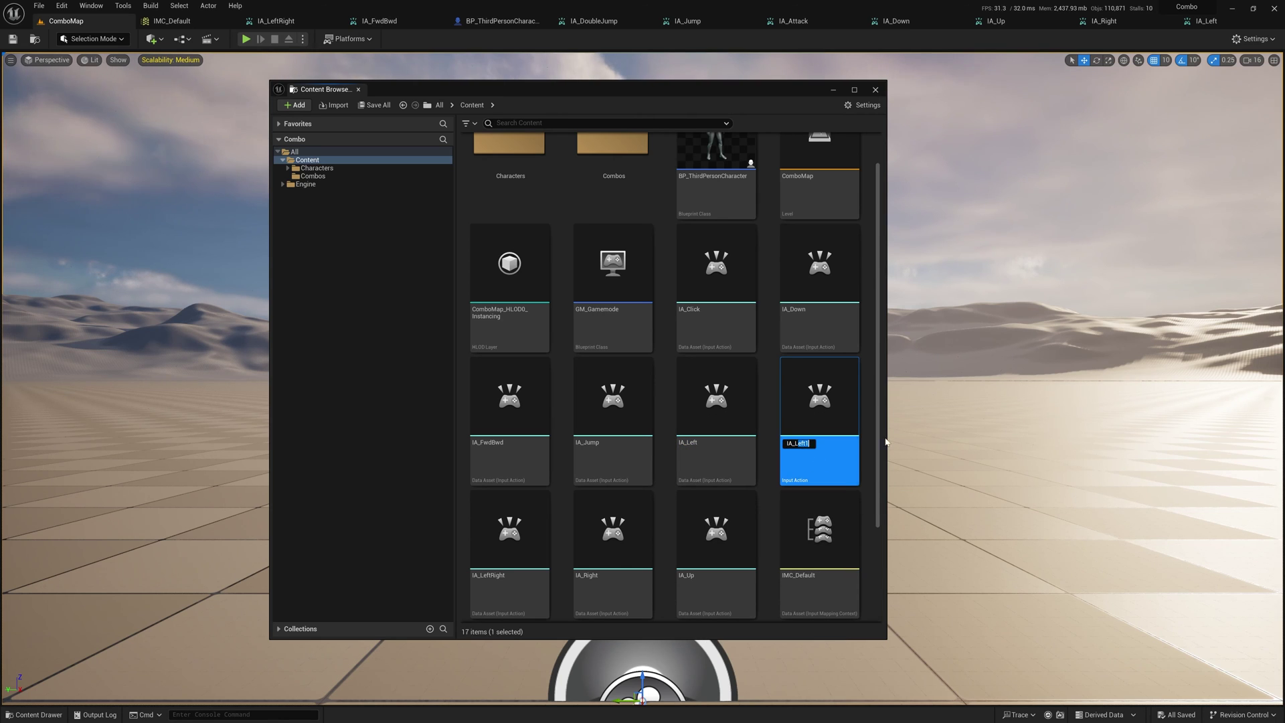
text(IA_Cancel)
key(Return)
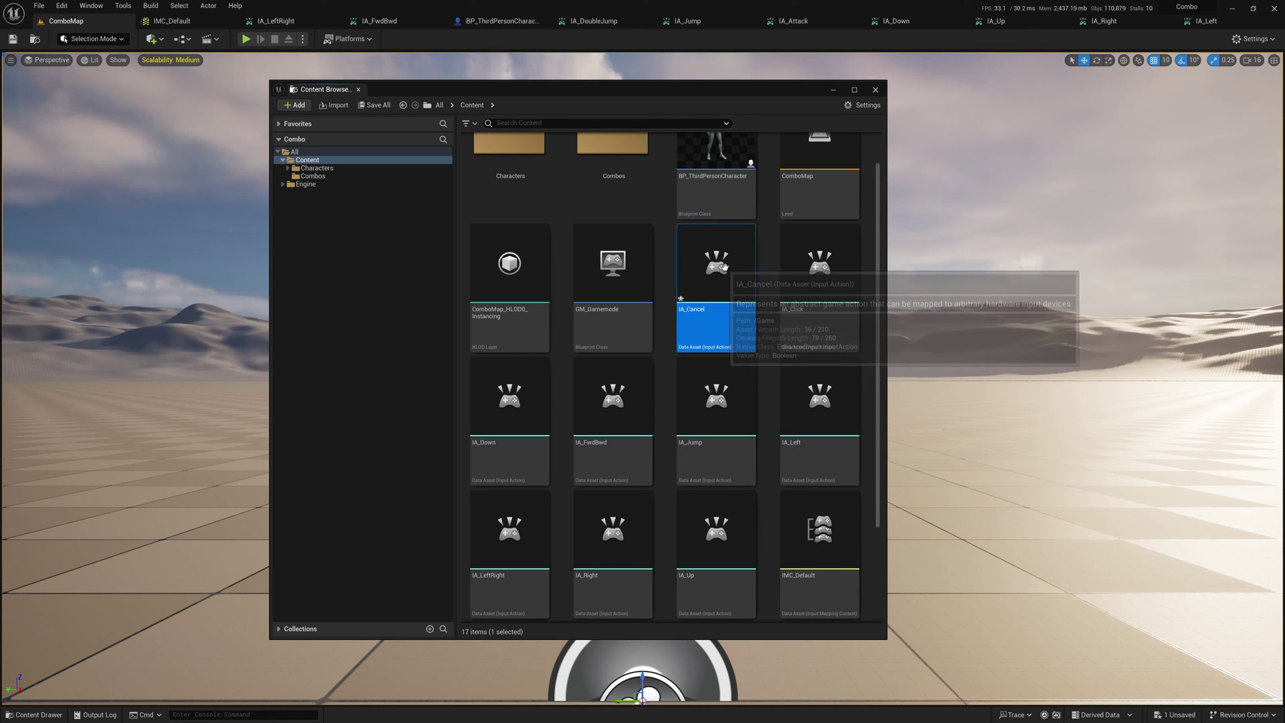
double_click(716, 294)
key(ctrl+s)
Step: Add a mapping for the IA_Cancel action to IMC_Default
click(153, 21)
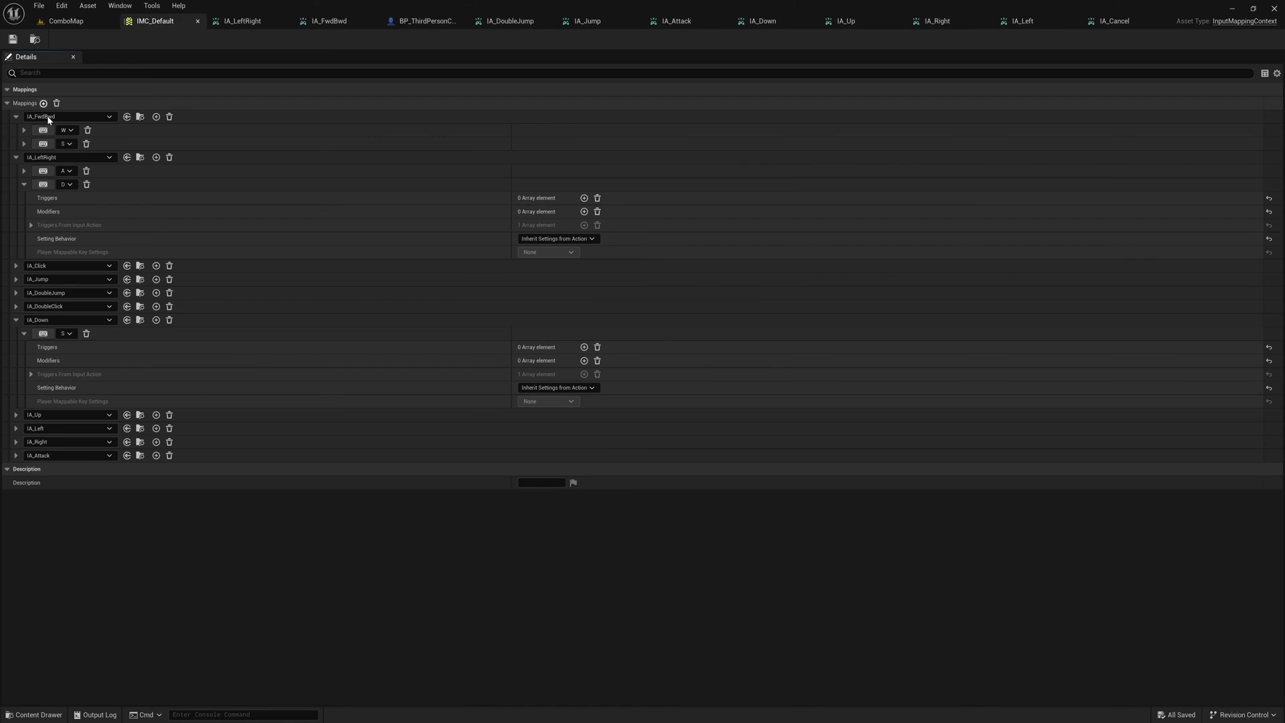
click(43, 103)
click(61, 468)
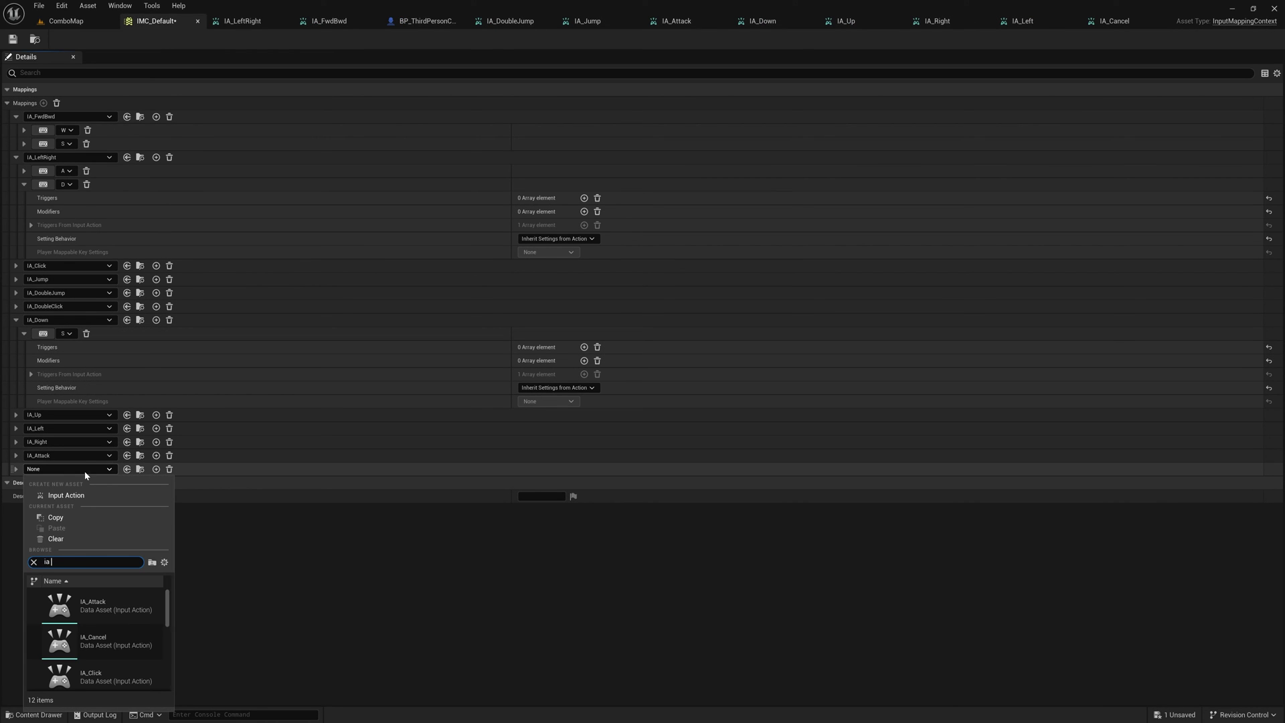
text(ia cance)
click(100, 606)
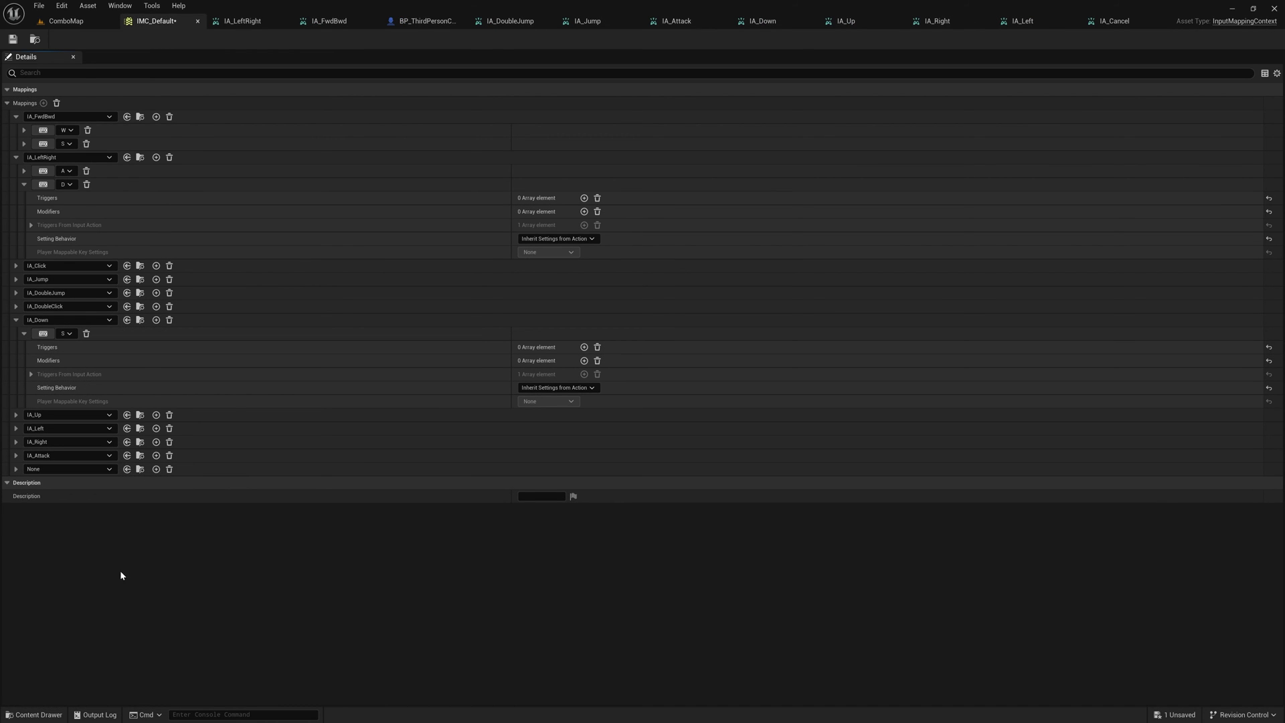
Step: Bind the IA_Cancel mapping to Right Mouse Button and save IMC_Default
click(16, 469)
click(74, 483)
text(r)
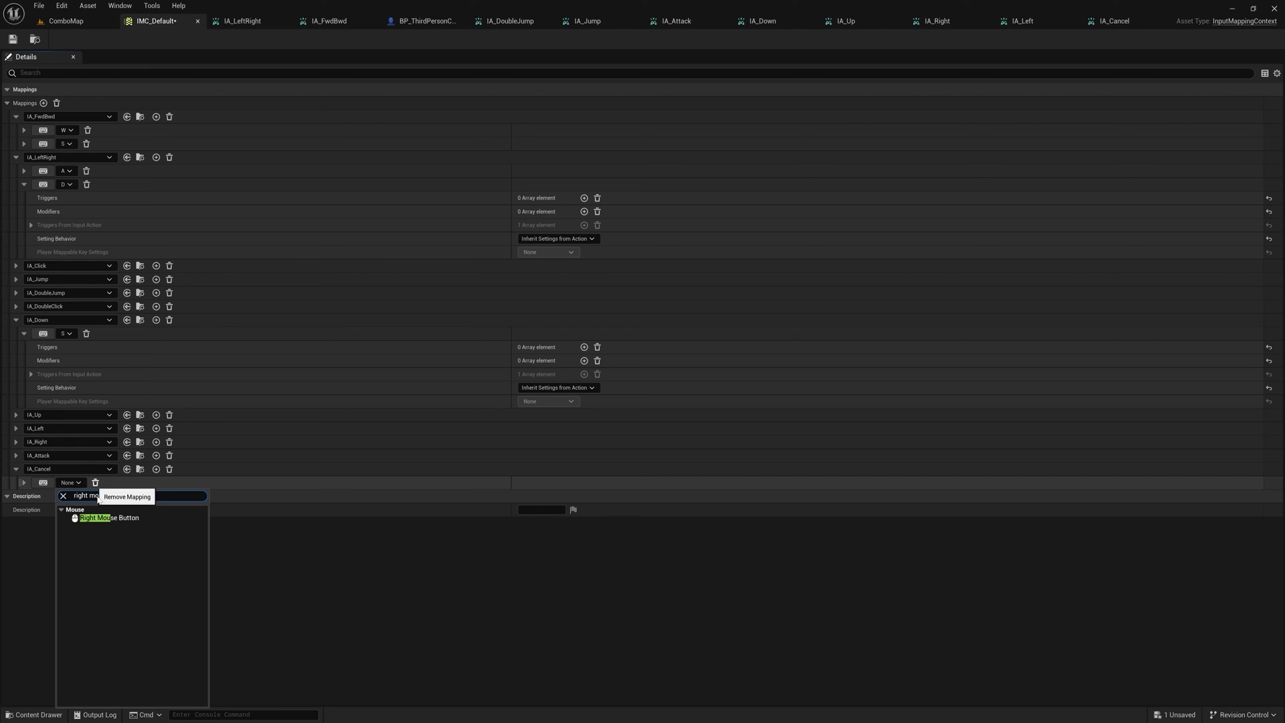
text(ight mo)
click(107, 518)
click(24, 483)
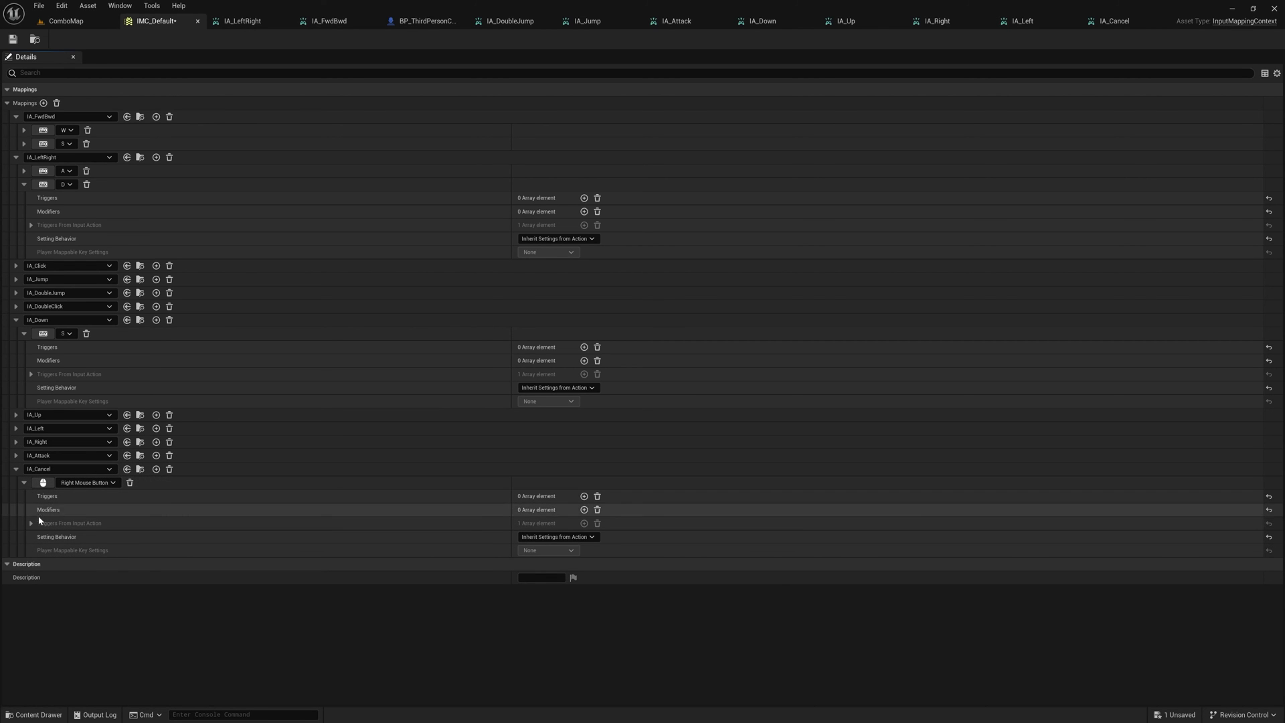
key(ctrl+s)
Step: Add IA_Cancel as a cancel action of the IA_Attack combo trigger, with Completed as its cancellation state
click(670, 21)
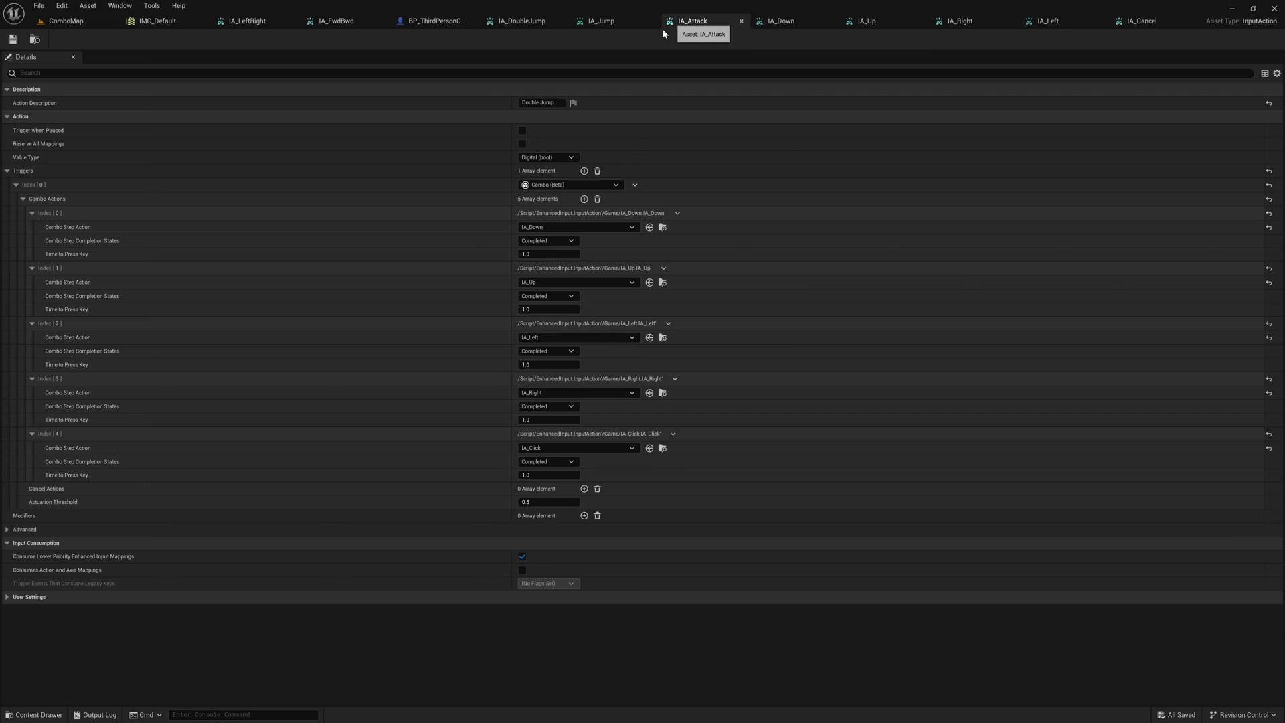
click(584, 490)
click(32, 502)
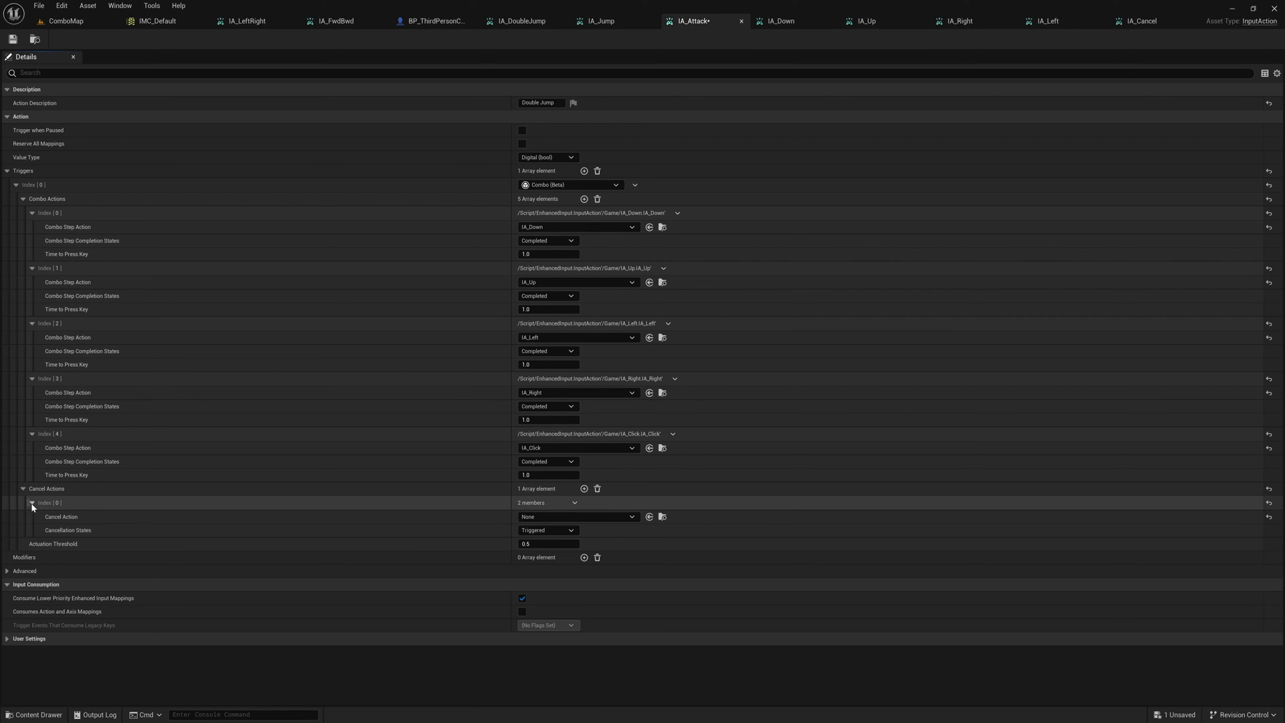
click(567, 517)
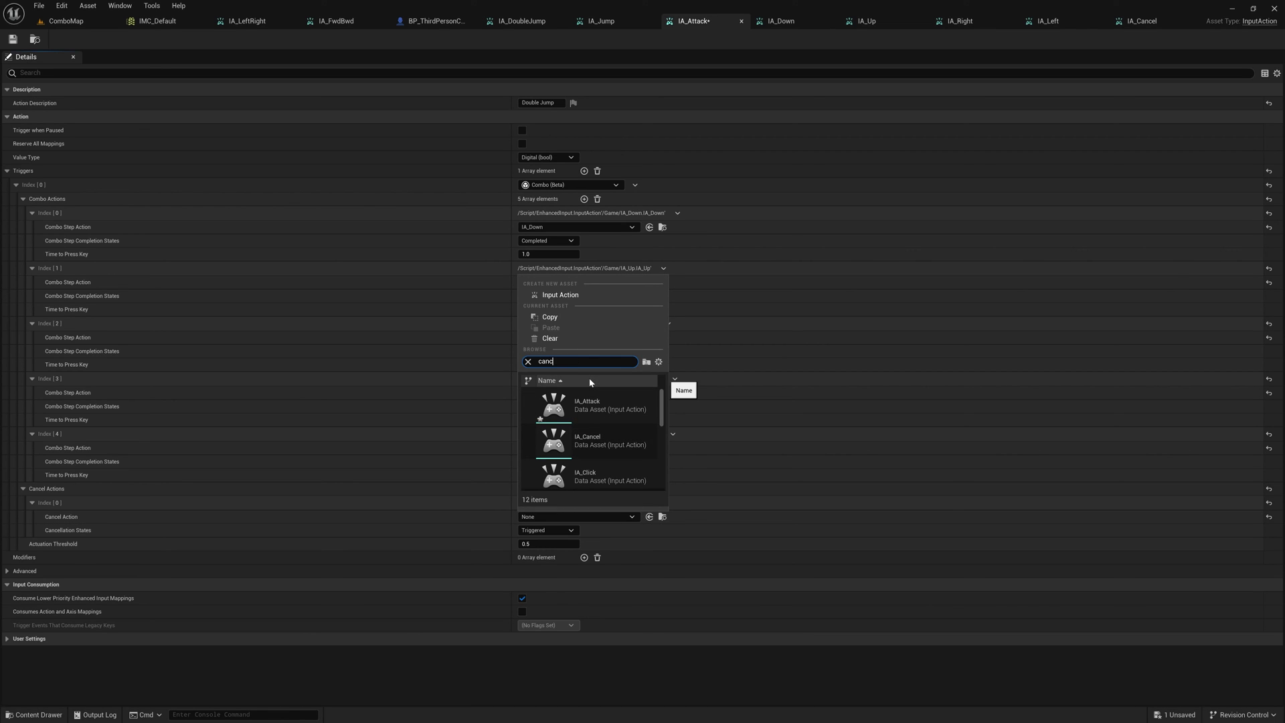
text(canc)
click(587, 405)
click(555, 530)
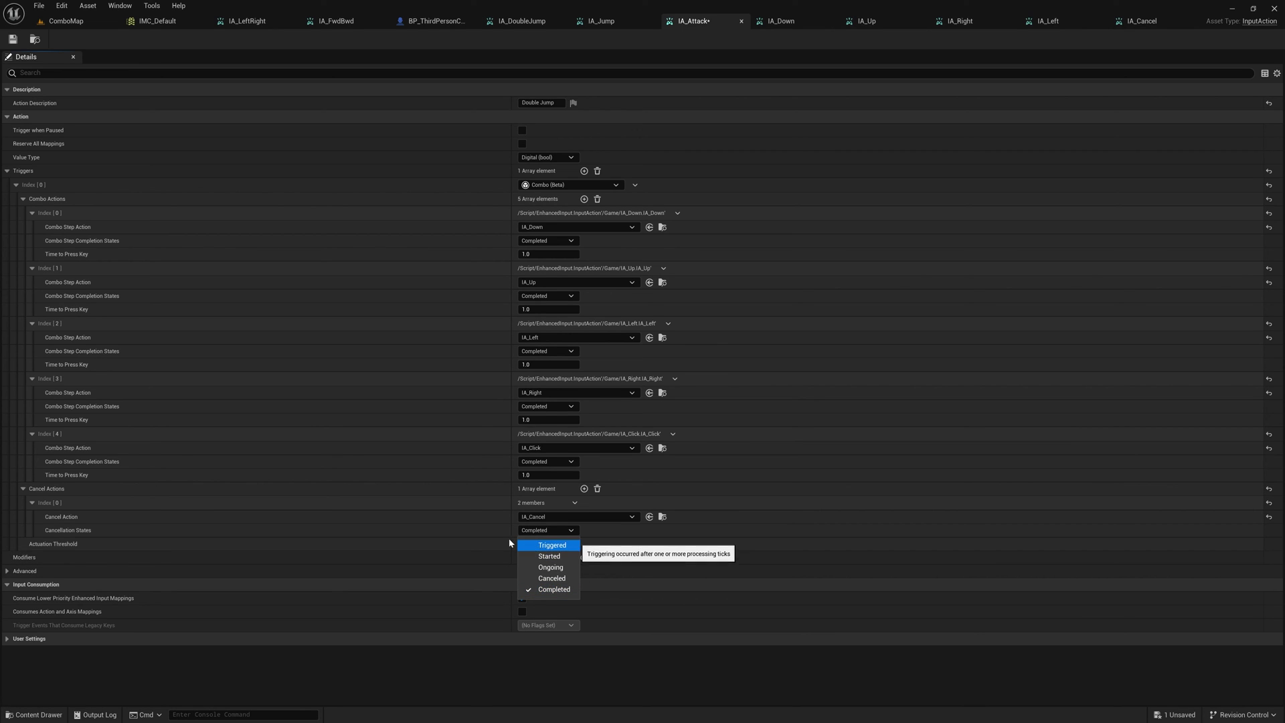
click(433, 537)
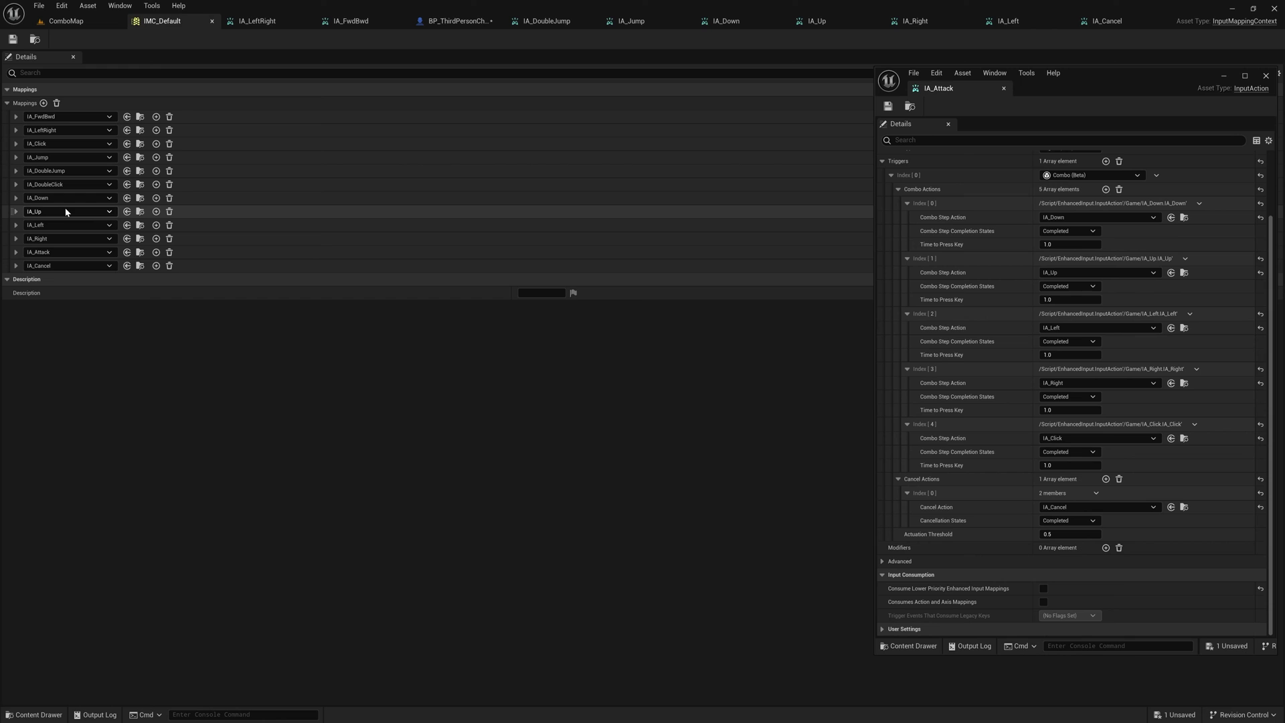
Step: Expand the IA_Down and IA_Up mappings in IMC_Default and bind IA_Up to the W key
click(15, 199)
click(15, 293)
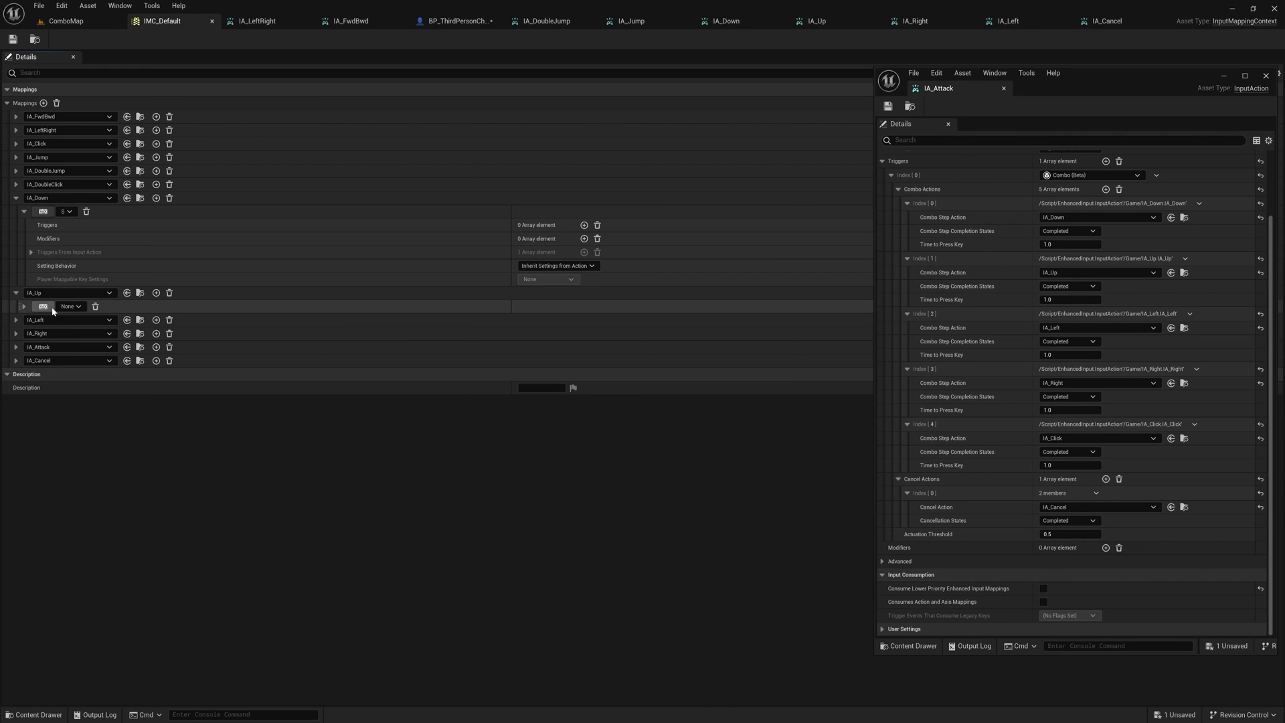
click(70, 306)
text(w)
click(77, 371)
click(70, 320)
text(a)
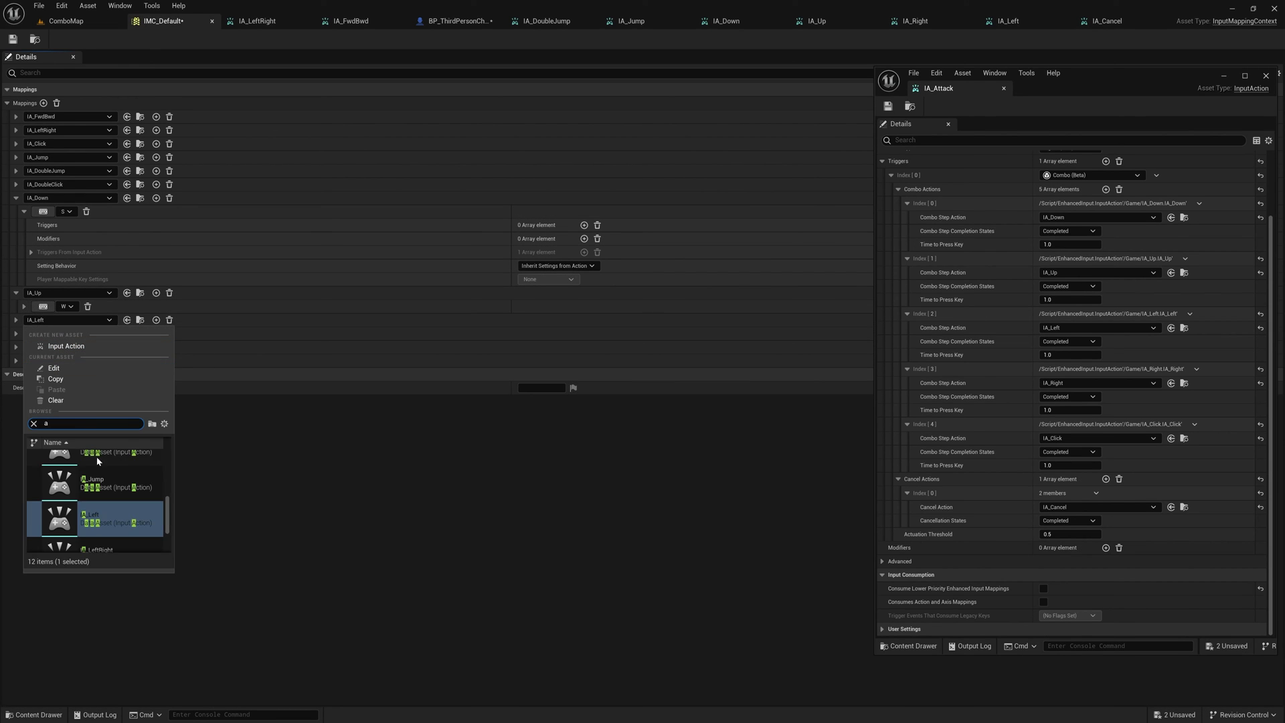
scroll(116, 492, up, 1)
click(24, 325)
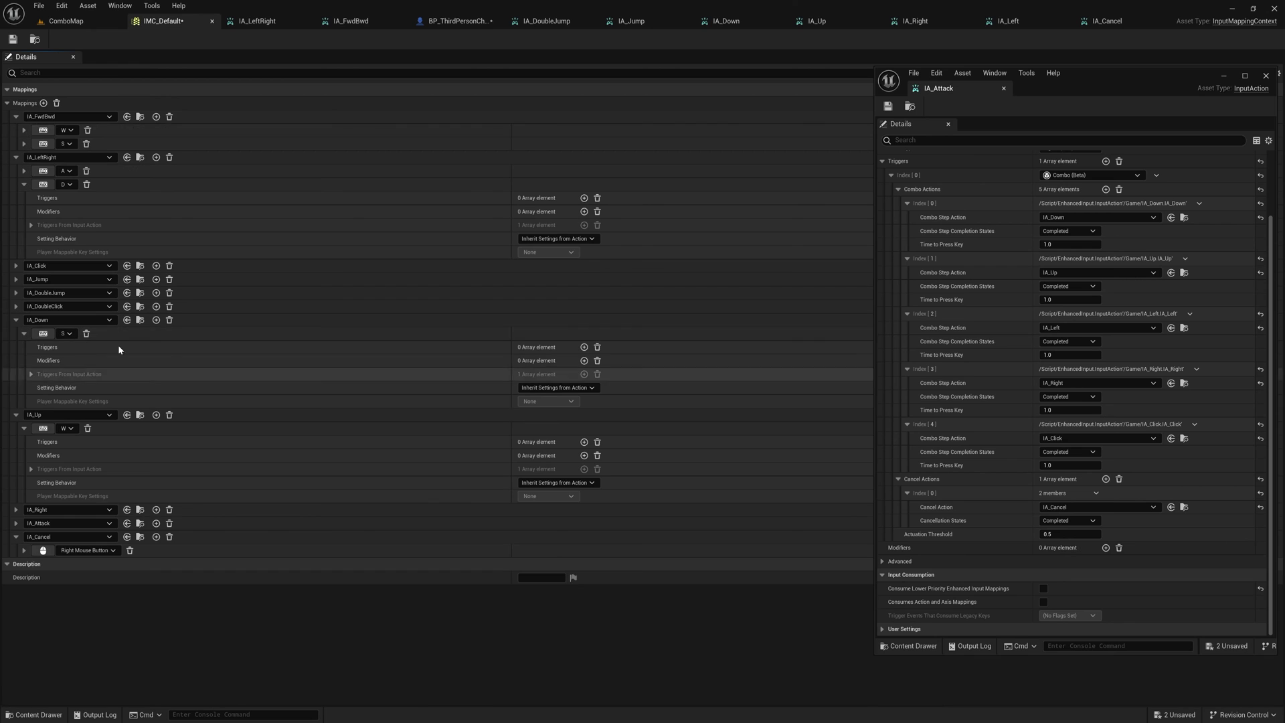
Step: Add an IA_Left mapping to IMC_Default and bind it to the A key
click(44, 103)
click(85, 564)
text(left)
click(100, 454)
click(16, 565)
click(71, 578)
text(a)
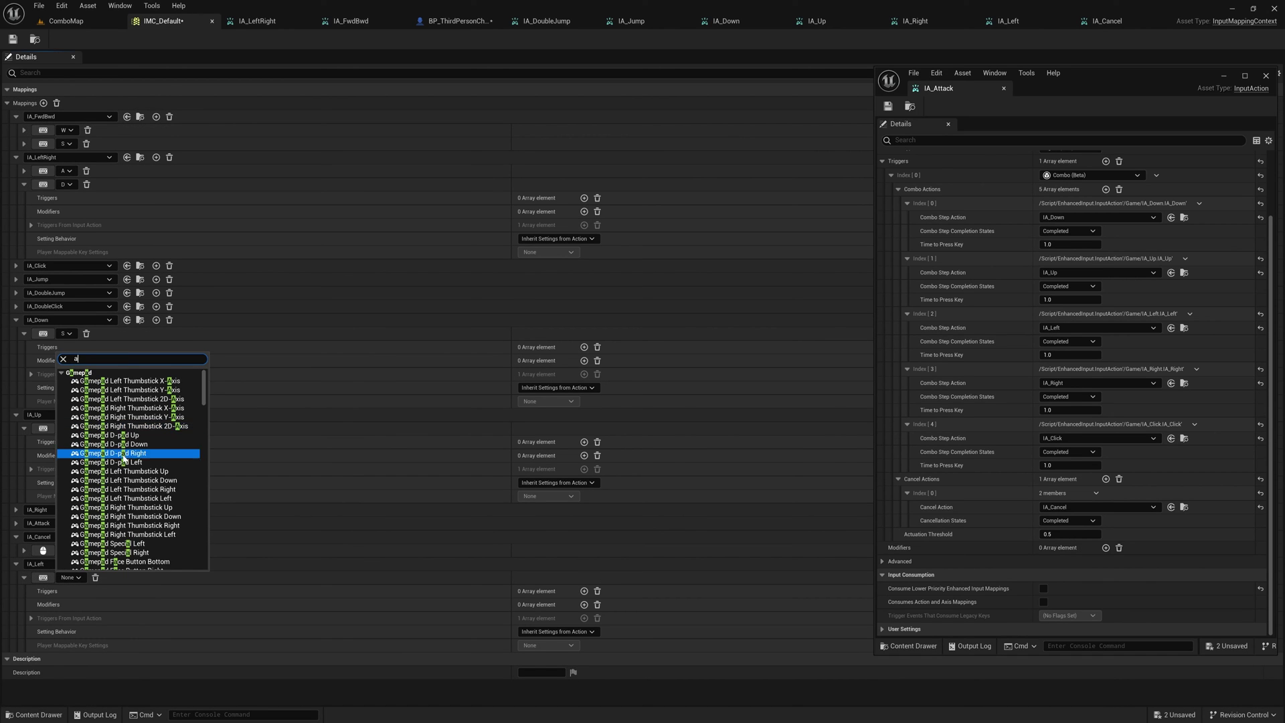
scroll(107, 462, down, 5)
click(79, 504)
click(16, 564)
Step: Bind the IA_Right mapping in IMC_Default to the D key
click(16, 511)
click(71, 523)
text(d)
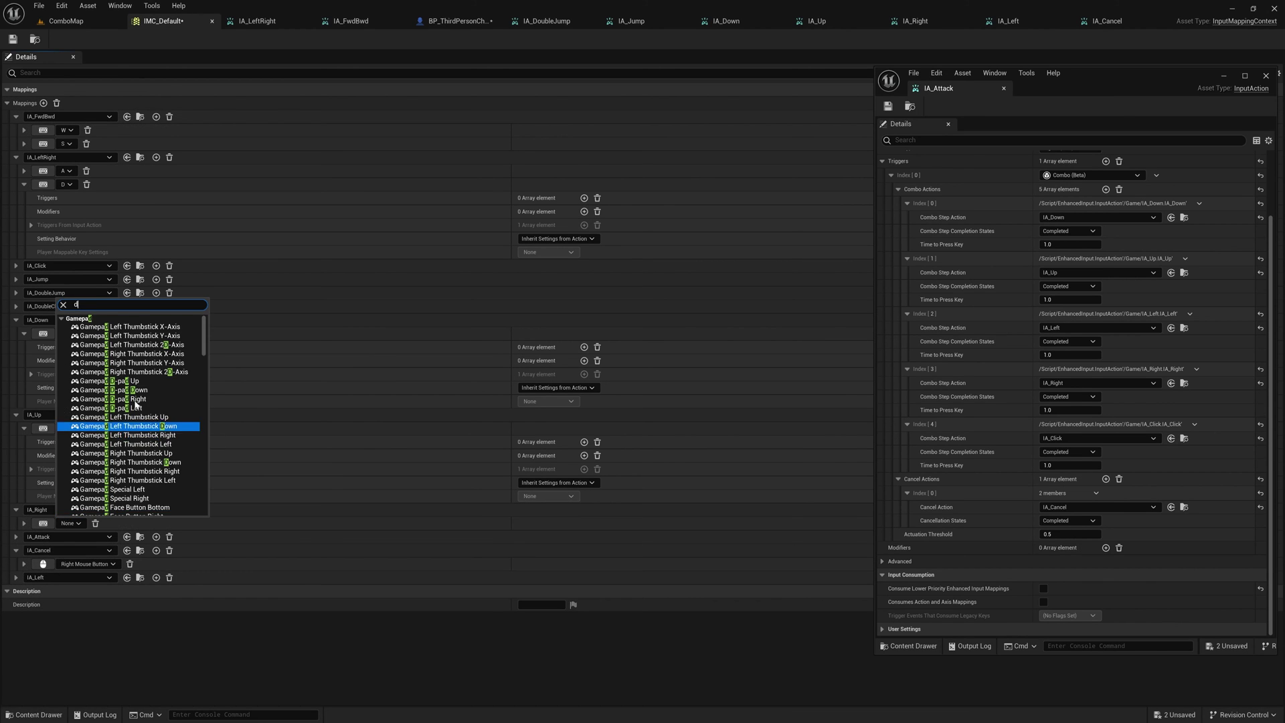
scroll(100, 428, down, 4)
click(84, 442)
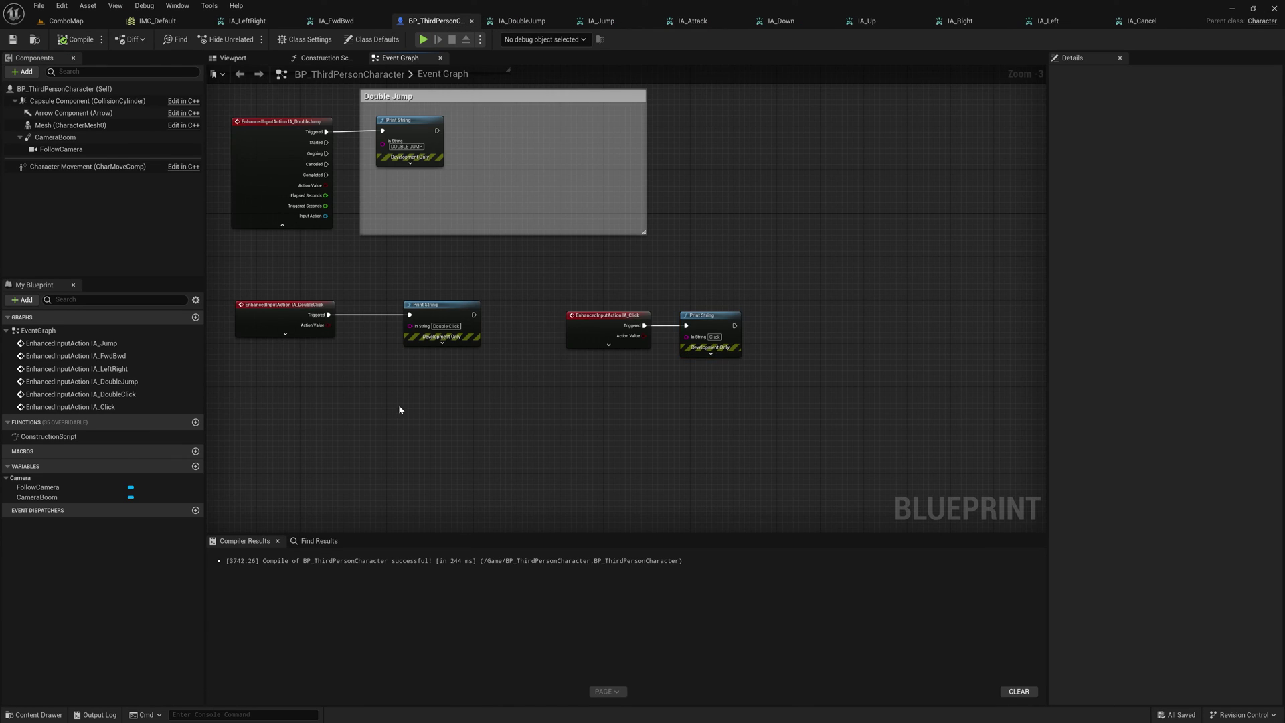
Step: Add the IA_Down and IA_Up enhanced input events below the double-click nodes in BP_ThirdPersonCharacter's event graph
right_drag(308, 486, 444, 345)
right_click(421, 355)
text(ia down)
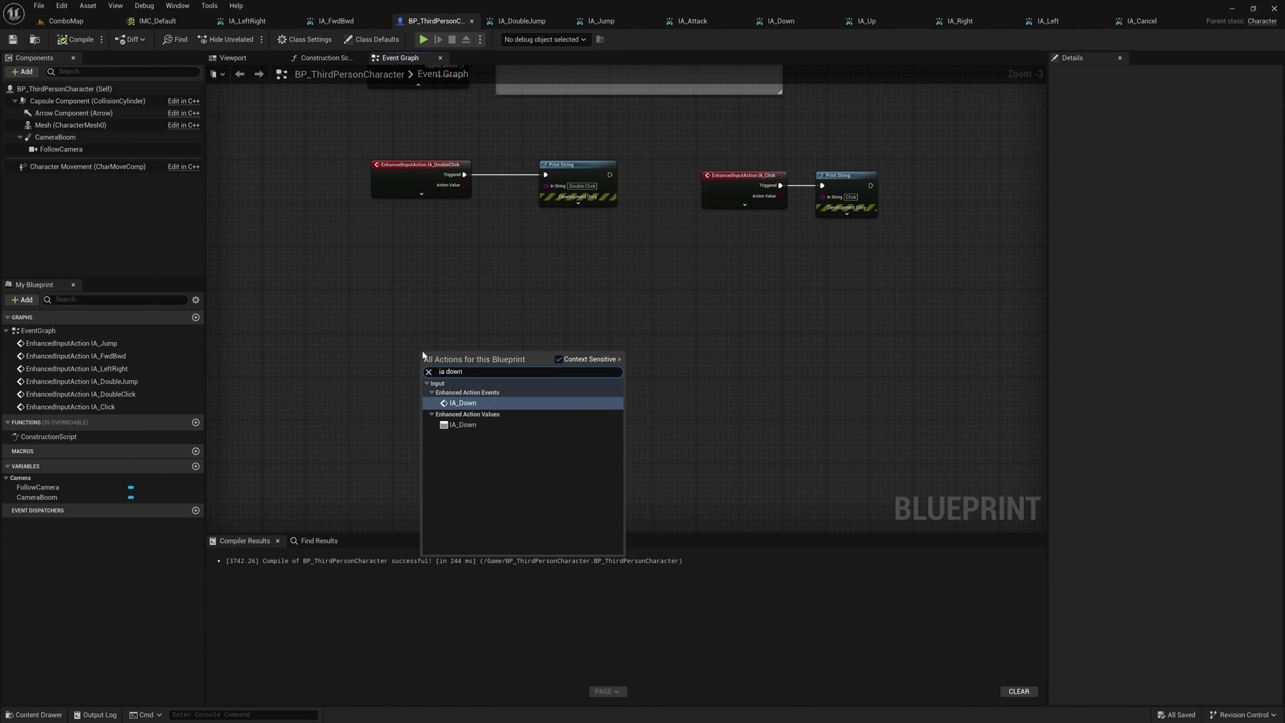
click(458, 405)
right_click(438, 419)
text(ia up)
click(474, 470)
Step: Add the IA_Left and IA_Right enhanced input events below the IA_Up event
right_click(452, 496)
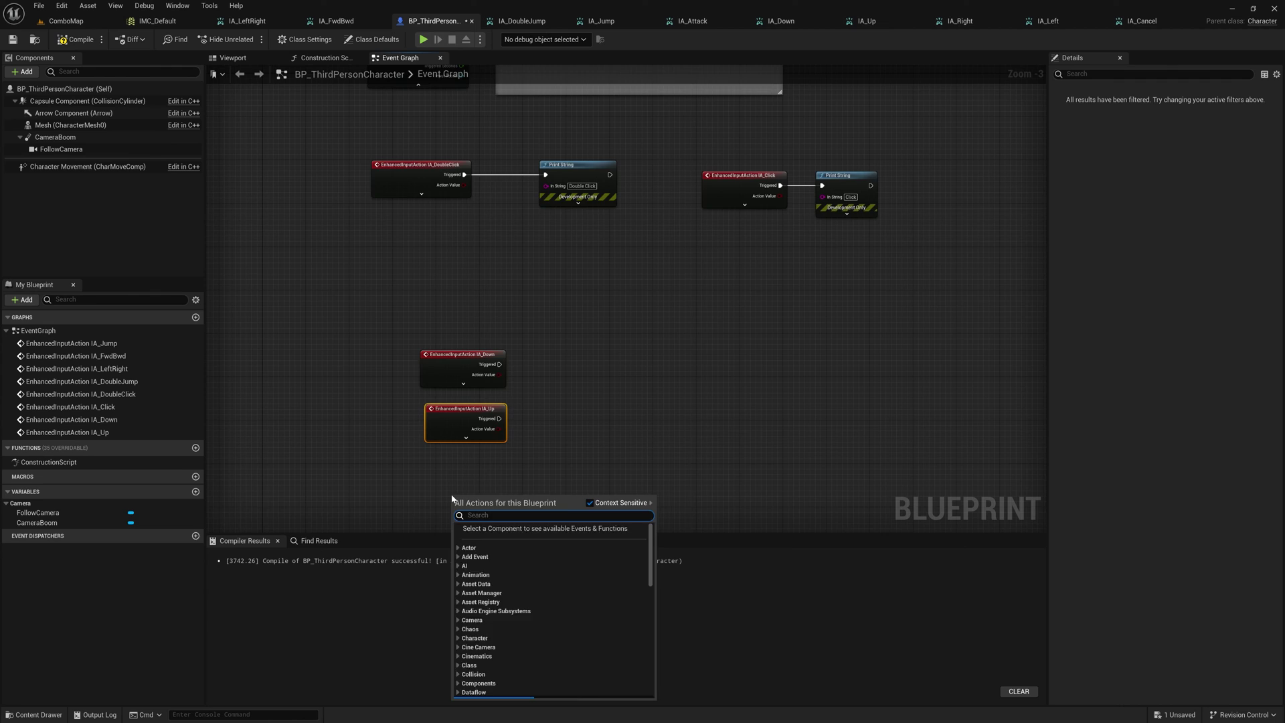
text(ia left)
click(487, 546)
right_click(451, 439)
text(right)
click(488, 490)
Step: Add the IA_Attack and IA_Cancel enhanced input events below the IA_Right event
right_click(460, 484)
text(ia attack)
right_click(423, 402)
text(ia cancel)
Step: Create a Print String node on the IA_Down event's Triggered output and paste copies of it for the other events
drag(454, 169, 520, 173)
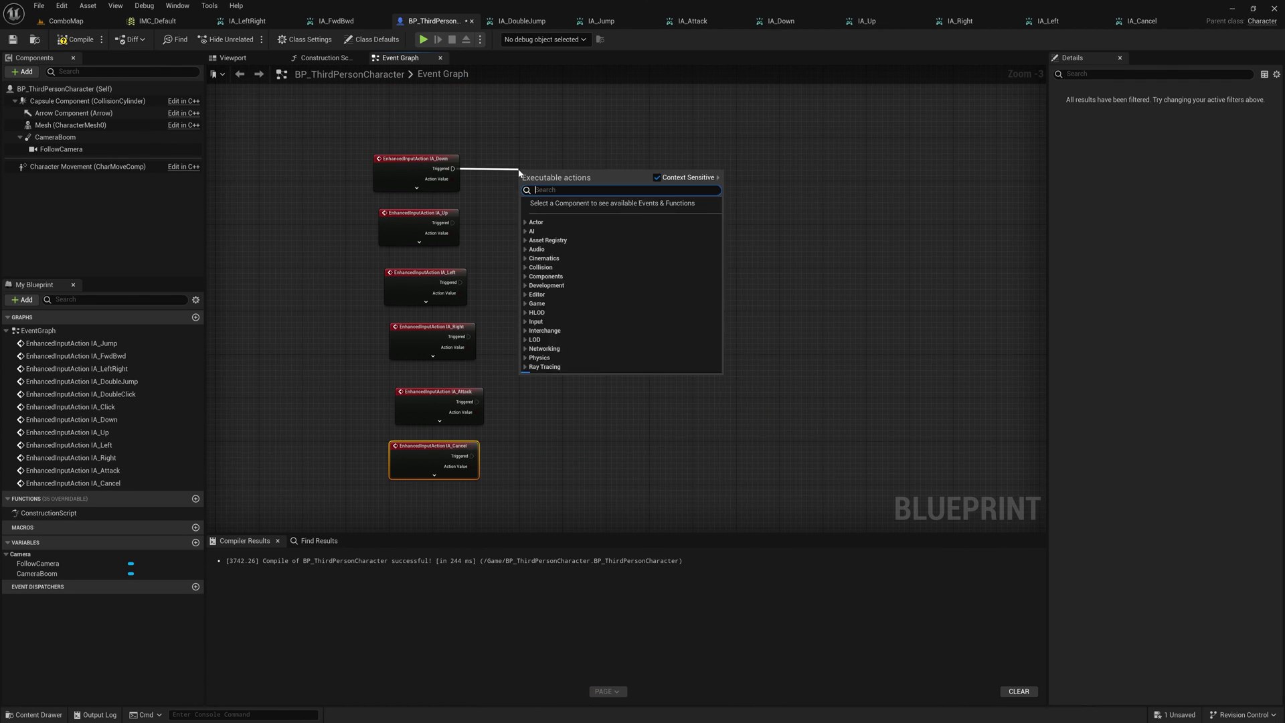
key(ctrl+v)
key(ctrl+v)
key(ctrl+v)
key(ctrl+v)
Step: Align the Print String copies with the remaining events and connect each to its event's Triggered output
drag(575, 322, 548, 273)
drag(461, 282, 531, 283)
drag(469, 281, 531, 284)
drag(582, 390, 550, 330)
drag(477, 346, 532, 342)
drag(471, 400, 551, 421)
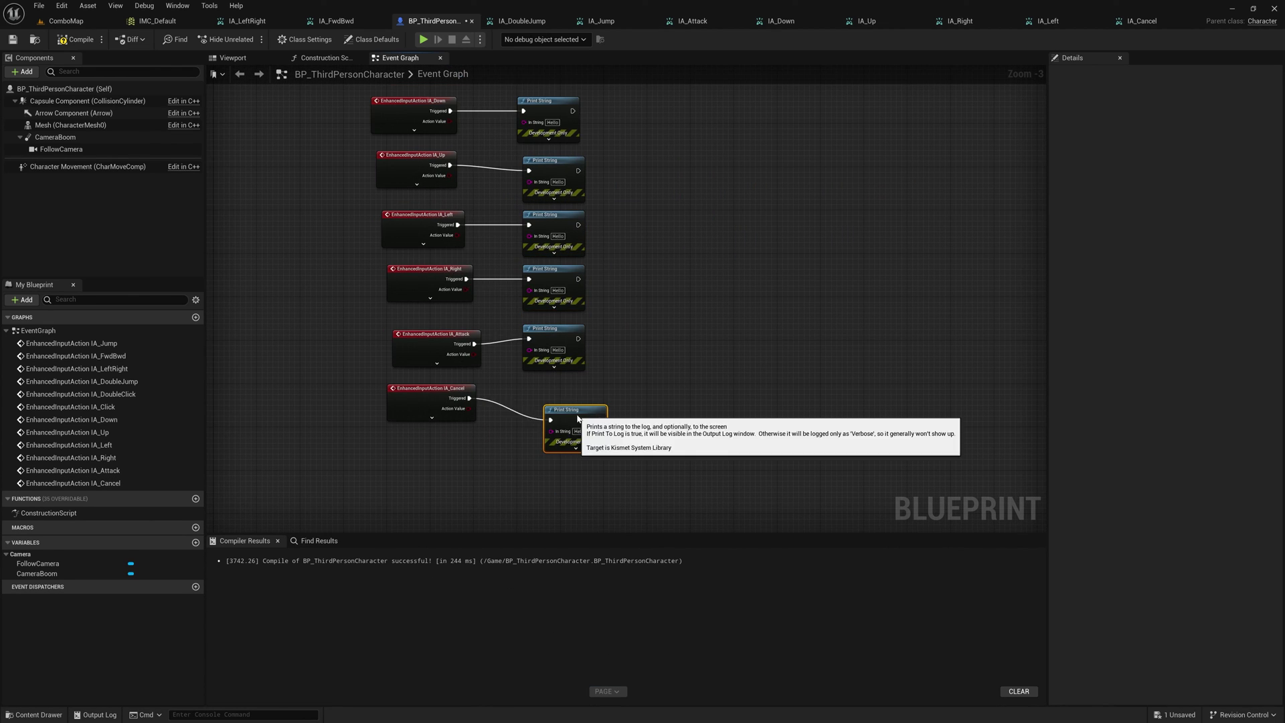
Step: Set the directional events' Print String messages to DOWN, UP, LEFT and RIGHT
click(543, 162)
text(DOWNUP)
click(547, 276)
text(LEFT)
key(Return)
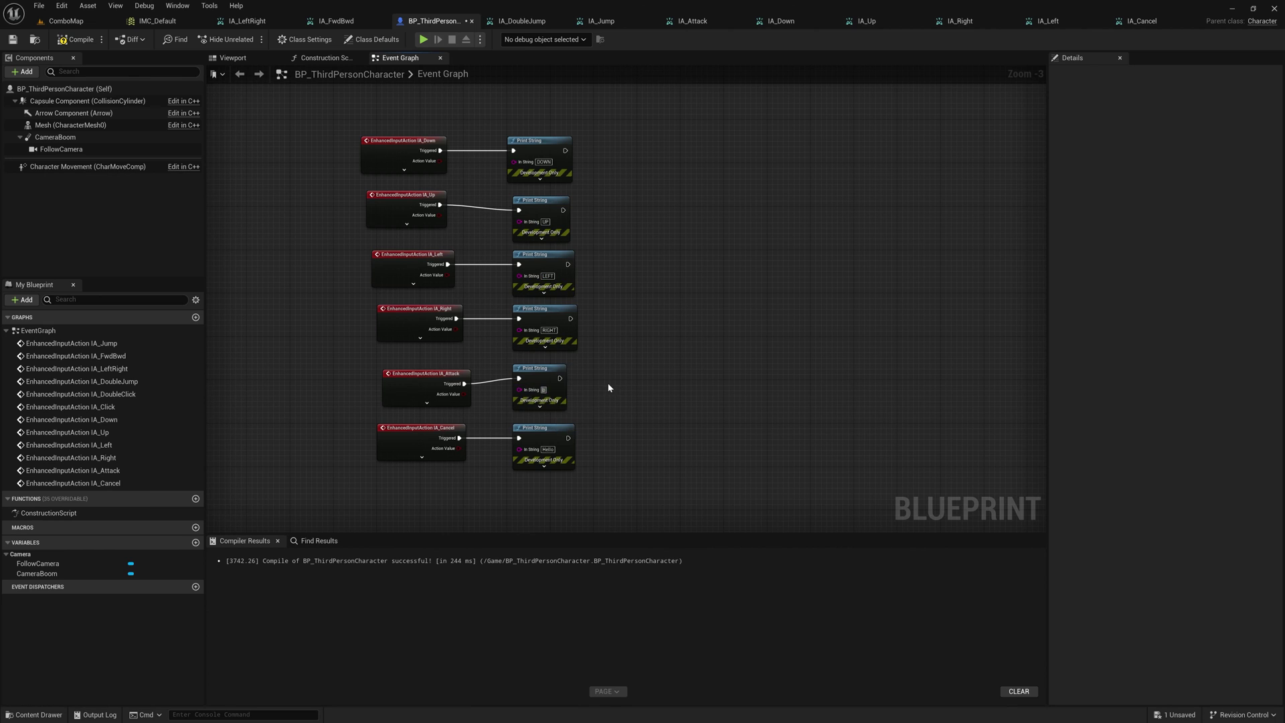
Step: Give the IA_Attack message the text COMBO ATTACK in pink, and set the IA_Cancel message to CANCEL COMBO
drag(549, 368, 646, 373)
click(644, 435)
click(726, 562)
click(803, 683)
click(548, 449)
text(CANCEL COMB)
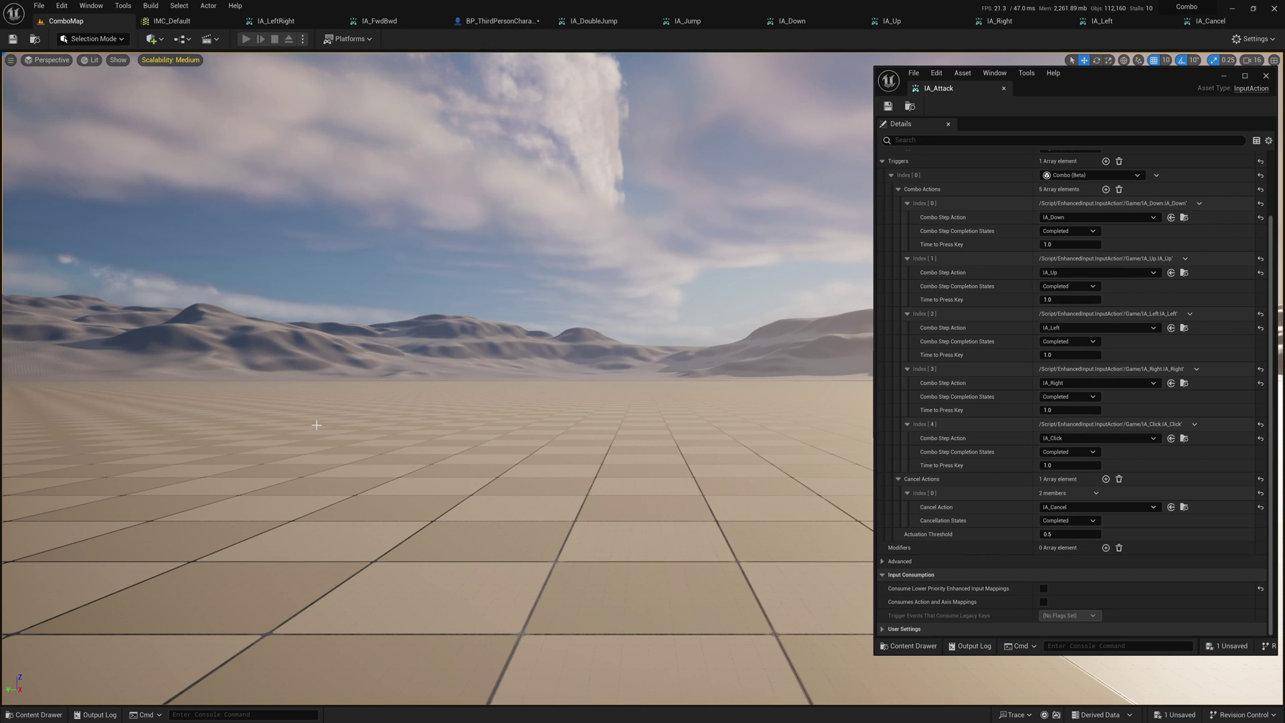
Step: Play the ComboMap level and test the attack combo by performing Down, Up, Left, Right and the click action
key(alt+p)
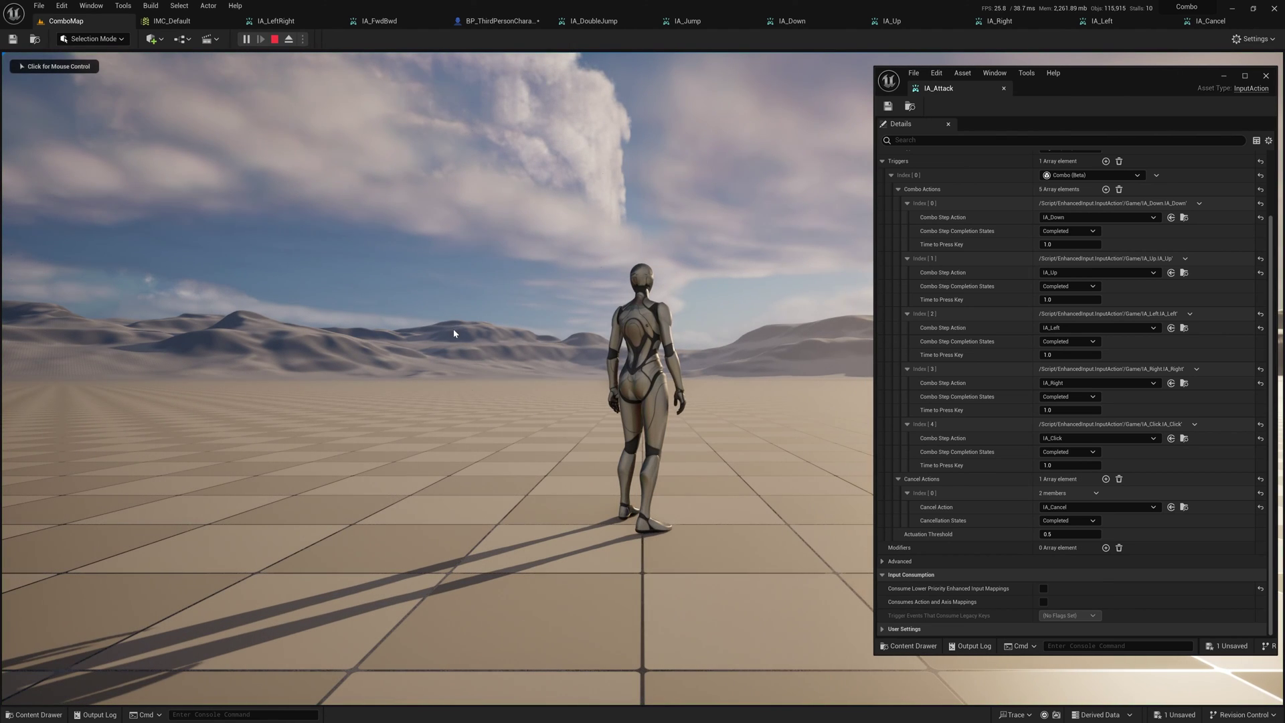
click(562, 320)
key(Down)
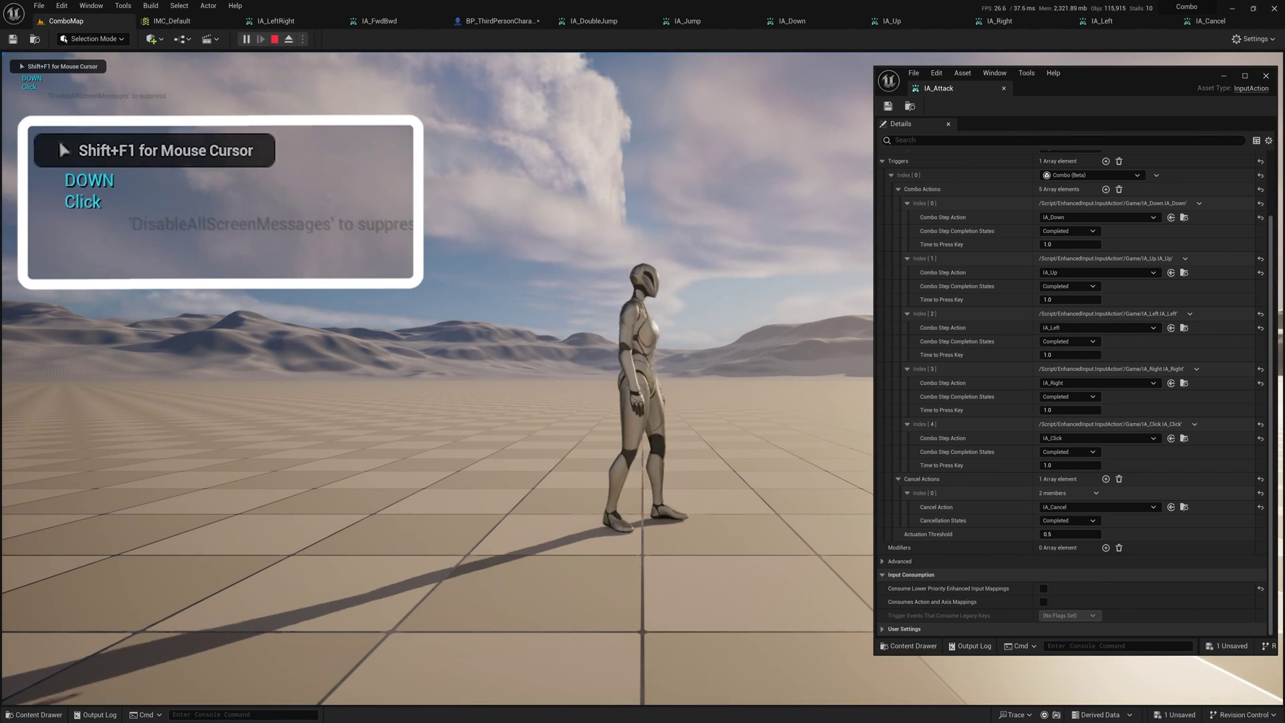
key(Up)
key(Left)
key(Right)
click(562, 321)
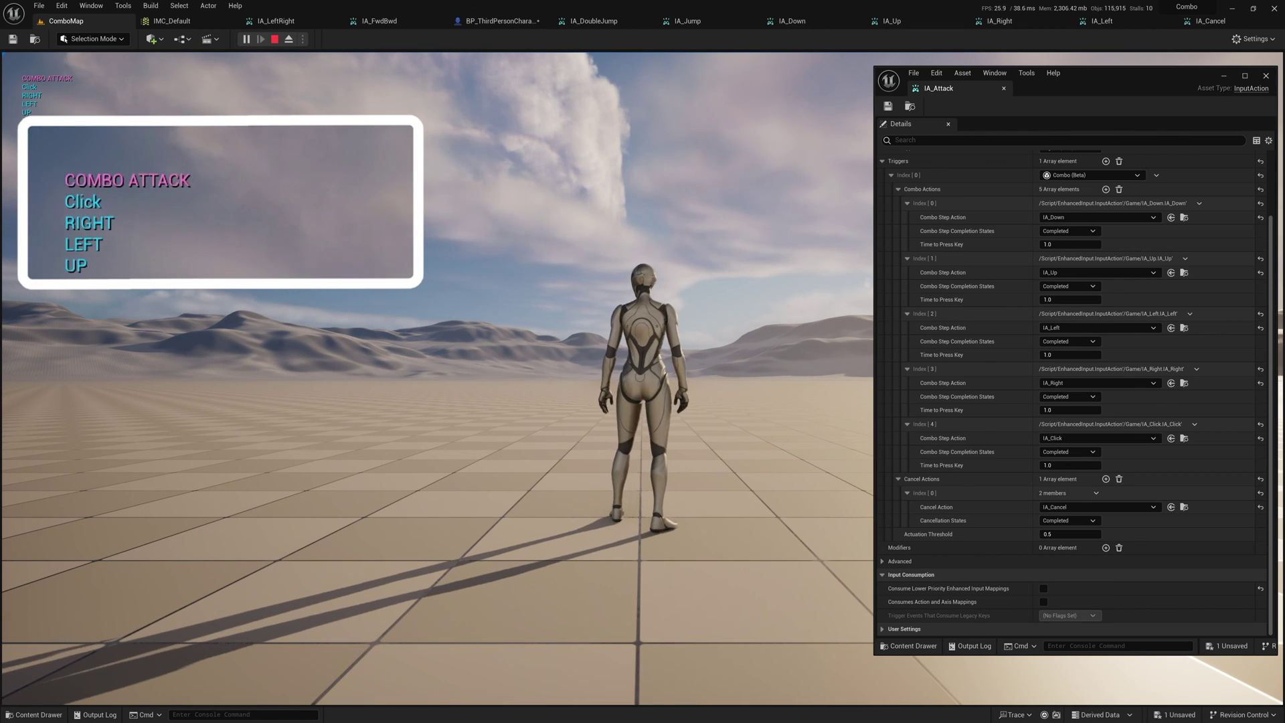
Step: Perform the Down, Up, Left, Right sequence twice, cancelling each run with IA_Cancel before the final click action
key(Down)
key(Up)
key(Left)
key(Right)
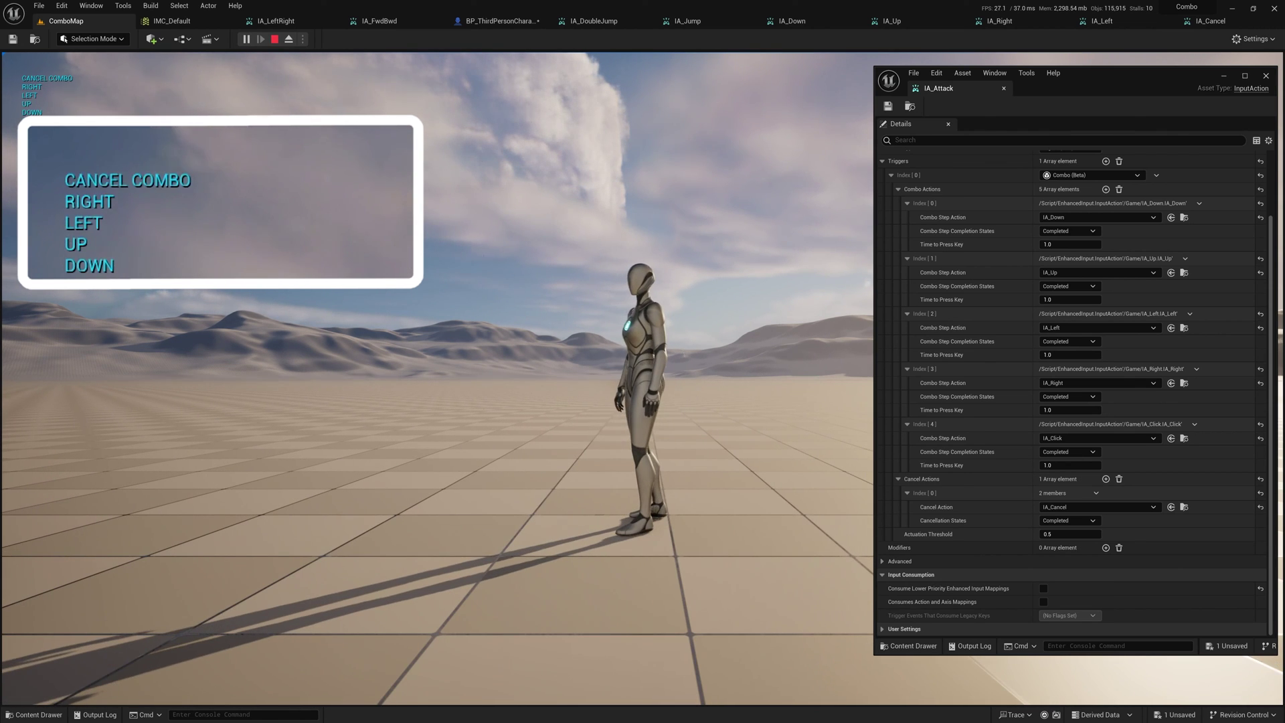
key(Down)
key(Up)
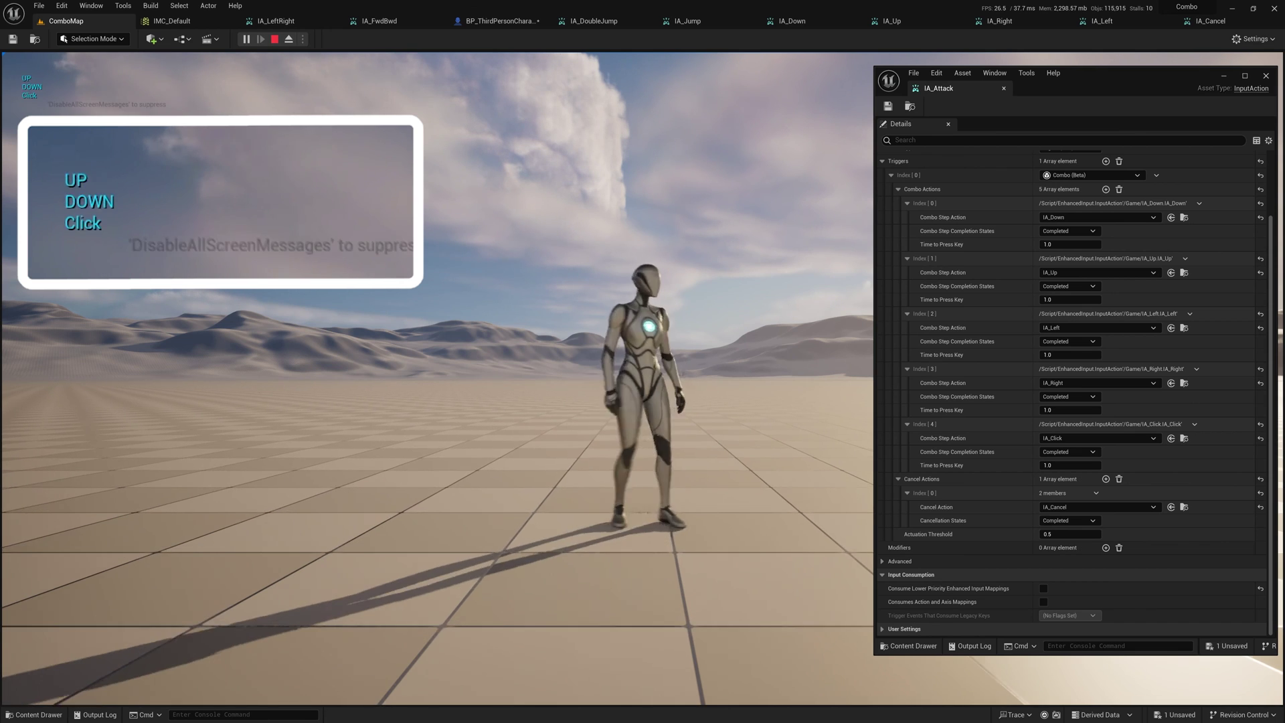
key(Left)
key(Right)
Step: Test a Down, Left, Right sequence, followed by the full Down, Up, Left, Right and click combo
key(Down)
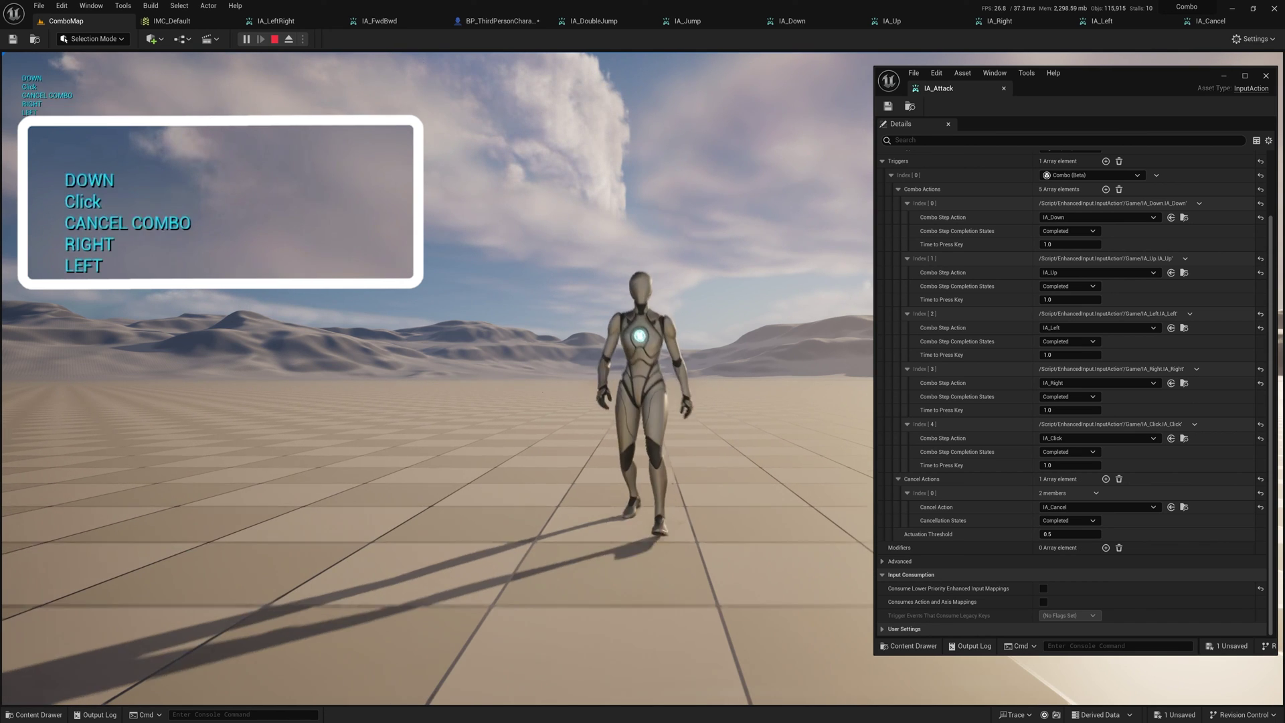
key(Left)
key(Right)
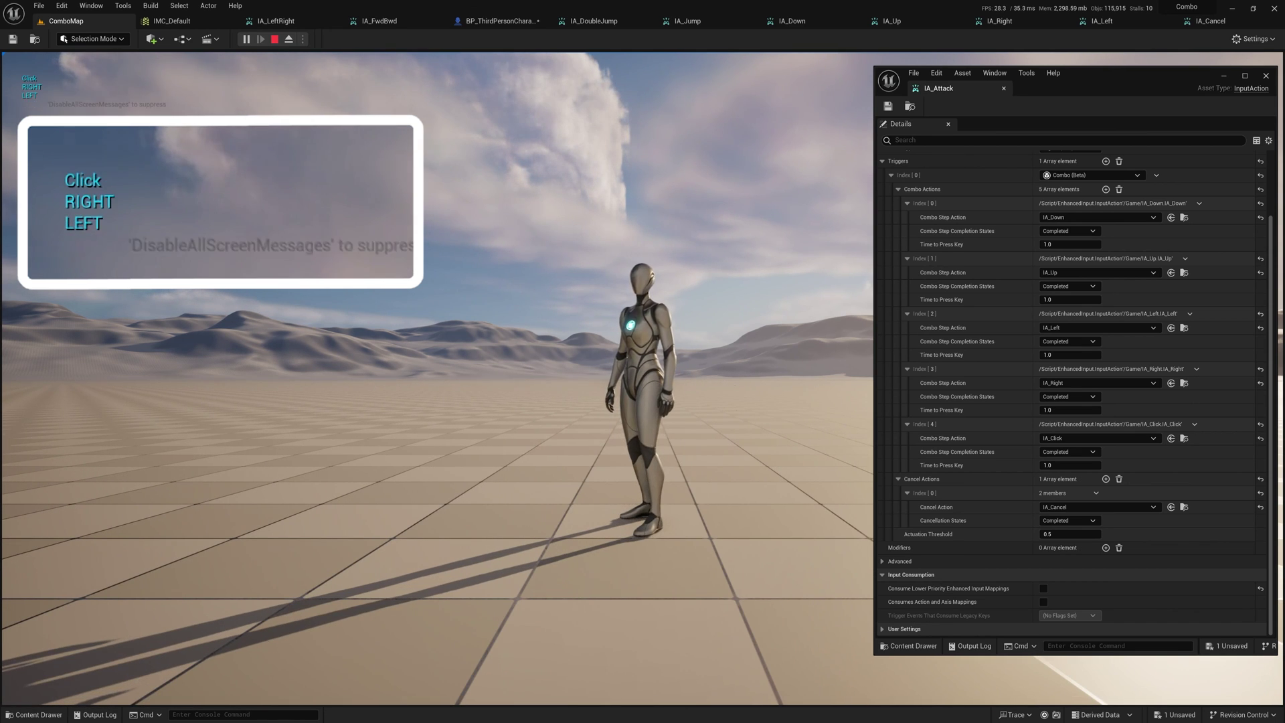
key(Down)
key(Up)
key(Left)
key(Right)
click(437, 378)
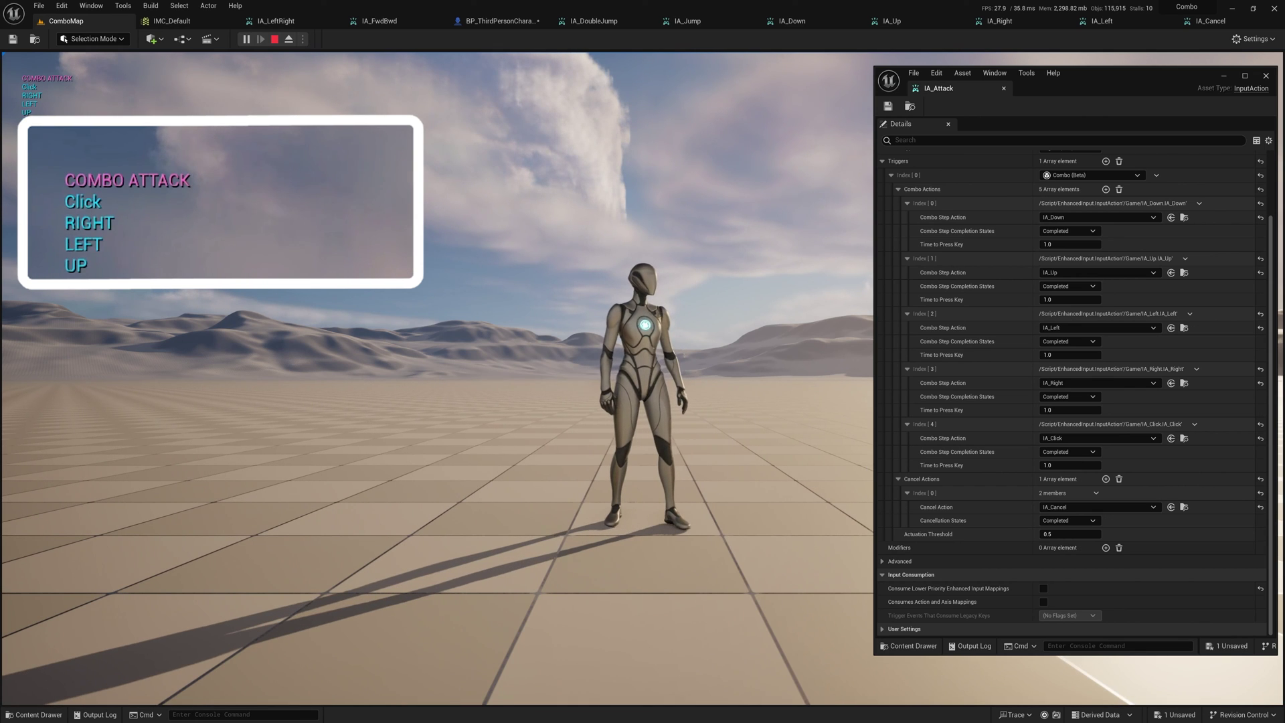
Step: Repeat the complete Down, Up, Left, Right and click combo in the running level
key(Down)
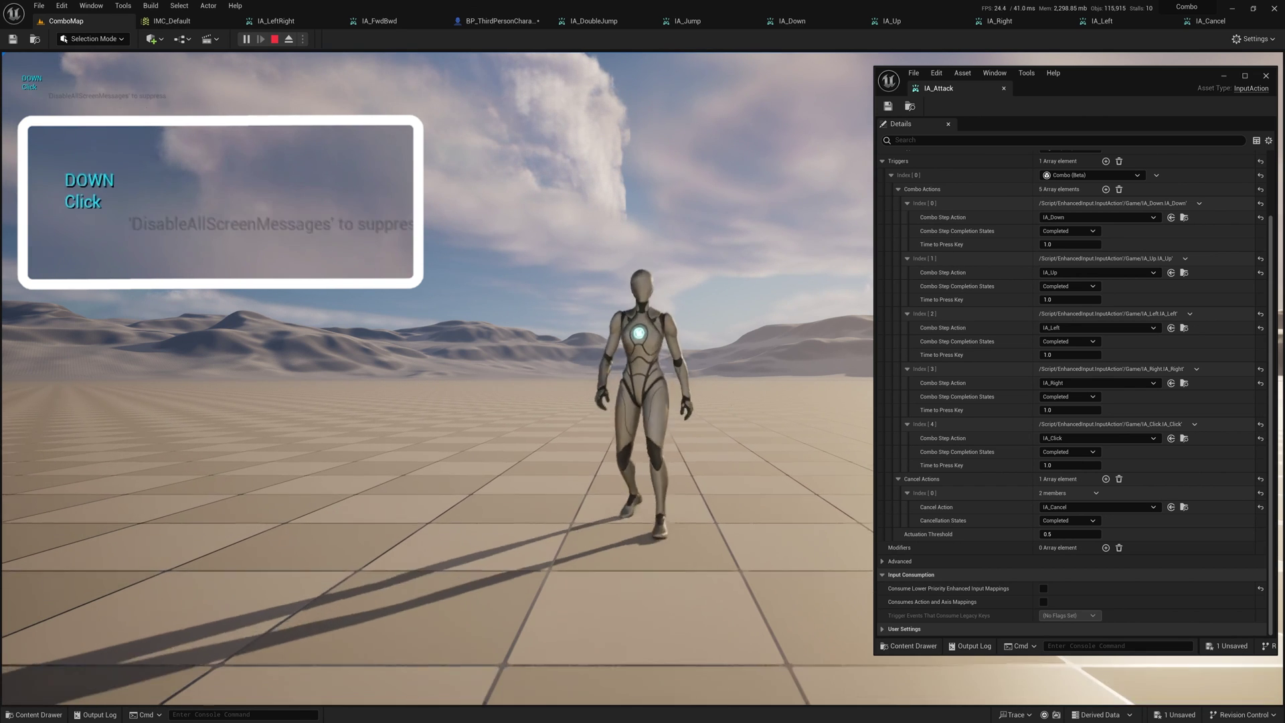
key(Up)
key(Left)
key(Right)
click(437, 378)
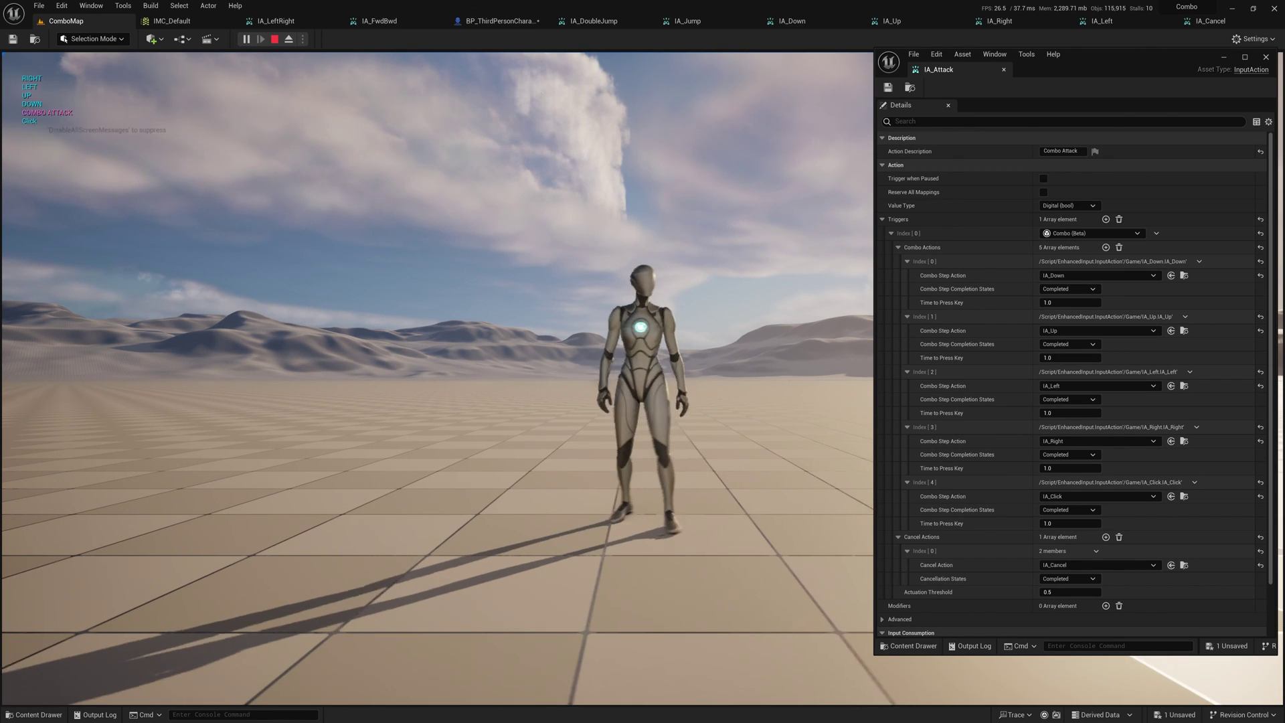
Step: Cancel the combo in progress and perform the full directional sequence with the final click action again
key(c)
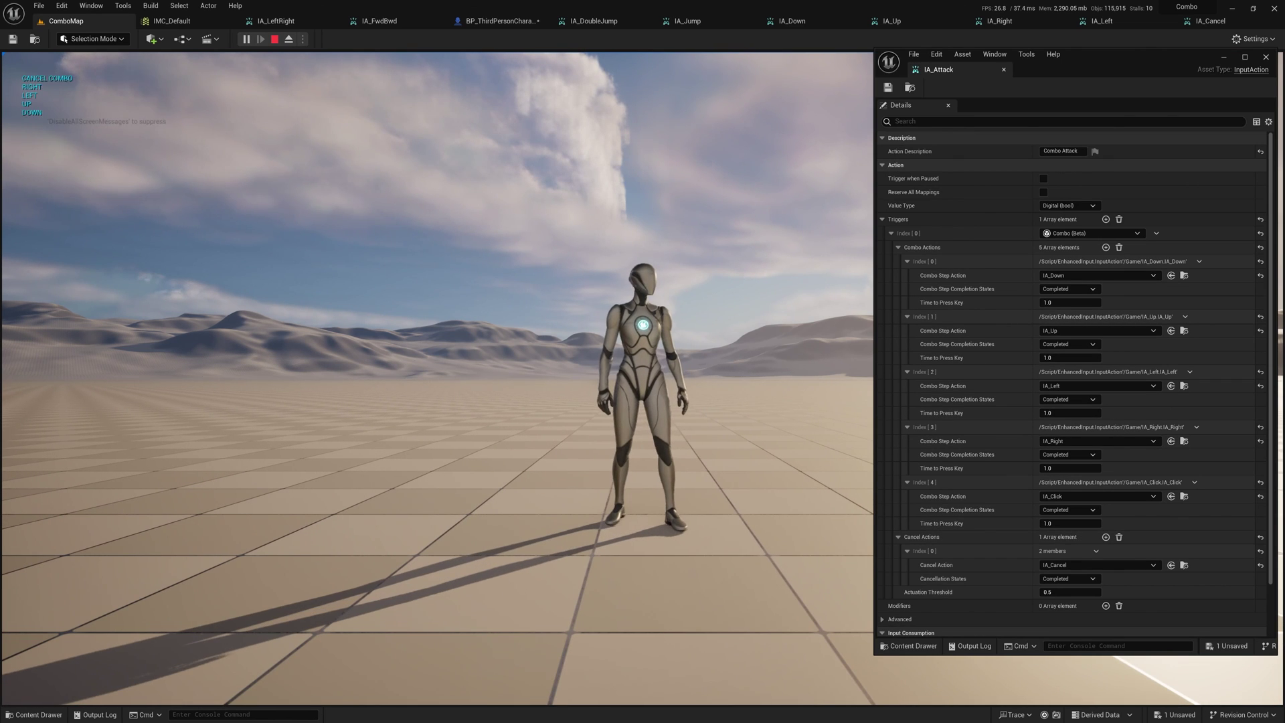
key(Down)
key(Up)
key(Left)
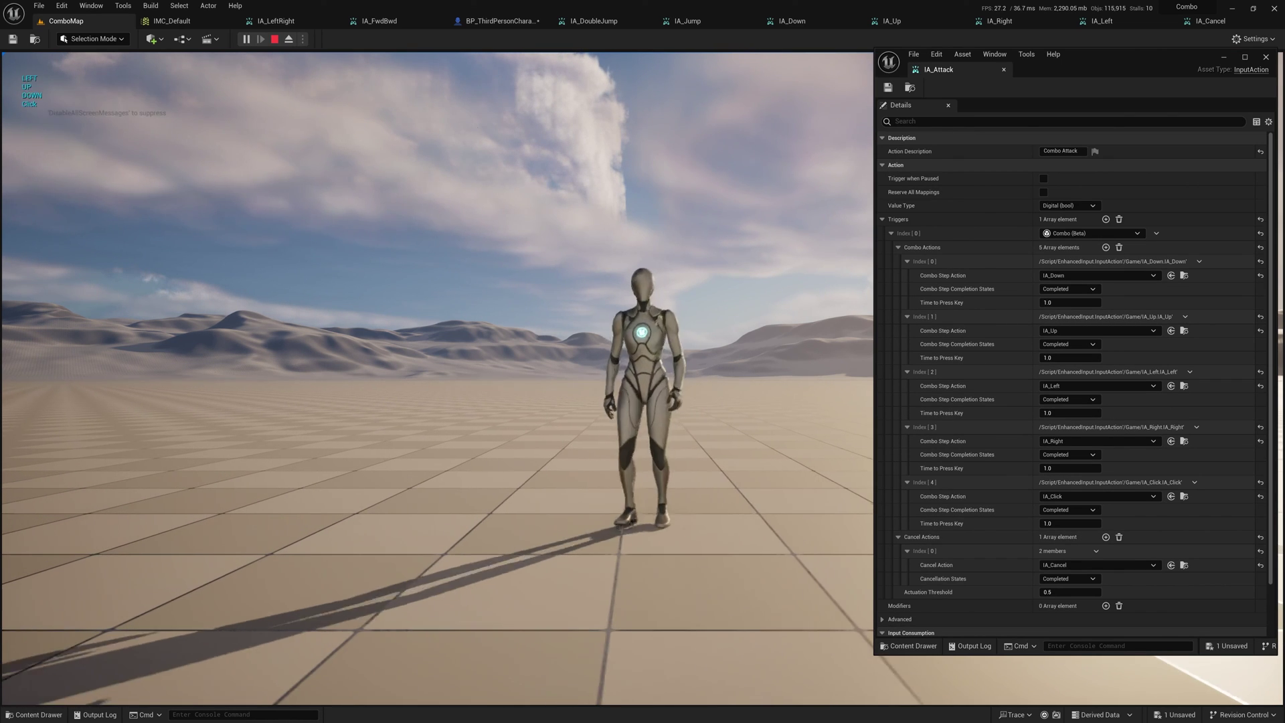
key(Right)
click(437, 378)
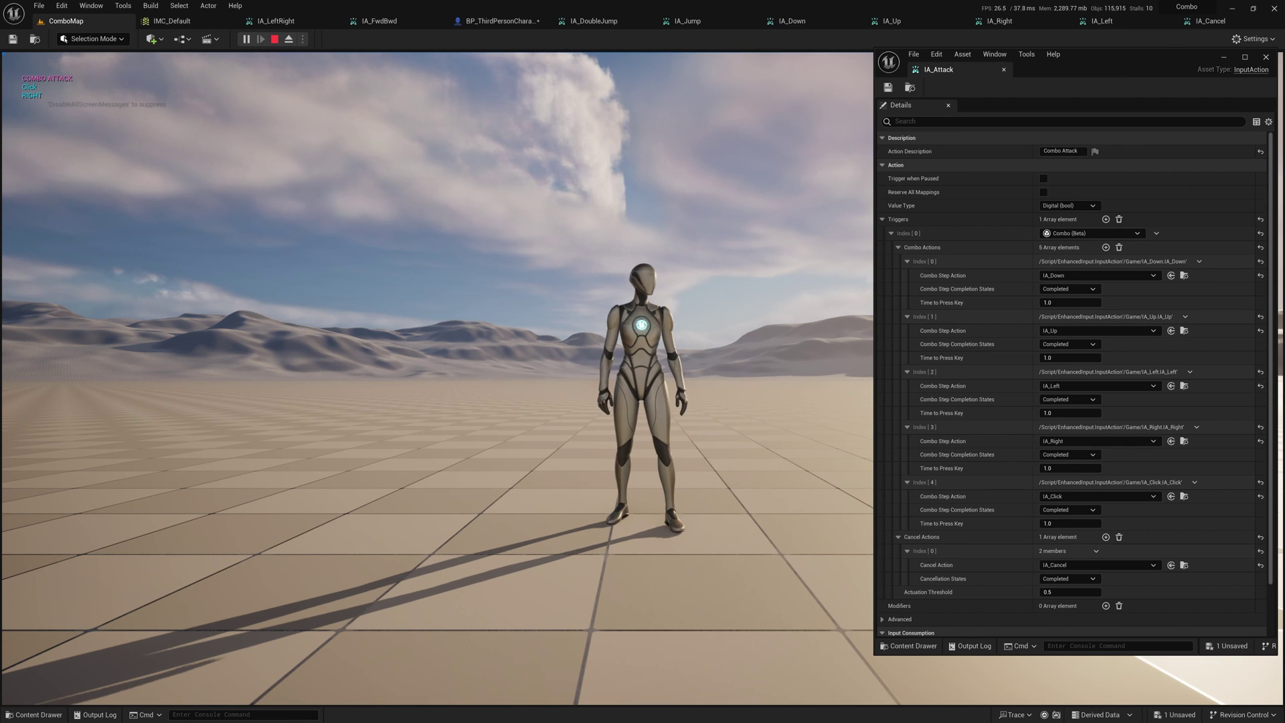
Step: Stop the play test and move the IA_Click event with its Print String up towards the IA_DoubleClick nodes in the Event Graph
key(Escape)
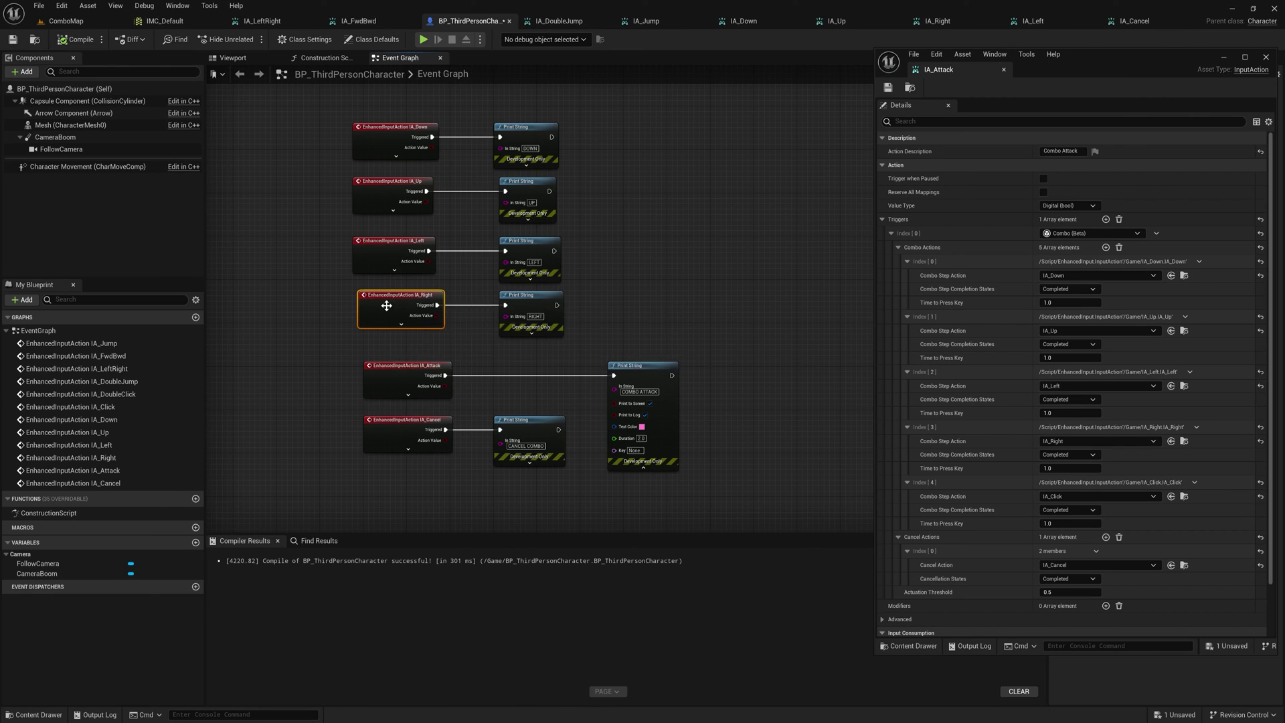
drag(386, 305, 381, 305)
drag(395, 389, 390, 429)
scroll(403, 403, down, 3)
right_drag(516, 322, 598, 372)
scroll(616, 322, up, 2)
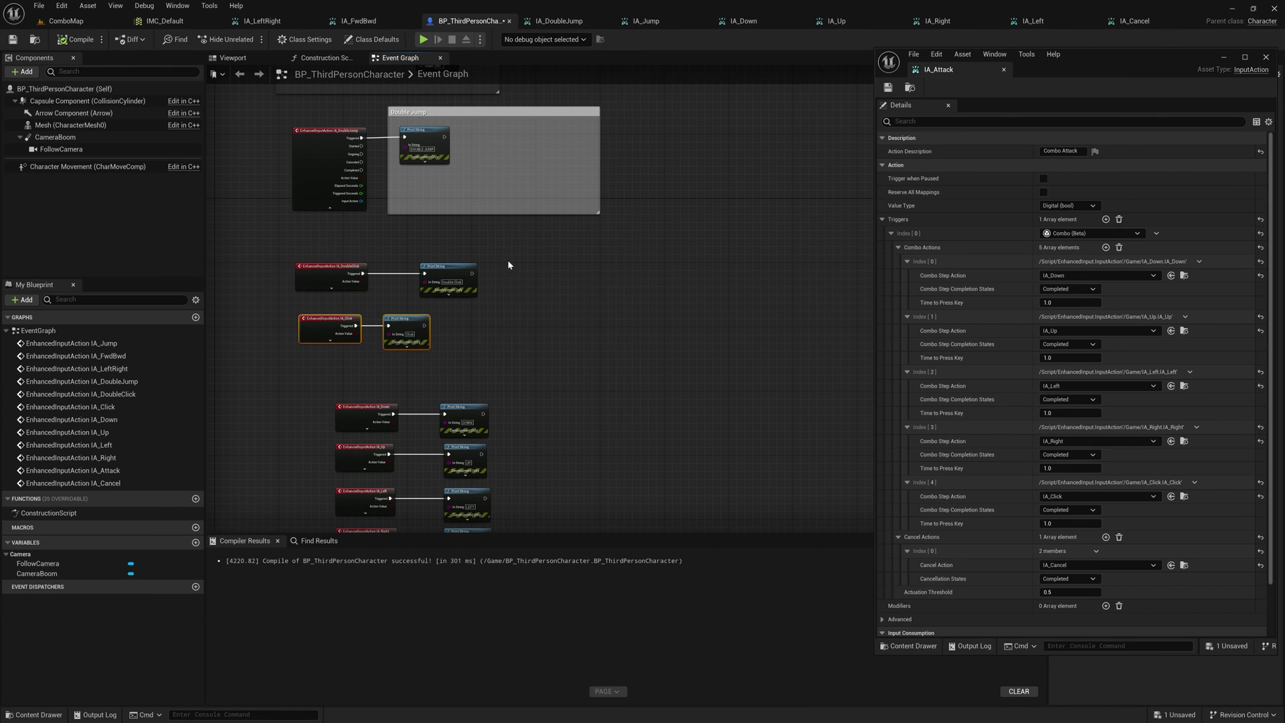
drag(509, 265, 339, 327)
drag(338, 327, 338, 299)
Step: Delete the IA_Down, IA_Up, IA_Left and IA_Right event nodes together with their Print String nodes
right_drag(534, 344, 534, 148)
drag(524, 194, 330, 356)
key(Delete)
Step: Move the IA_Attack and IA_Cancel events with their Print String nodes up beneath the IA_Click nodes
drag(580, 373, 370, 405)
drag(371, 405, 330, 187)
drag(516, 404, 365, 442)
drag(364, 439, 316, 278)
key(Delete)
Step: Start the level and test the Down, Up, Left, Right and click attack combo twice
click(424, 40)
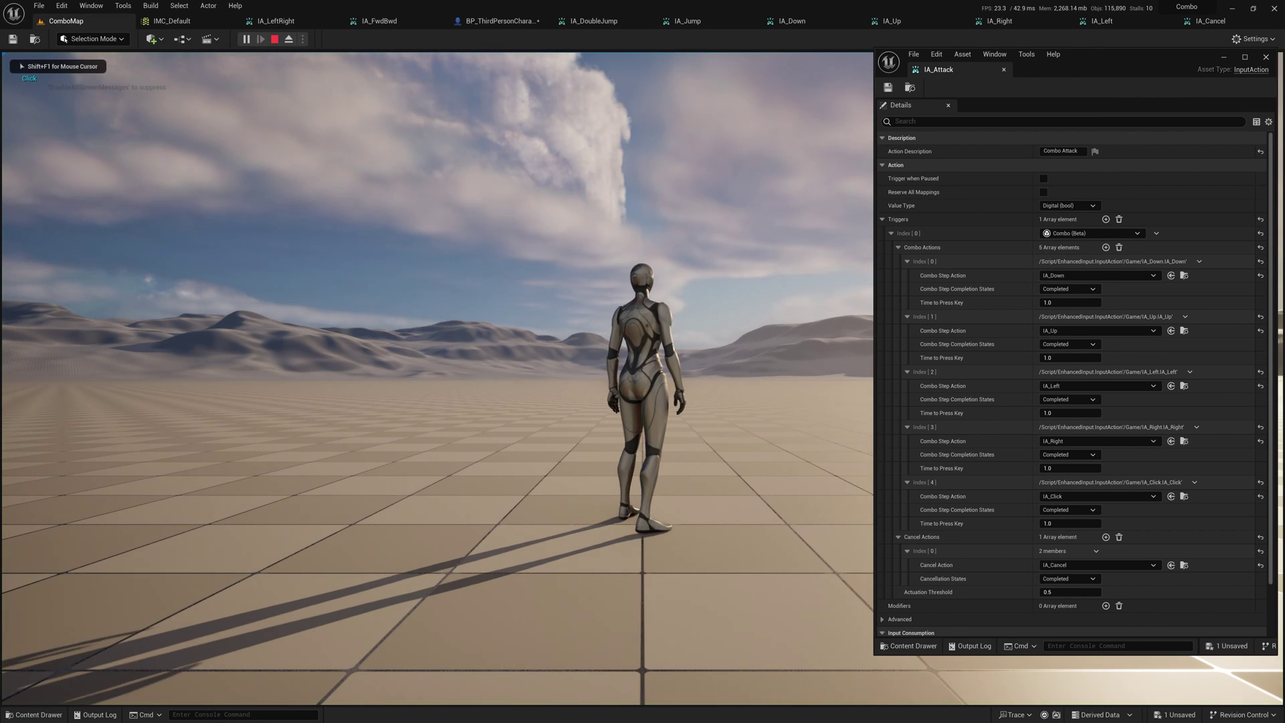
key(s)
key(w)
key(a)
key(s)
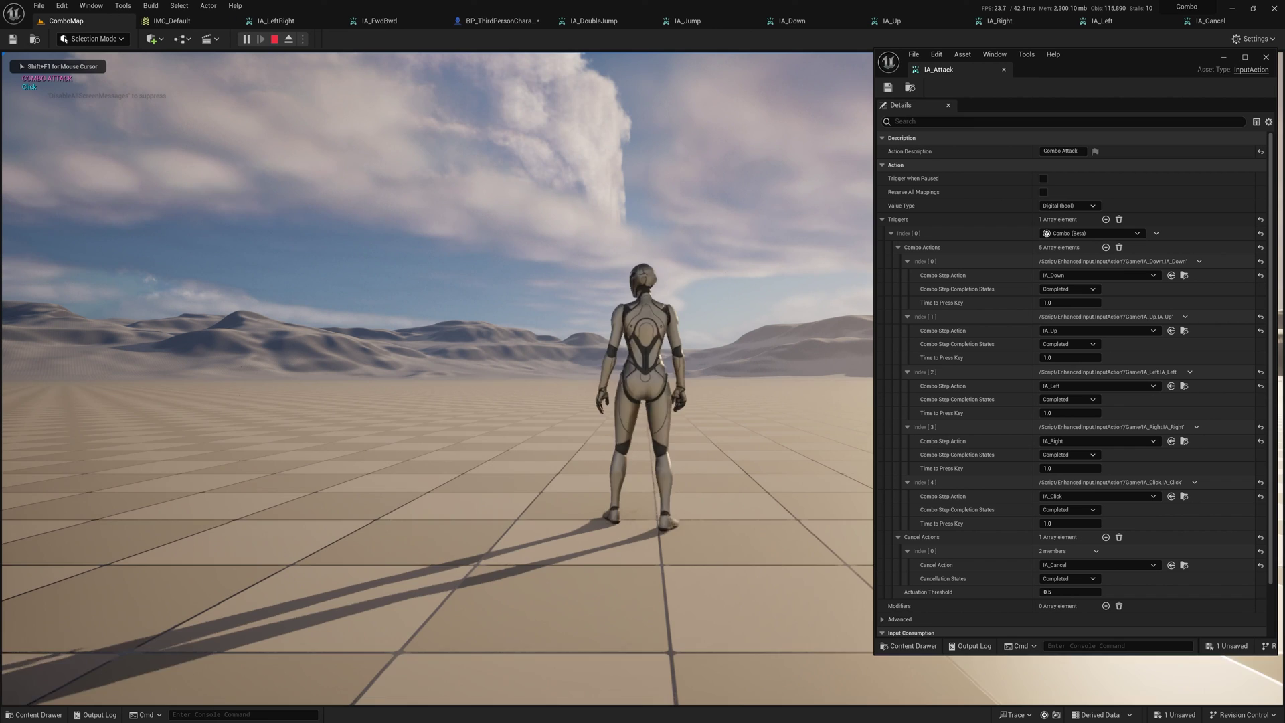
key(w)
key(a)
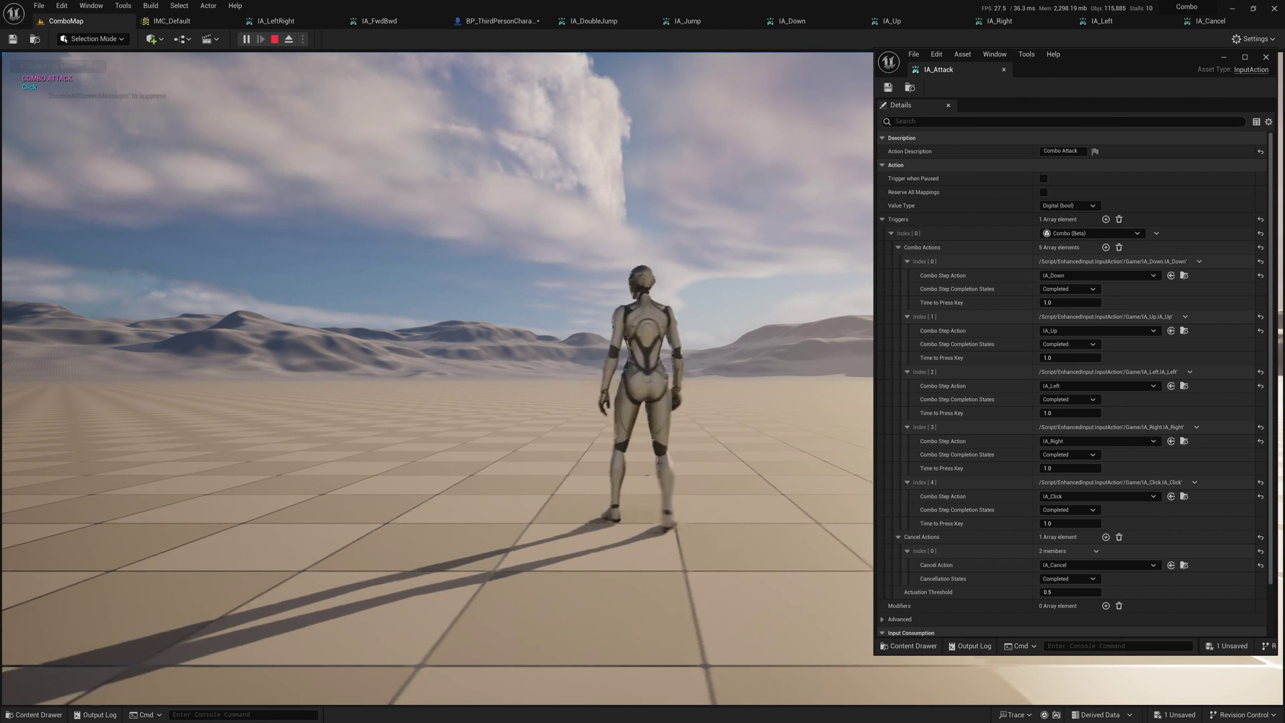
Step: Perform the full Down, Up, Left, Right and click combo three more times in the running level
key(s)
key(w)
key(a)
key(d)
click(643, 378)
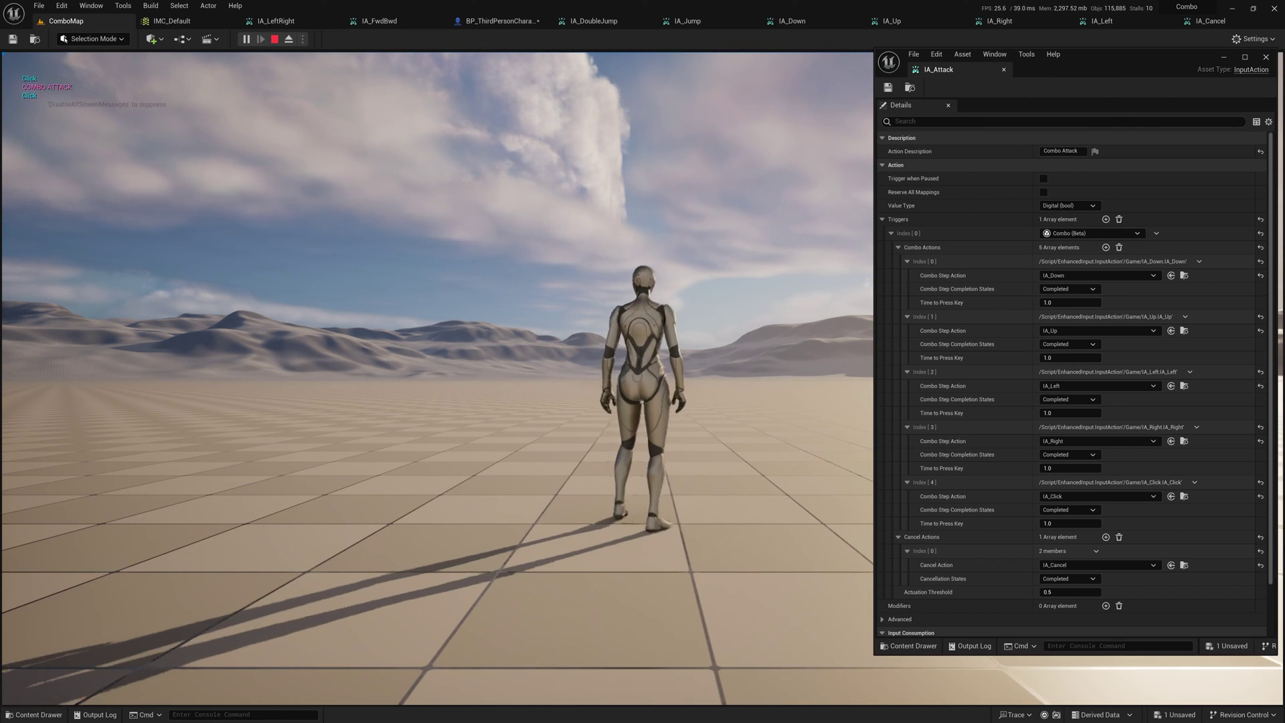
key(s)
key(w)
key(a)
key(d)
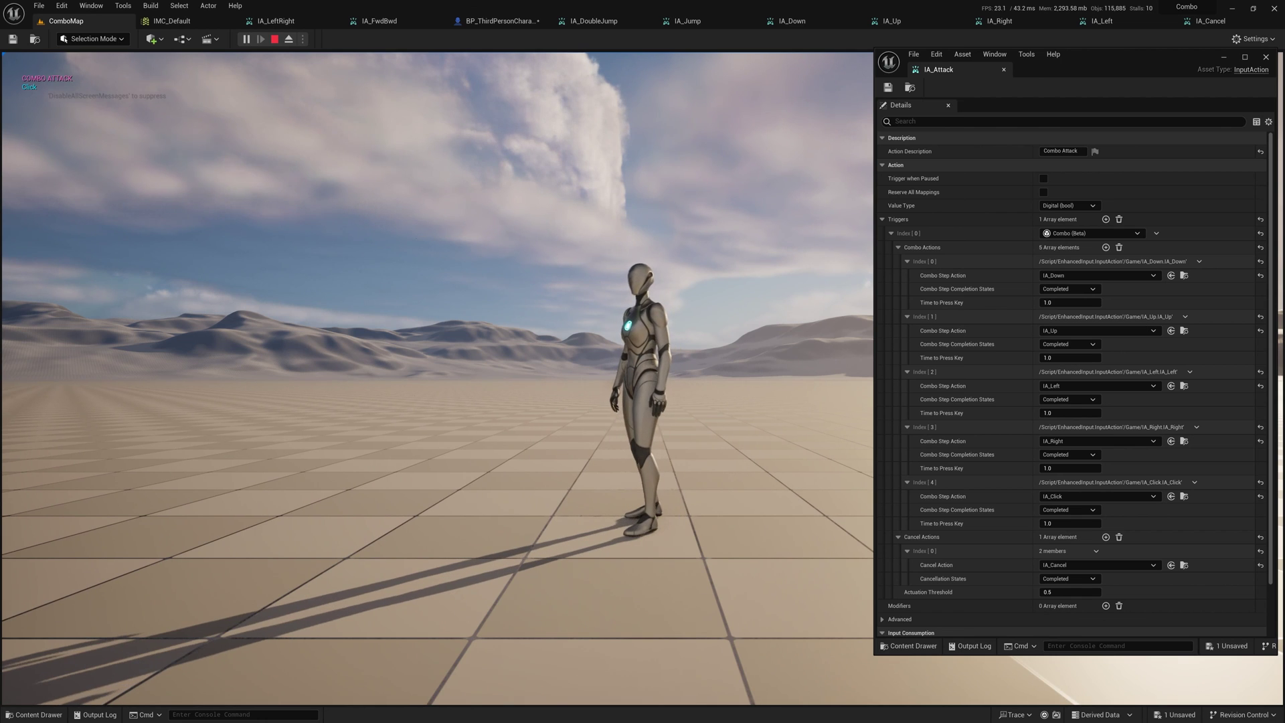
key(d)
click(643, 379)
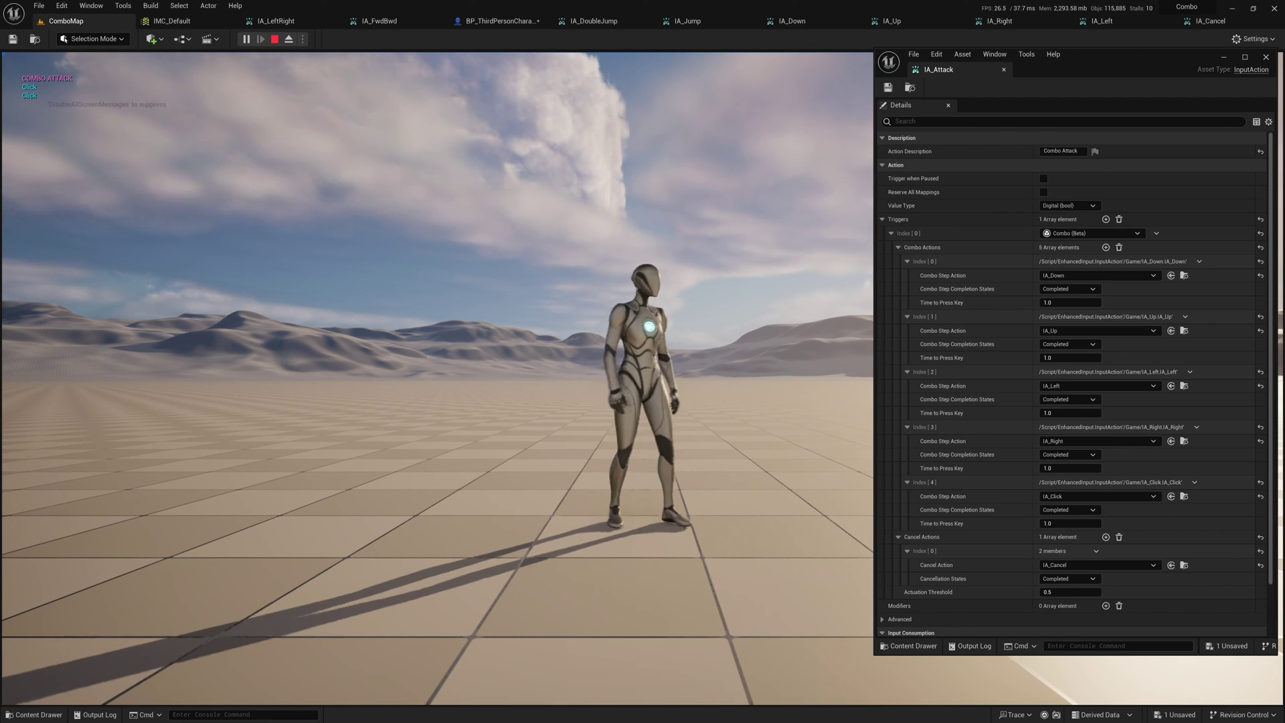
key(s)
key(w)
key(a)
key(d)
click(643, 378)
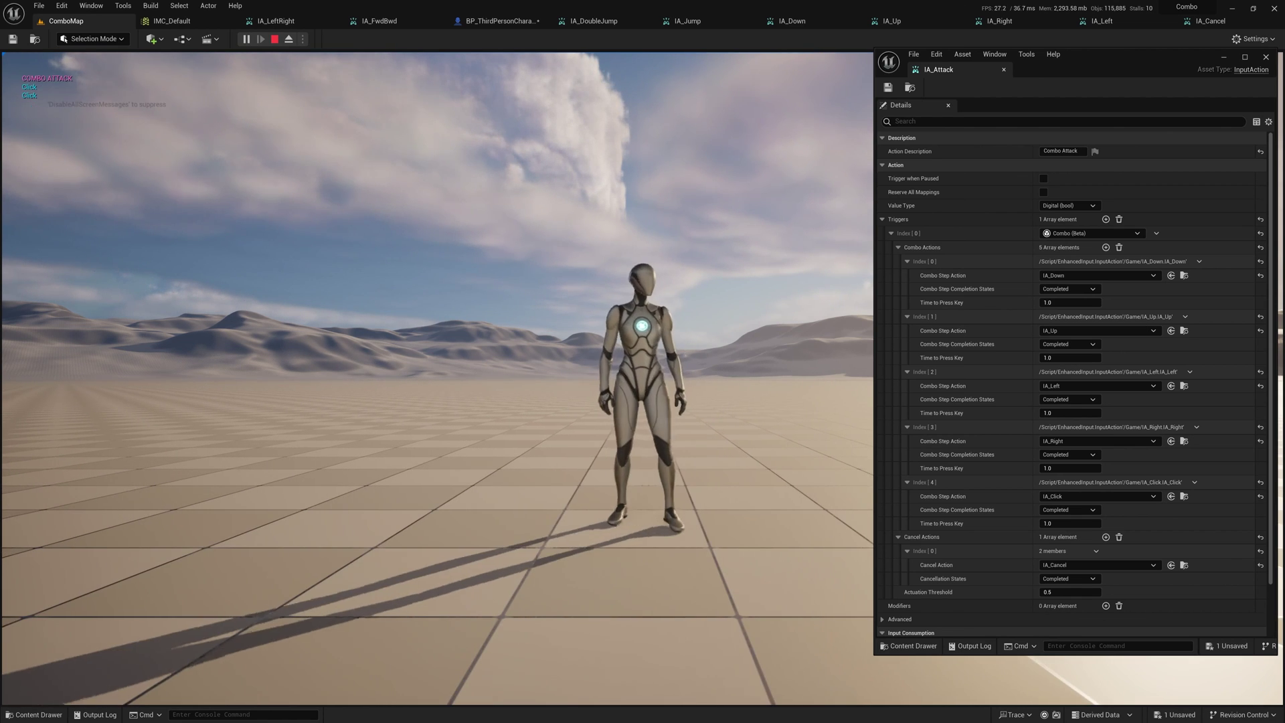